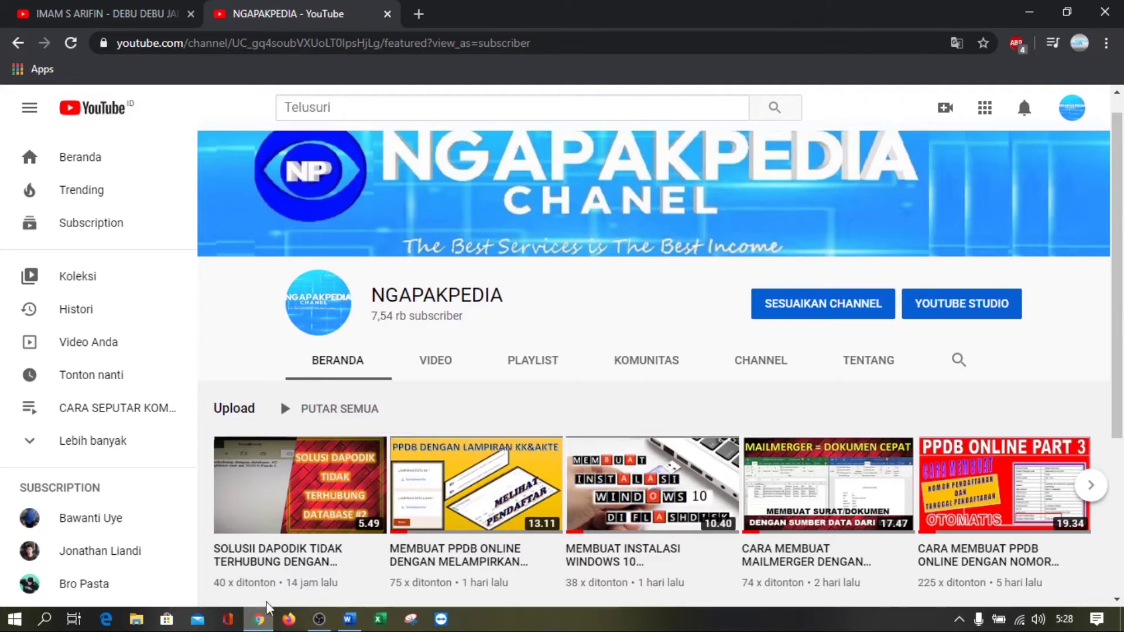
In a new tab, search for 'drive' and open Google Drive's My Drive page
mouse_move(363, 483)
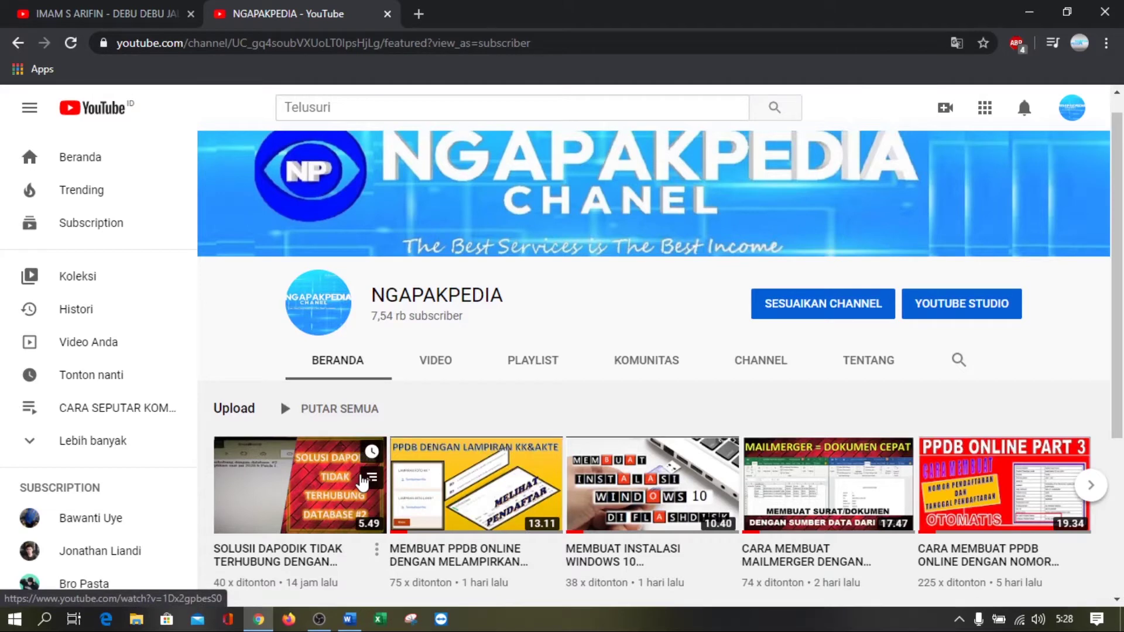
click(420, 16)
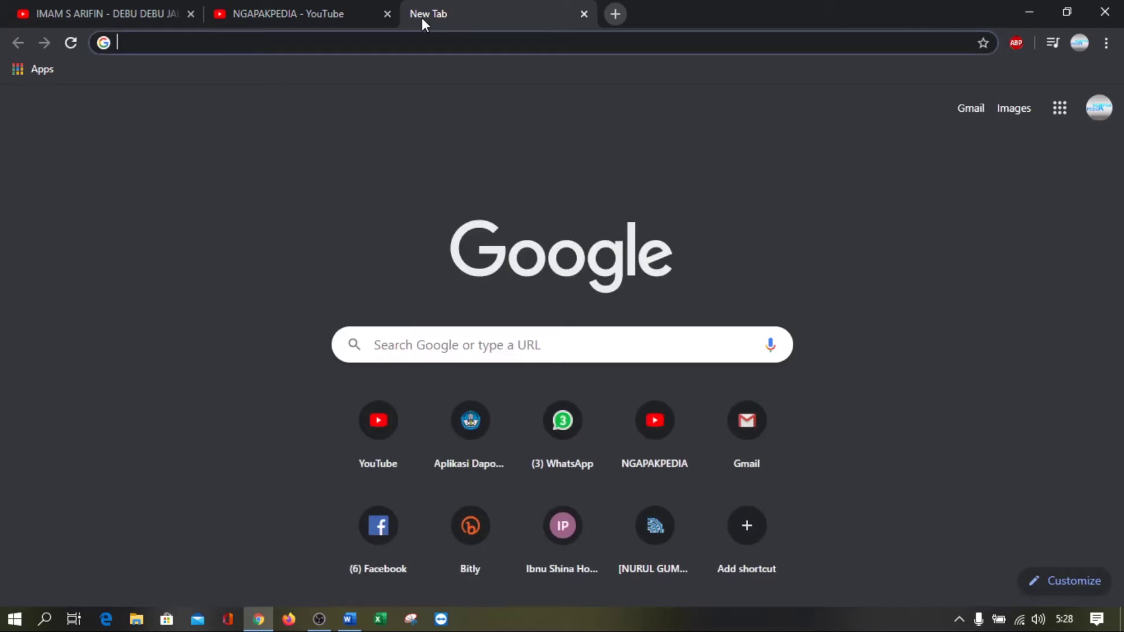
text(drive)
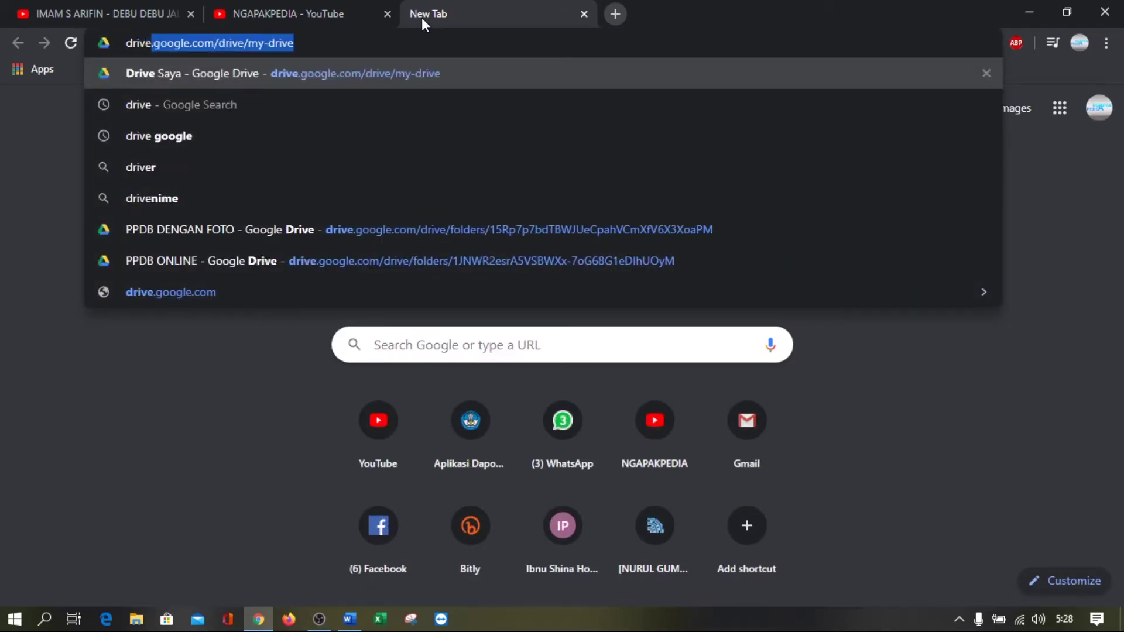
key(BackSpace)
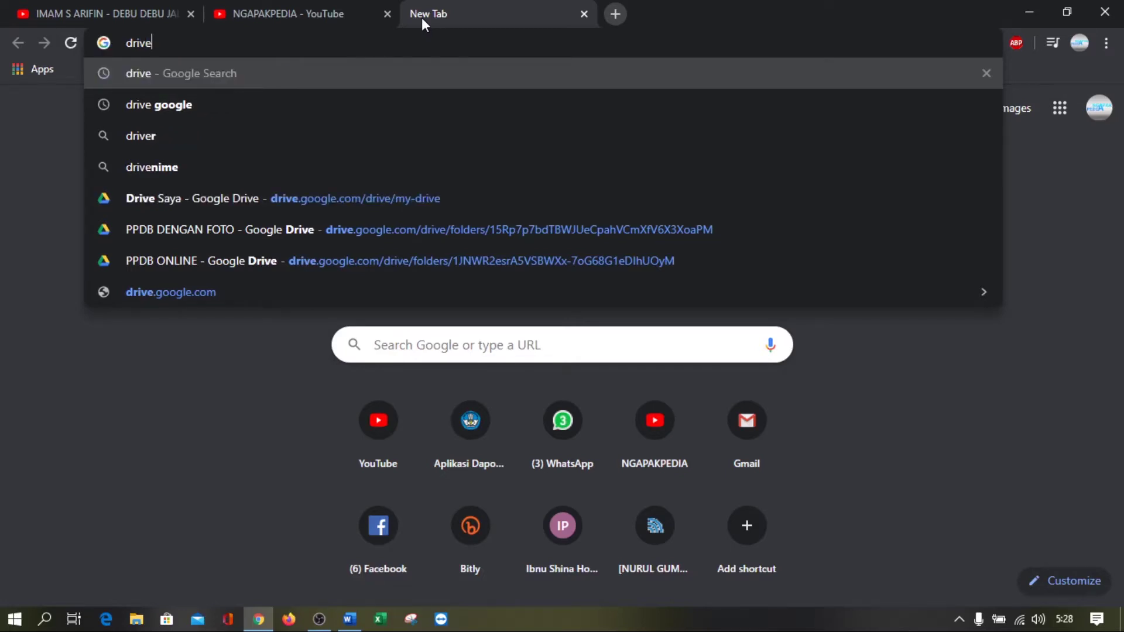
key(Return)
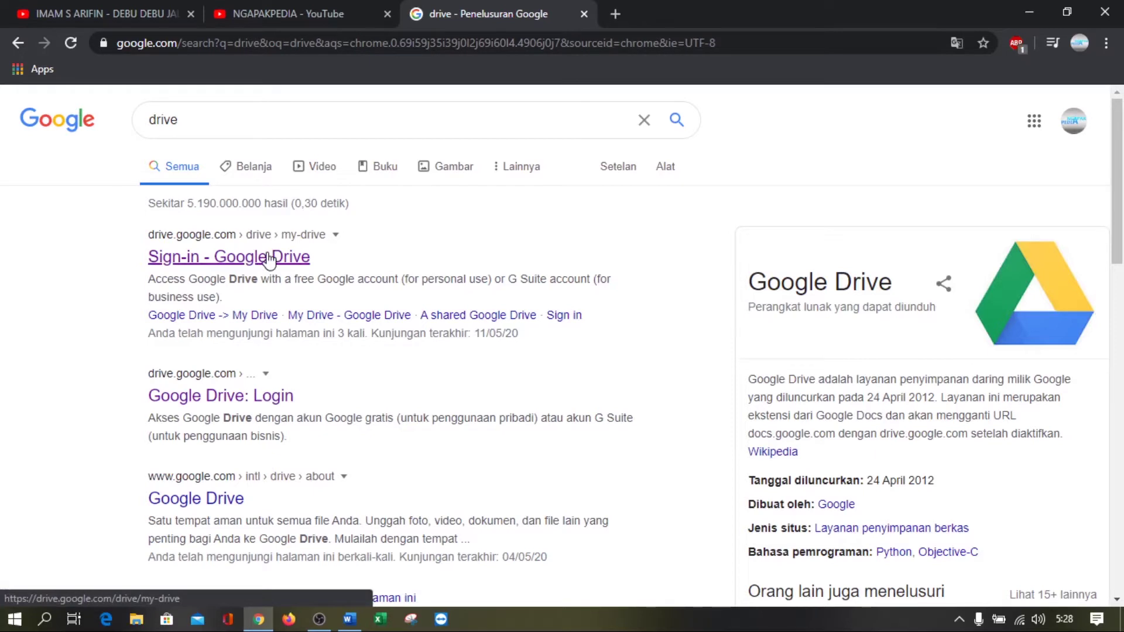
click(268, 258)
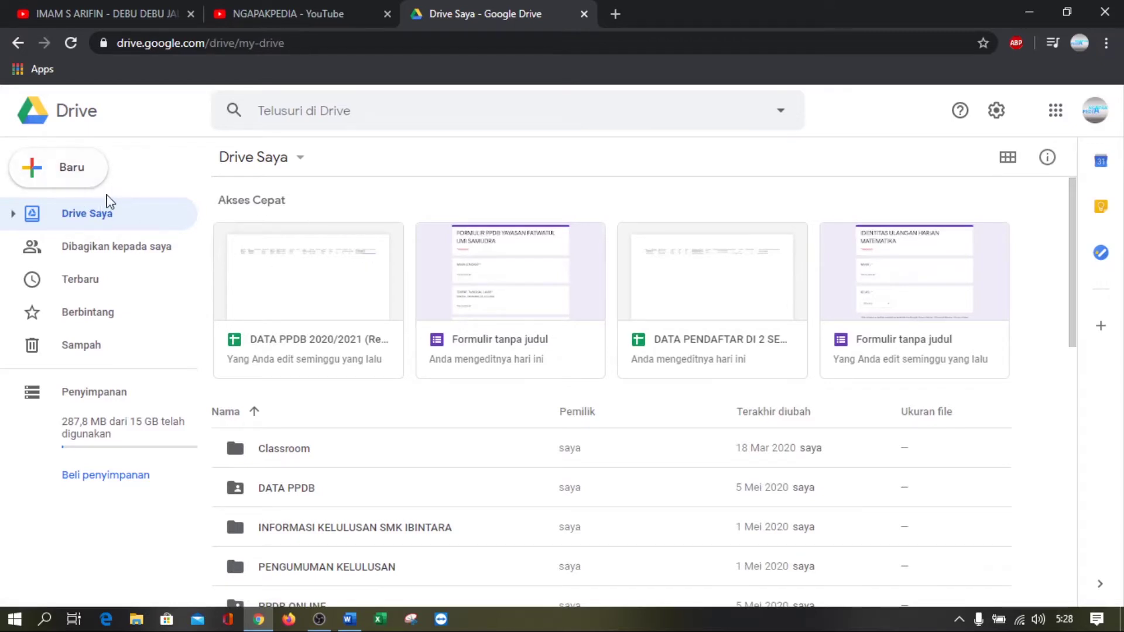
Create a blank Google Form from Drive's Baru > Lainnya > Google Formulir menu
click(1057, 113)
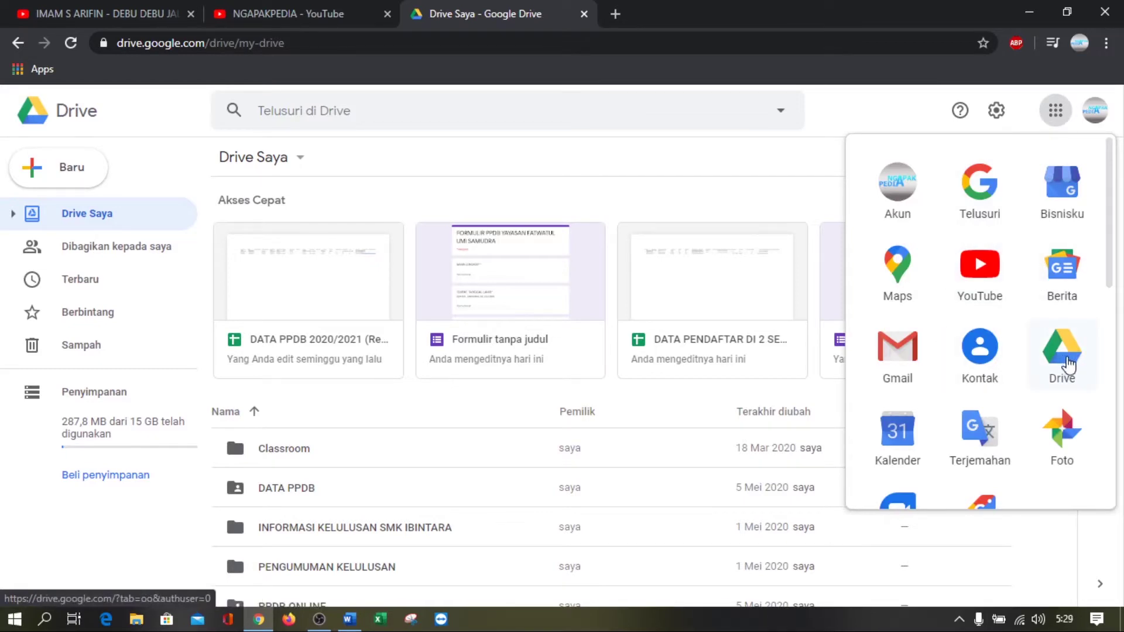
click(162, 139)
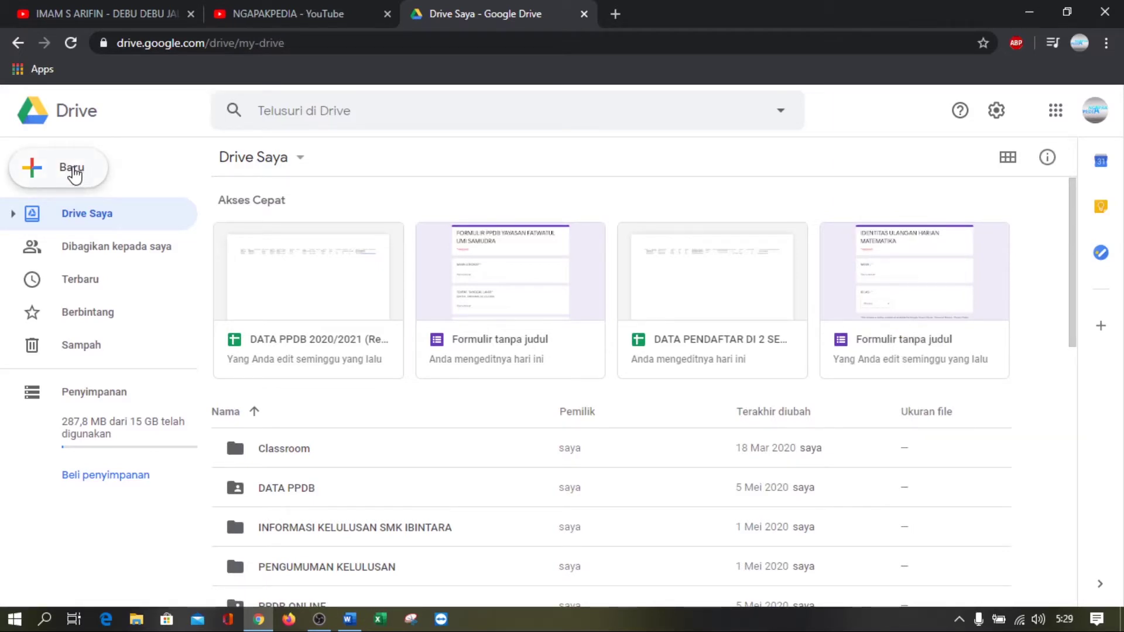
click(74, 173)
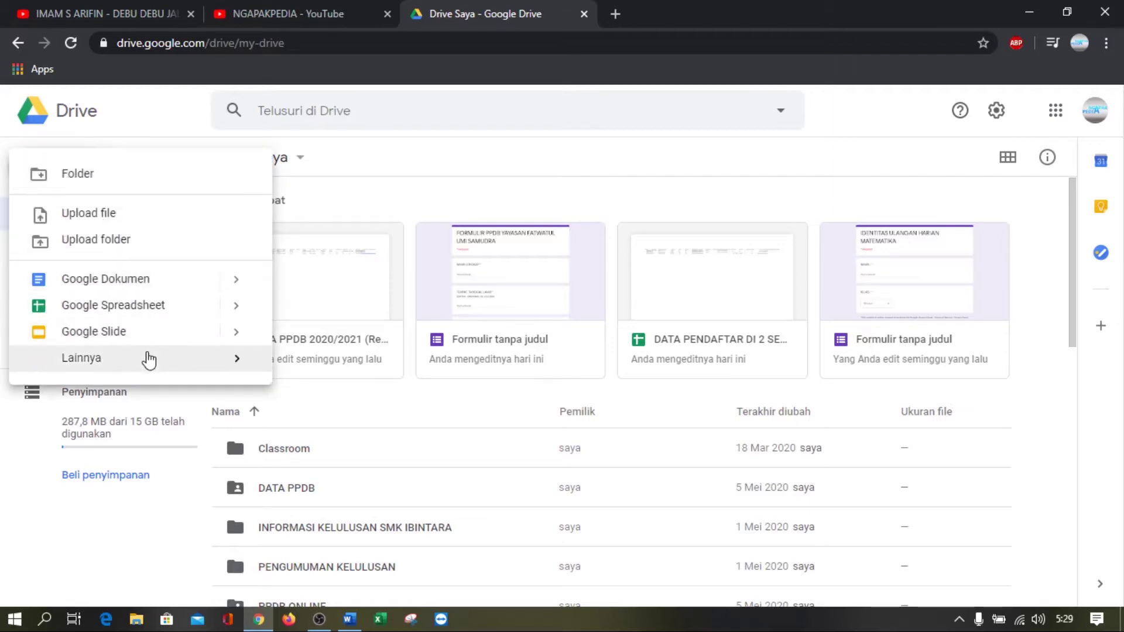
mouse_move(151, 359)
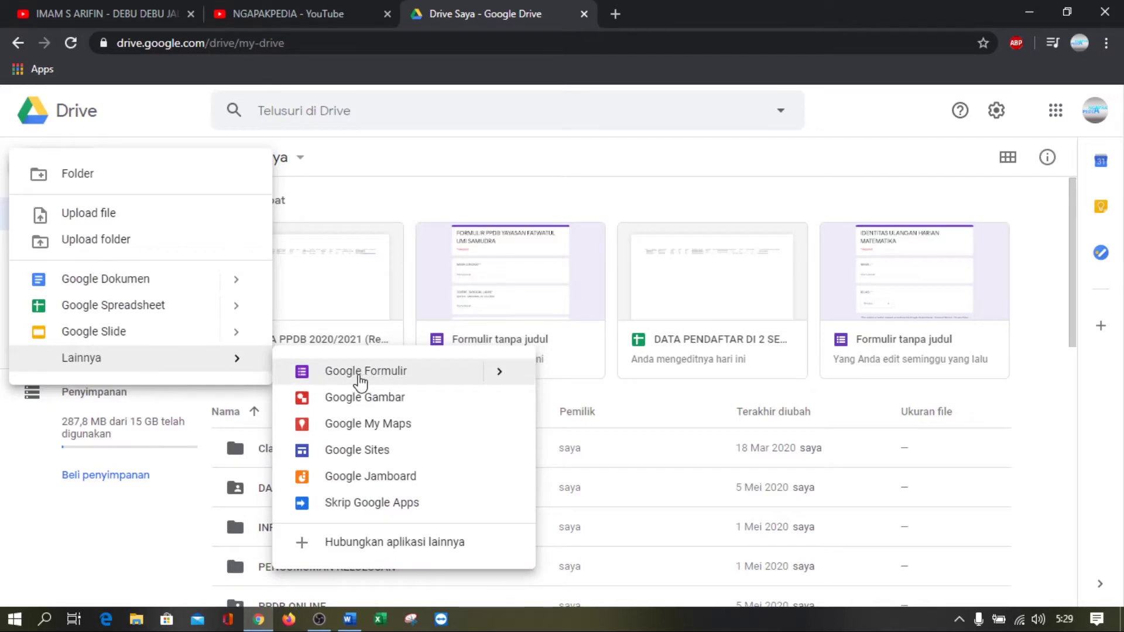
click(361, 379)
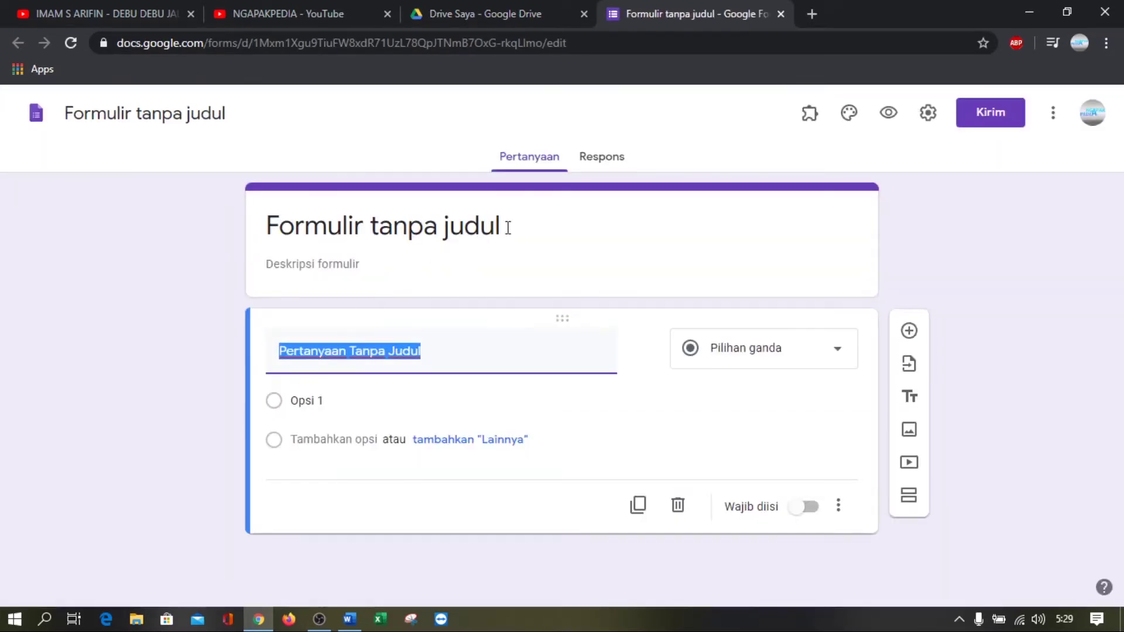
Title the form 'ULANGAN HARIAN MATEMATIKA' and begin the first question title with 'NA'
click(508, 227)
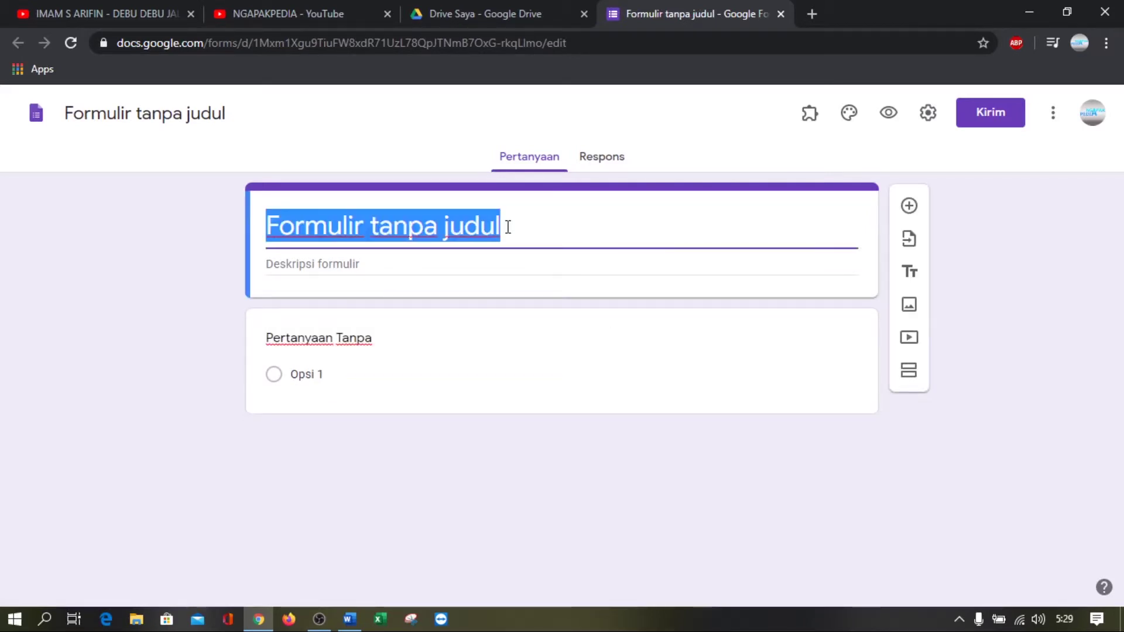
text(ULANGAN H)
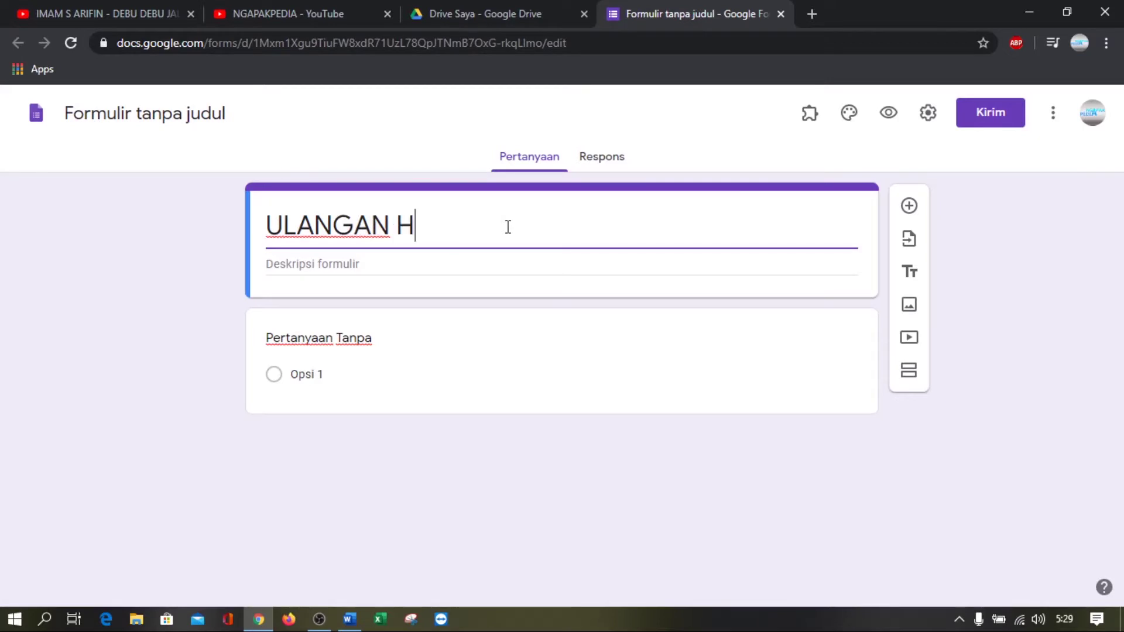
text(ARIAN )
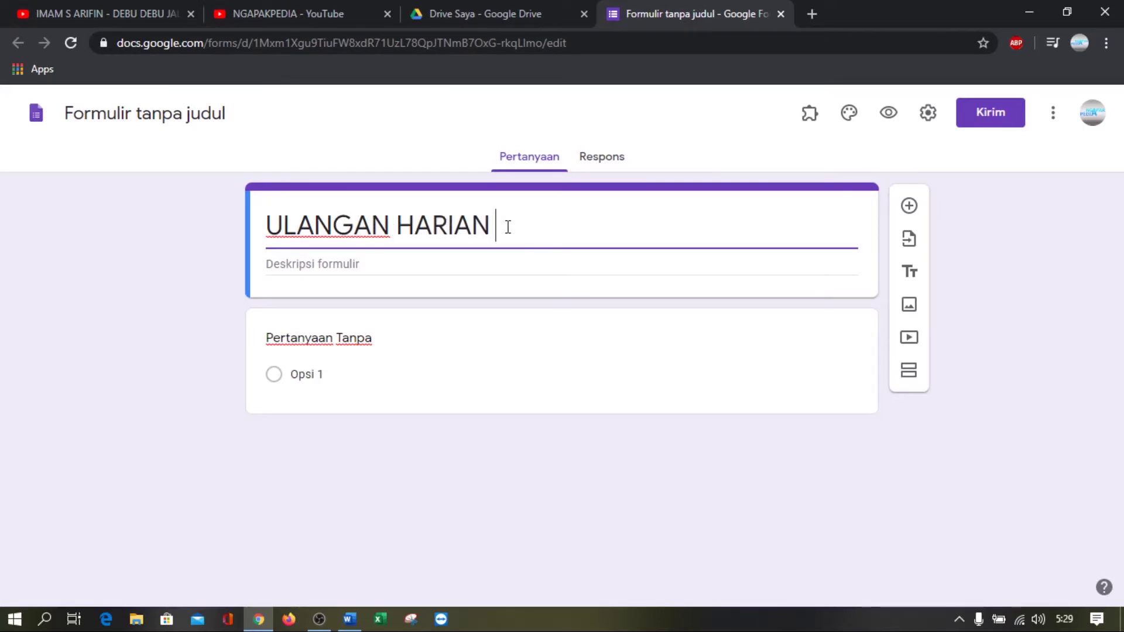
text(MATEMATIKA)
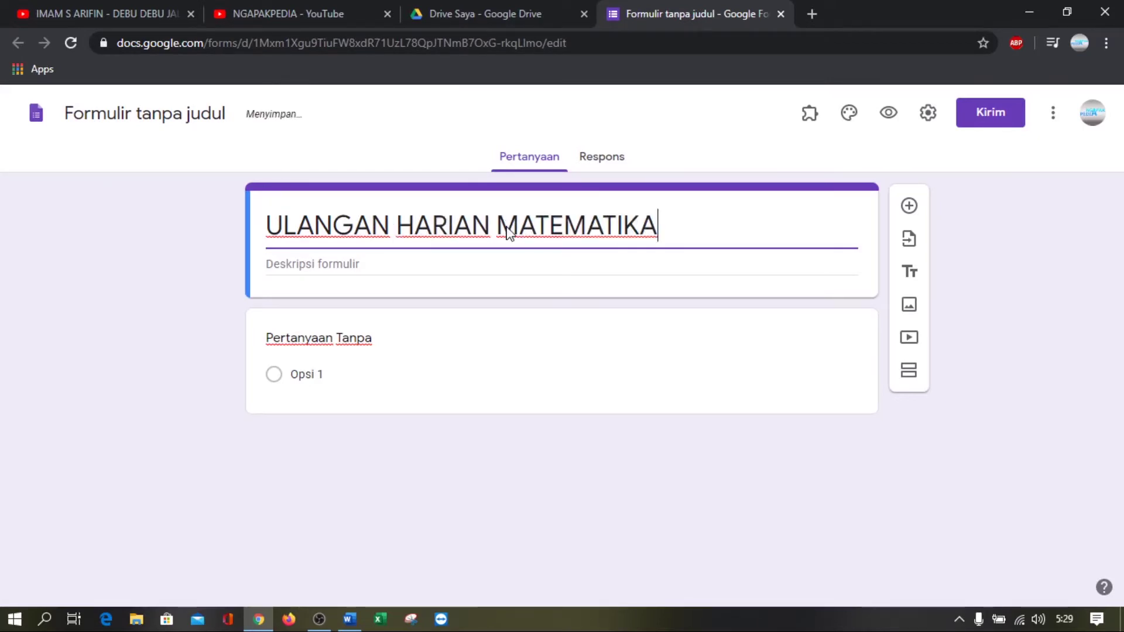
click(402, 345)
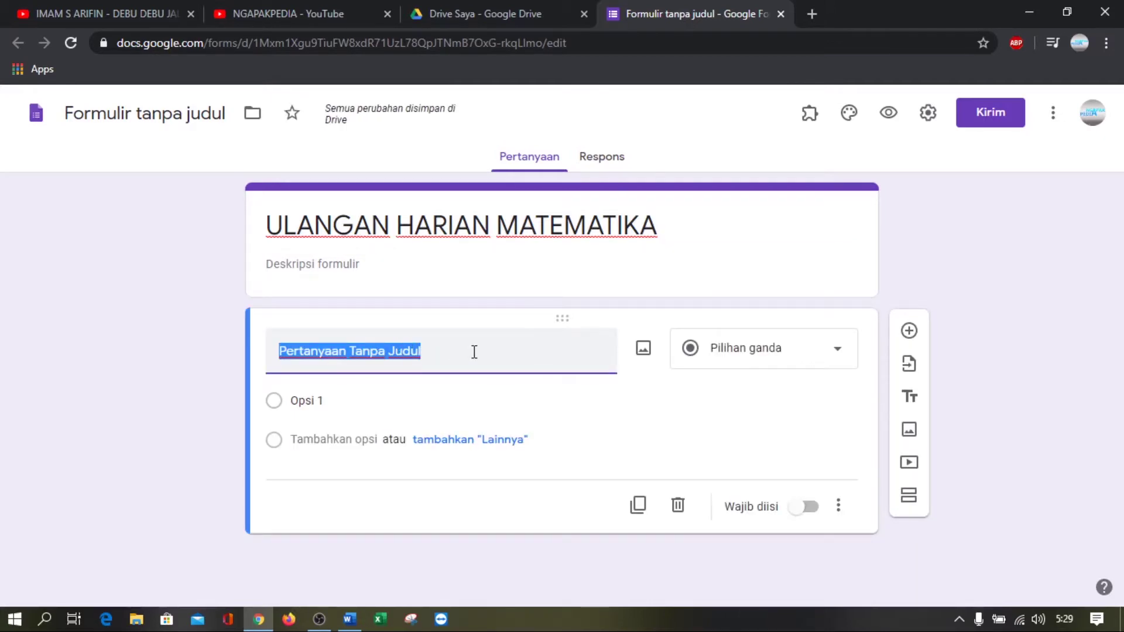
text(NAMA)
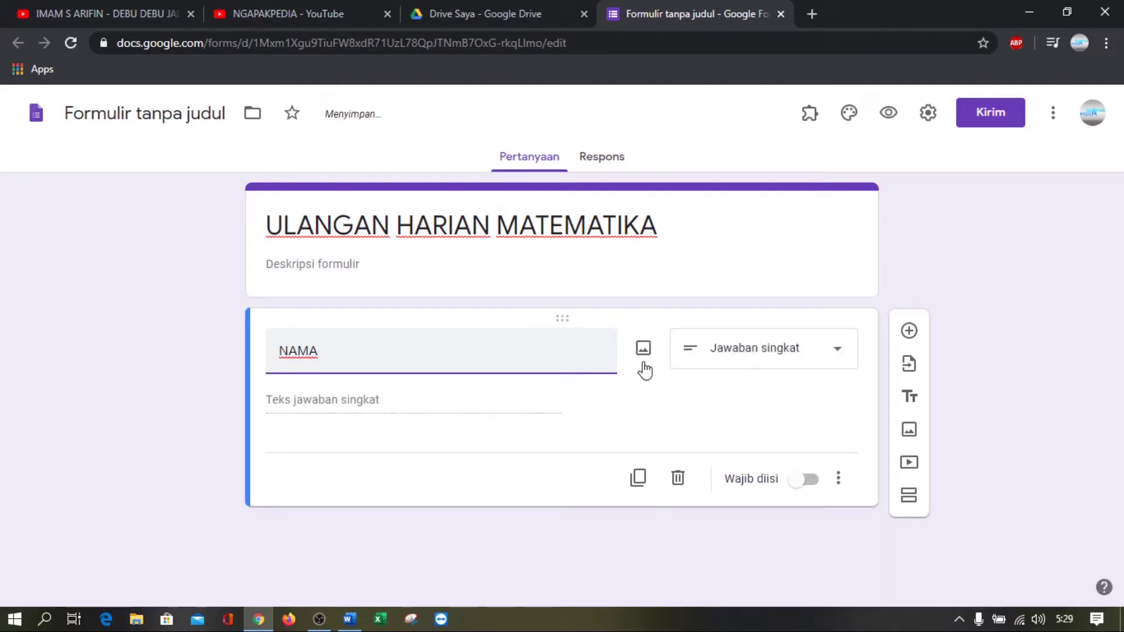
Make the first question a required Jawaban singkat question titled 'NAMA LENGKAP'
click(800, 362)
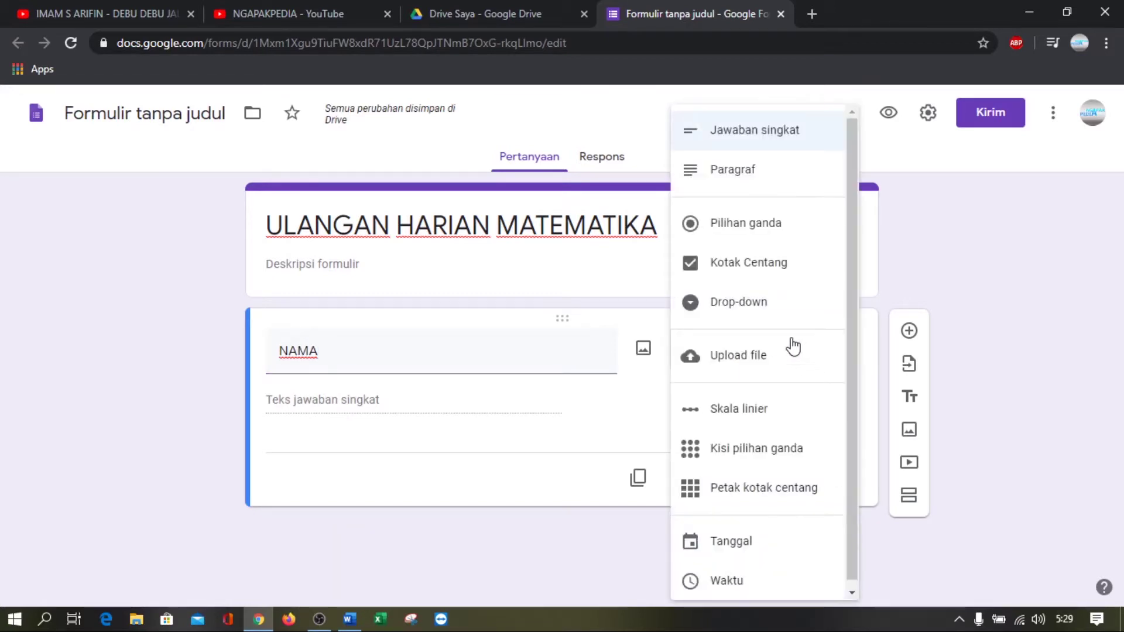
click(758, 304)
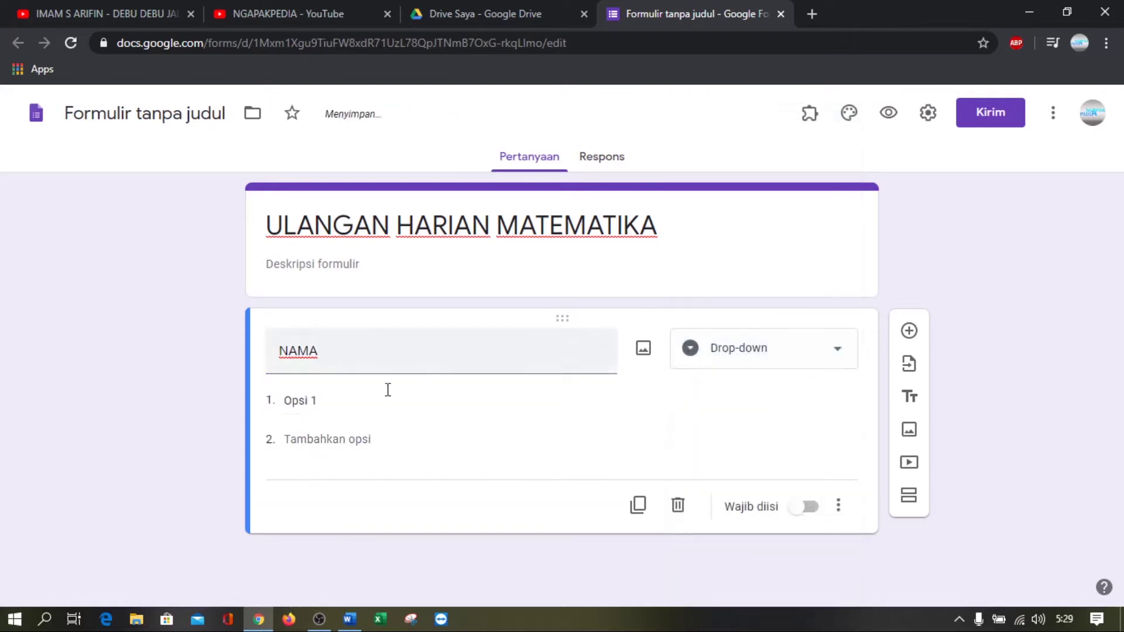
click(335, 407)
click(779, 363)
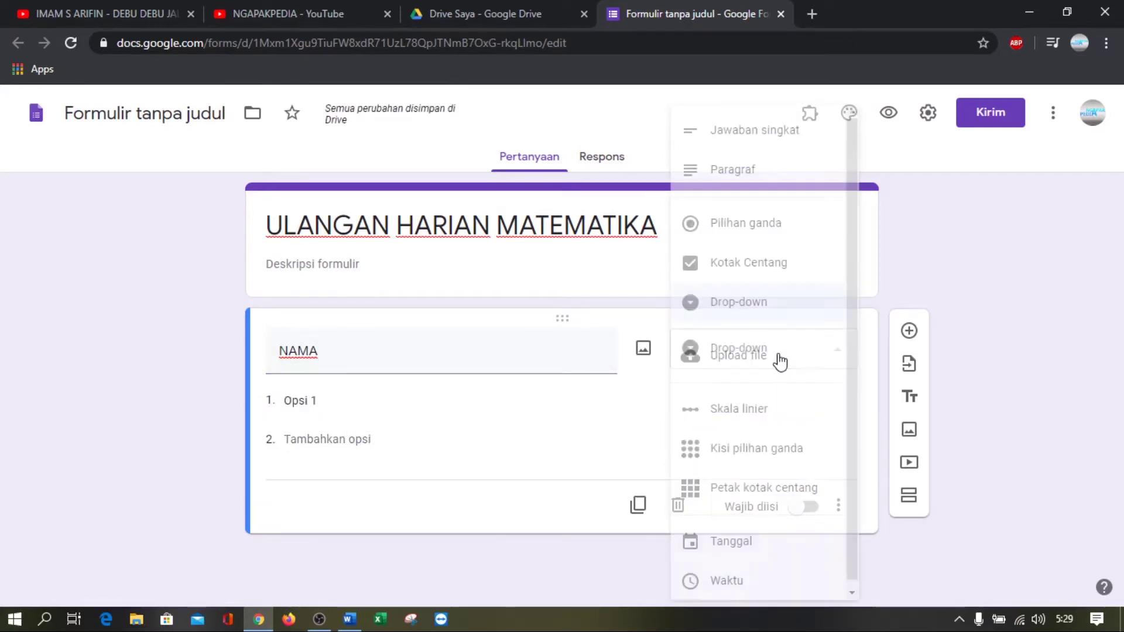
click(755, 132)
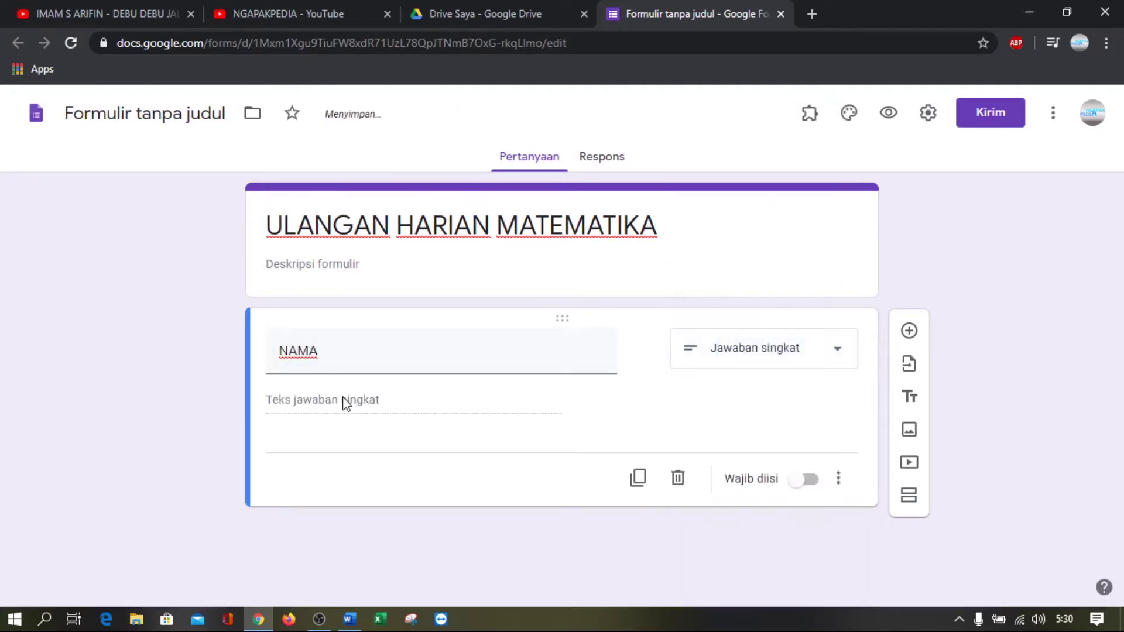
click(358, 358)
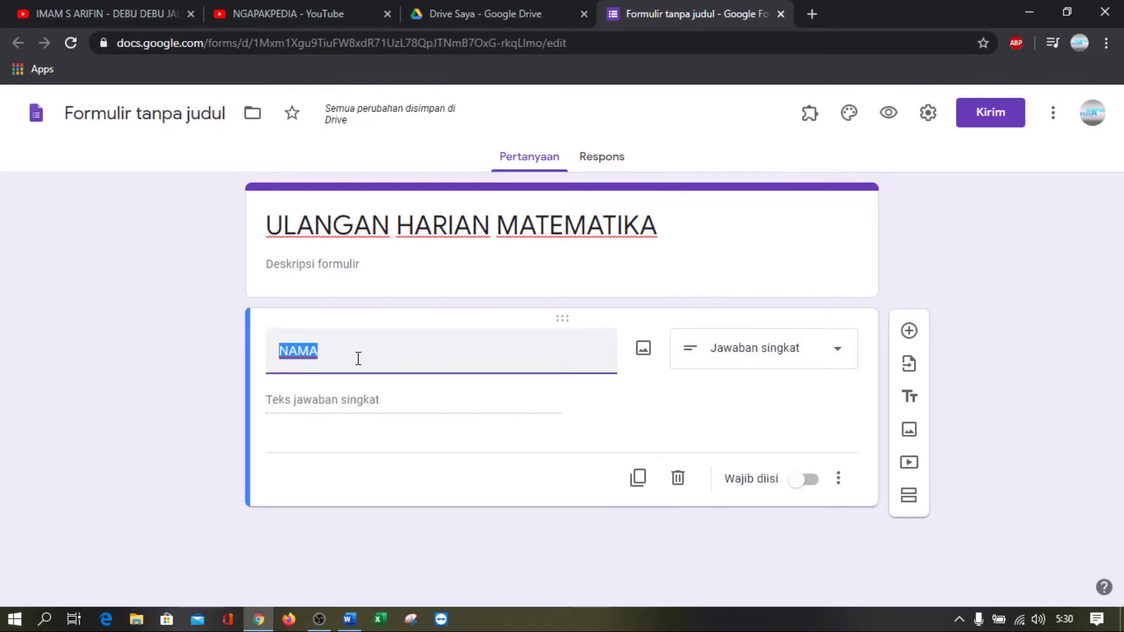
click(358, 359)
text(LENGKAP)
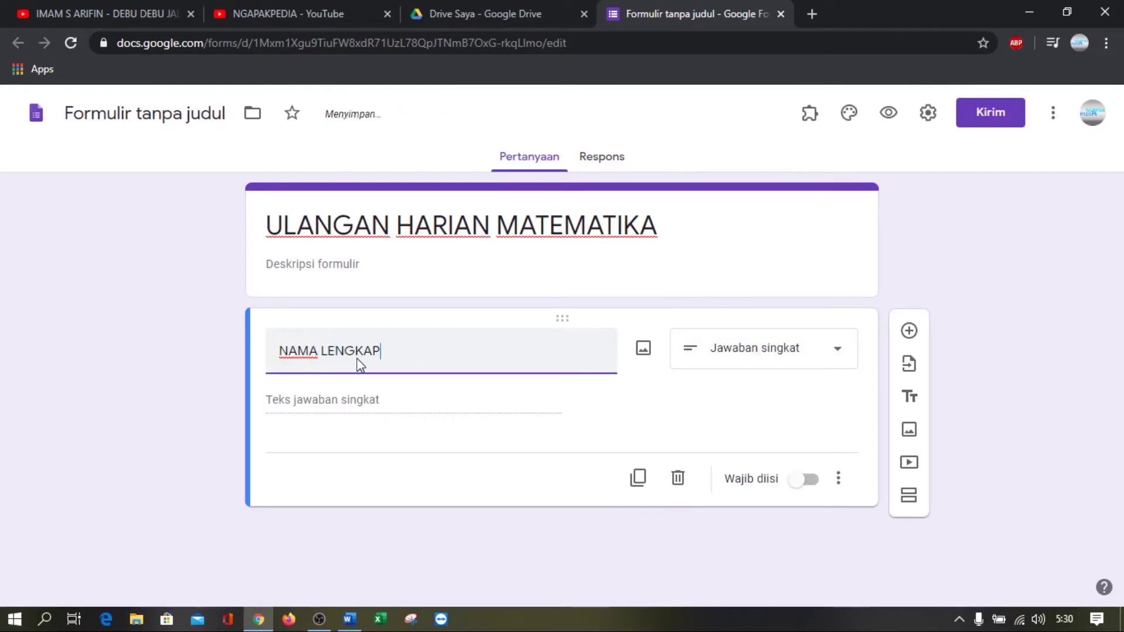
click(808, 480)
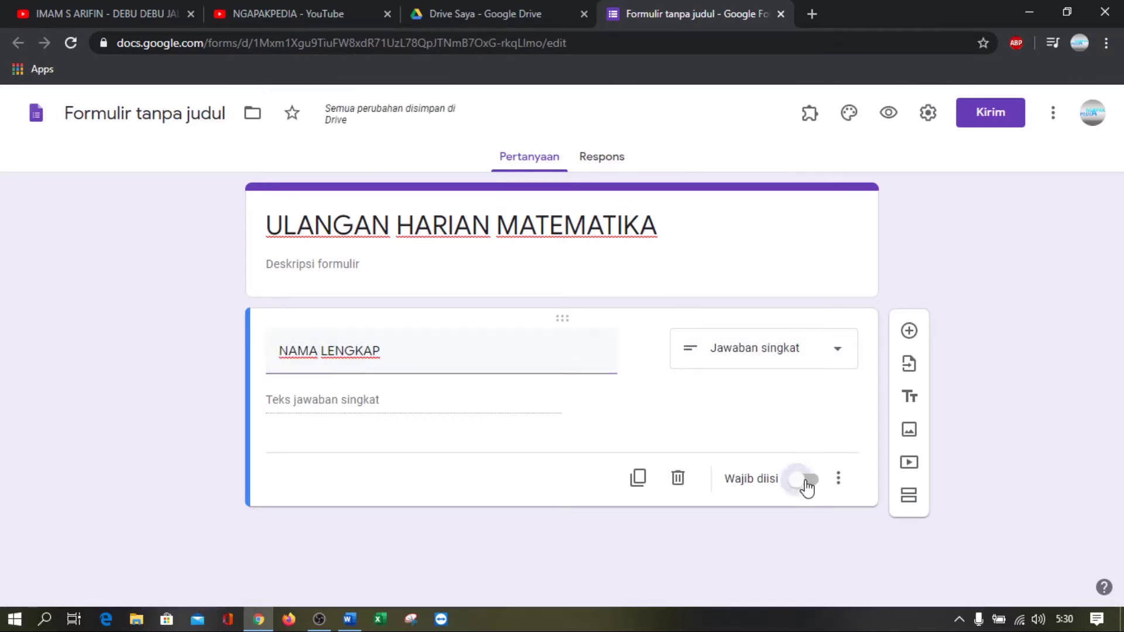
Add a drop-down question 'KELAS' with first option 'X MM1'
click(909, 332)
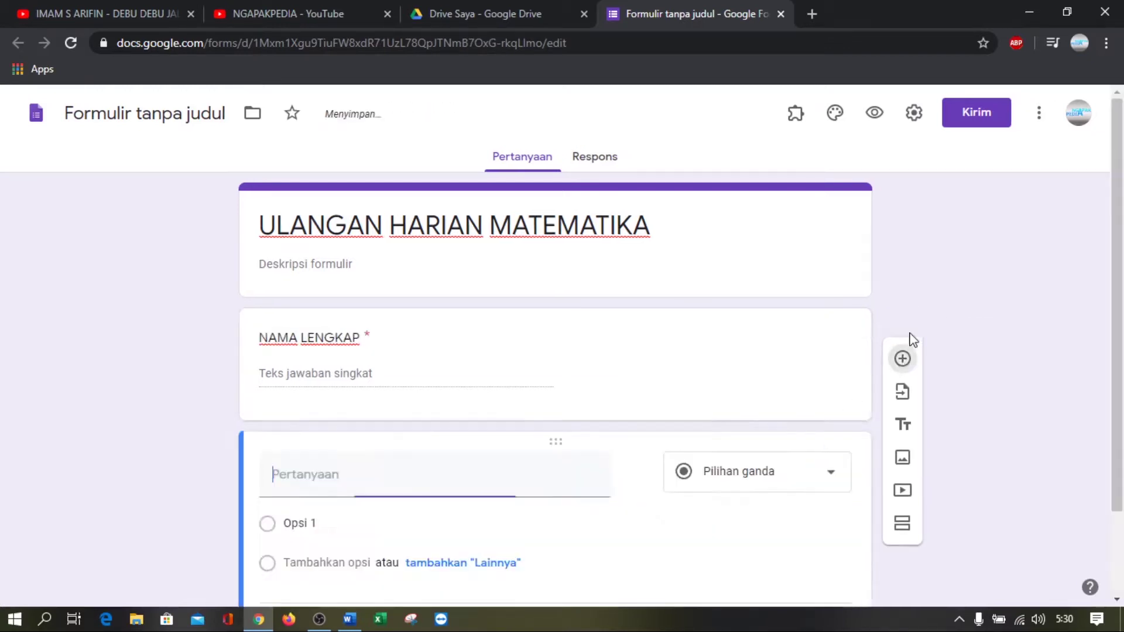
text(KELAS)
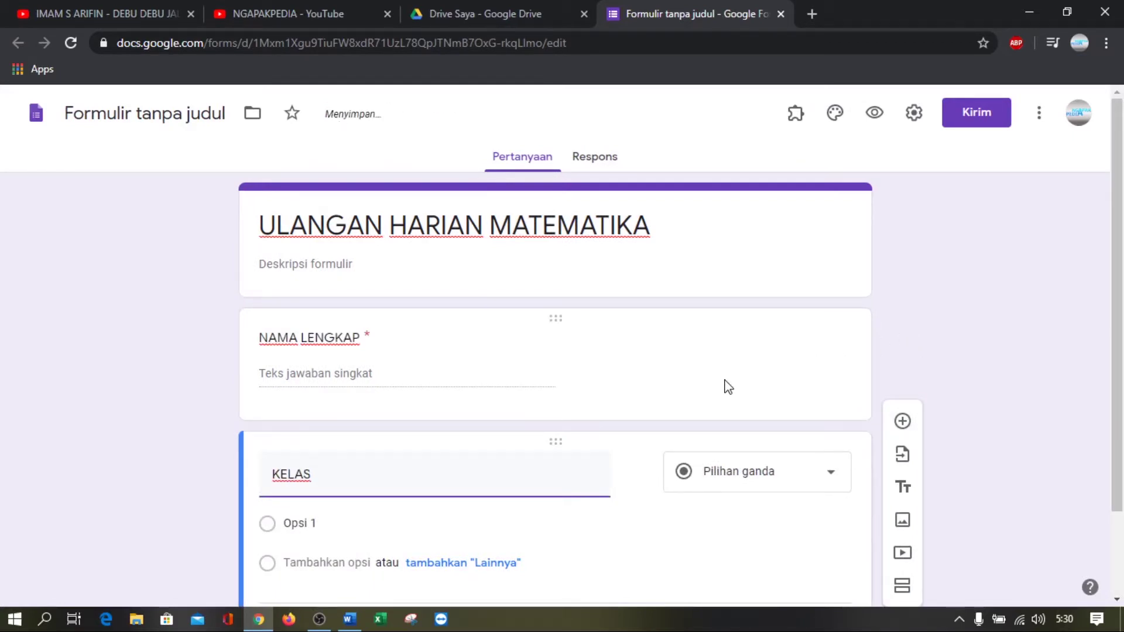
scroll(730, 392, down, 1)
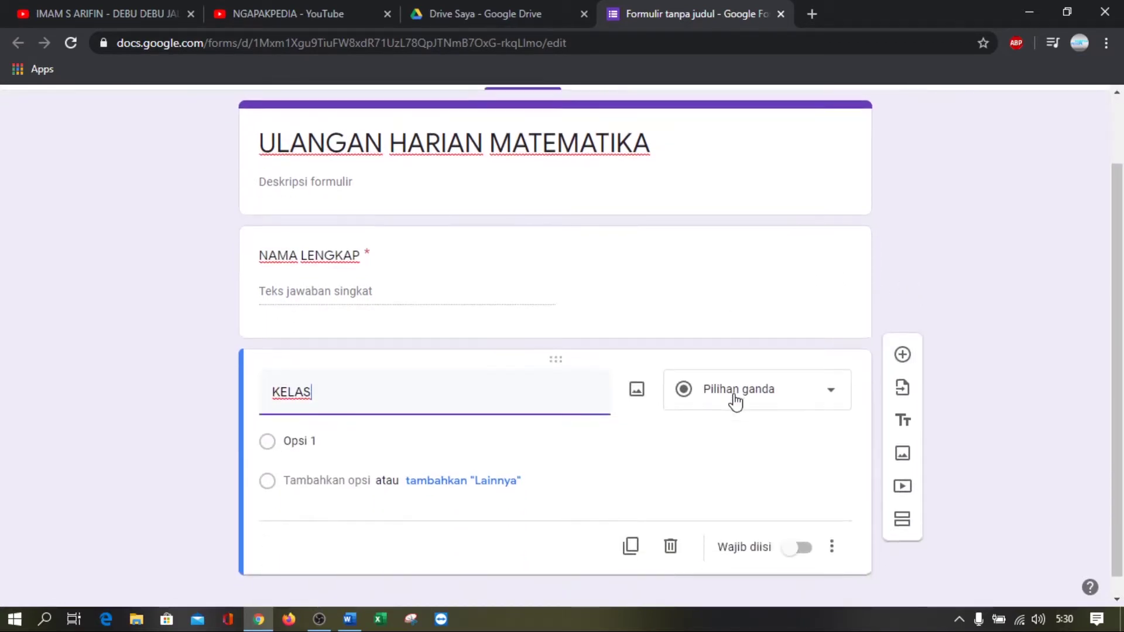
click(732, 399)
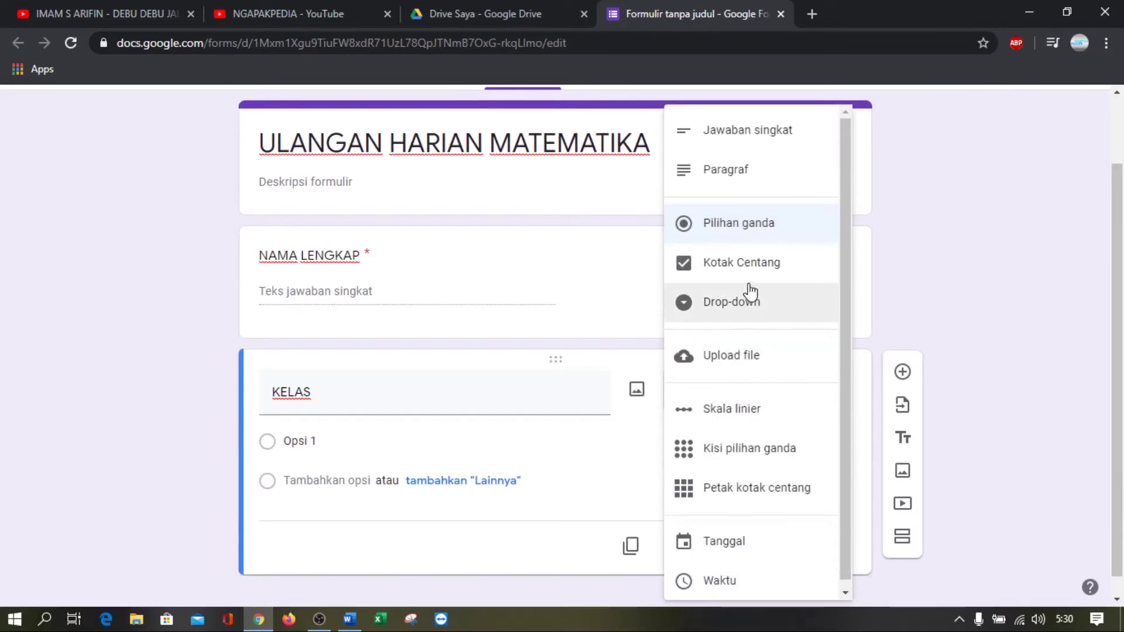
click(738, 305)
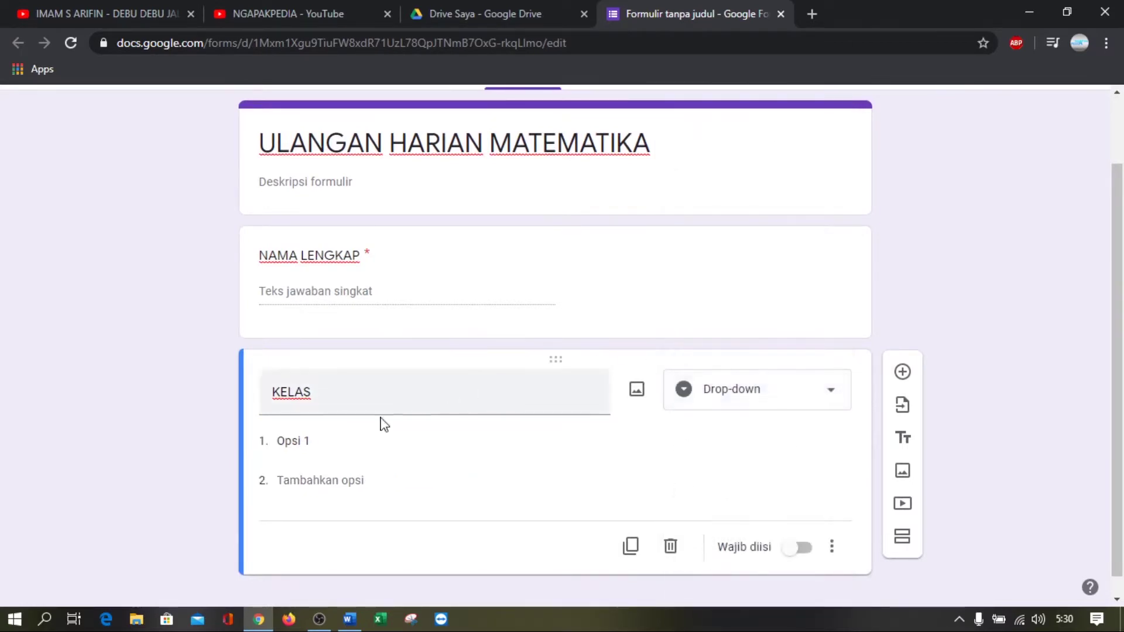
click(315, 445)
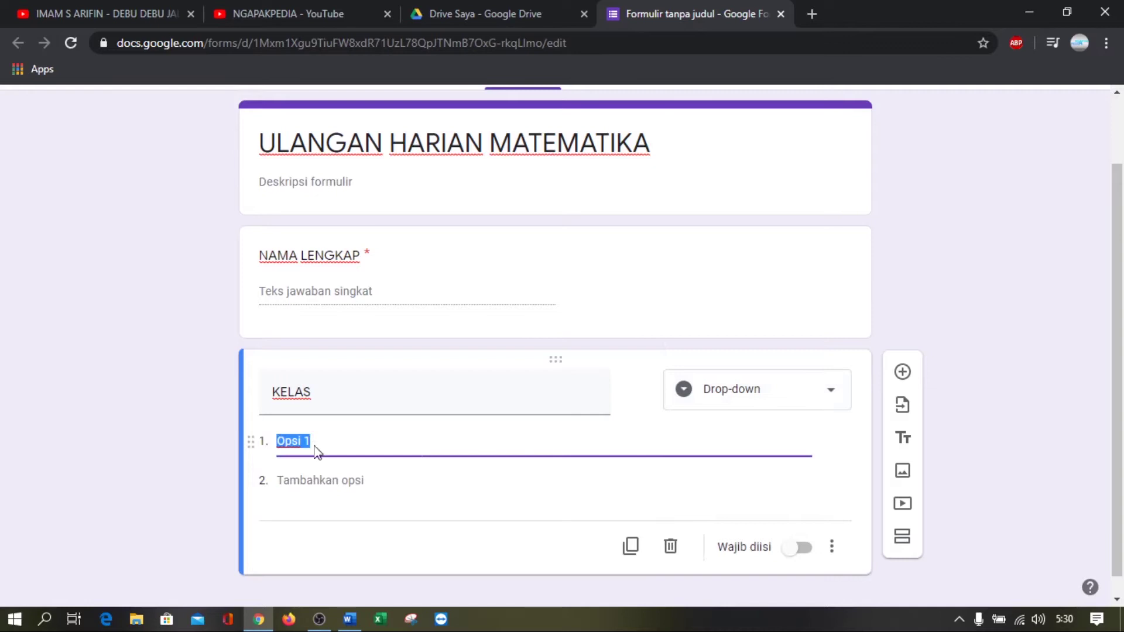
text(X MM1)
Add options 'X MM 2' and 'X MM3', make KELAS required, and add a new question
click(318, 481)
text(X MM)
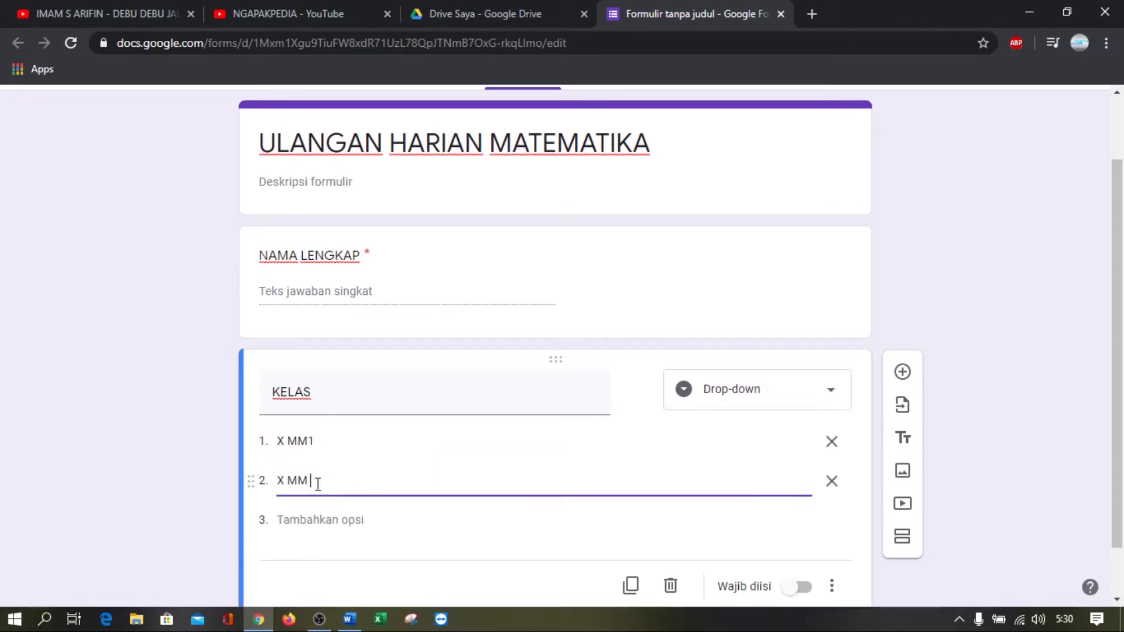
click(317, 519)
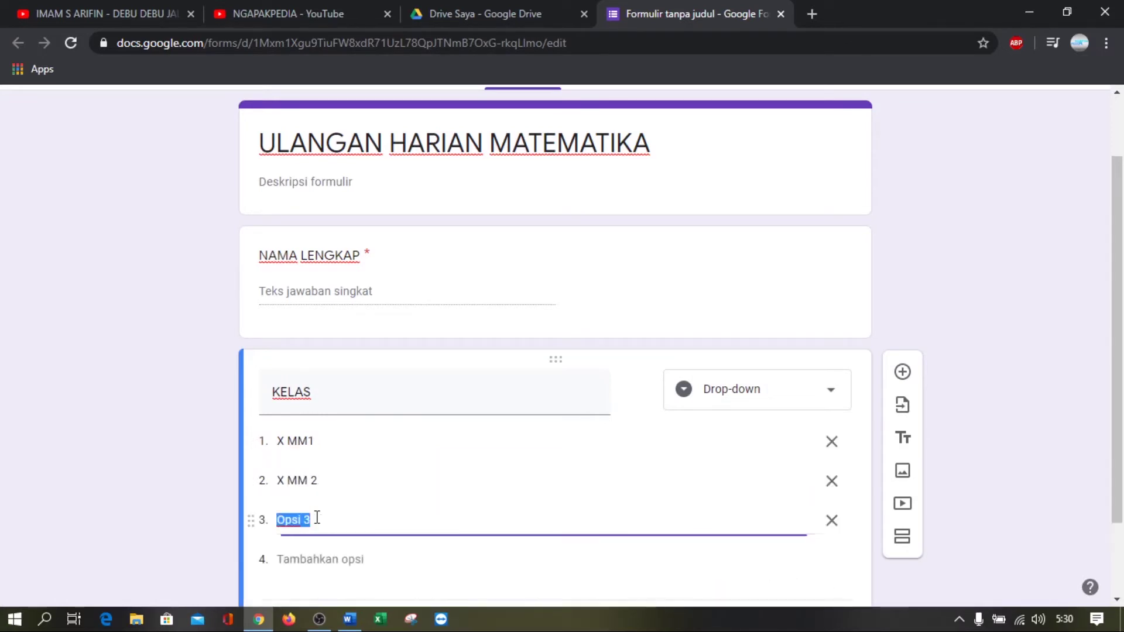
text(X MM3)
scroll(363, 494, down, 1)
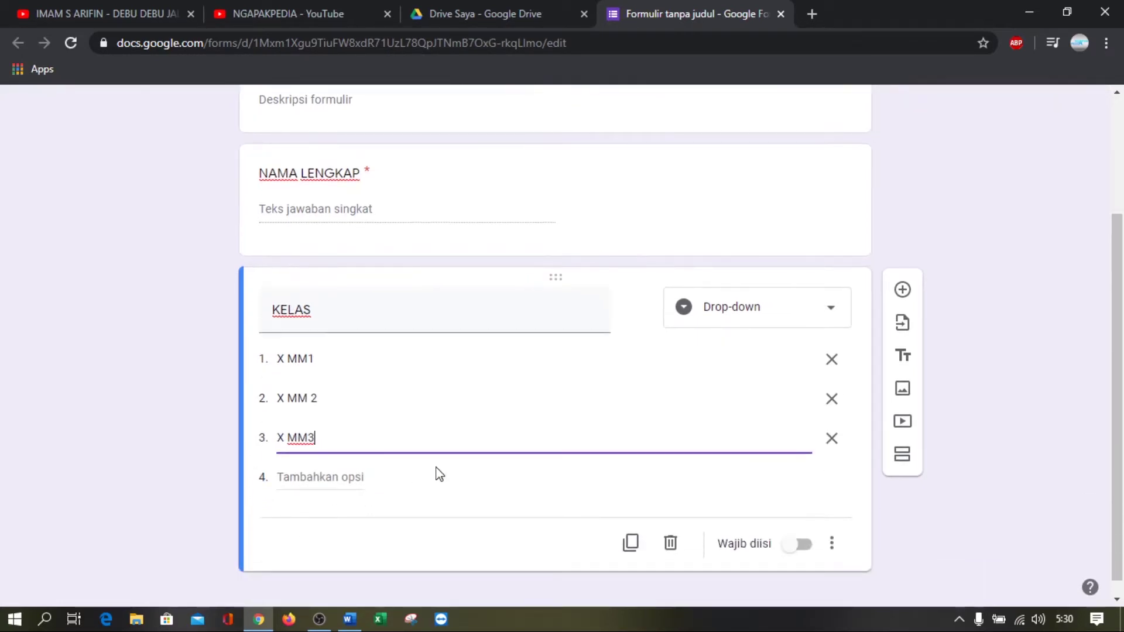
click(805, 549)
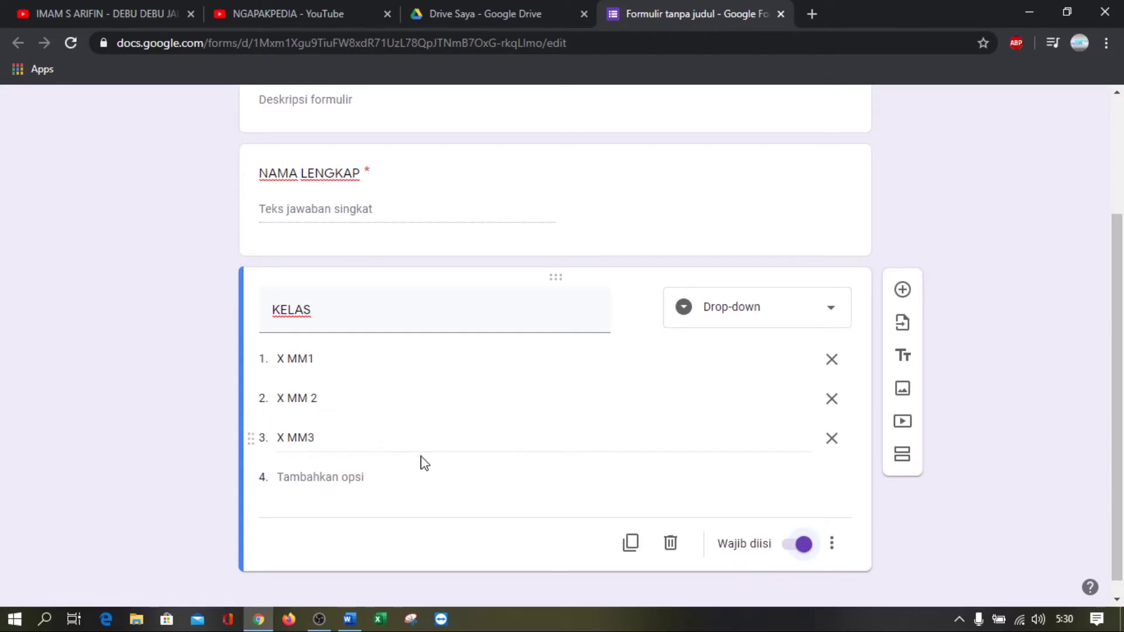
scroll(423, 462, down, 1)
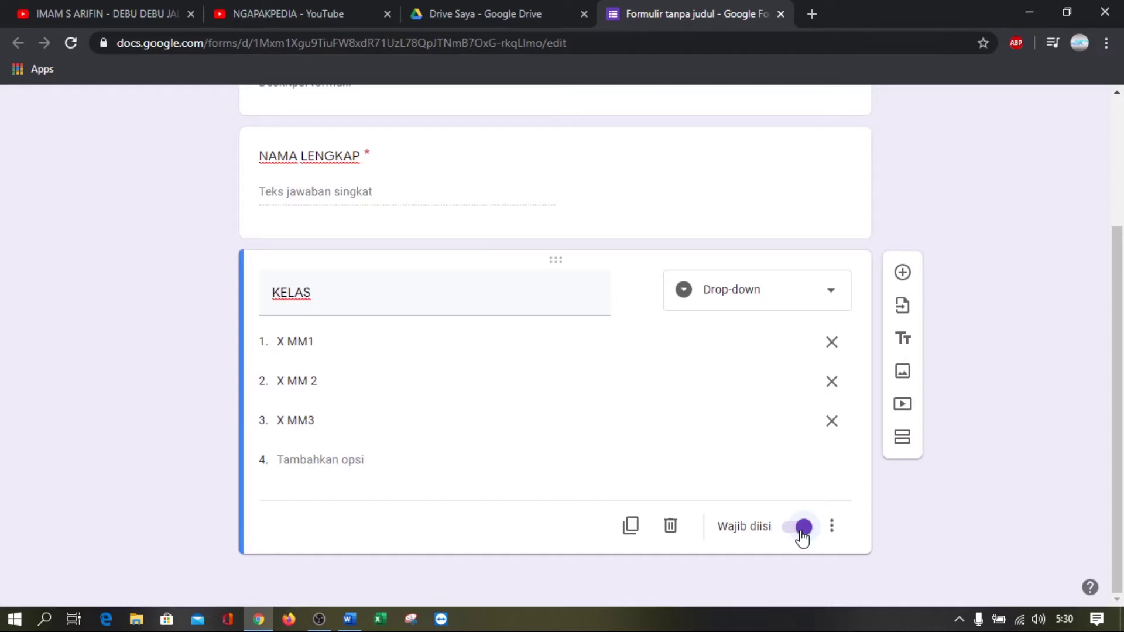
click(905, 275)
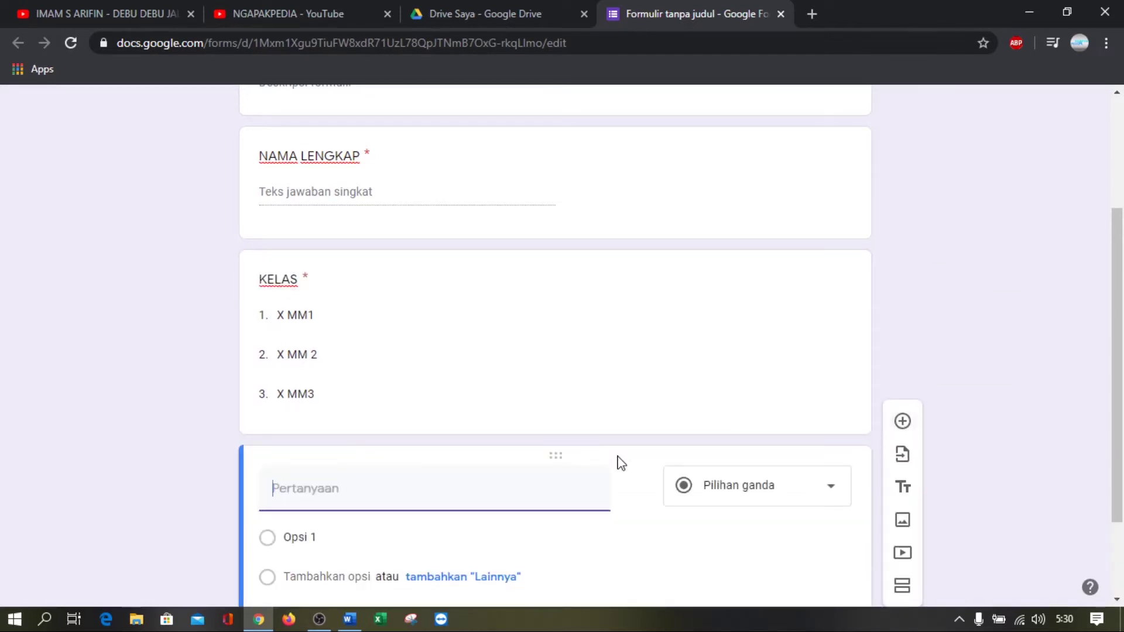
Title the question 'NOMOR ABSEN', give it a custom non-number error message, and make it required
text(NOMOR ABSE)
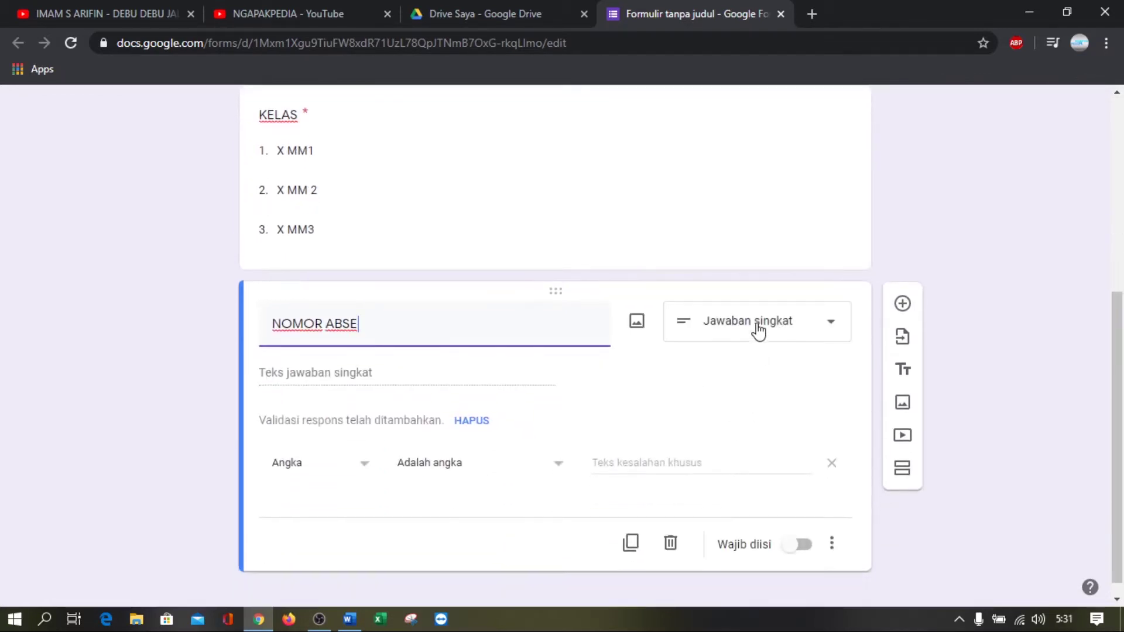
text(N)
click(620, 463)
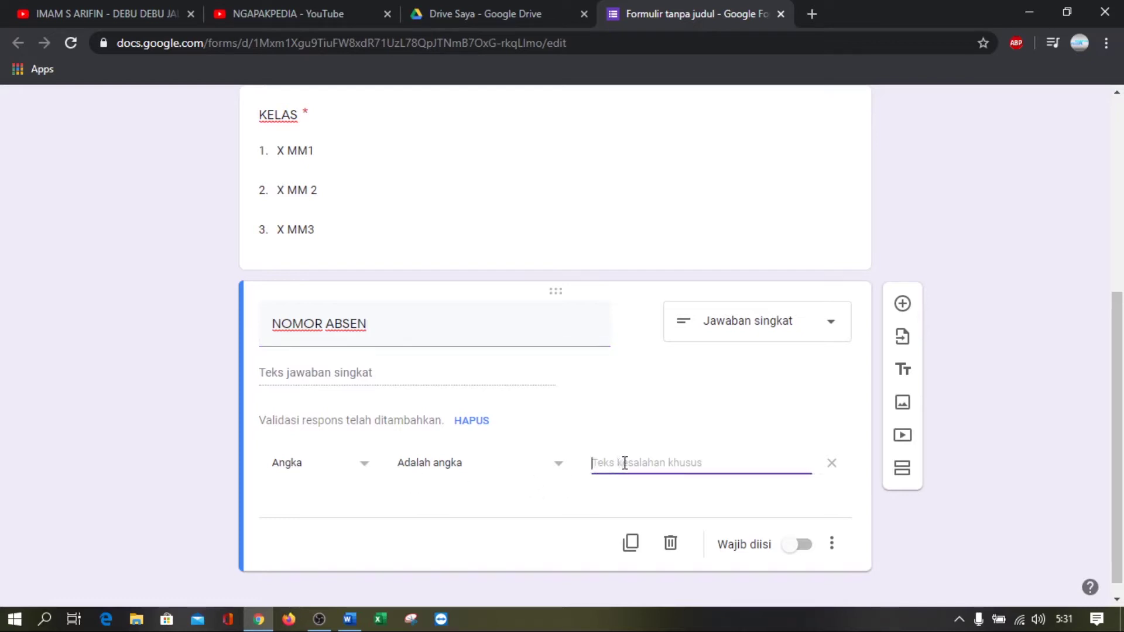
text(SiLAKAN)
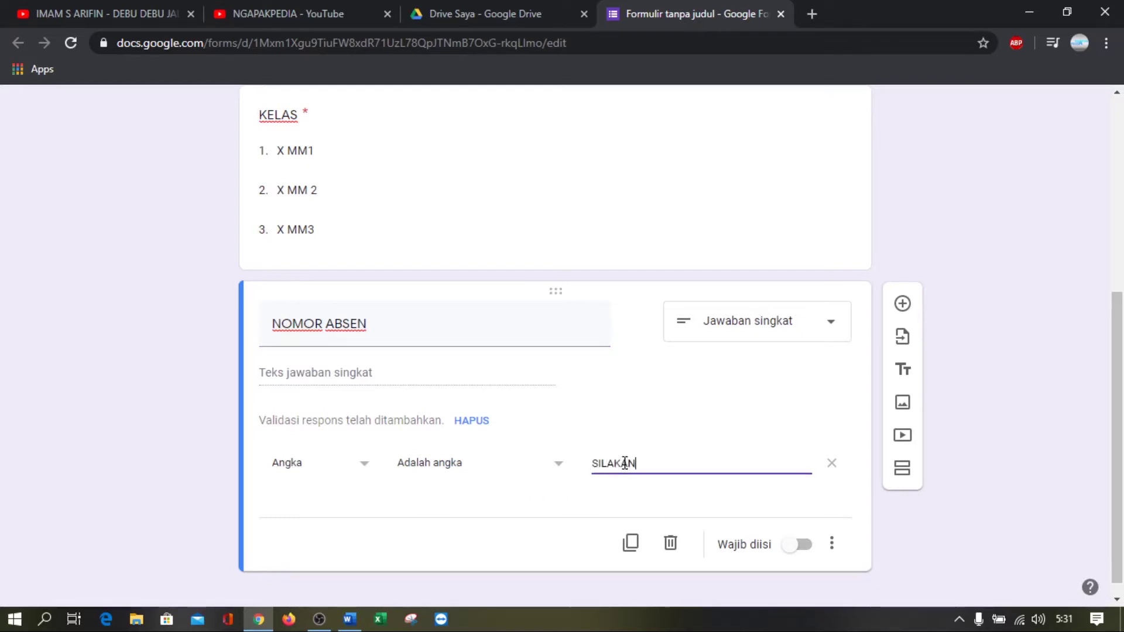
text( MASUKAN ANGKA SAJA)
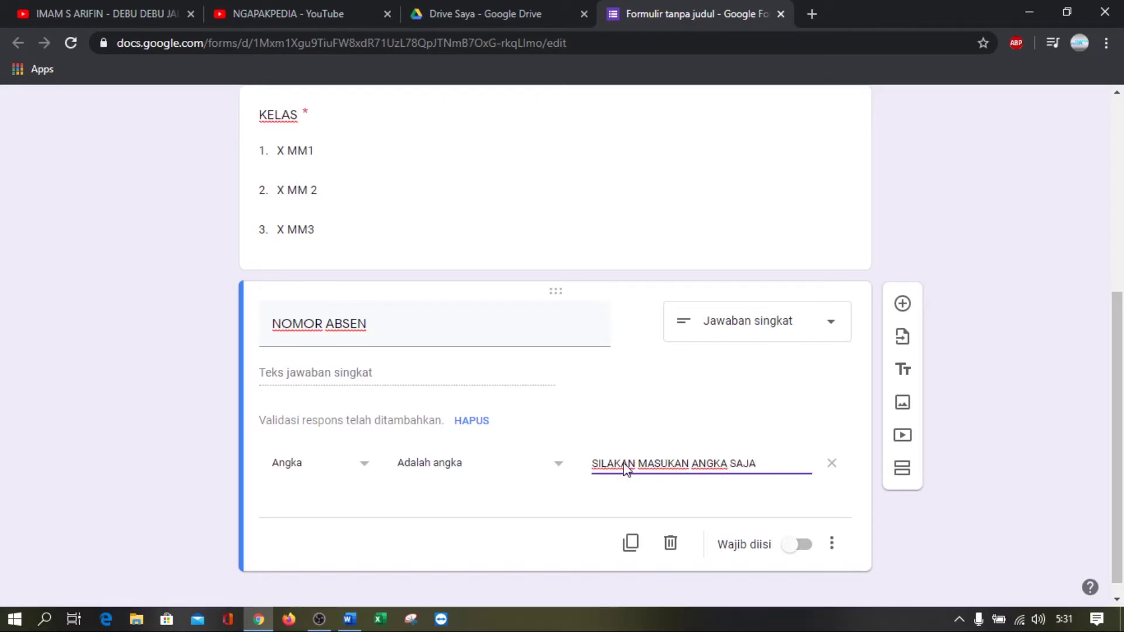
click(801, 546)
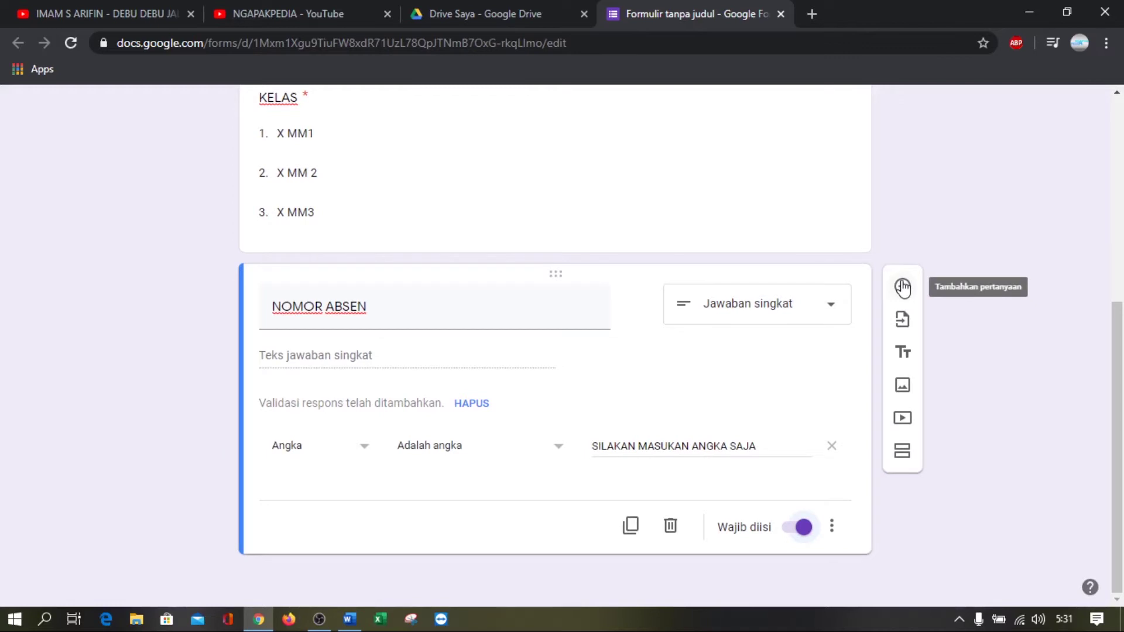
Add a short-answer 'TOKEN' question and remove its response validation
click(903, 287)
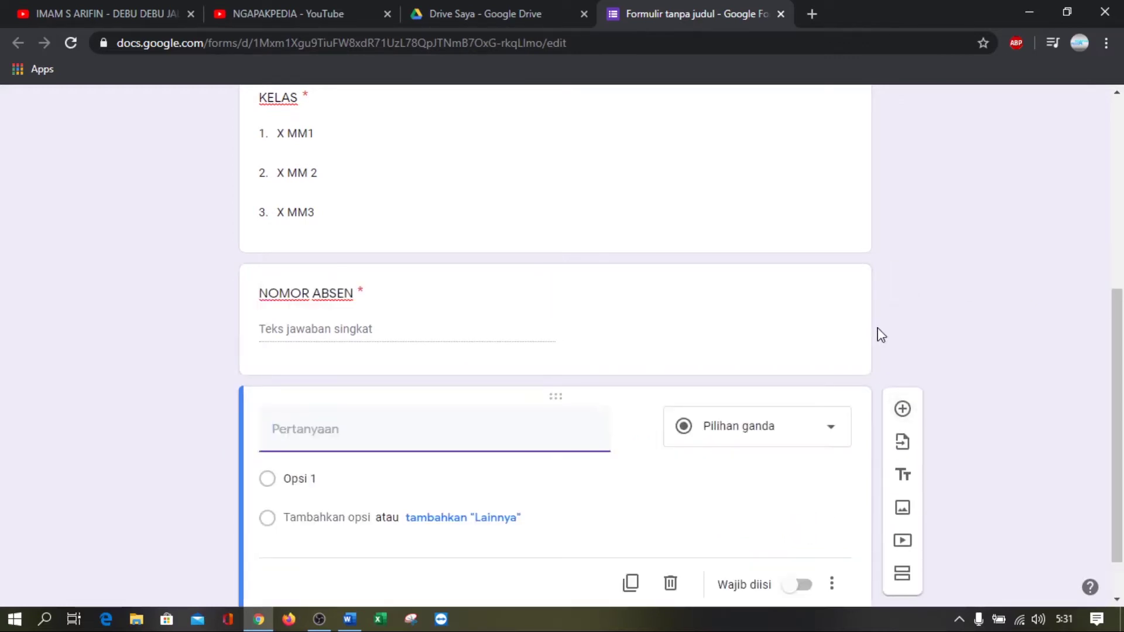
text(TOKEN)
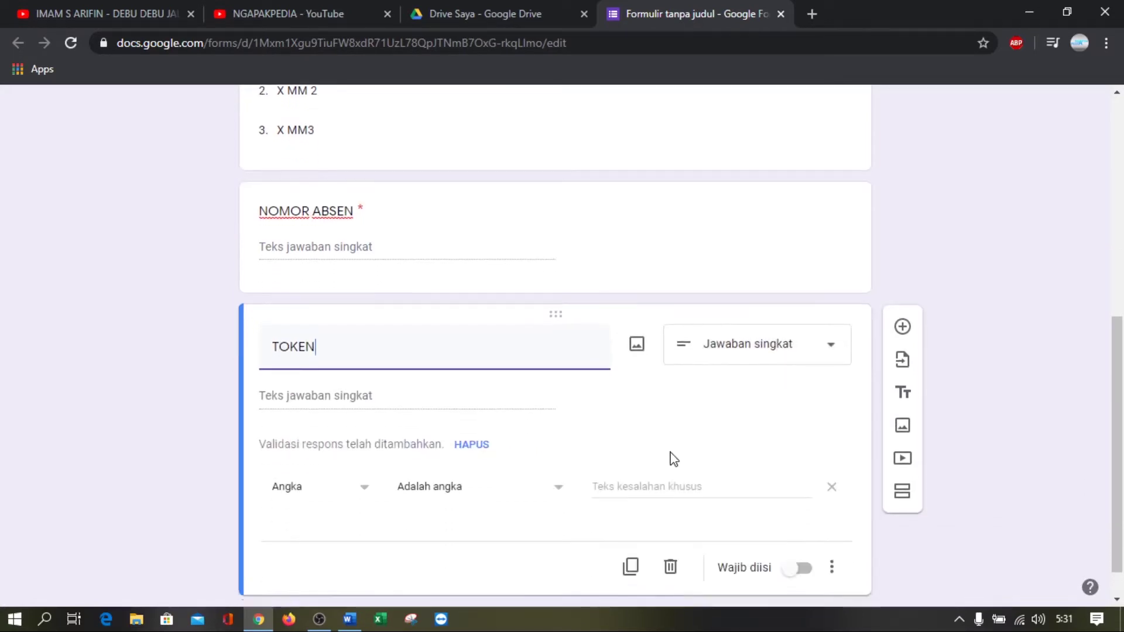
click(468, 446)
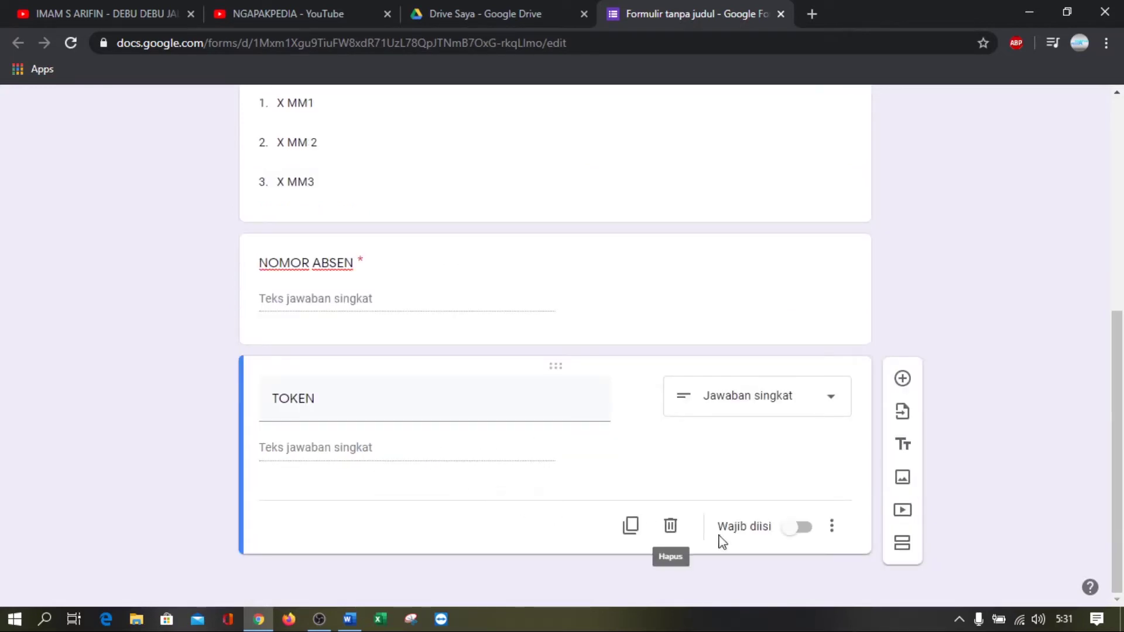
Make TOKEN required and give it Teks response validation
click(801, 534)
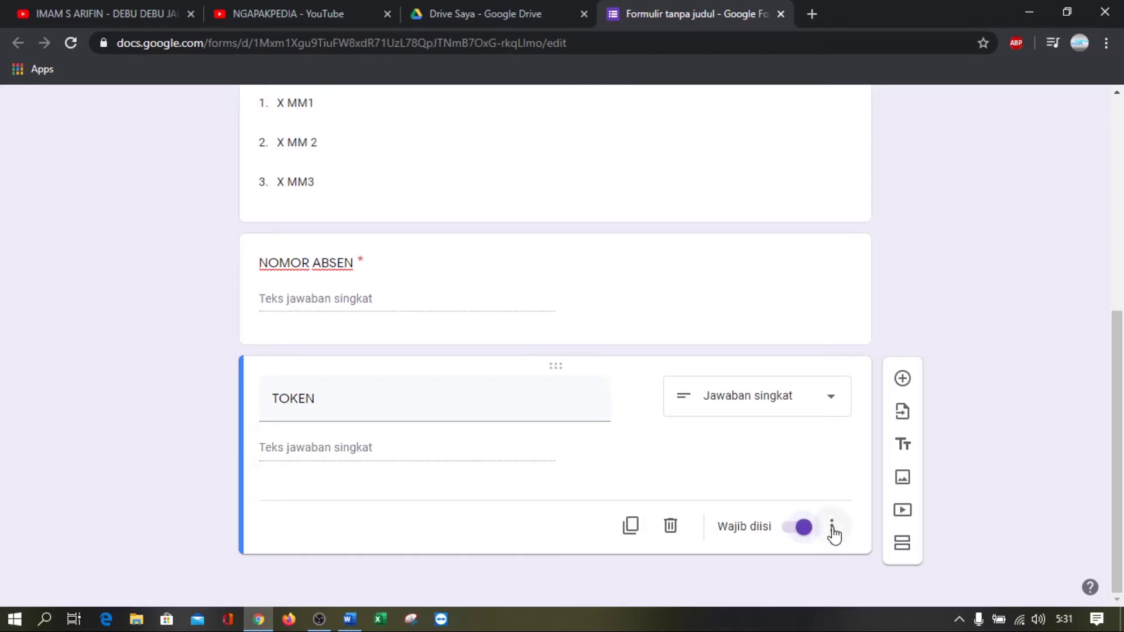
click(832, 531)
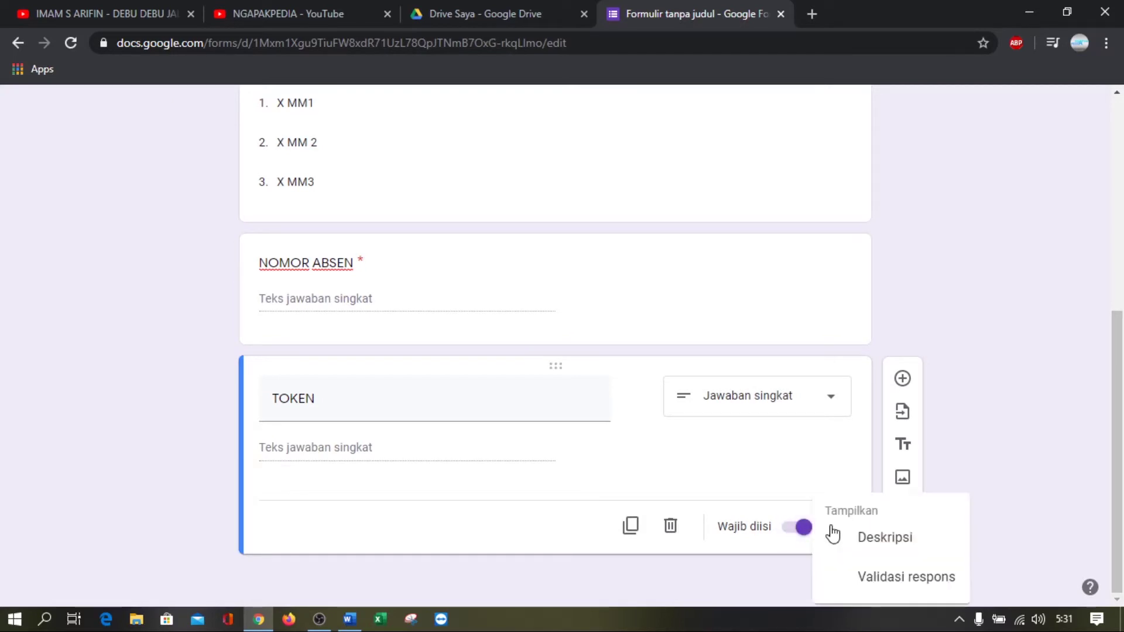
click(892, 579)
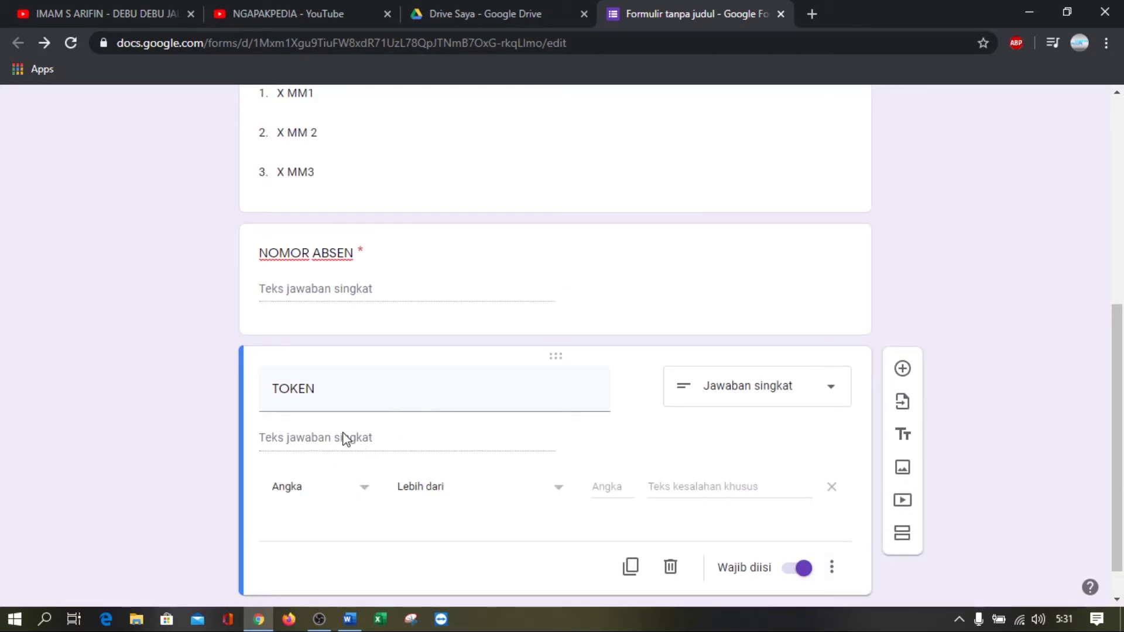
click(356, 497)
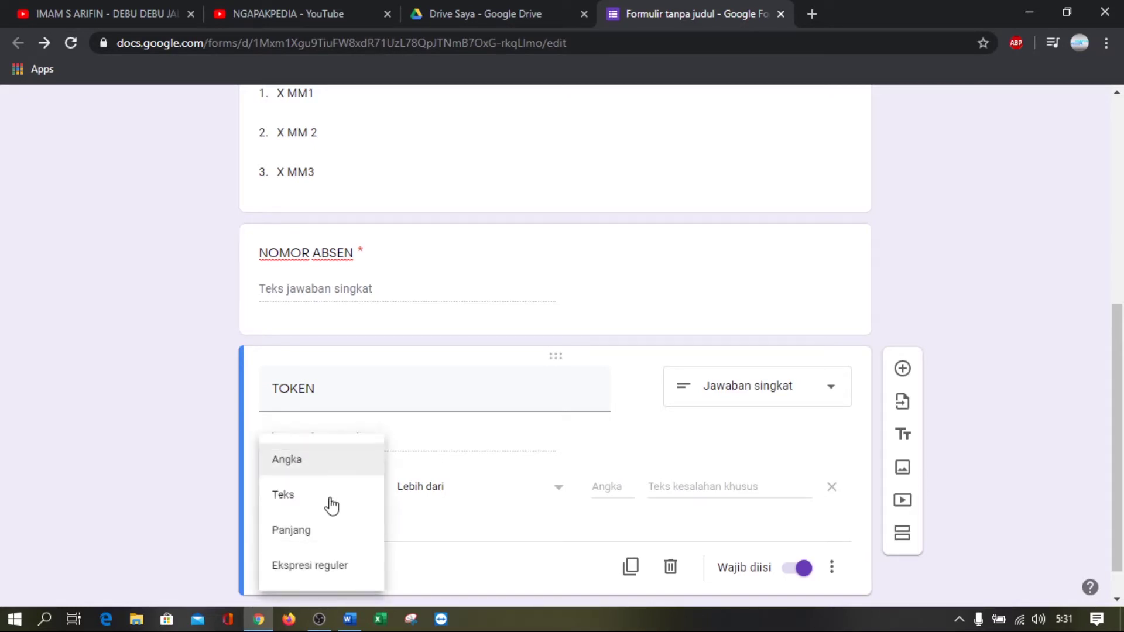
click(331, 502)
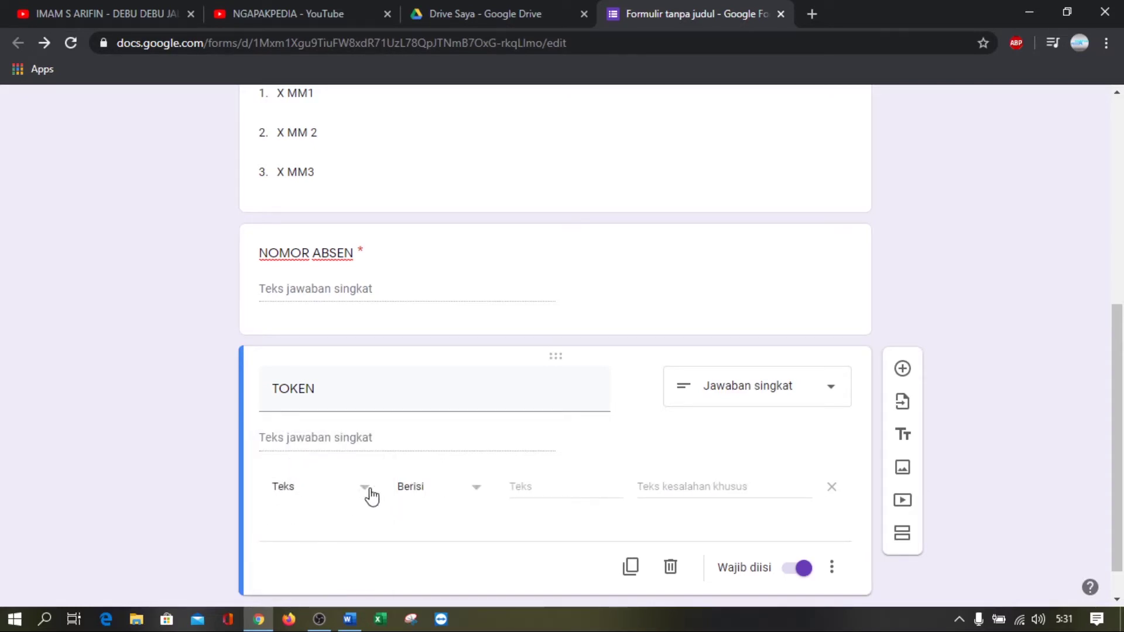
click(370, 496)
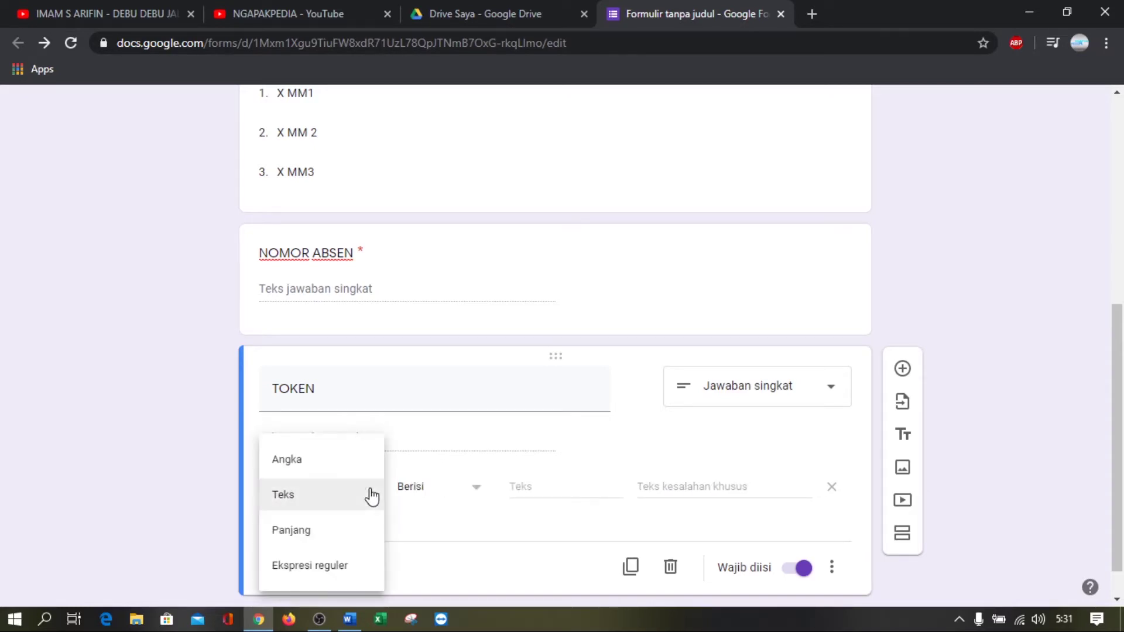
click(307, 502)
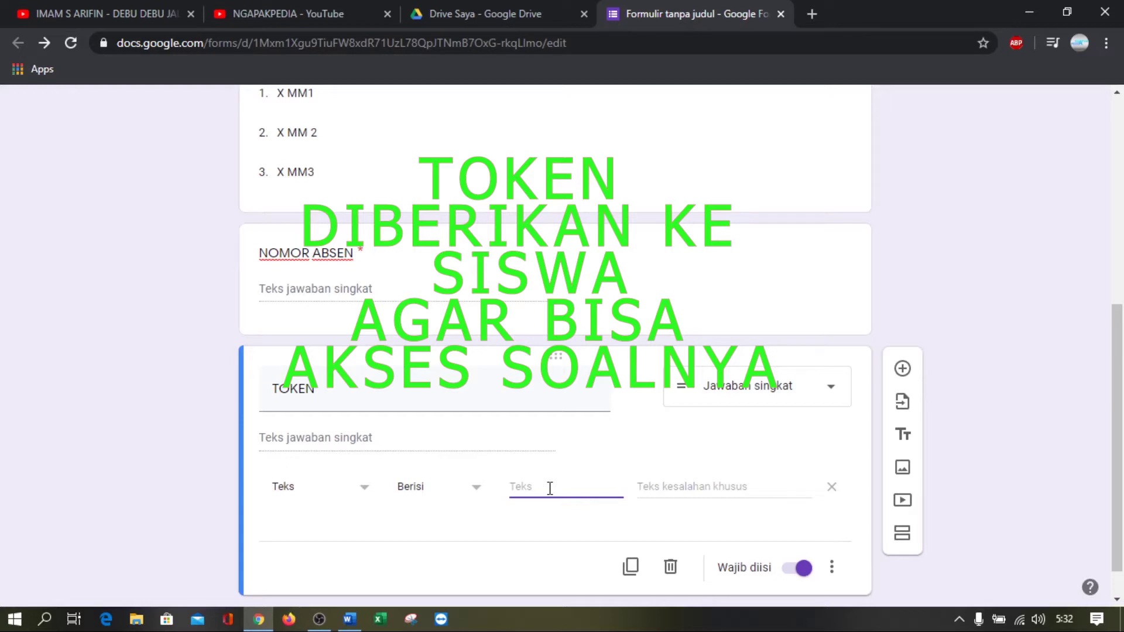
scroll(550, 489, up, 9)
scroll(550, 488, down, 10)
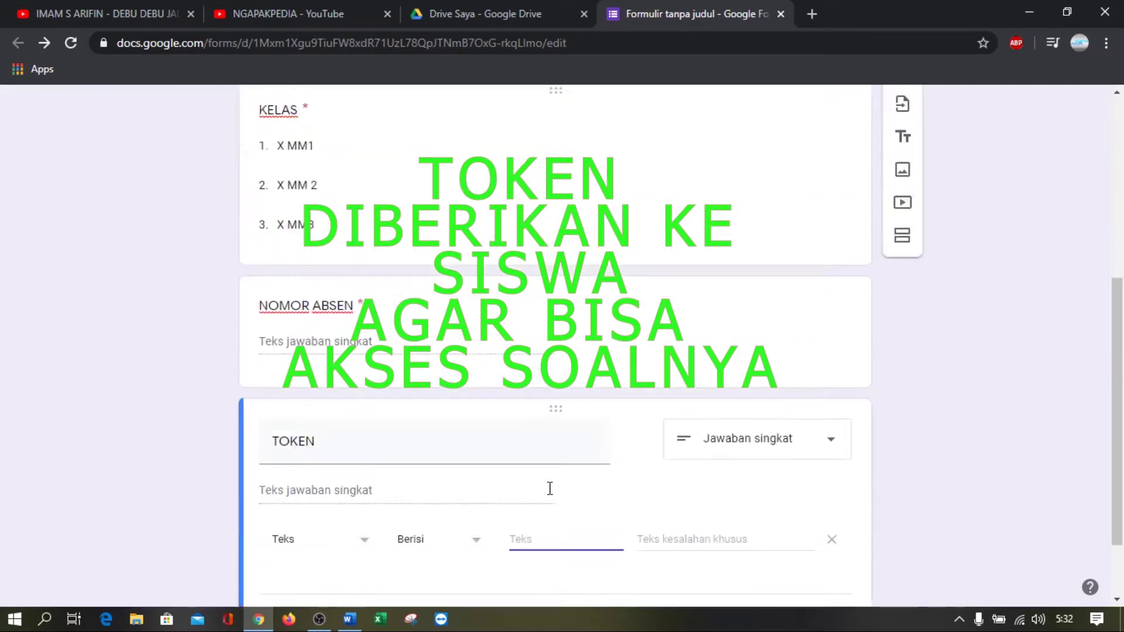
Enter the access token and the error text 'MASUKAN TOKEN DENGAN BENAR !'
text(MTKX2)
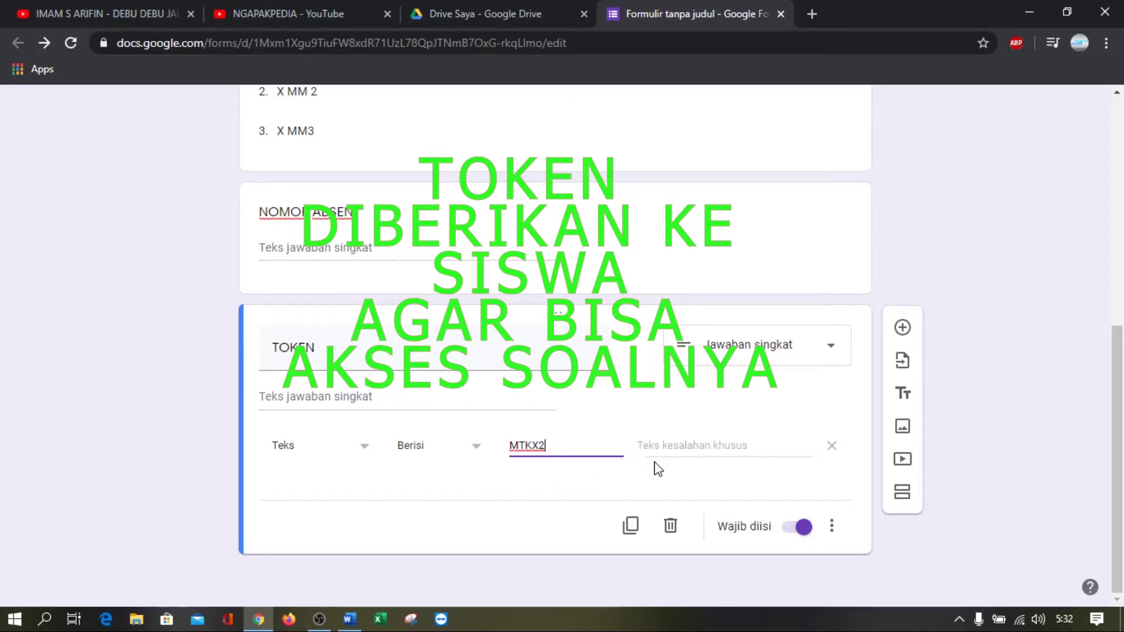
click(675, 448)
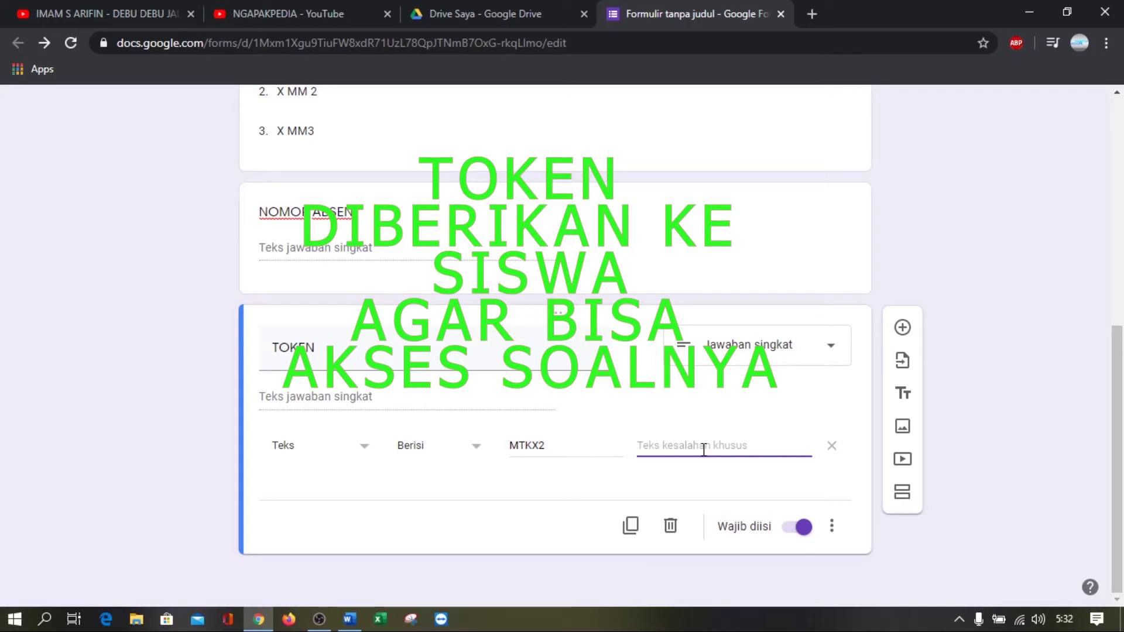
text(MASUKAN TOK)
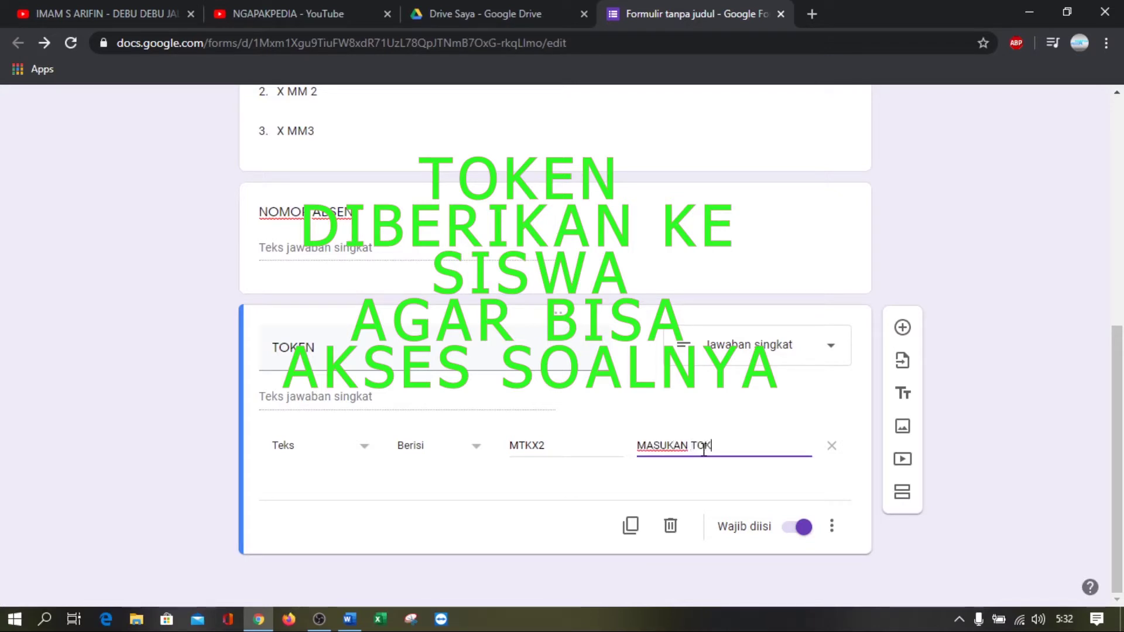
text(EN DENGAN BEN)
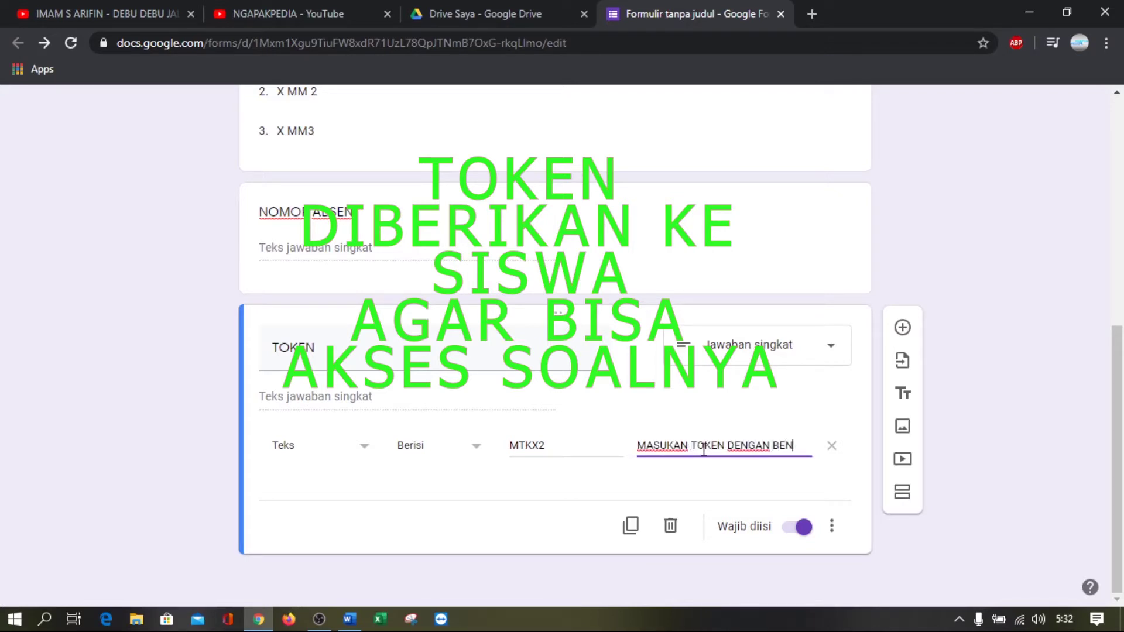
text(AR !)
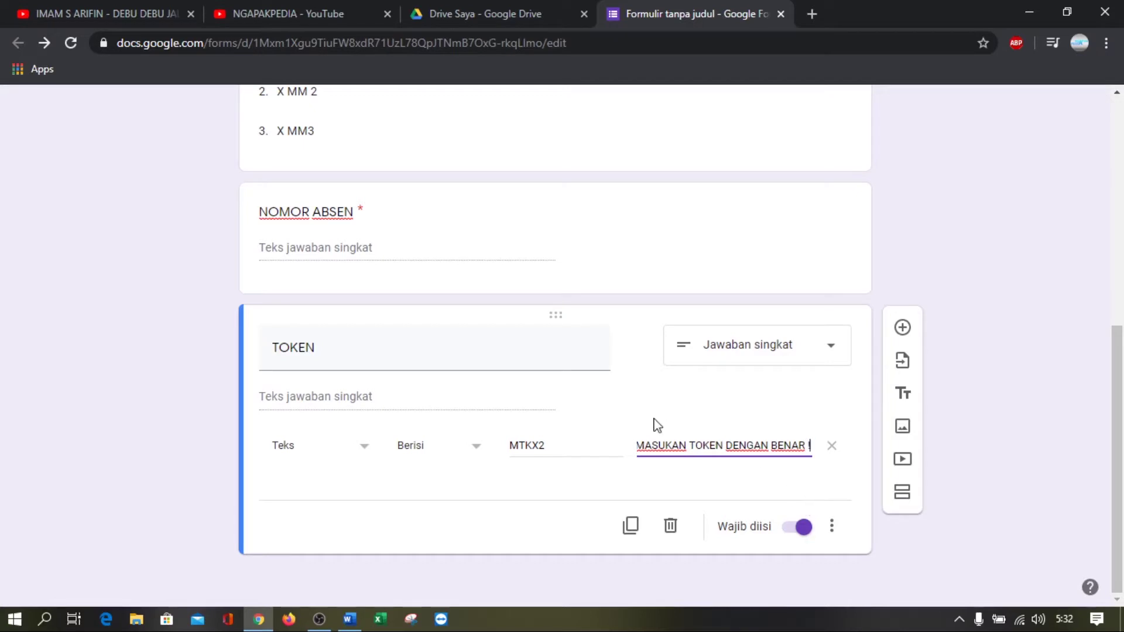
scroll(819, 278, up, 9)
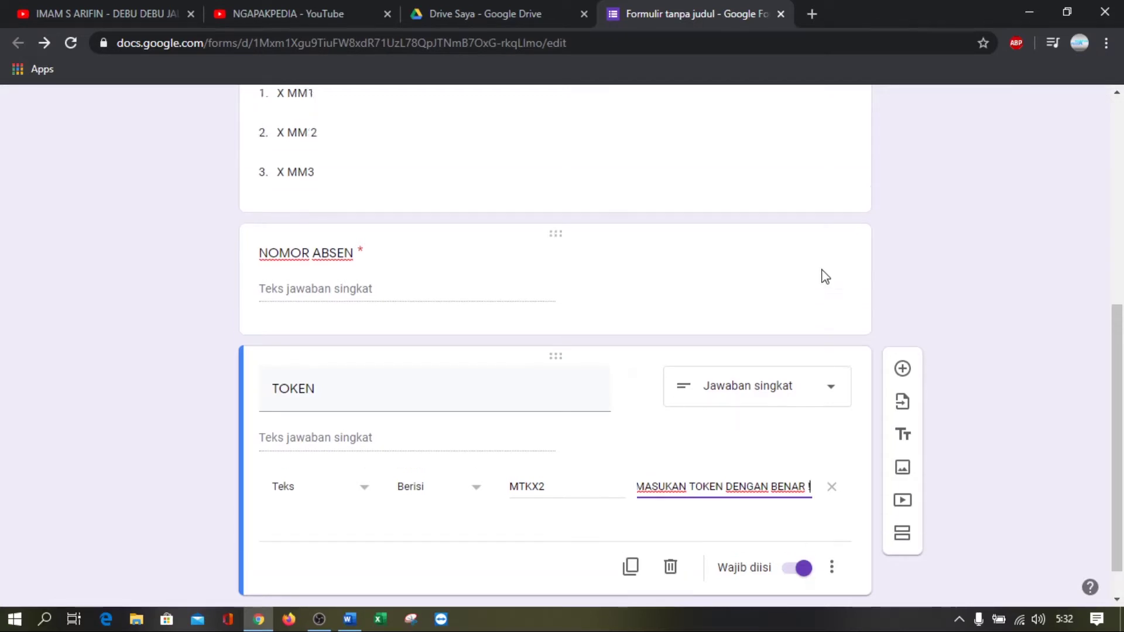
scroll(823, 269, down, 9)
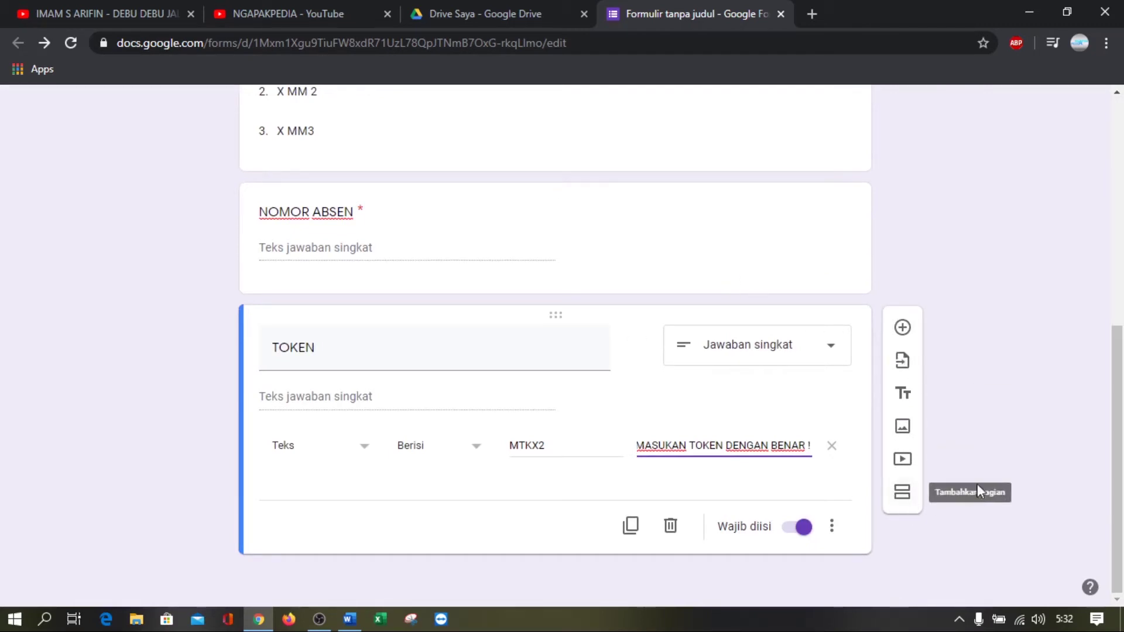
Add a section titled 'SOAL ULANGAN KE 2' containing a new blank multiple-choice question
click(907, 499)
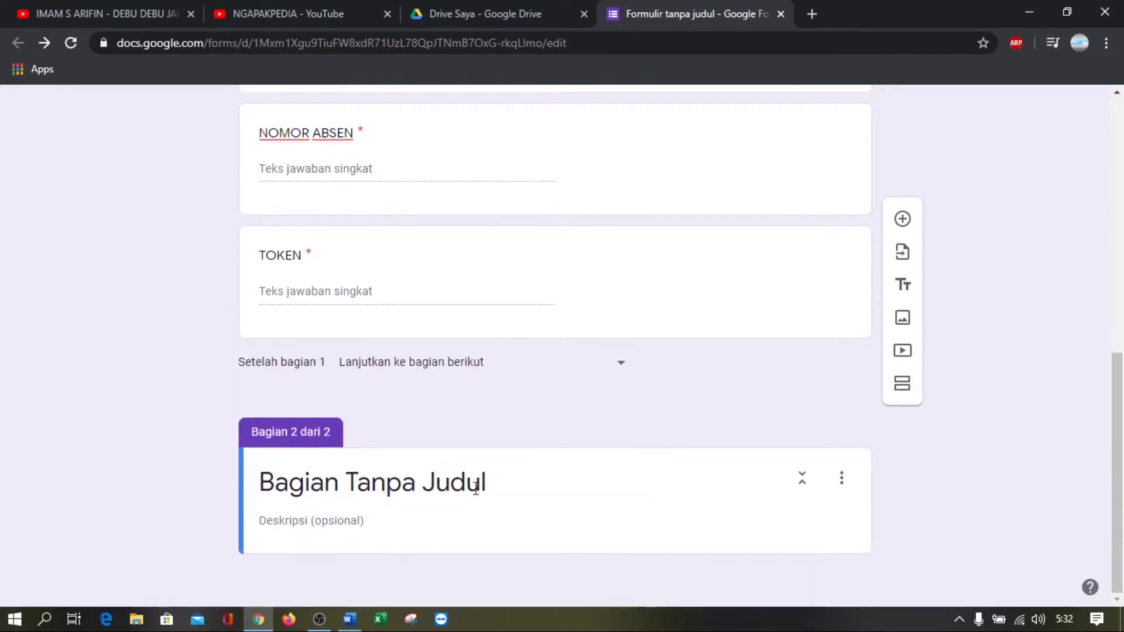
click(476, 489)
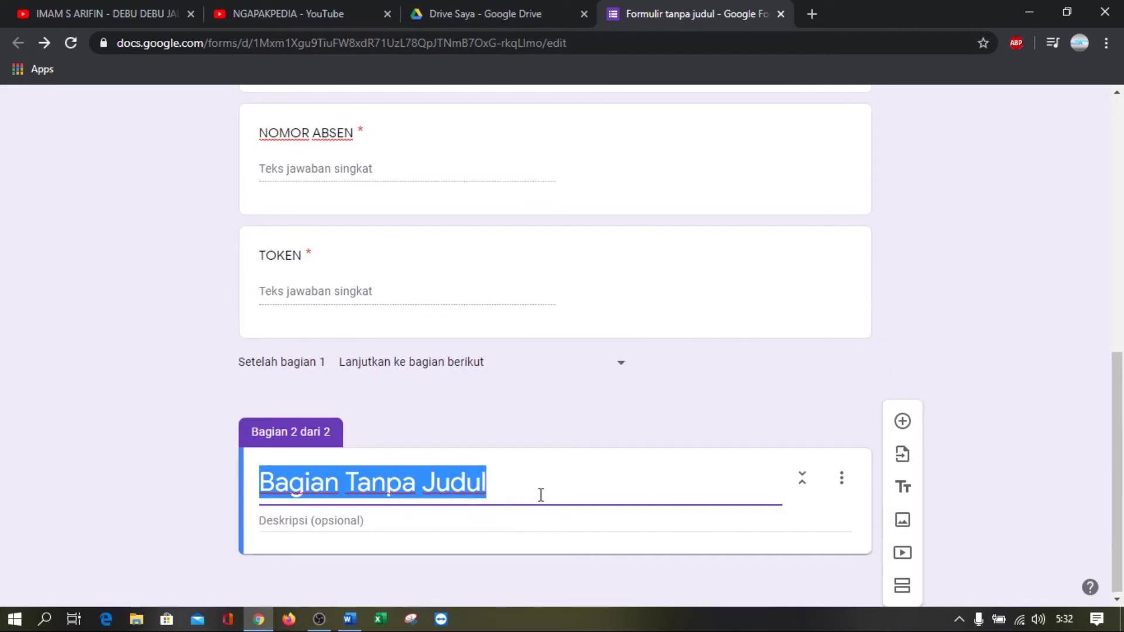
text(SOAL ULAN)
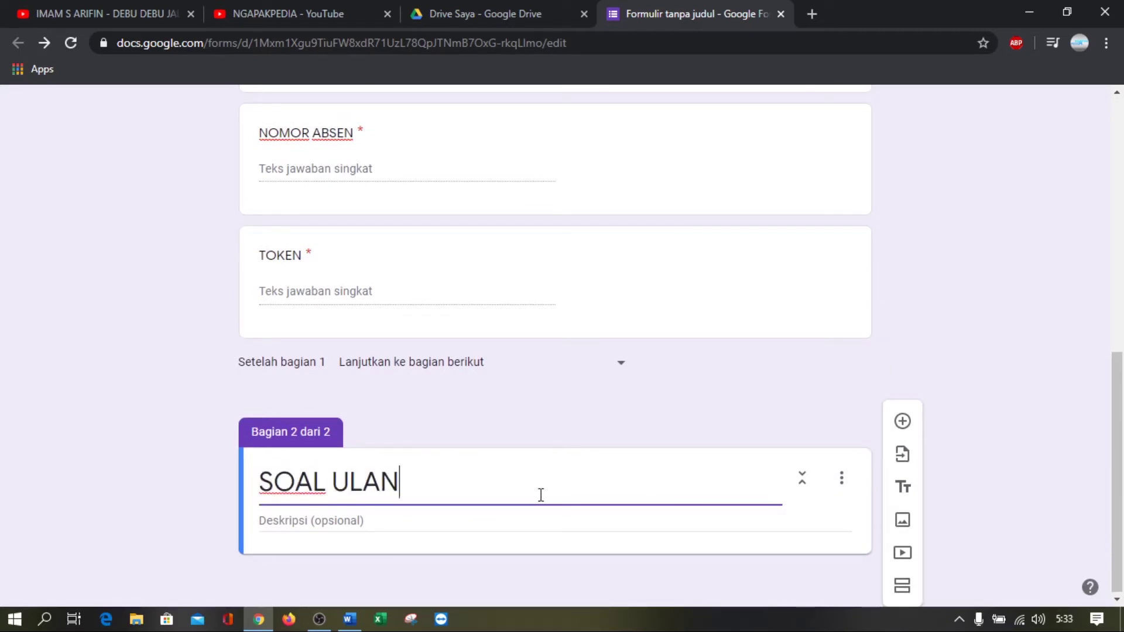
text(GAN KE 2)
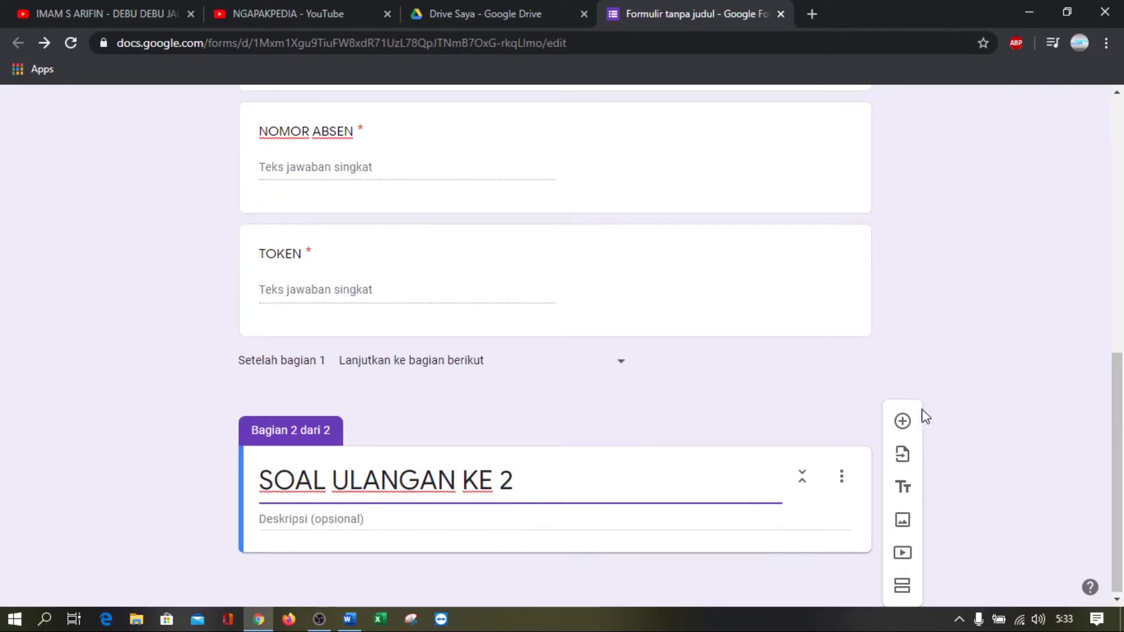
click(905, 427)
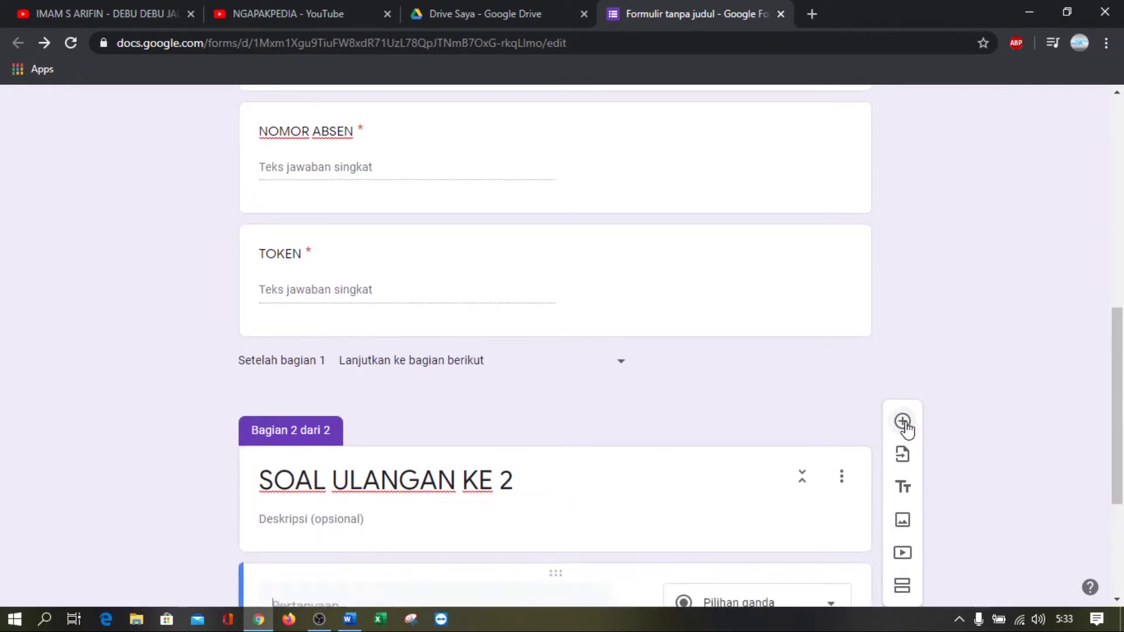
click(348, 355)
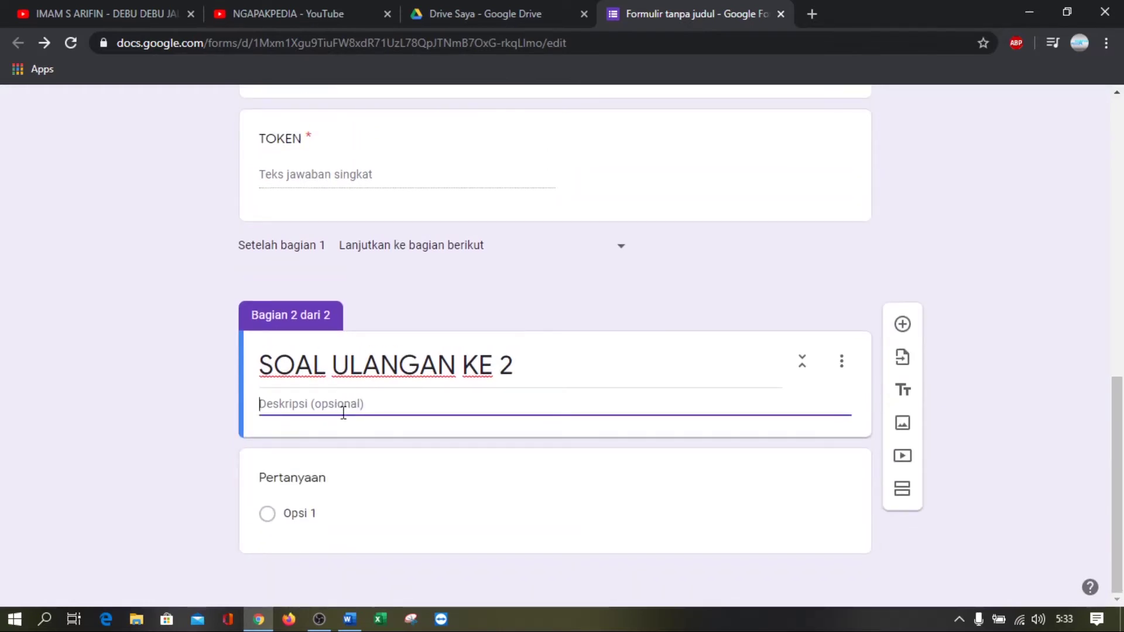
click(349, 488)
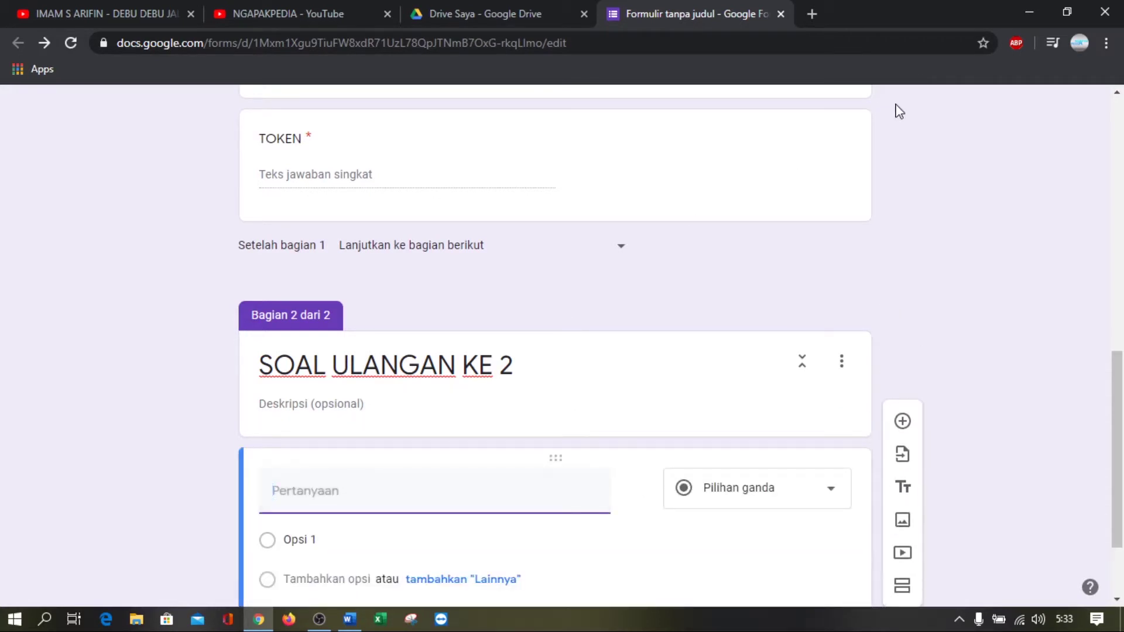
Bring up the 'soal matematika latihan' Word document, scroll through it, and restore down its window
click(349, 619)
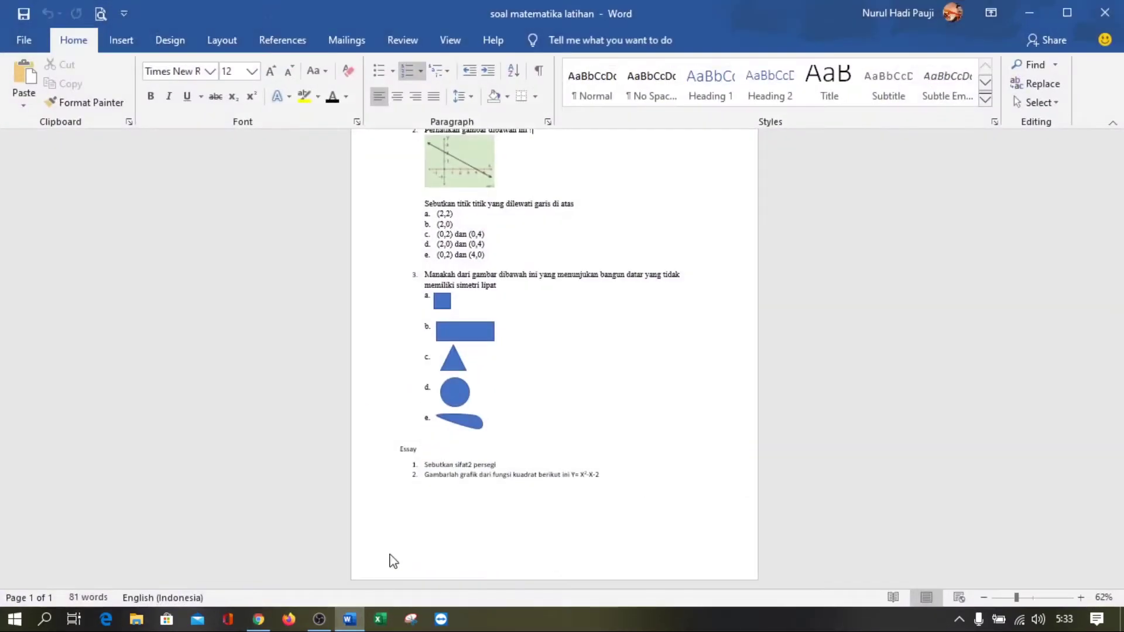
scroll(597, 292, up, 3)
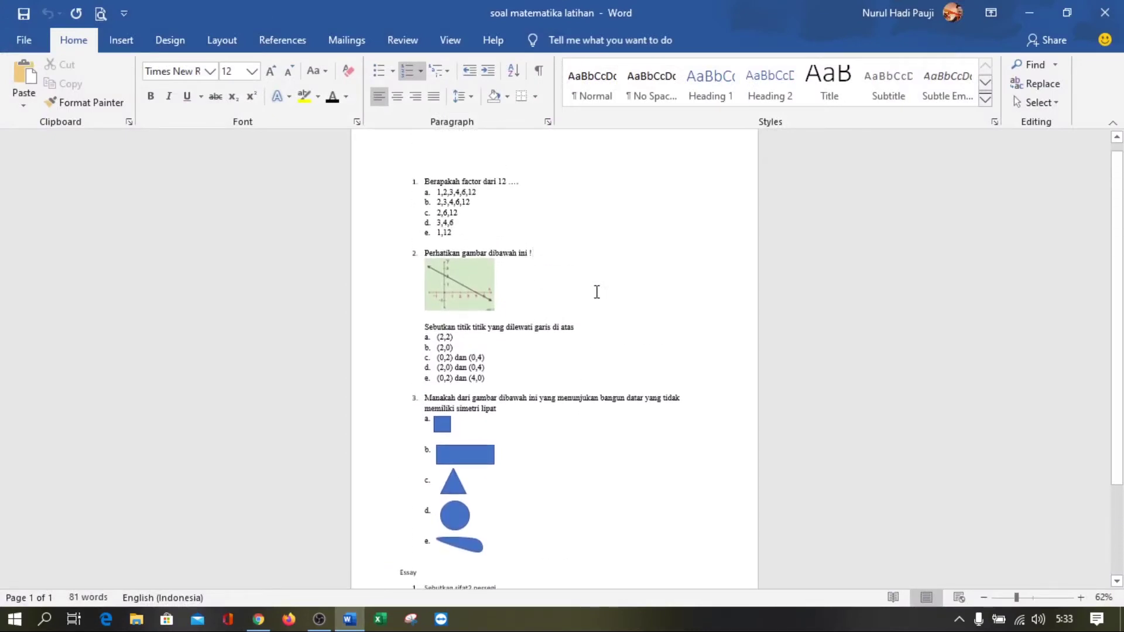
scroll(552, 264, down, 3)
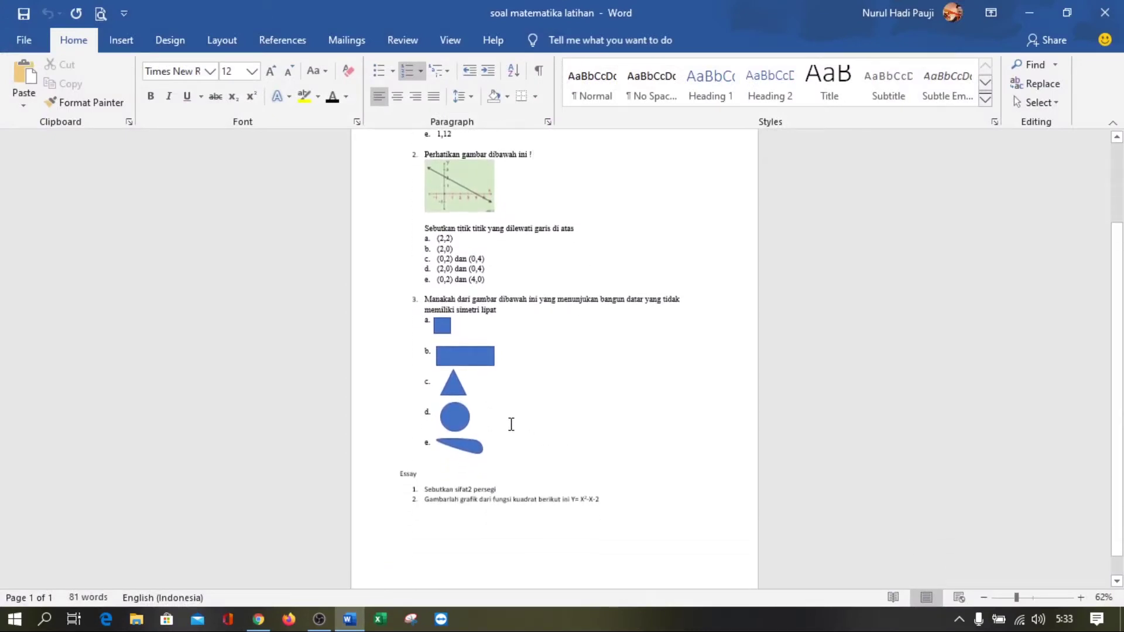
scroll(511, 424, up, 8)
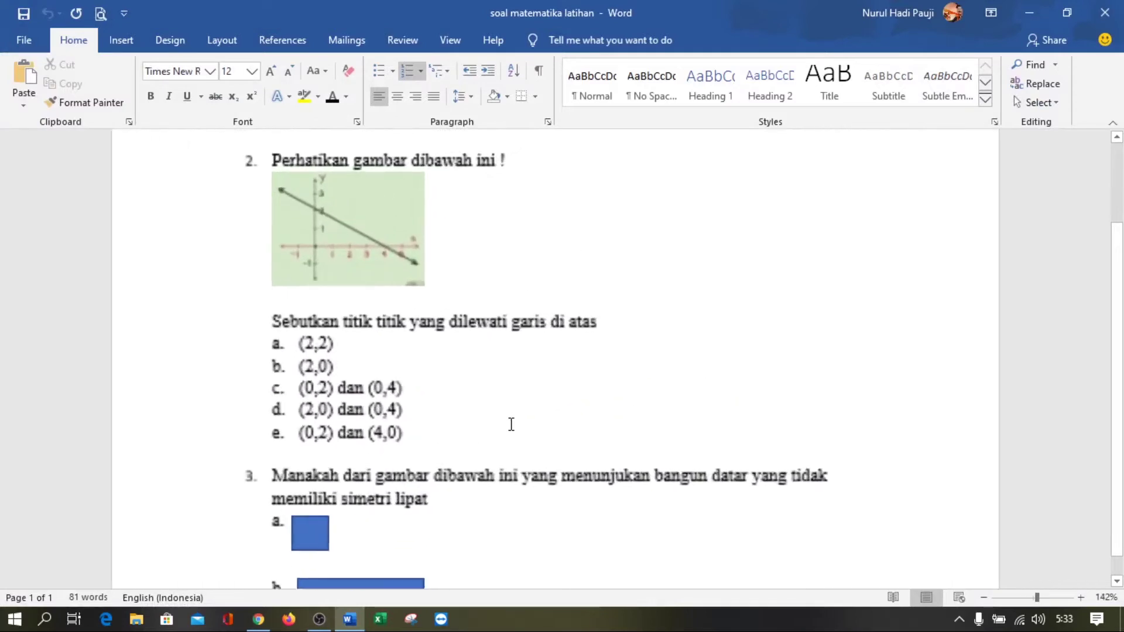
scroll(511, 424, down, 5)
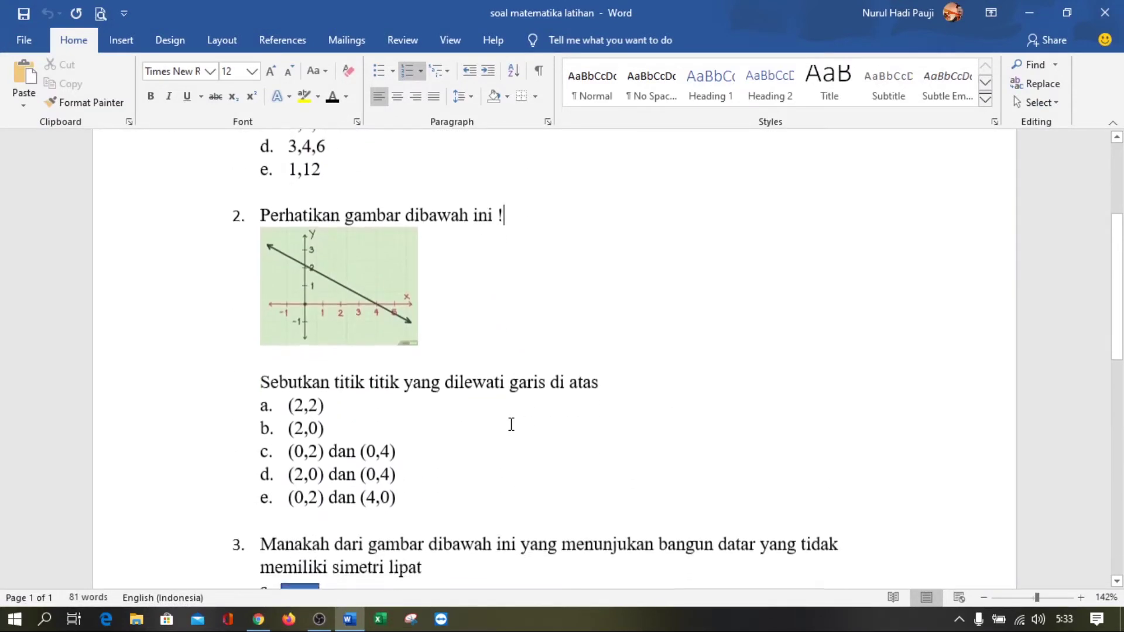
scroll(511, 424, down, 5)
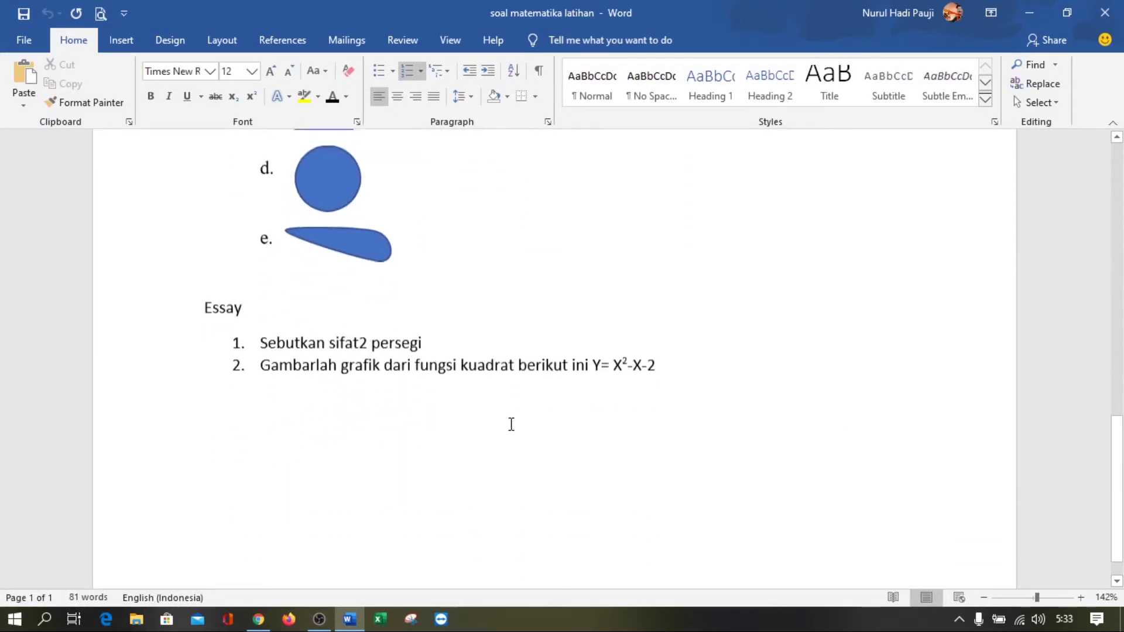
scroll(511, 424, up, 6)
scroll(511, 423, up, 5)
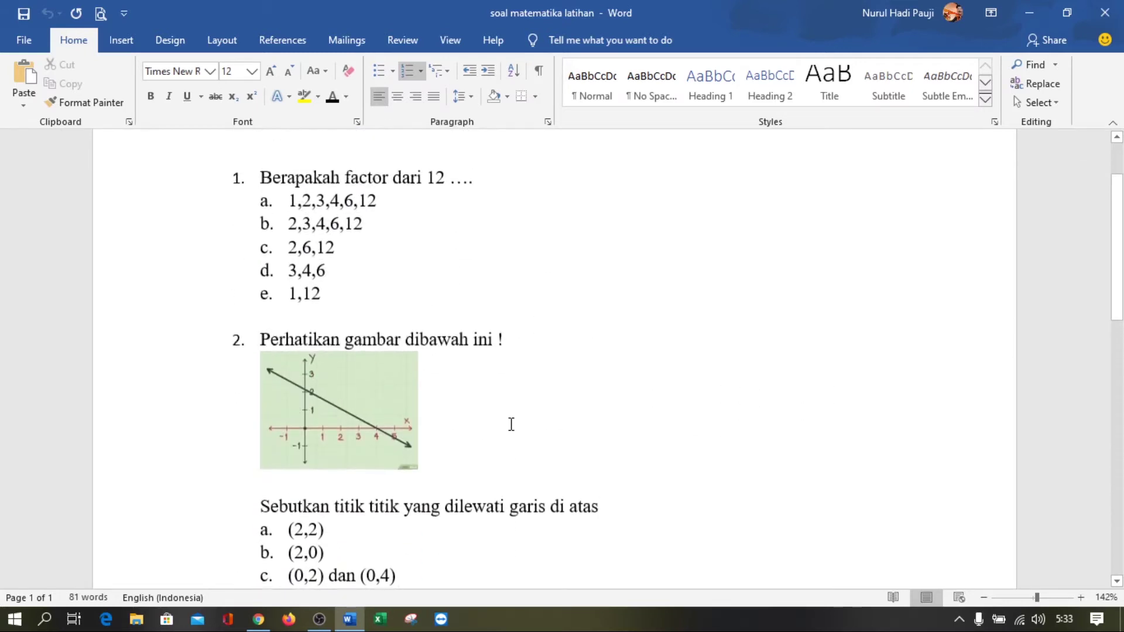
scroll(511, 424, down, 5)
scroll(511, 424, down, 3)
scroll(511, 424, up, 3)
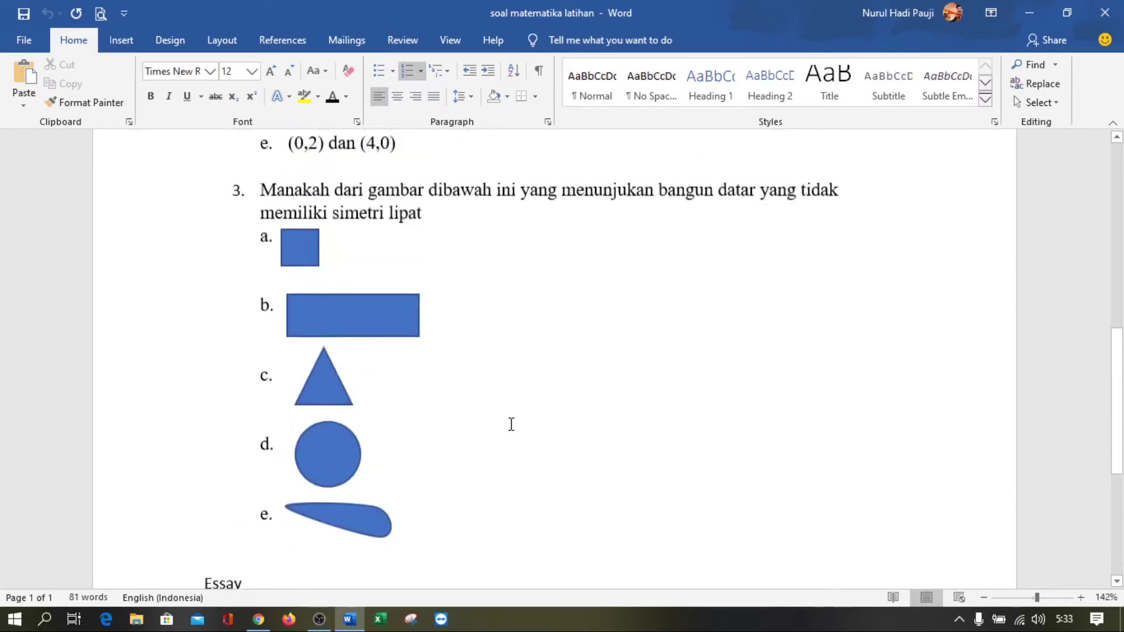
scroll(748, 248, up, 4)
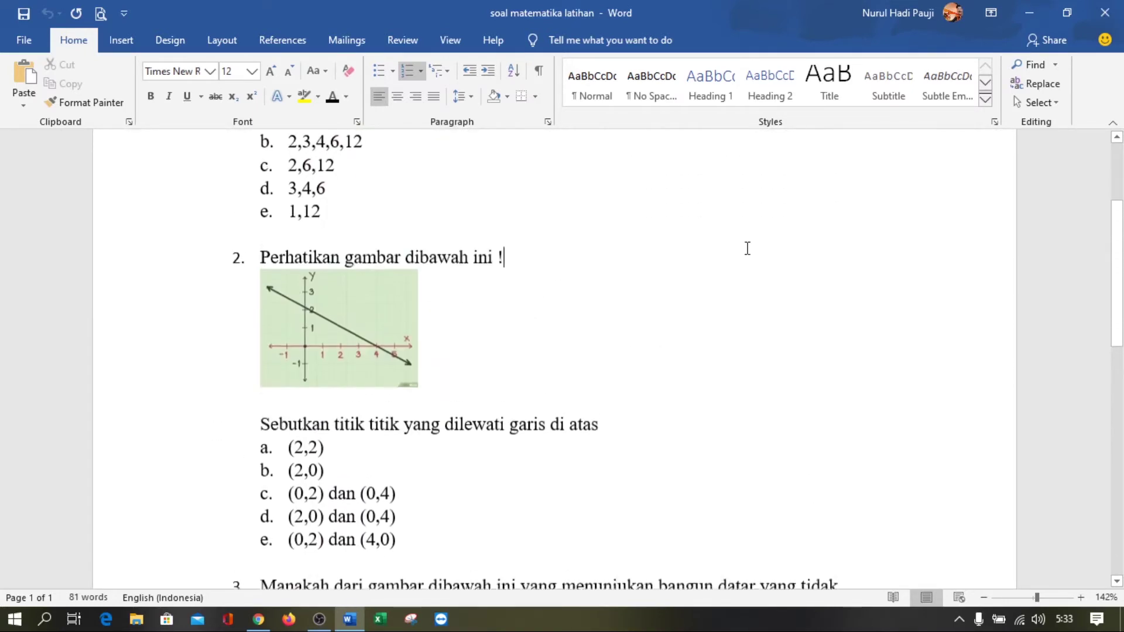
click(1052, 22)
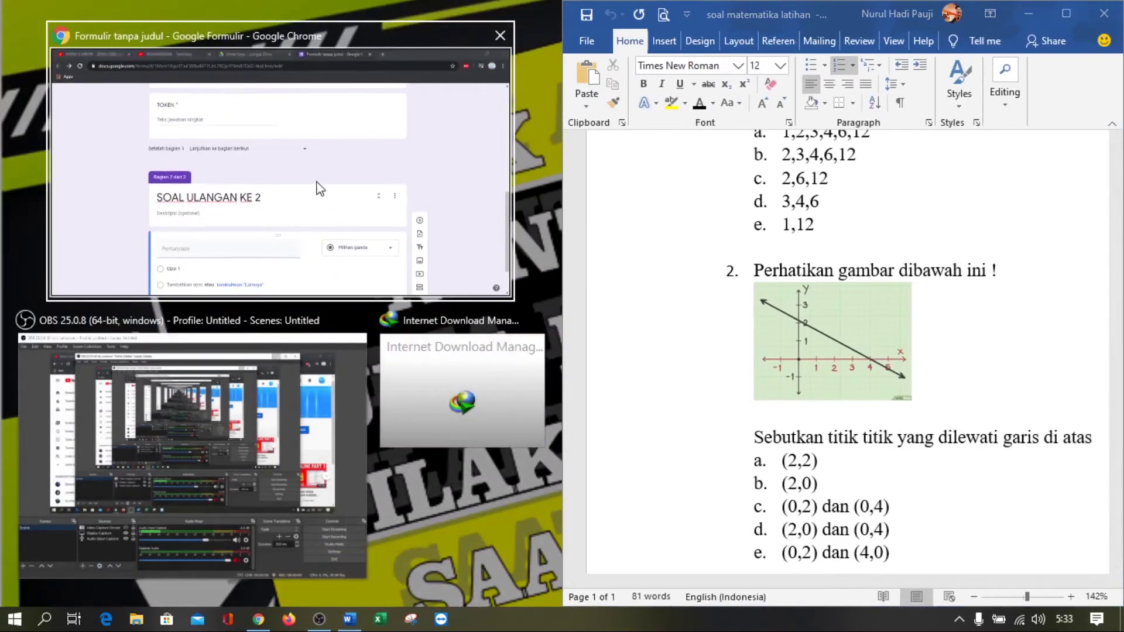
Place Chrome beside Word and paste question 1 'Berapakah factor dari 12 ....' as the title, minus '1.'
click(319, 186)
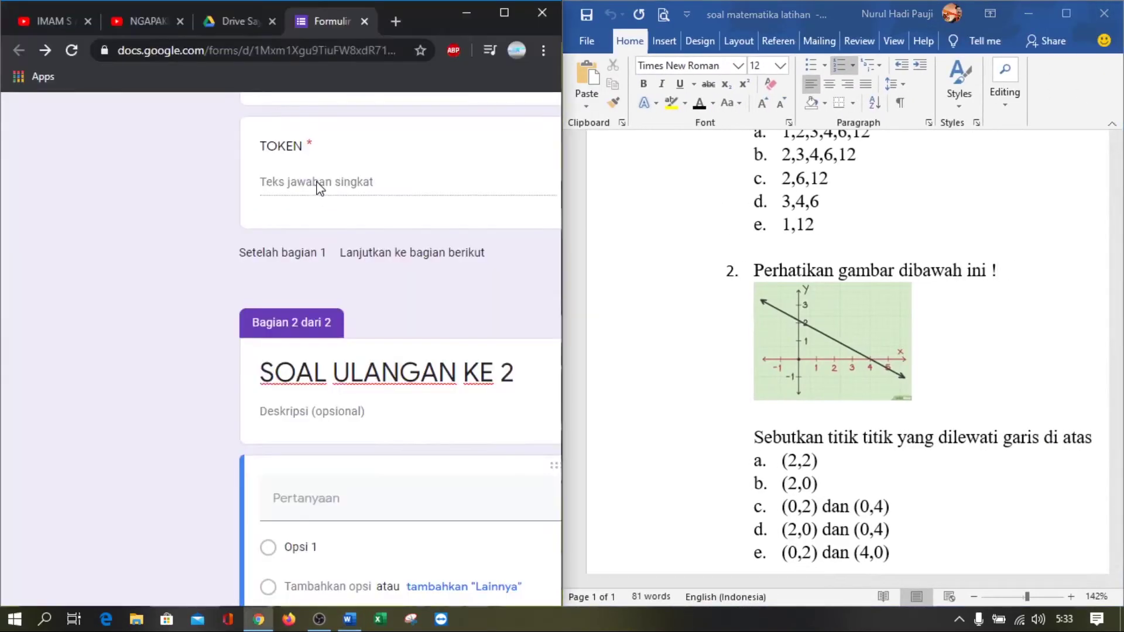
scroll(321, 276, down, 3)
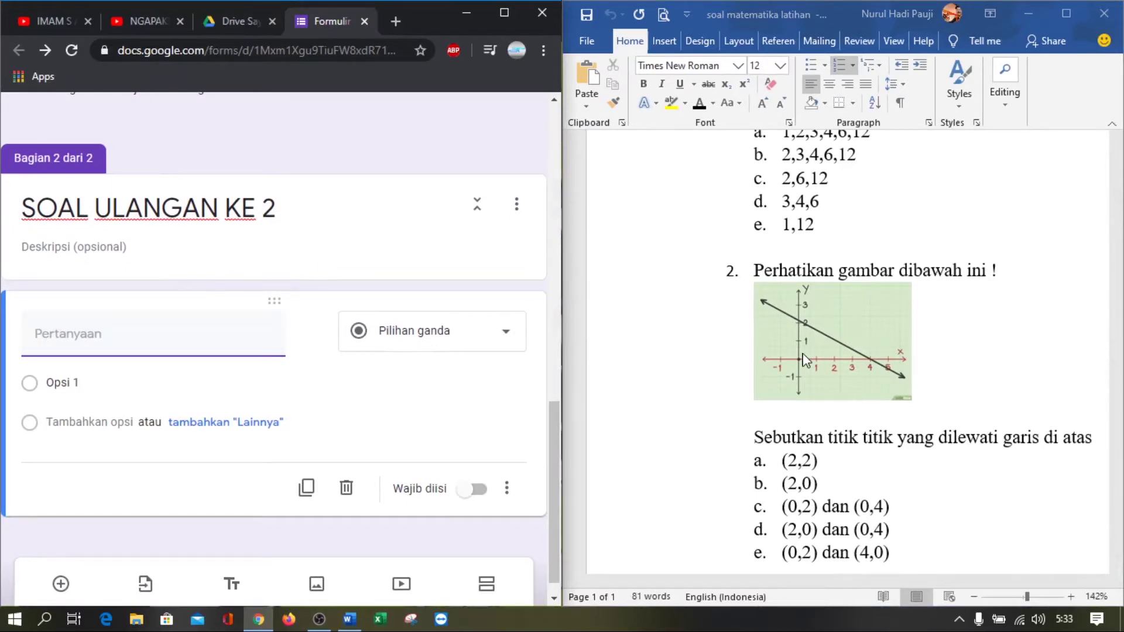
scroll(806, 360, up, 1)
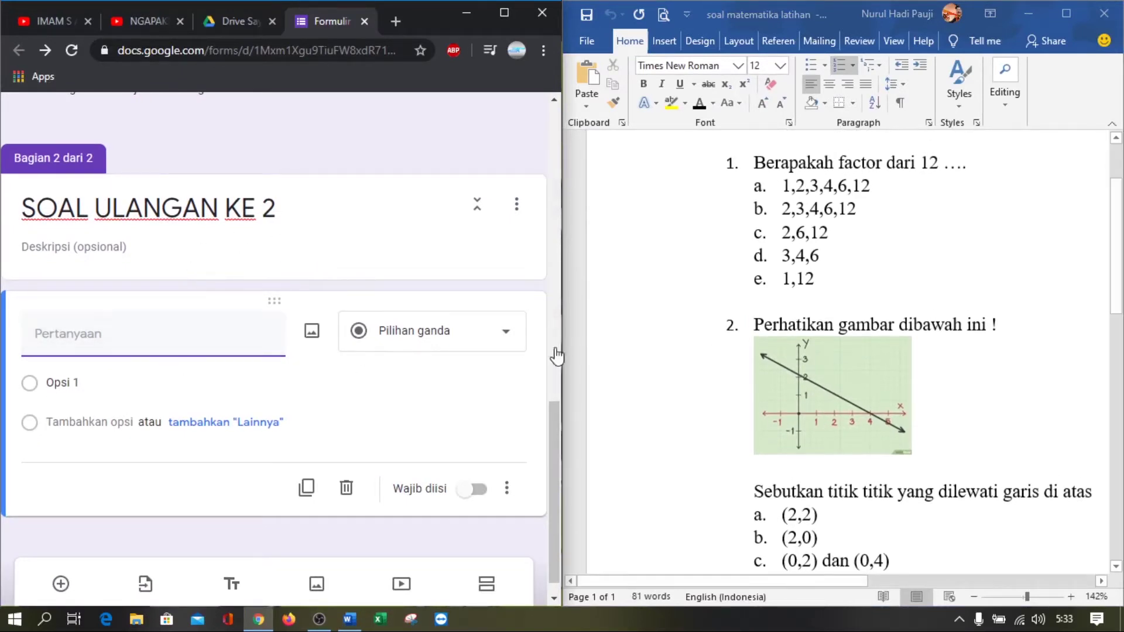
click(763, 168)
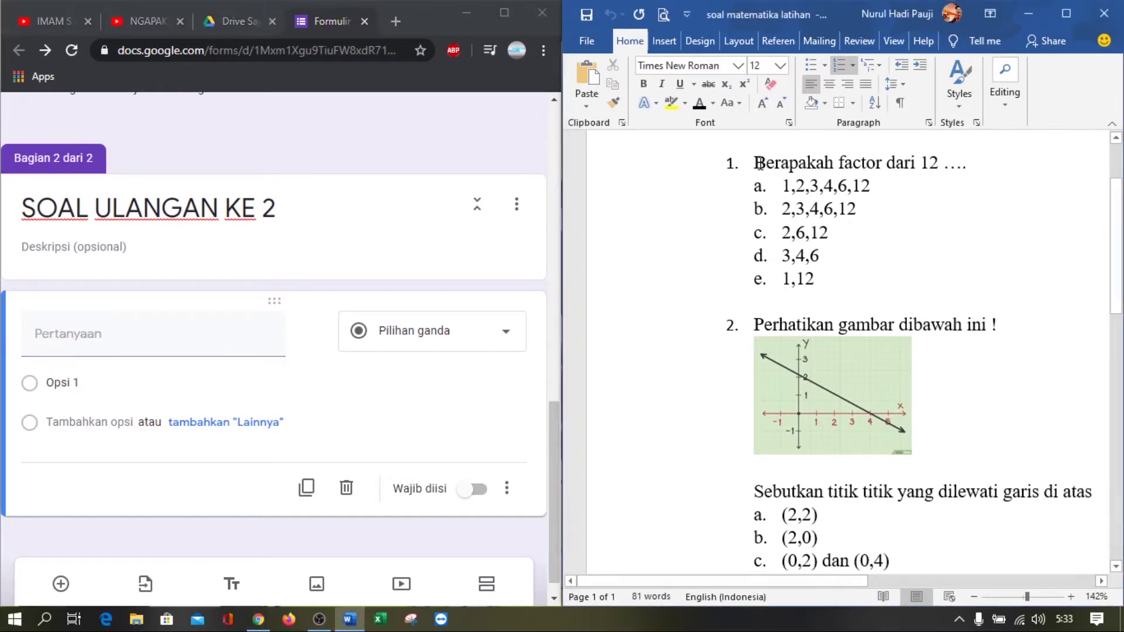
drag(760, 164, 964, 159)
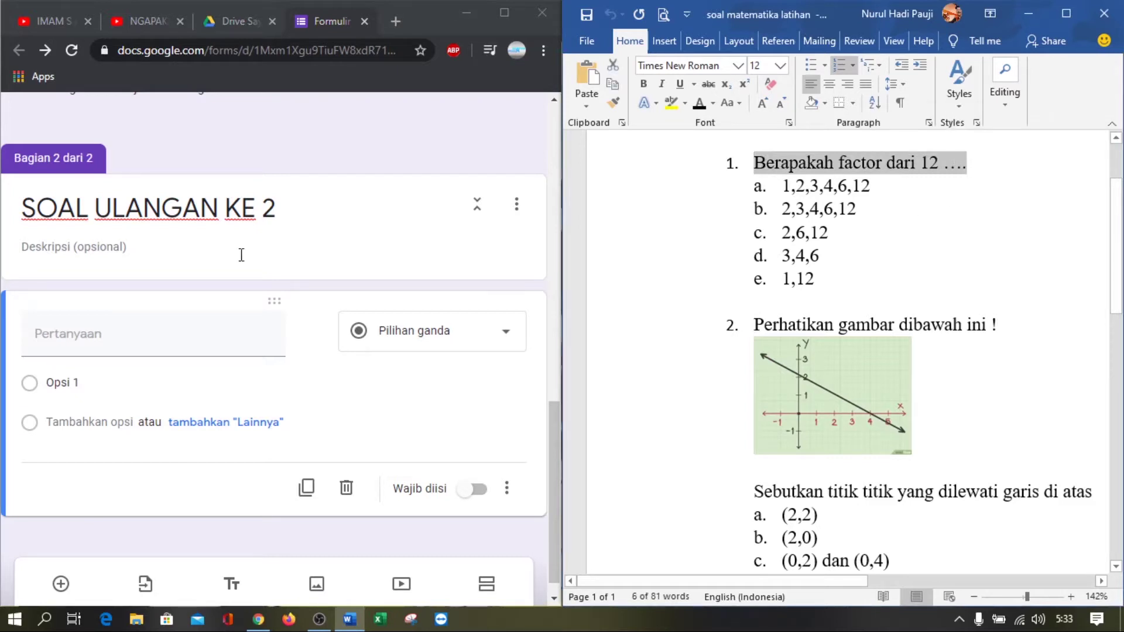
click(71, 346)
text(1.	Berapakah factor dari 12 ....)
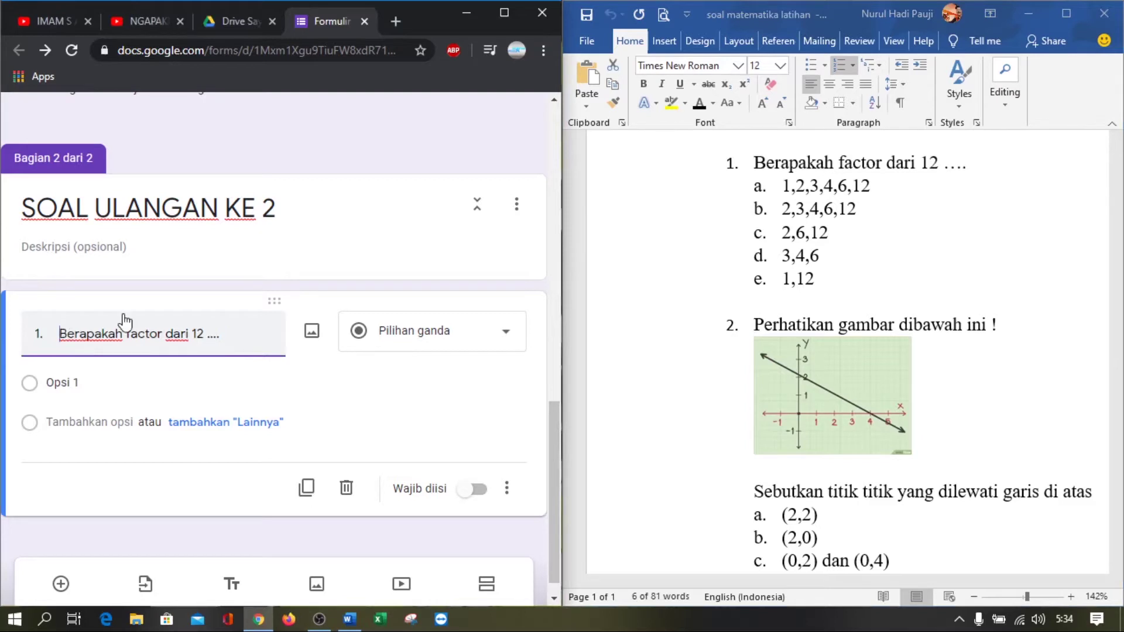
key(Home)
key(Delete)
key(Delete)
key(Delete)
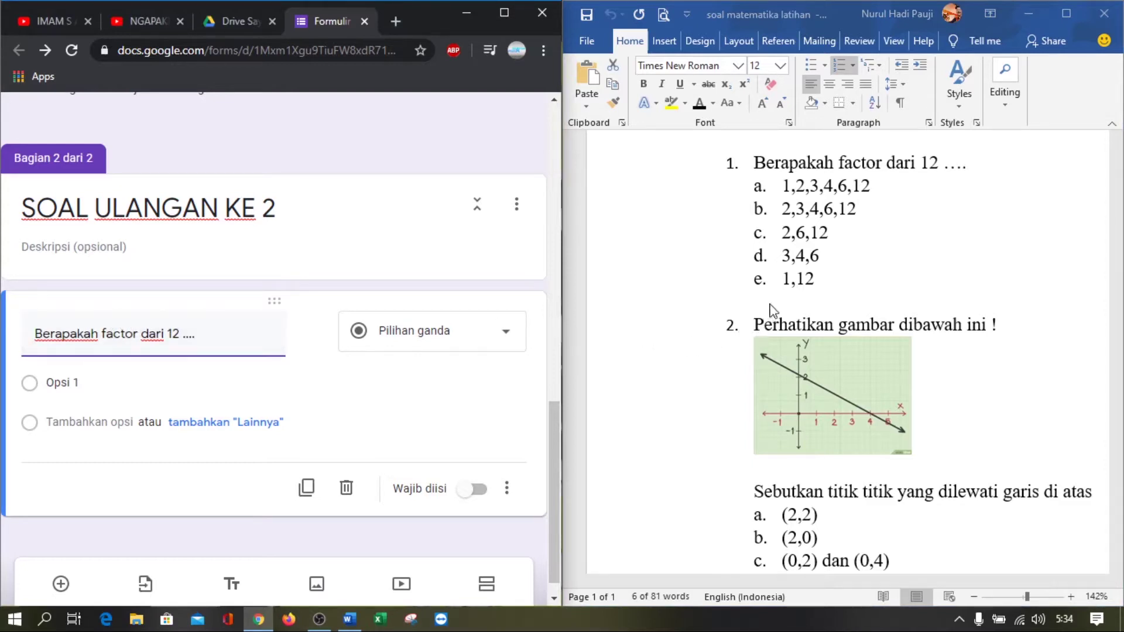
Paste Word's answers a–e as the options, make the question required, and add another question
click(813, 284)
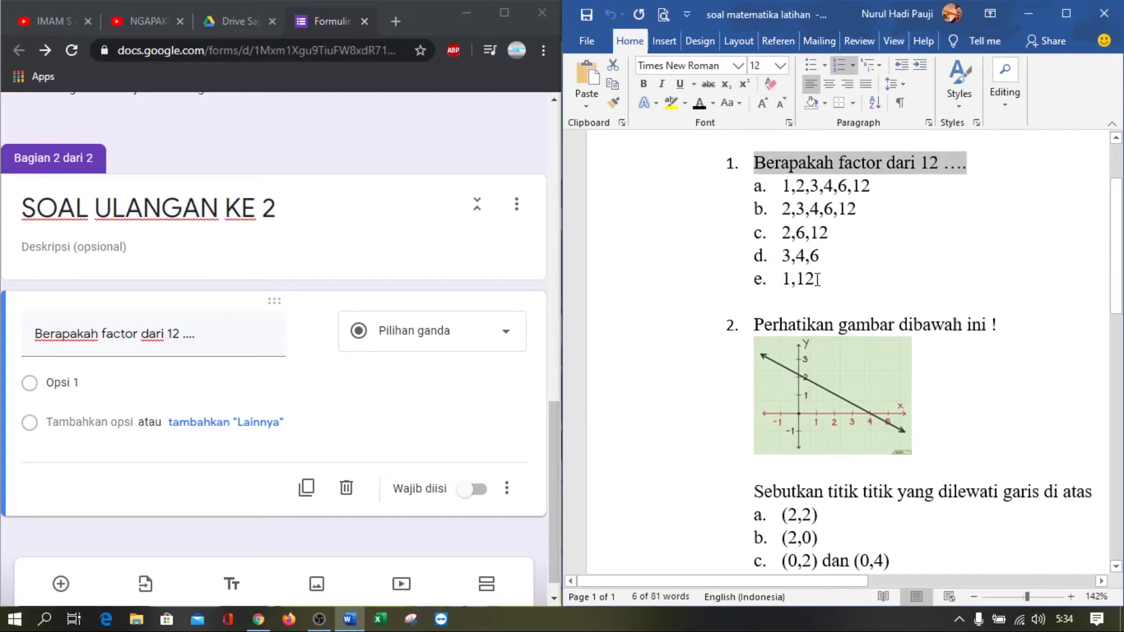
drag(818, 280, 784, 184)
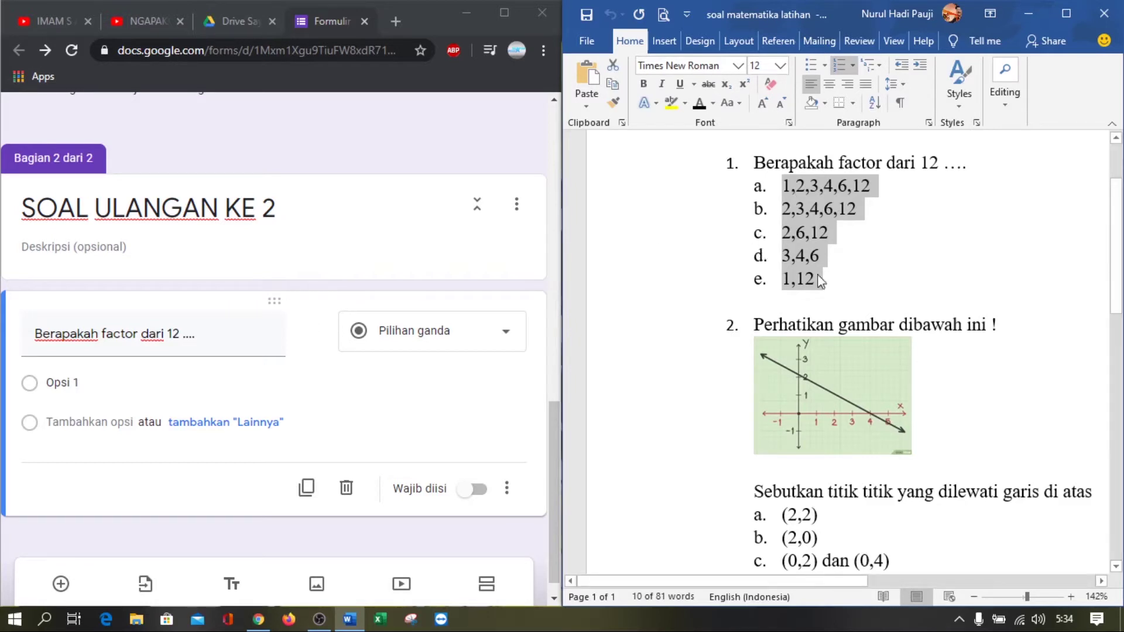
drag(819, 283, 777, 192)
click(95, 383)
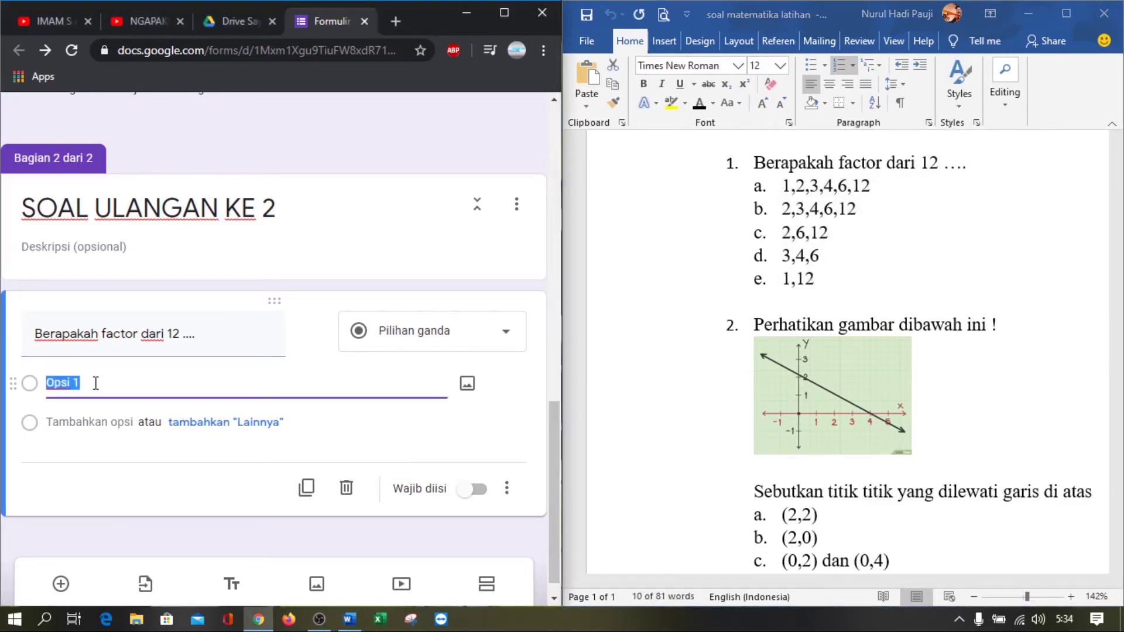
text(a.	1,2,3,4,6,12 b.	2,3,4,6,12 c.	2,6,12 d.	3,4,6 e.	1,12)
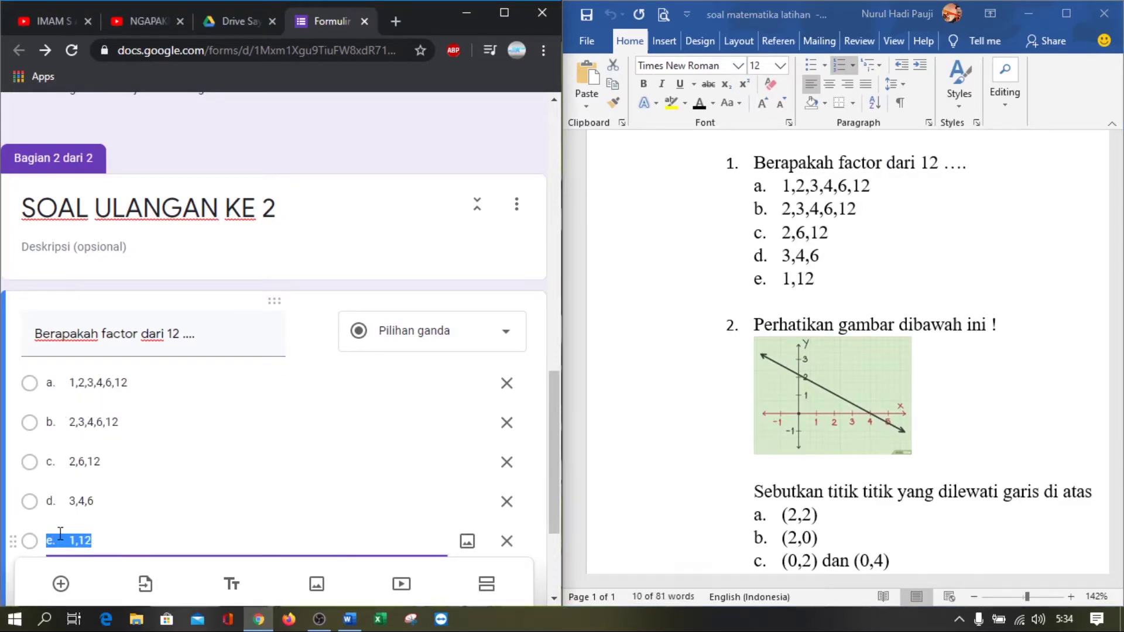
scroll(171, 491, down, 2)
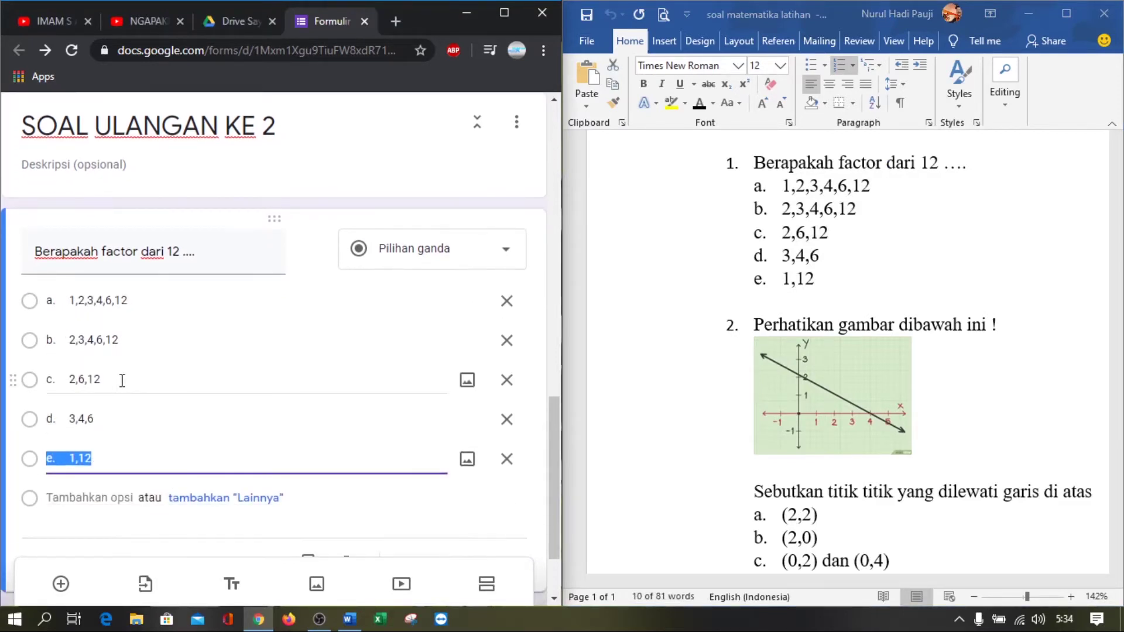
scroll(116, 367, down, 1)
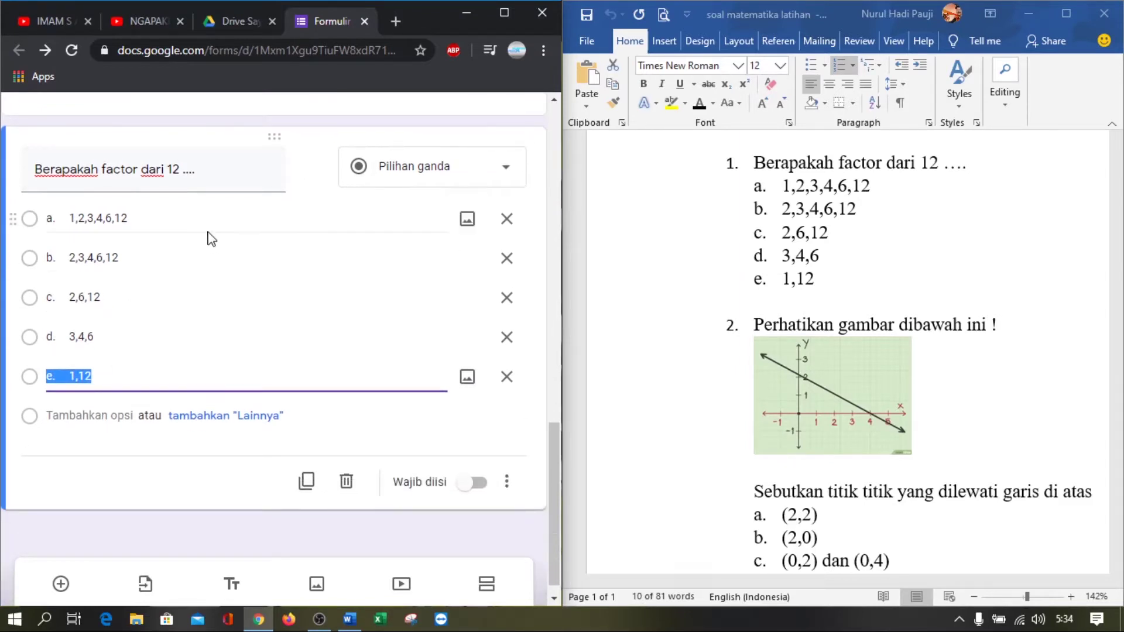
scroll(334, 340, down, 1)
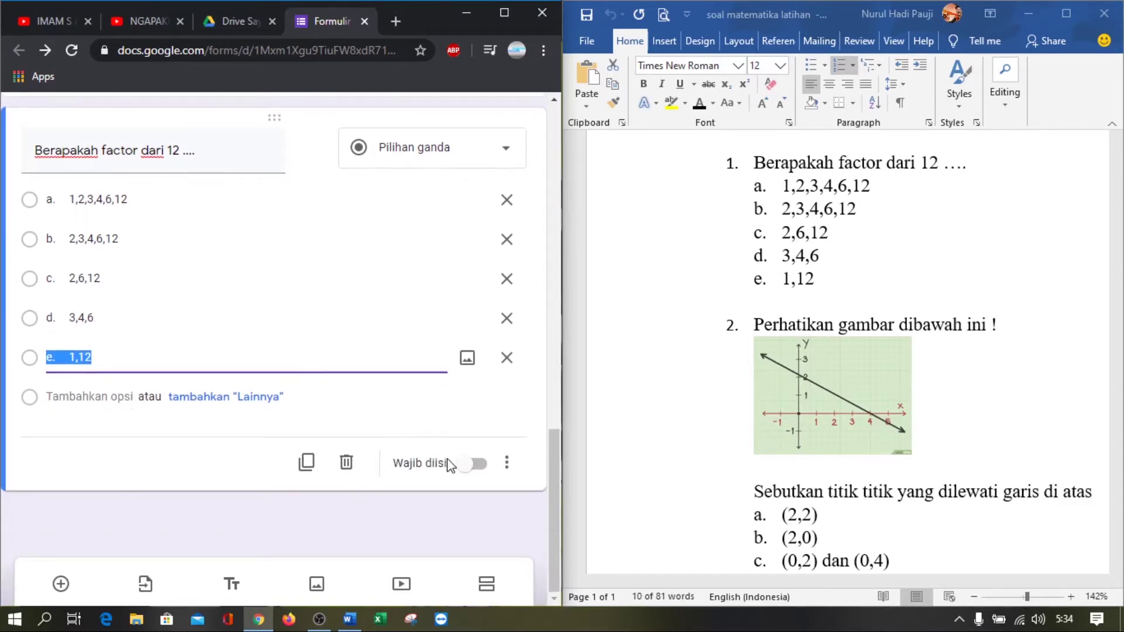
click(471, 466)
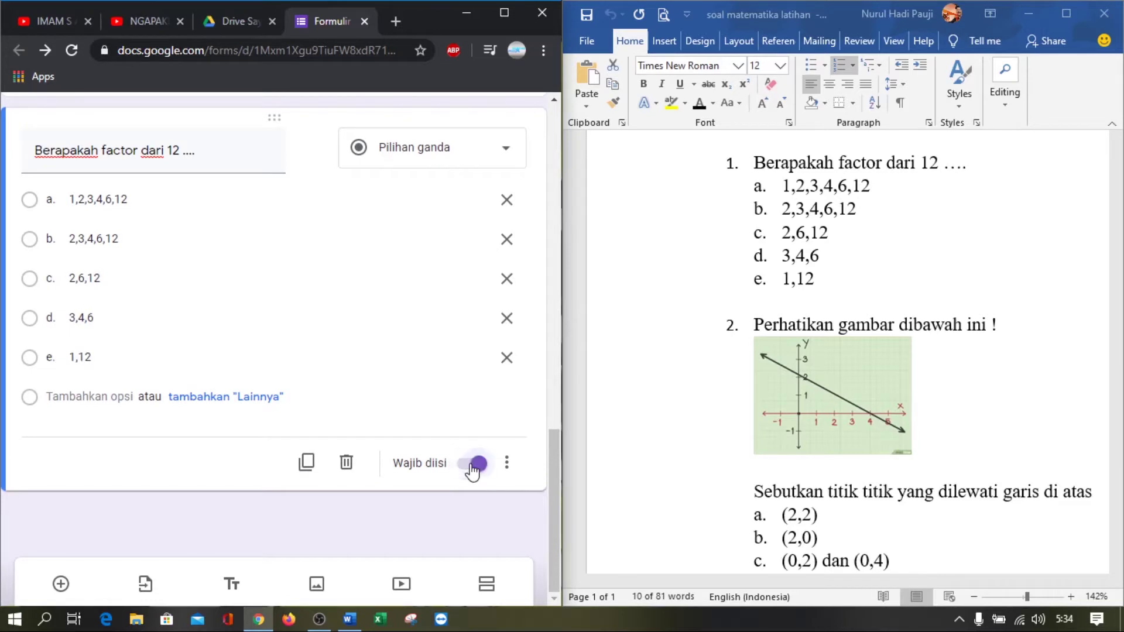
click(61, 584)
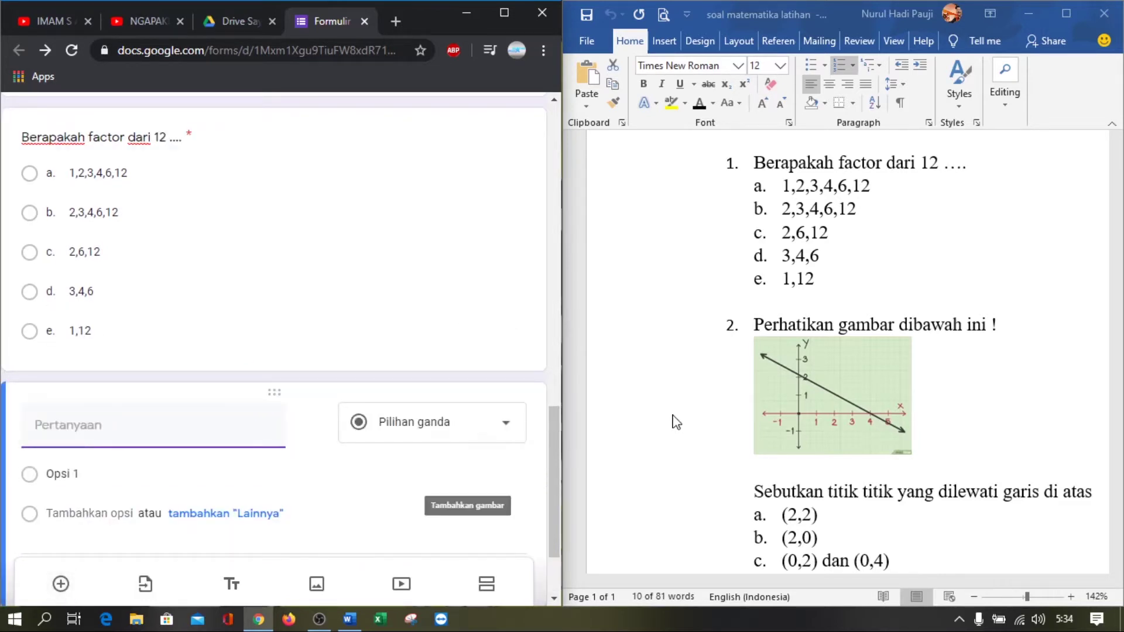
click(814, 410)
Scroll Word to question 2's line graph and search Windows for 'SNI' to find Snipping Tool
click(958, 376)
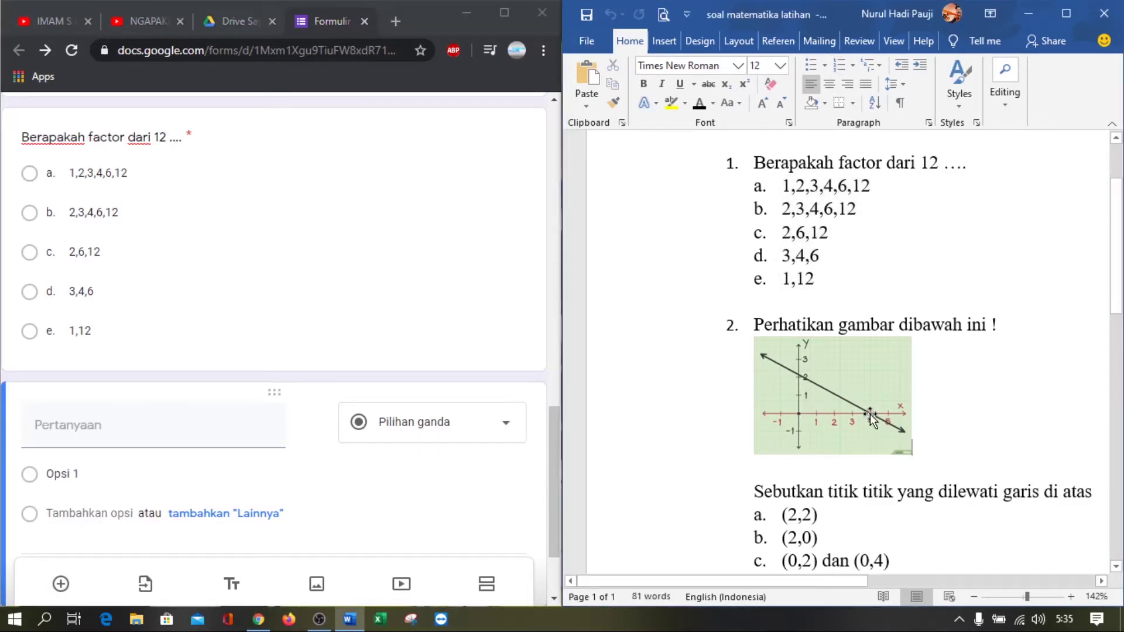
ctrl+scroll(869, 414, up, 7)
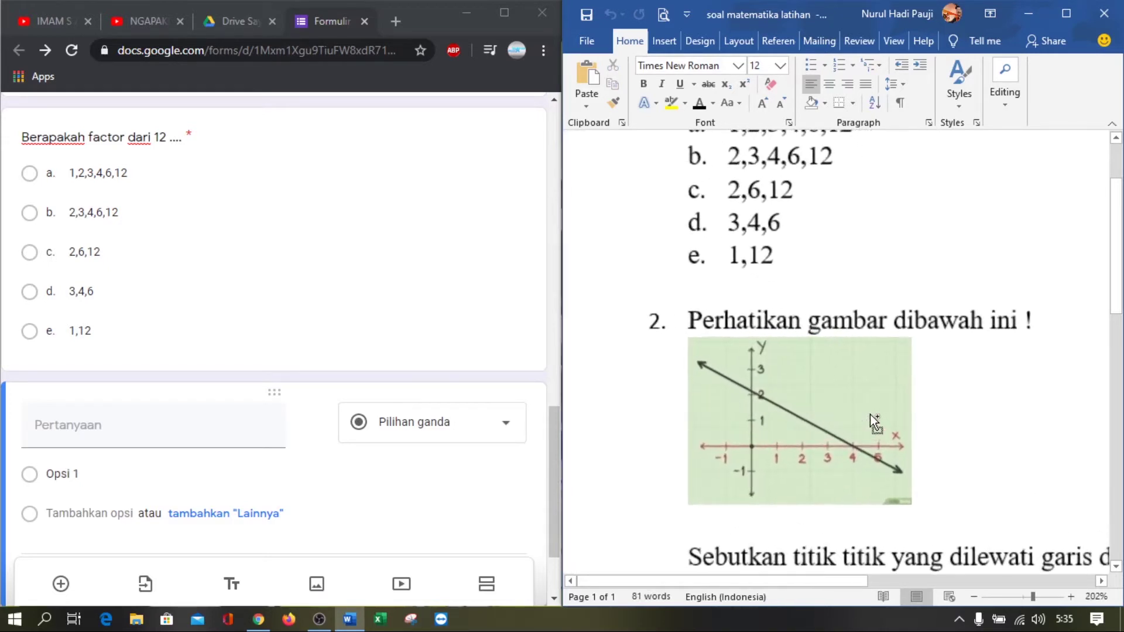
ctrl+scroll(870, 415, up, 4)
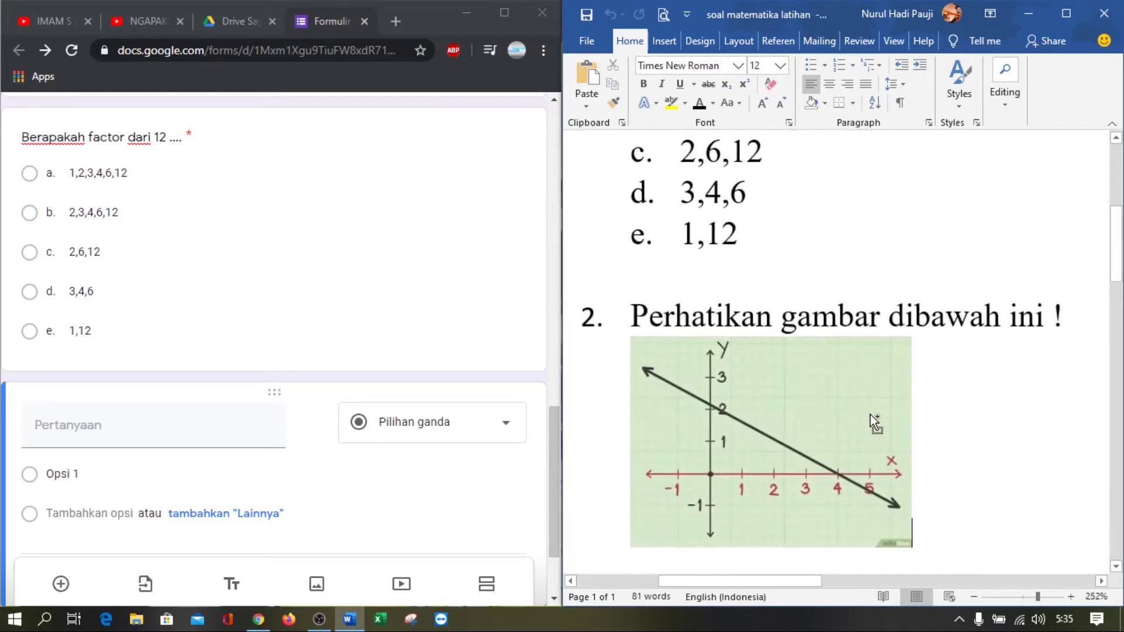
ctrl+scroll(870, 413, up, 1)
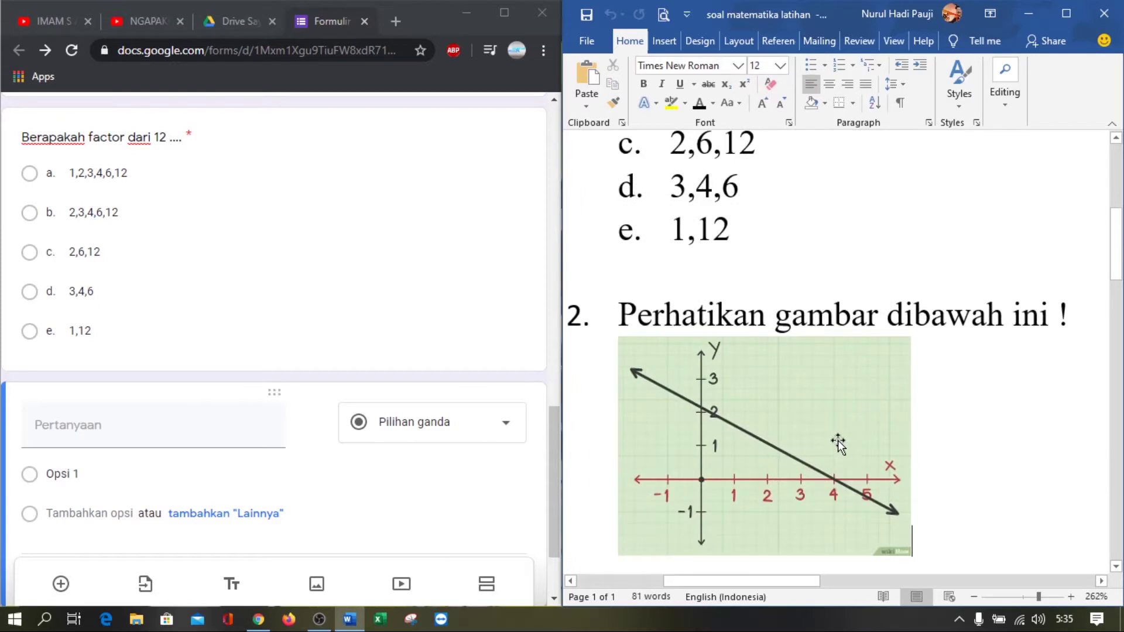
scroll(855, 422, down, 2)
scroll(855, 423, up, 2)
scroll(855, 423, down, 2)
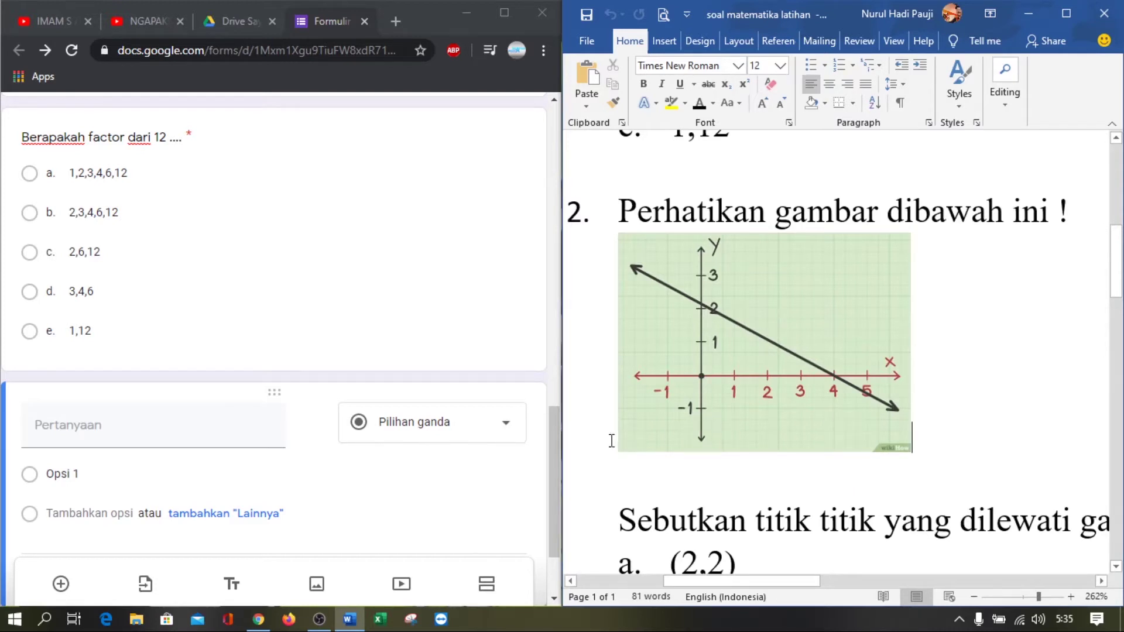
click(44, 619)
text(SNIP)
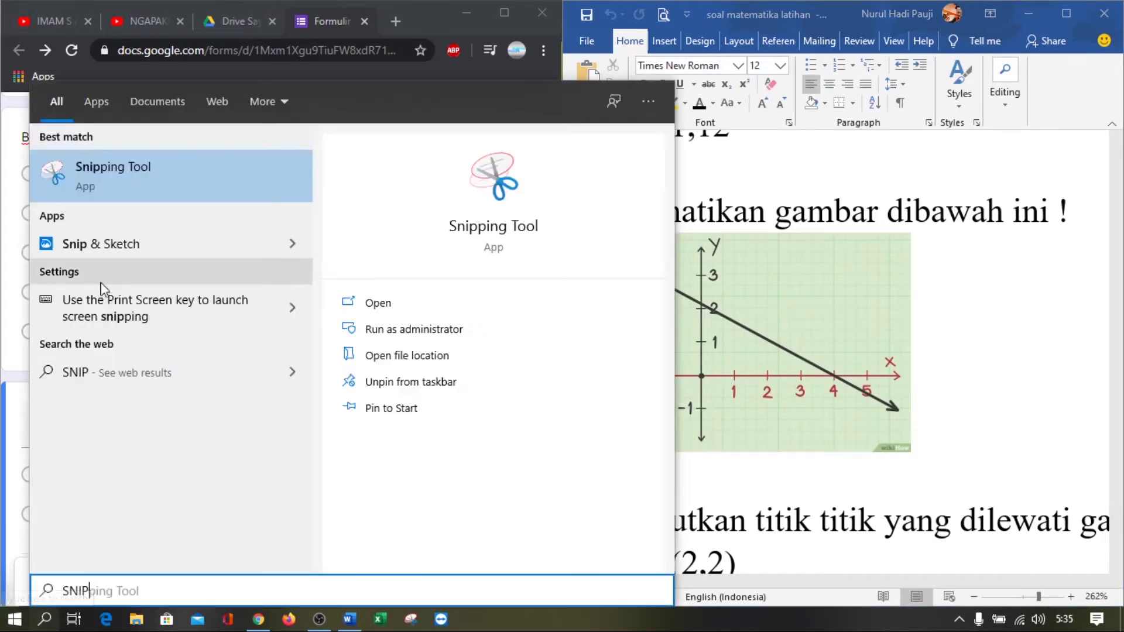
Snip question 2's line graph with a new Snipping Tool capture
click(87, 179)
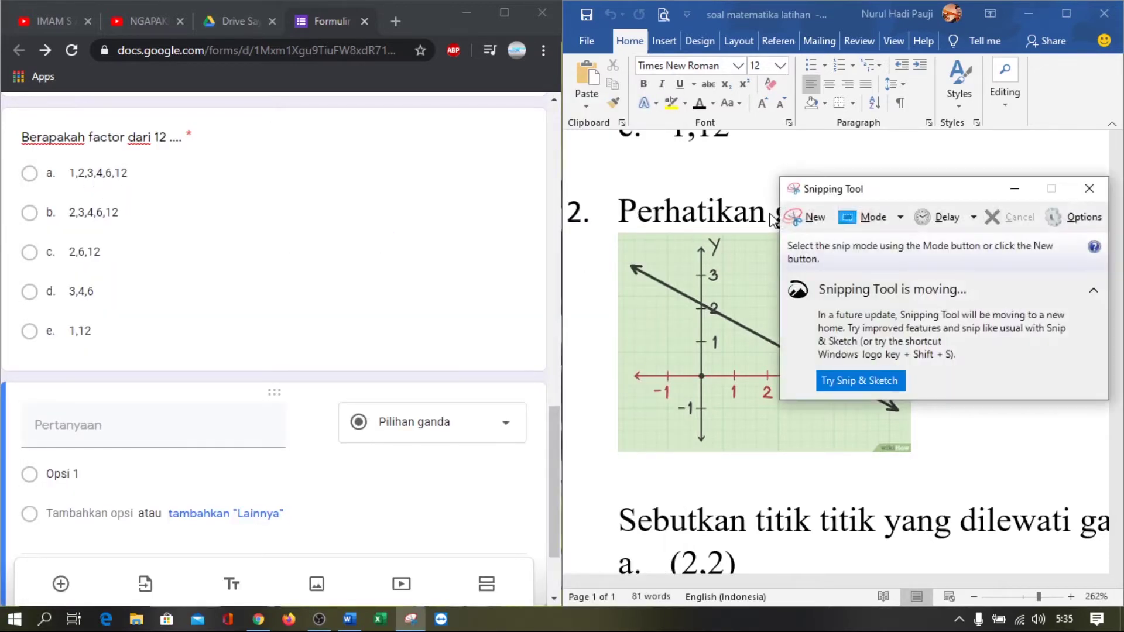
click(806, 216)
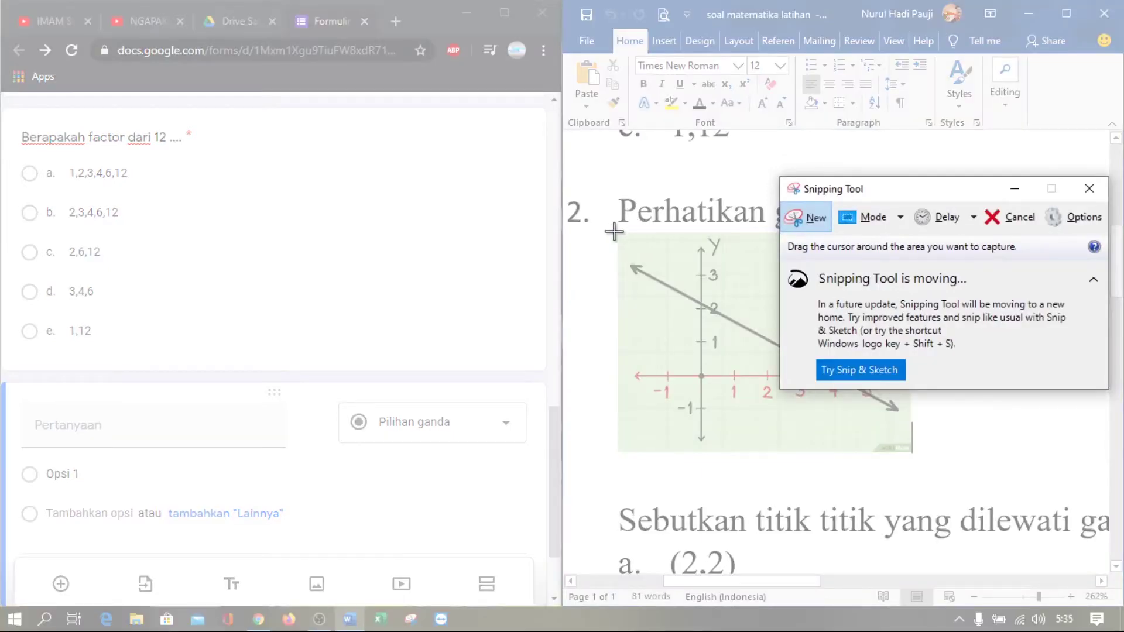
drag(616, 227, 912, 452)
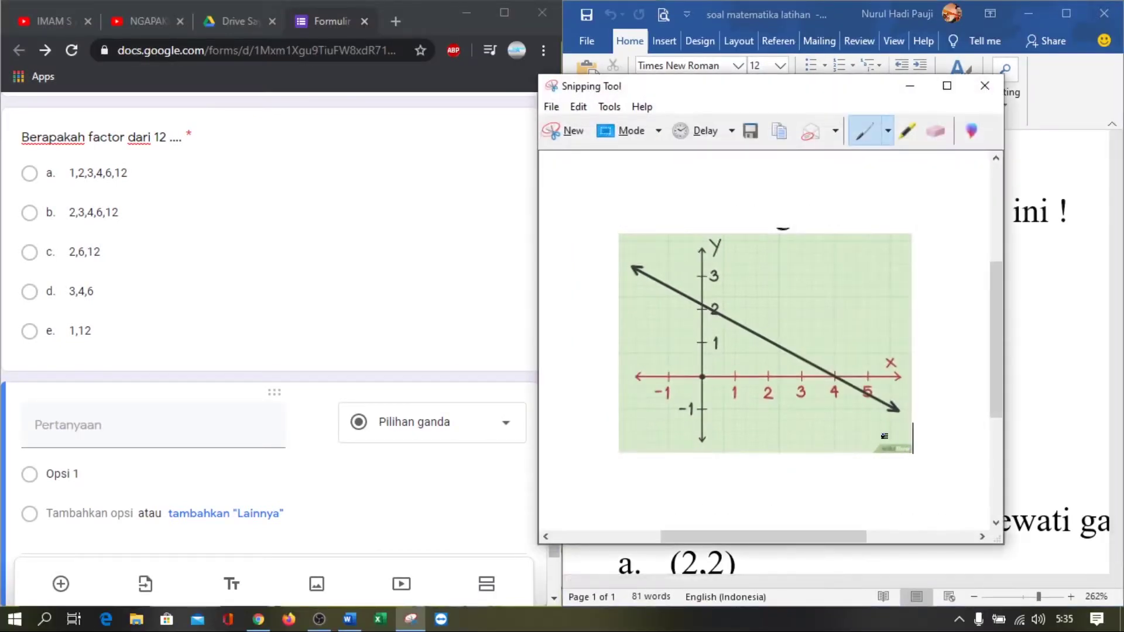
Save the snip as PNG 'SOAL NO 2' in Pictures, overwriting the existing file
key(ctrl+s)
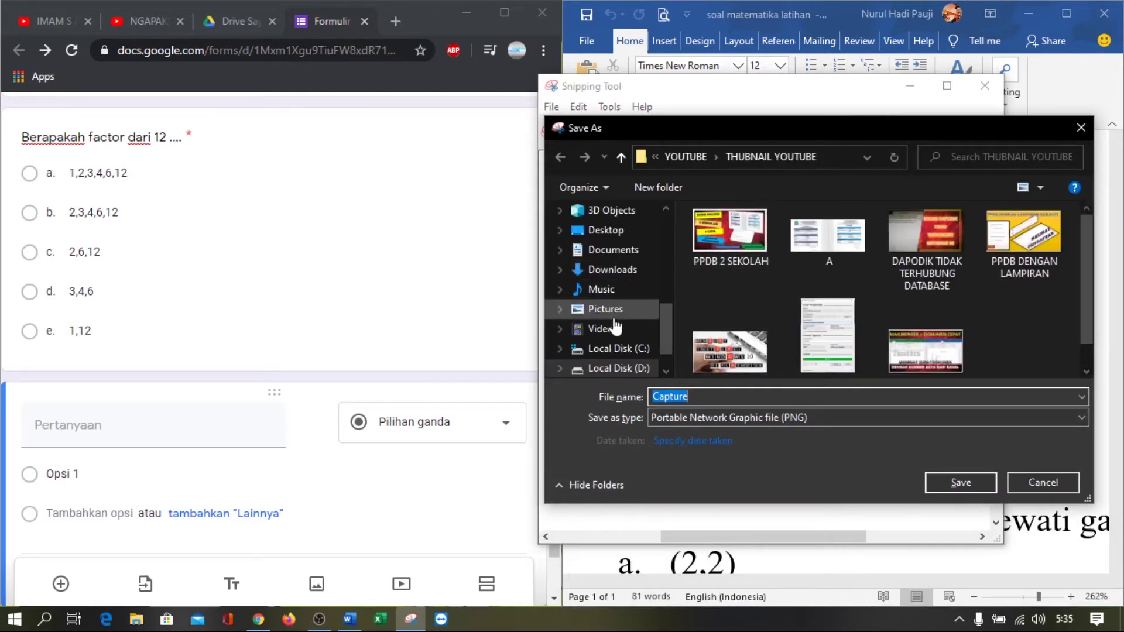
click(614, 318)
scroll(1003, 361, down, 1)
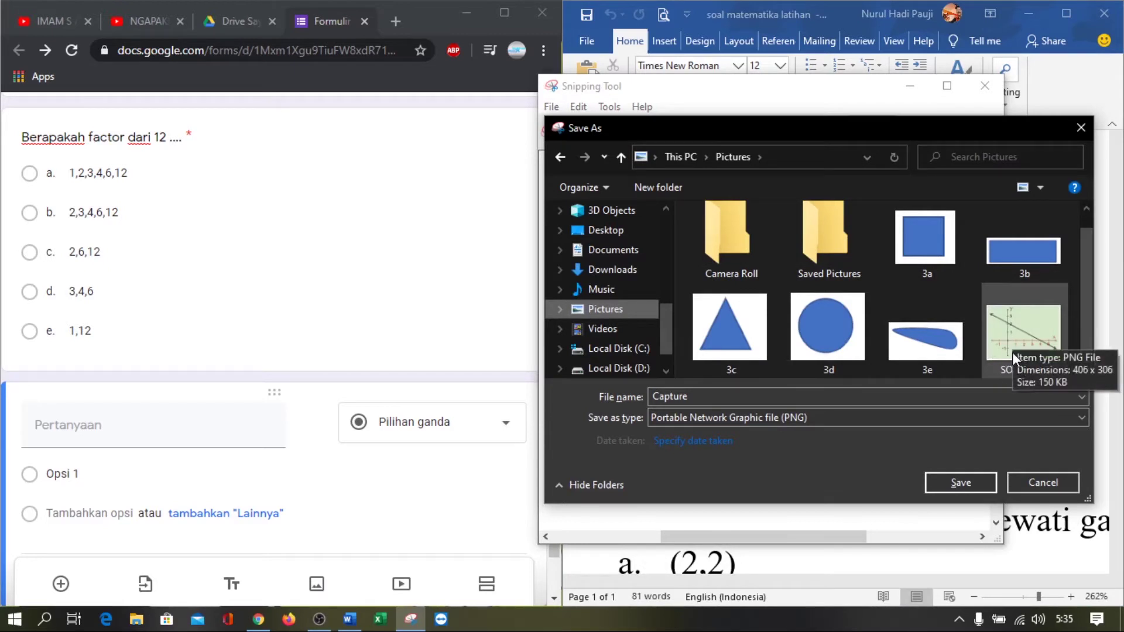
click(1013, 352)
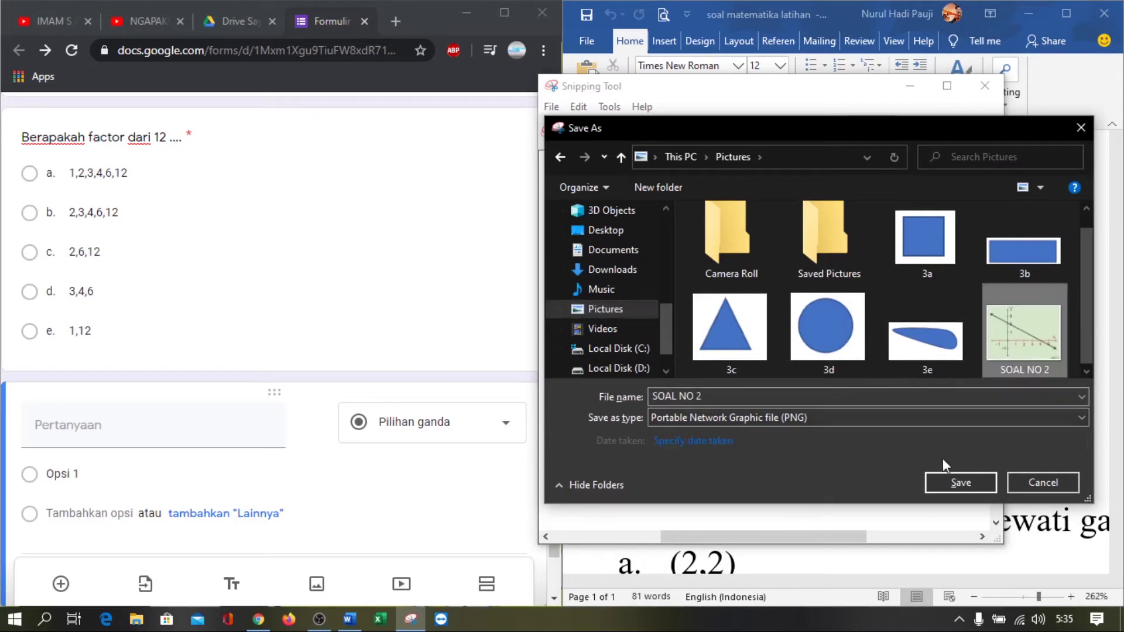
click(972, 484)
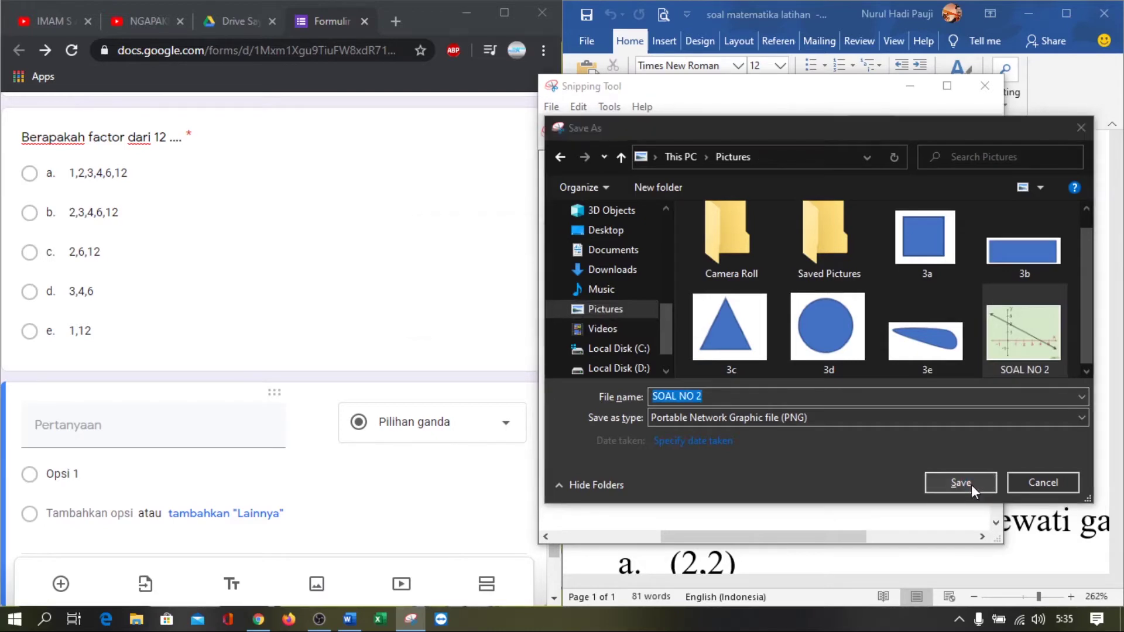
click(602, 313)
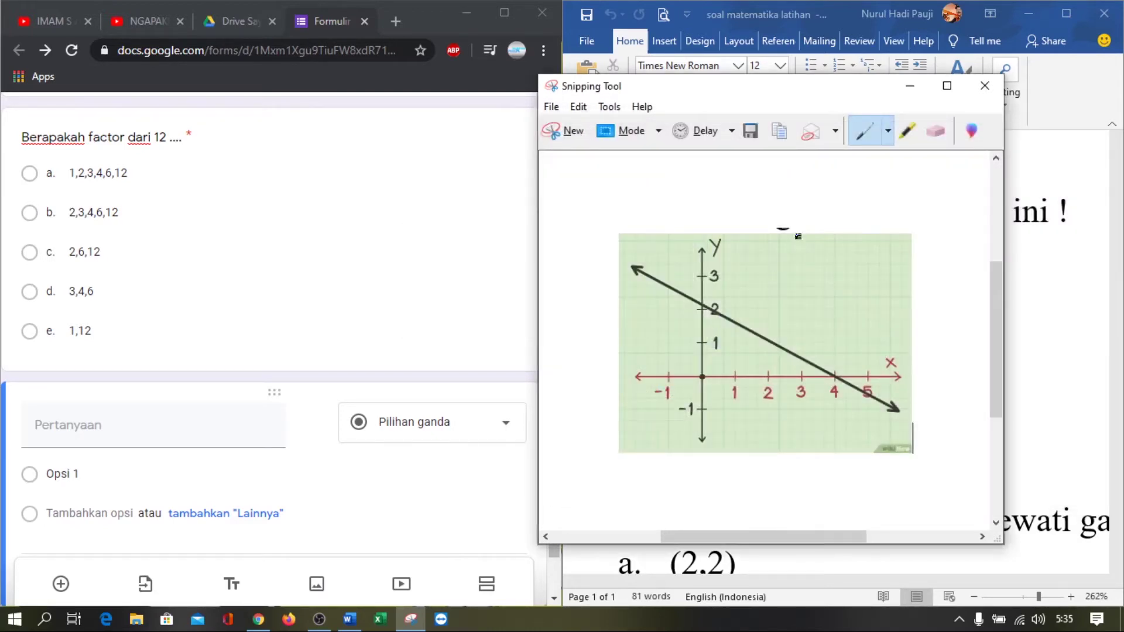
click(910, 85)
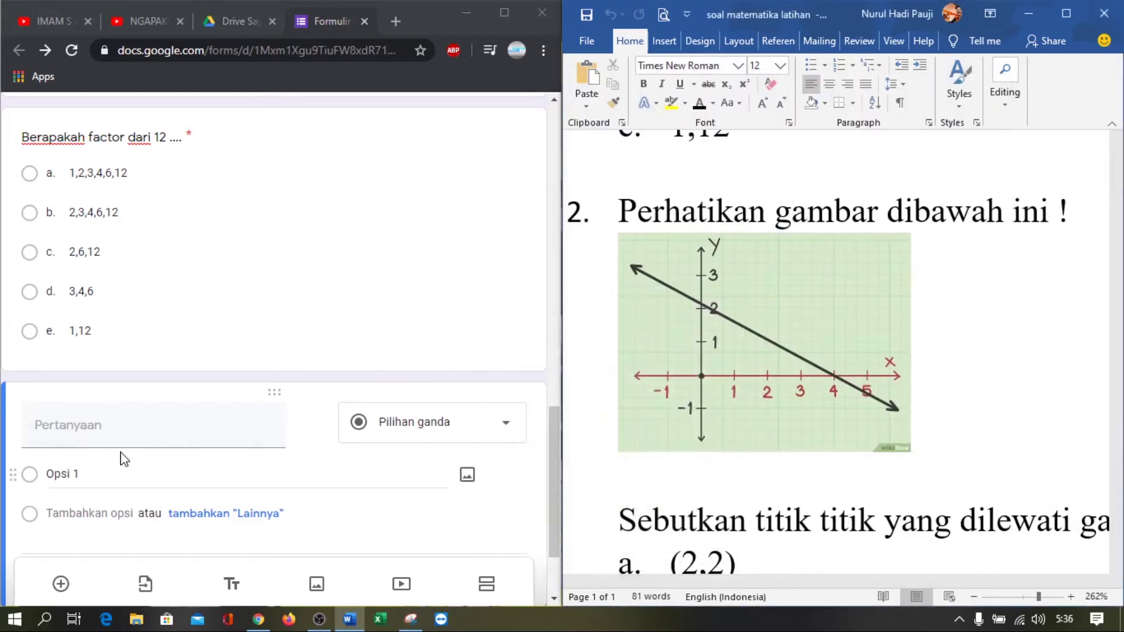
Paste 'Sebutkan titik titik yang dilewati garis di atas' from Word as the question title
click(117, 427)
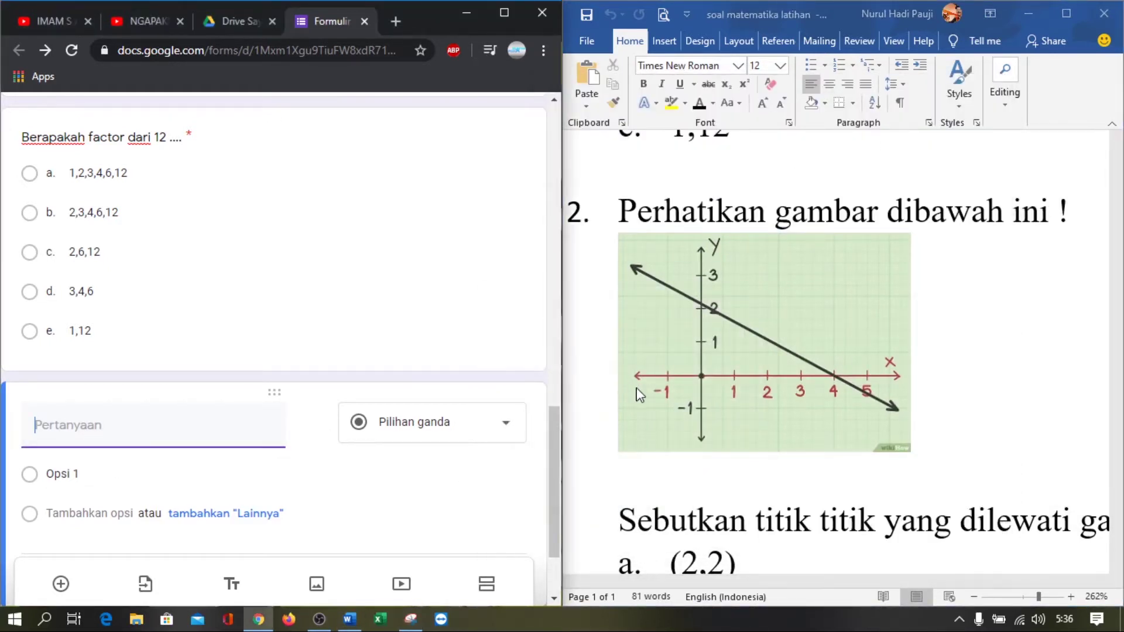
scroll(640, 380, down, 3)
click(632, 329)
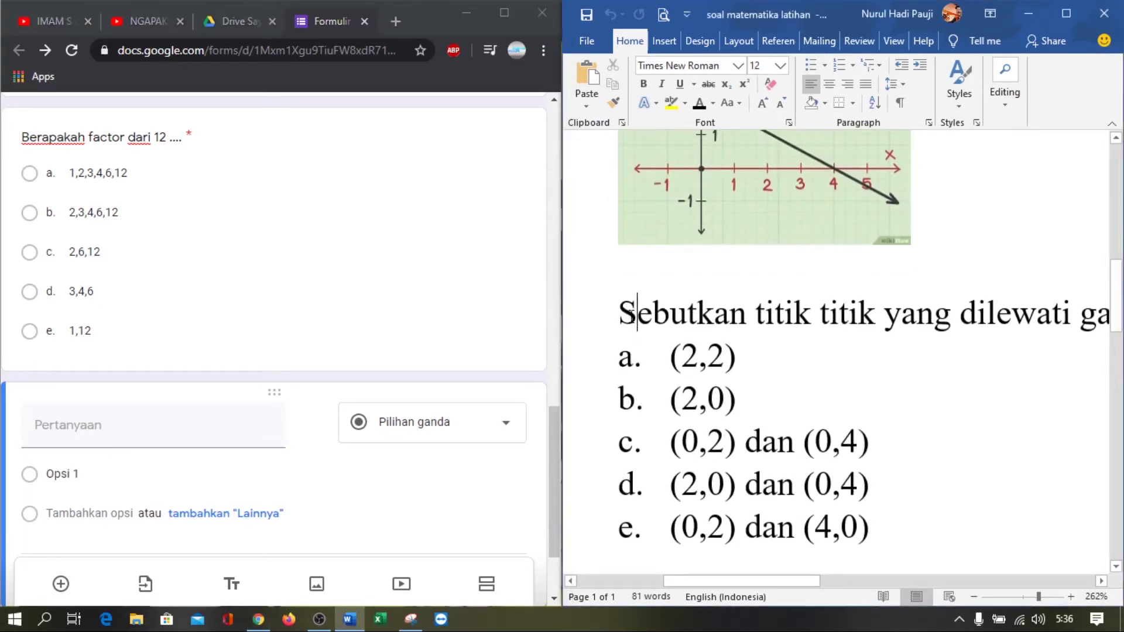
scroll(725, 310, down, 12)
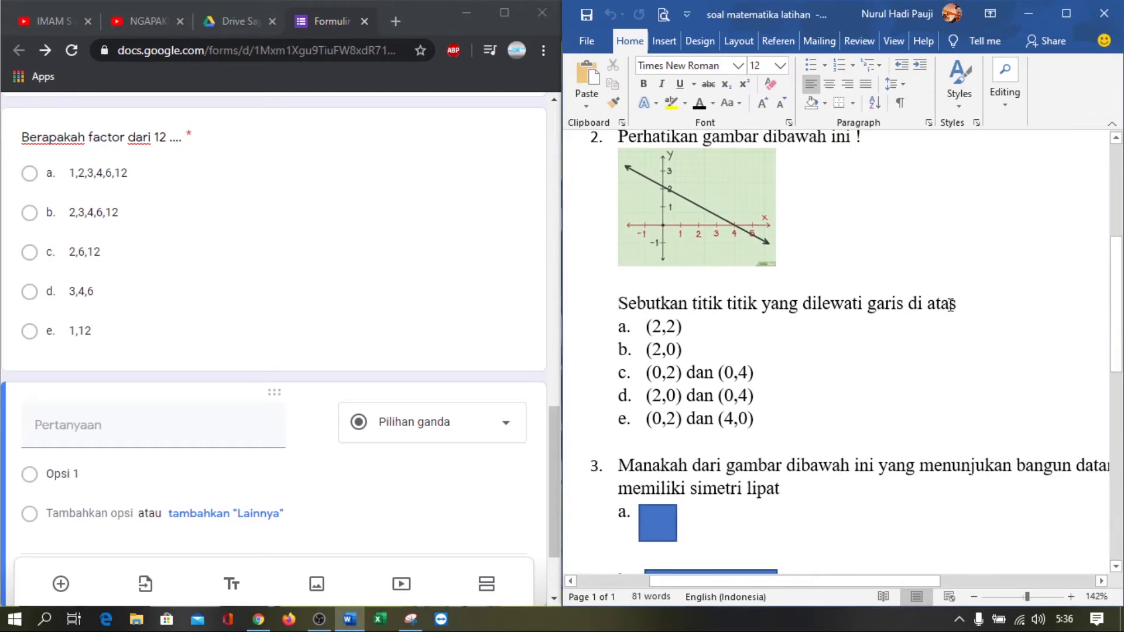
shift+click(956, 305)
key(ctrl+c)
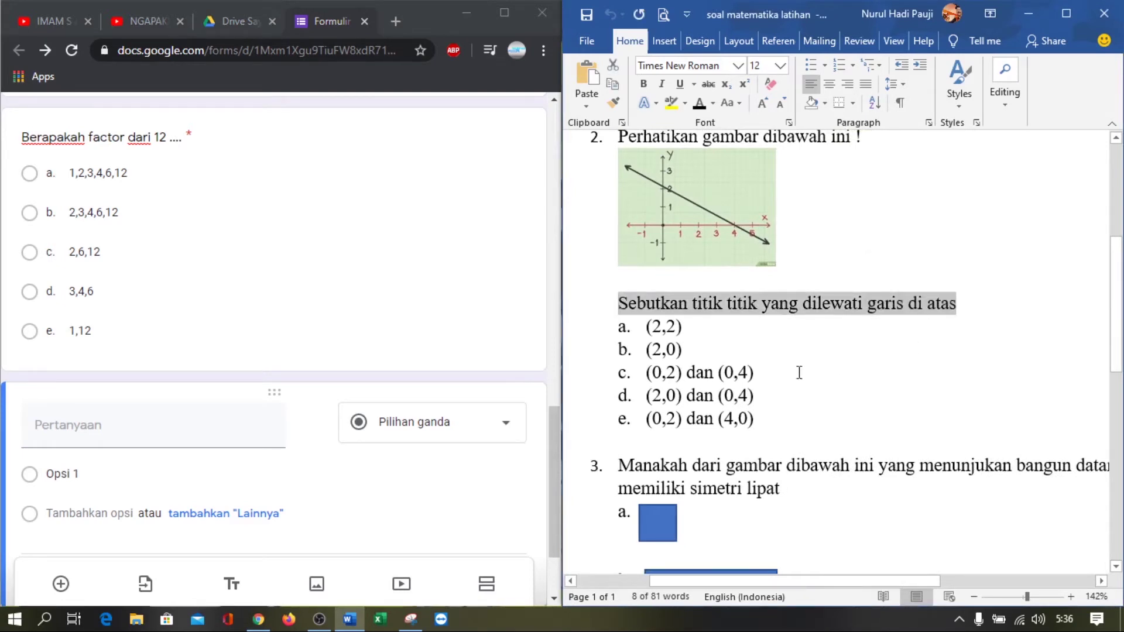
click(80, 429)
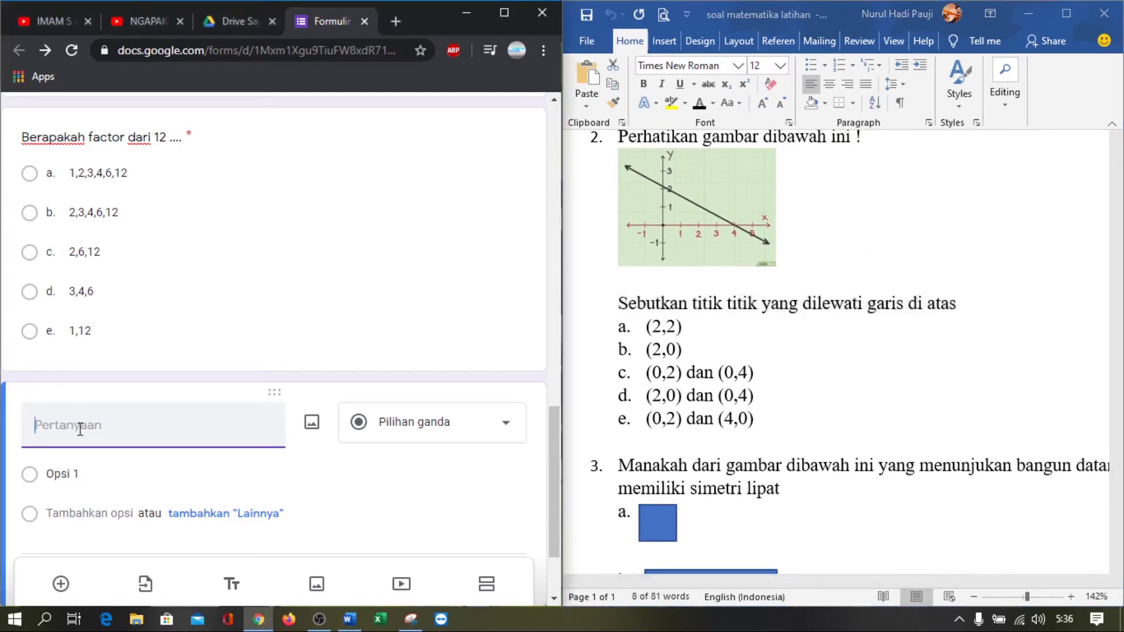
key(ctrl+v)
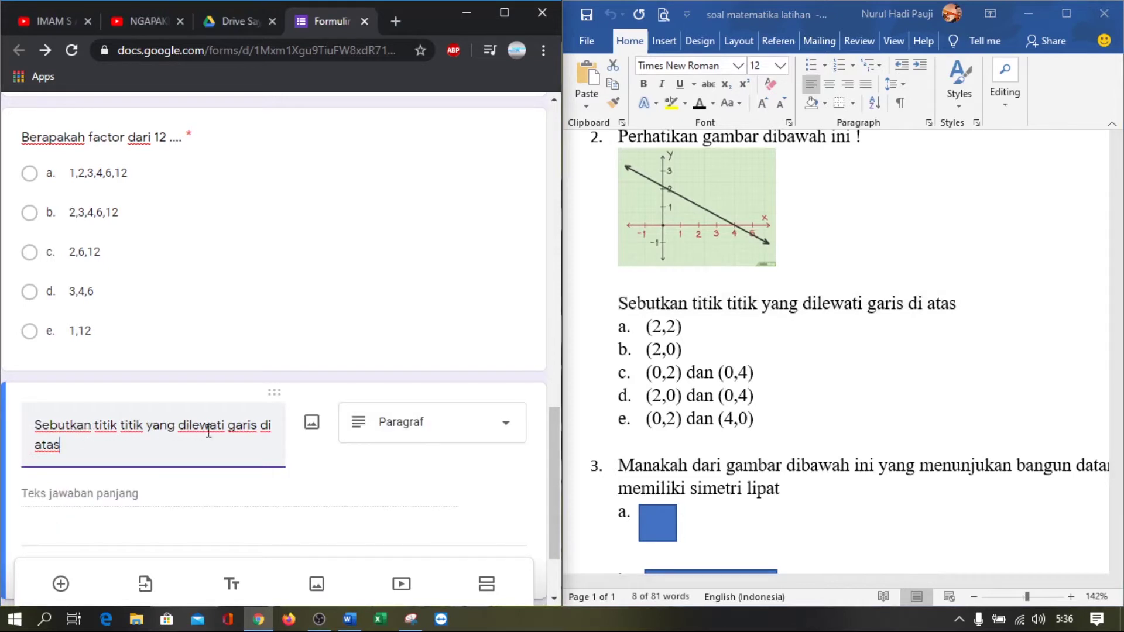
Attach the SOAL NO 2 line graph image from Pictures to the question
click(312, 424)
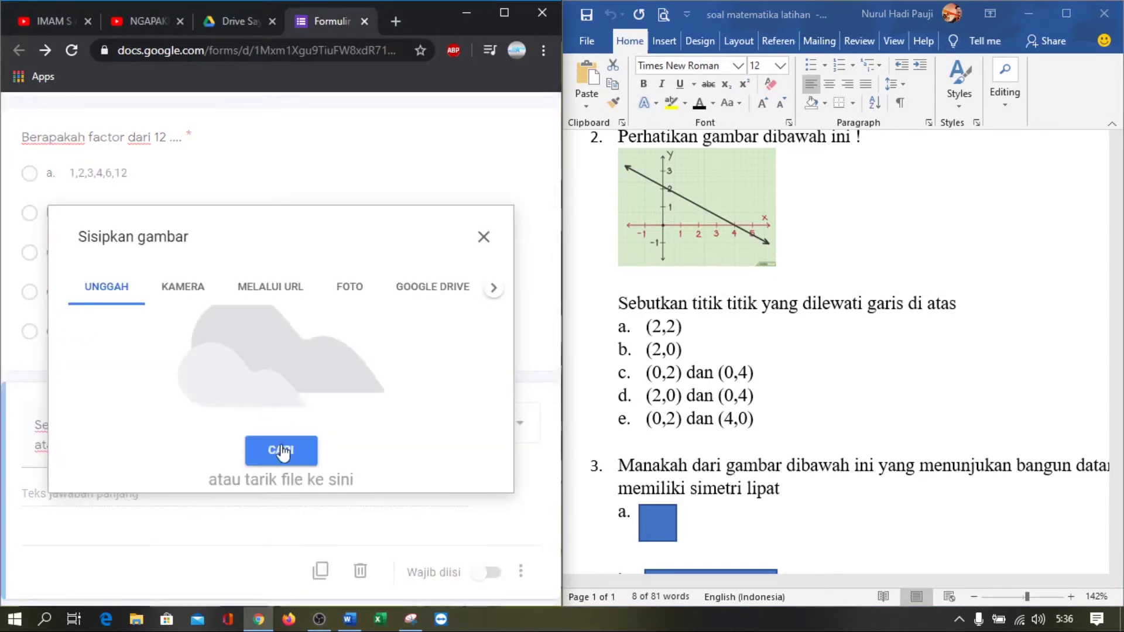
click(285, 448)
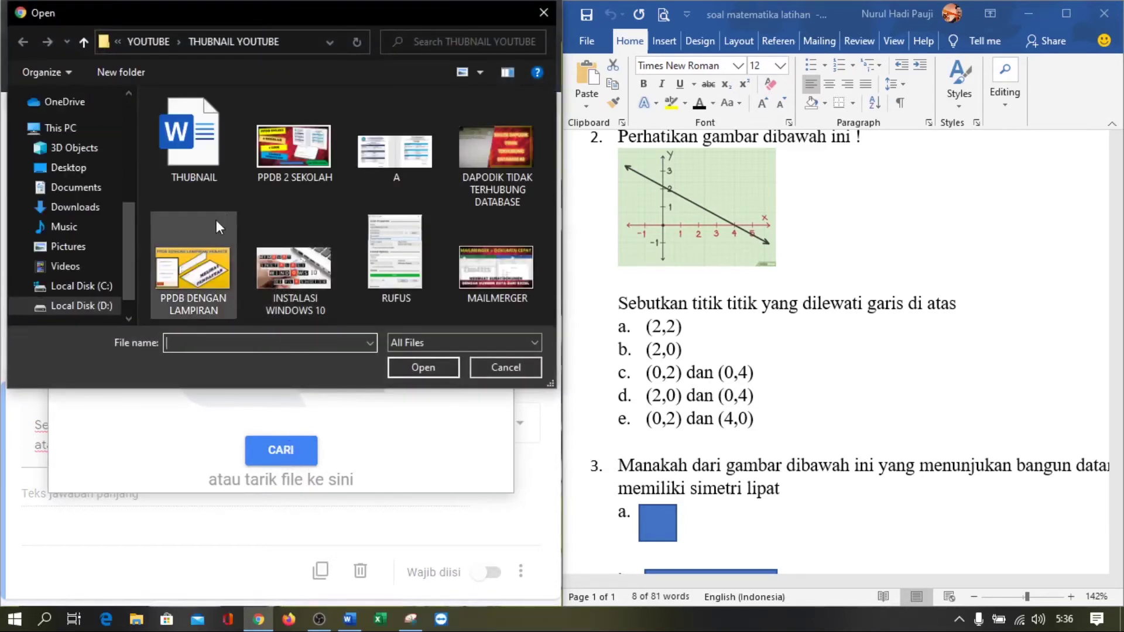
click(89, 246)
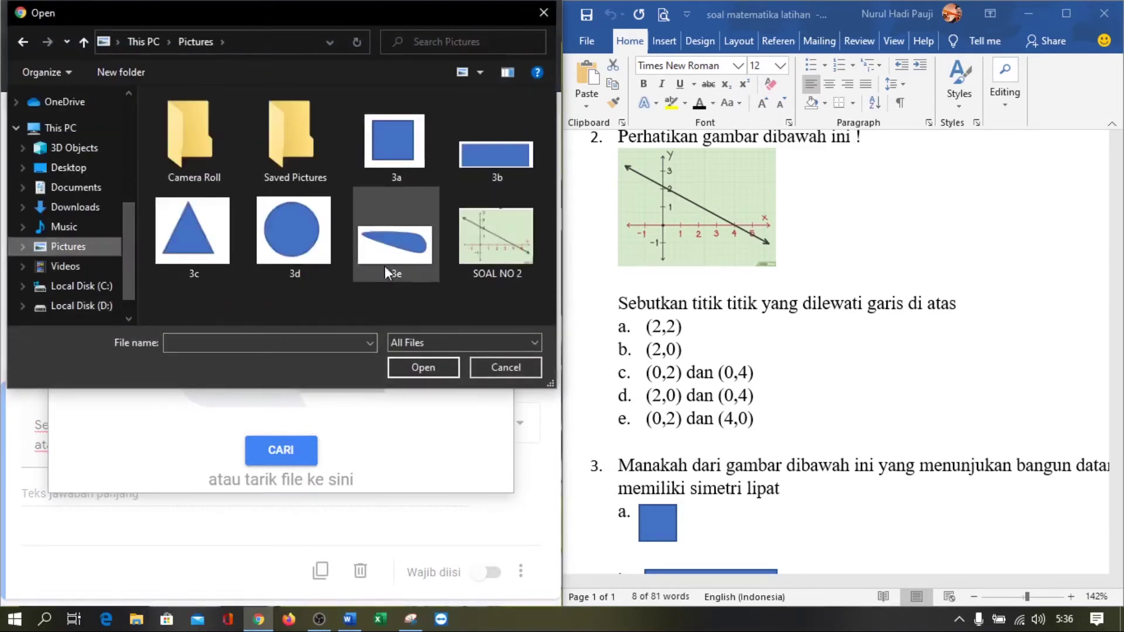
click(492, 240)
click(422, 369)
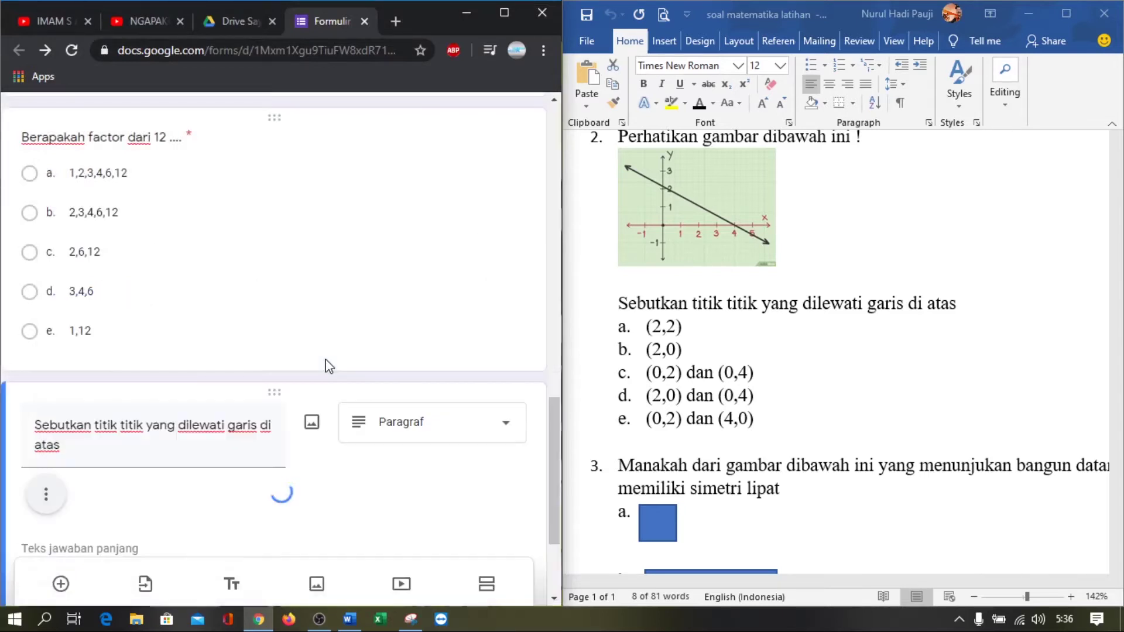
scroll(319, 374, down, 4)
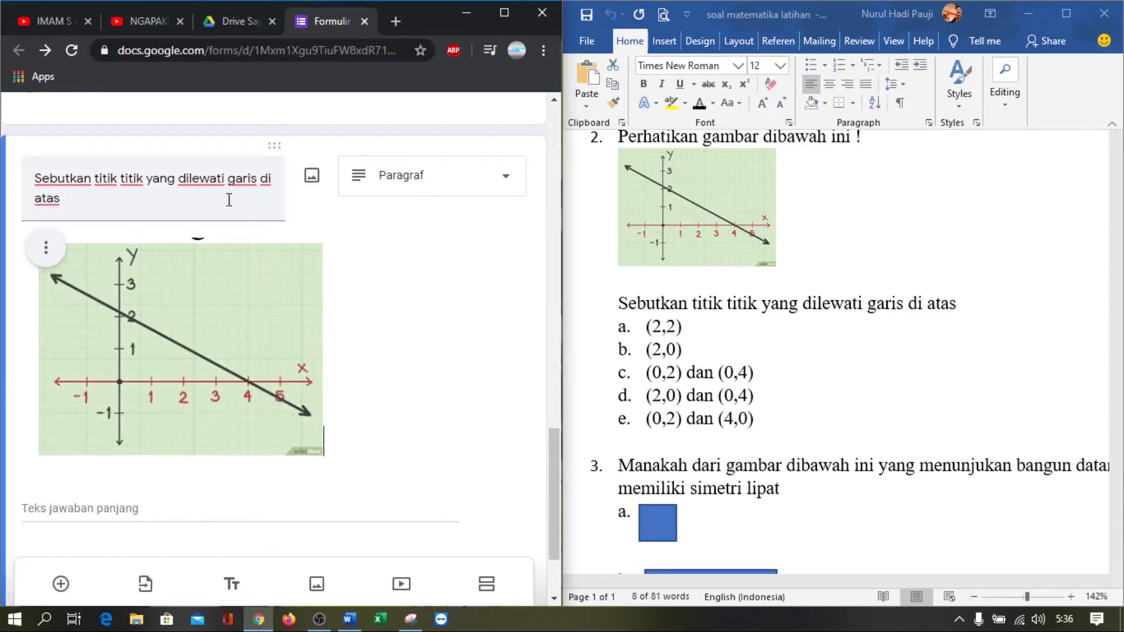
Change the question title's ending from 'di atas' to 'di bawah ini'
click(58, 203)
click(66, 204)
key(BackSpace)
key(BackSpace)
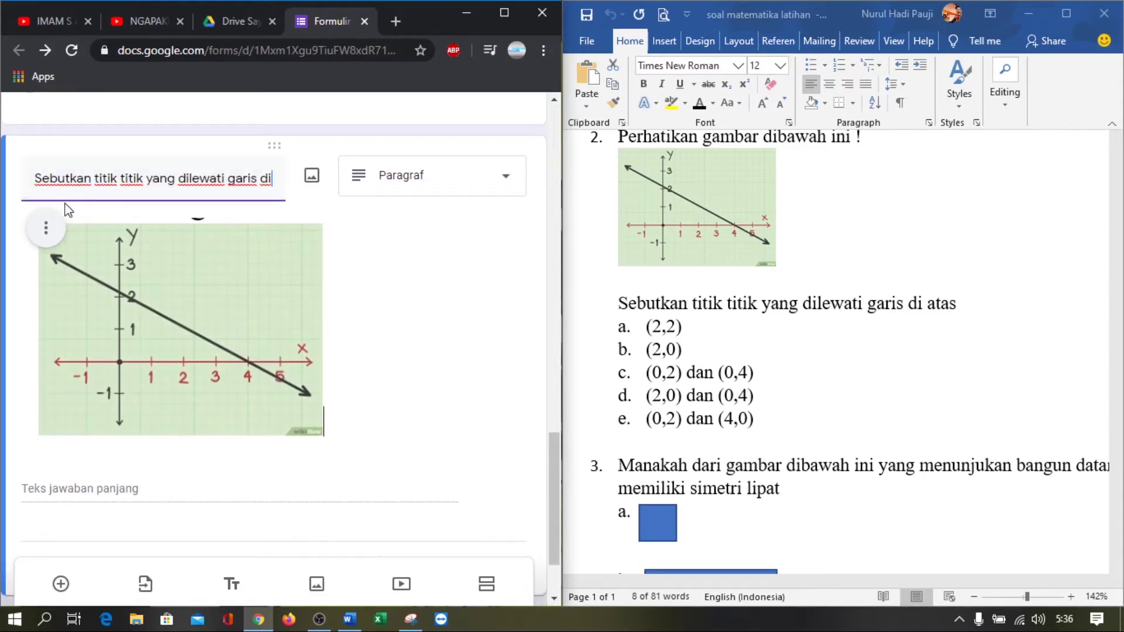
text(bawah ini)
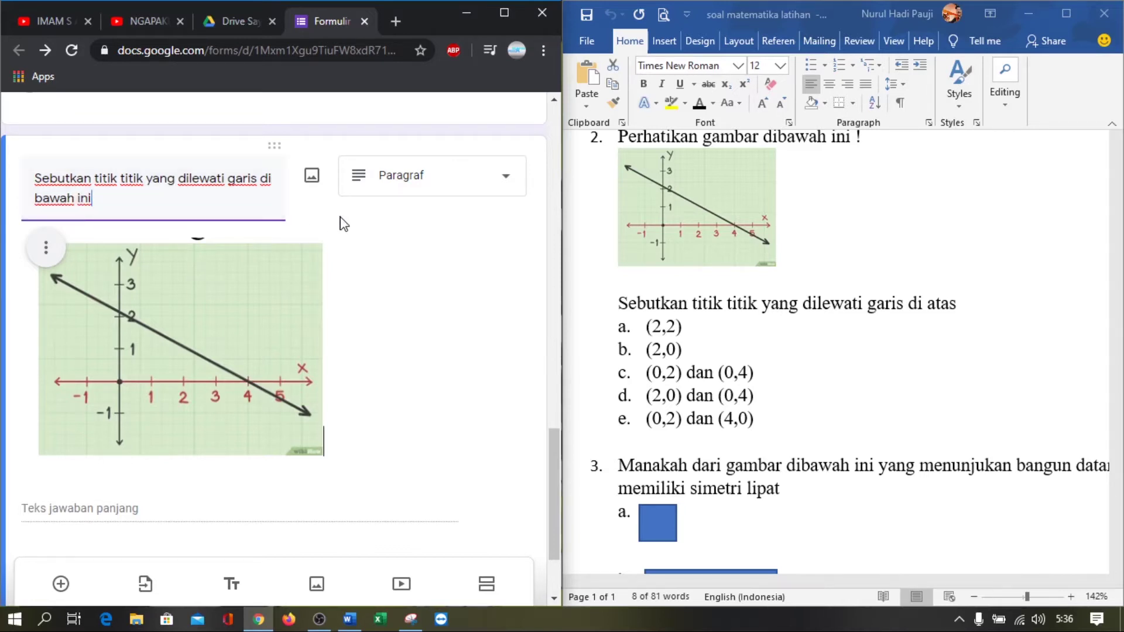
Make it a Pilihan ganda question and paste options a–e from Word
click(416, 188)
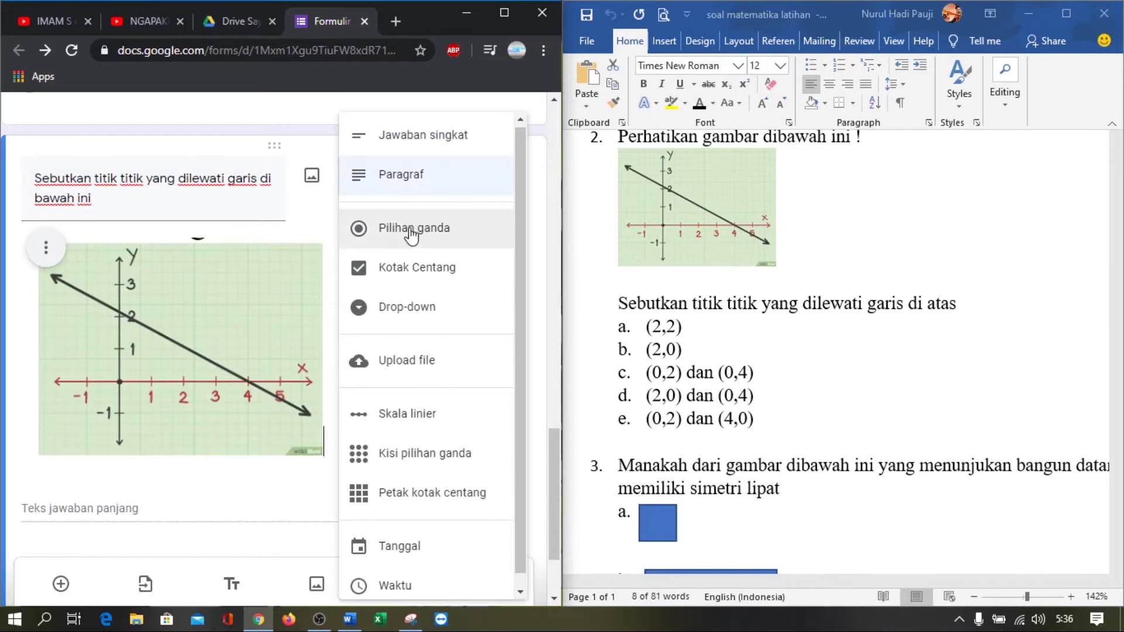
click(414, 233)
scroll(374, 313, down, 3)
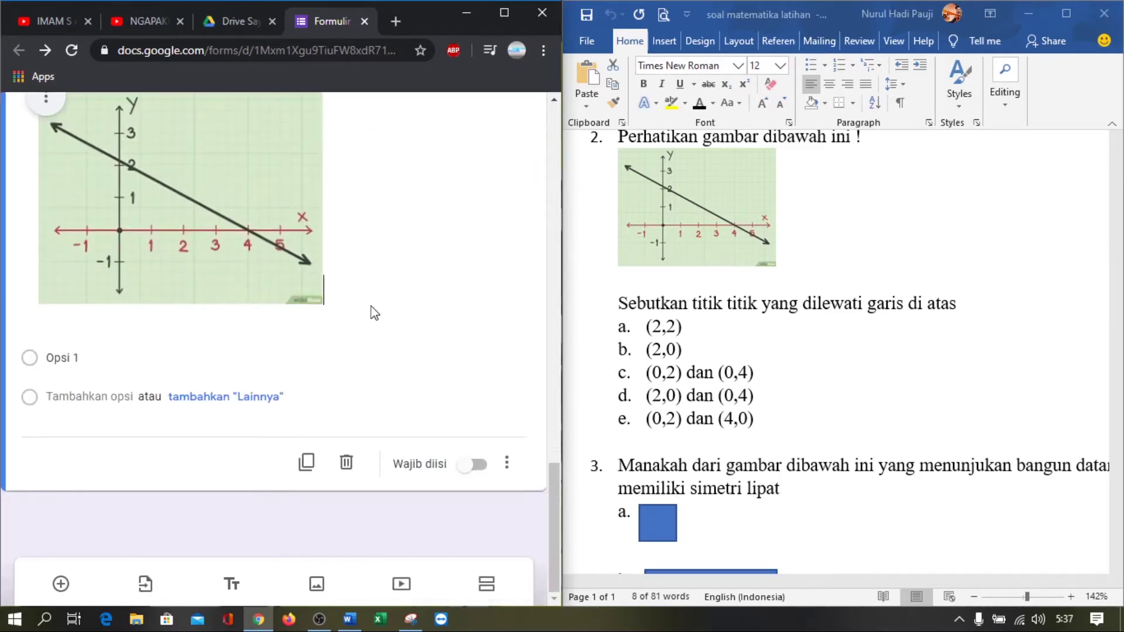
click(727, 374)
drag(762, 419, 644, 332)
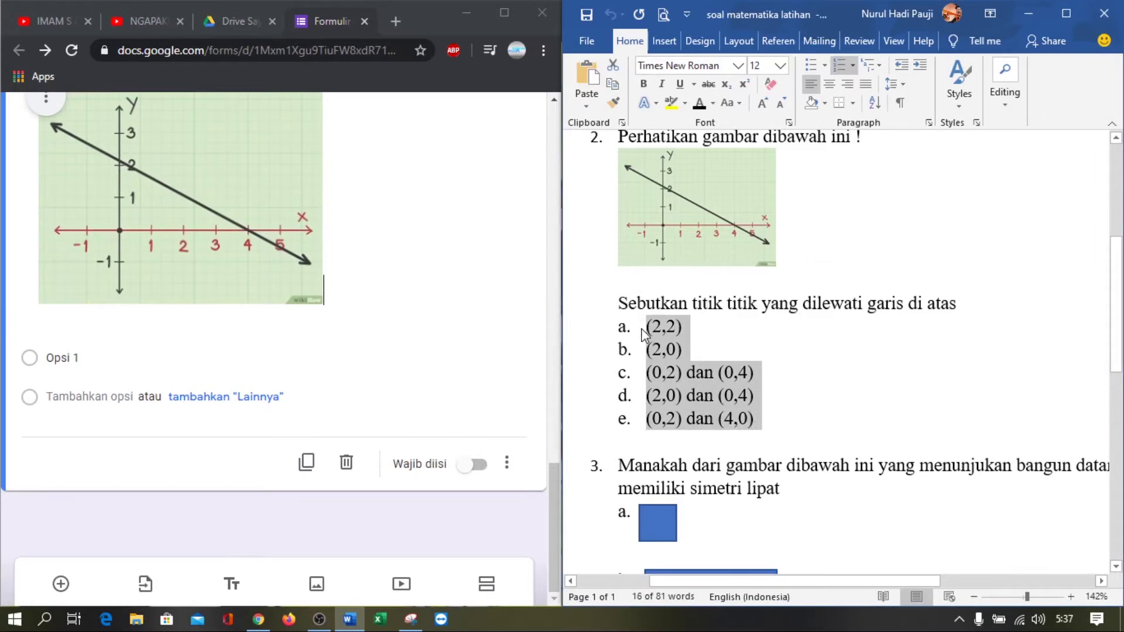
click(93, 360)
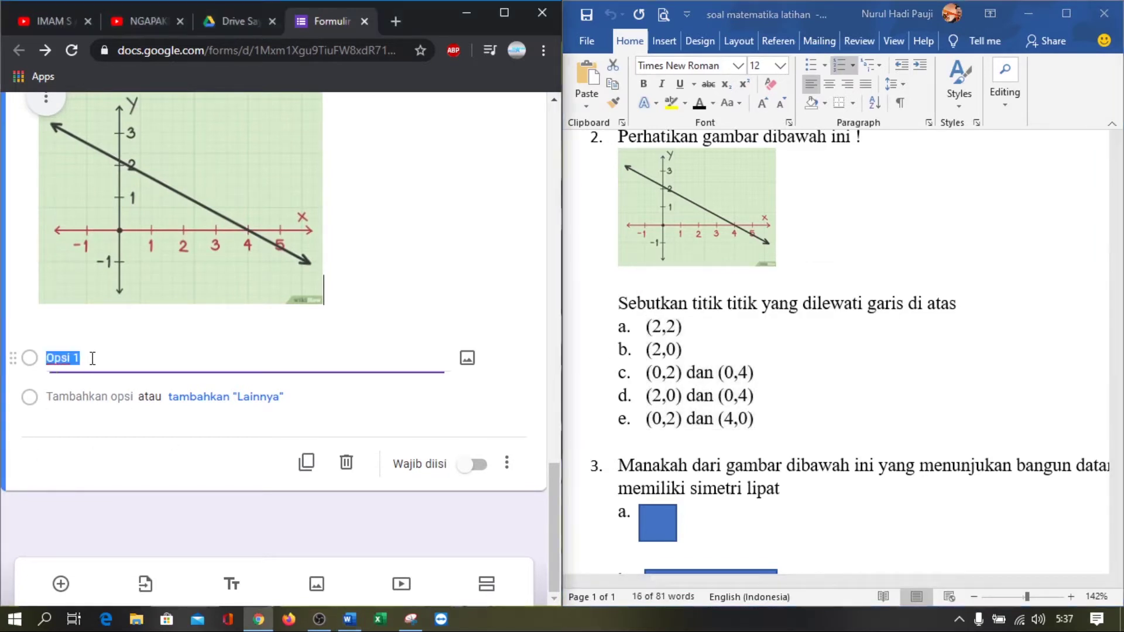
text(a.	(2,2) b.	(2,0) c.	(0,2) dan (0,4) d.	(2,0) dan (0,4) e.	(0,2) dan (4,0))
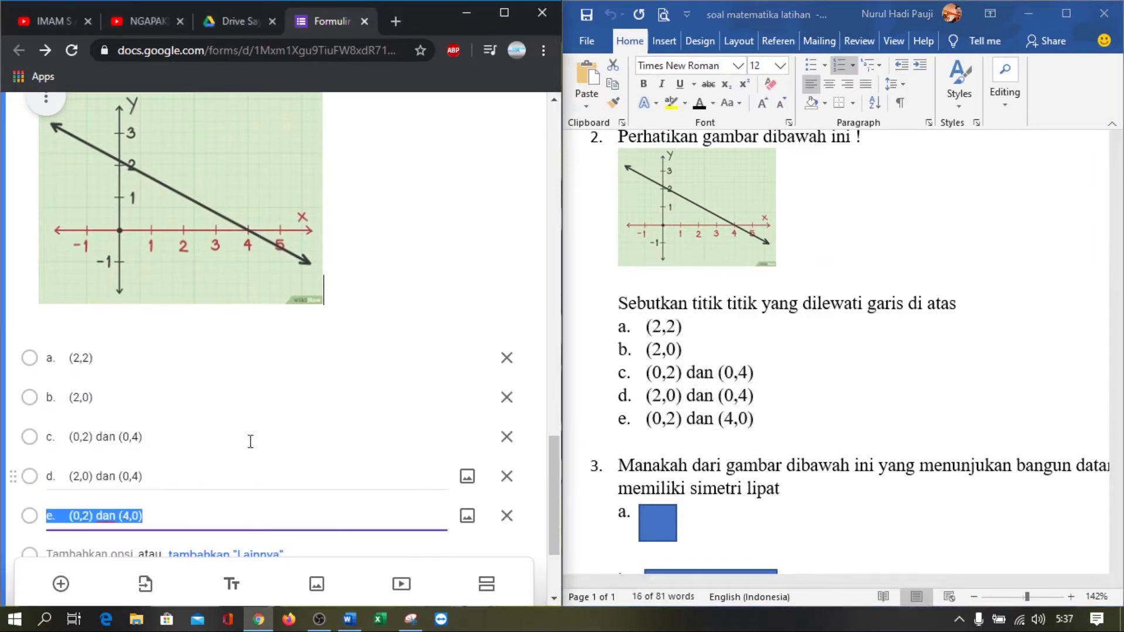
Add a new blank question below the graph question
scroll(241, 438, down, 2)
scroll(240, 438, down, 1)
scroll(819, 351, down, 1)
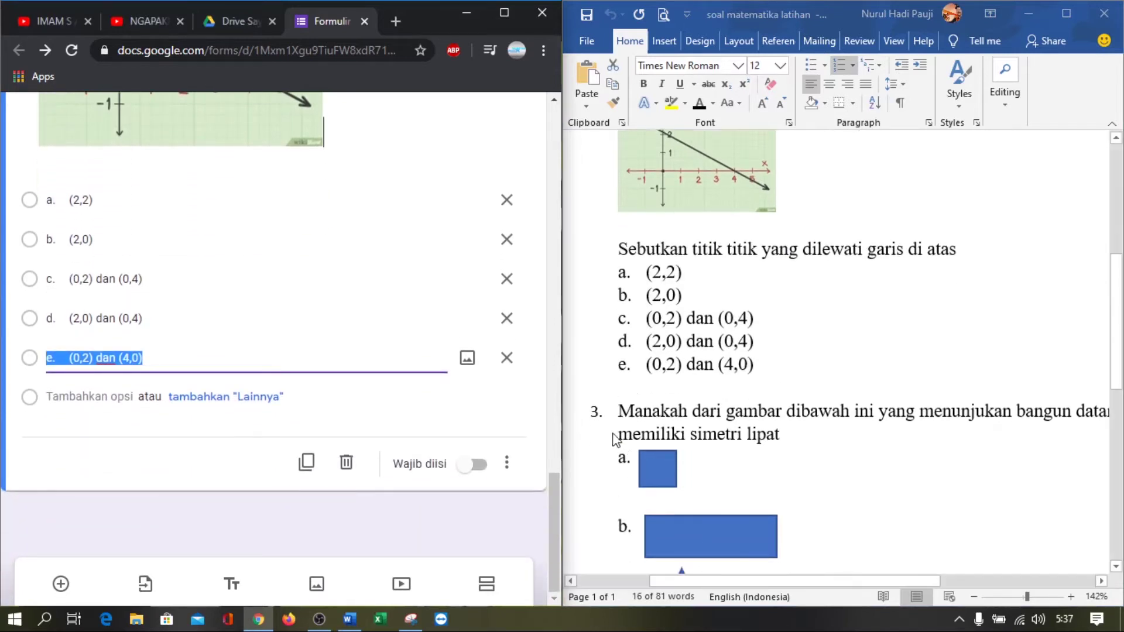
click(61, 583)
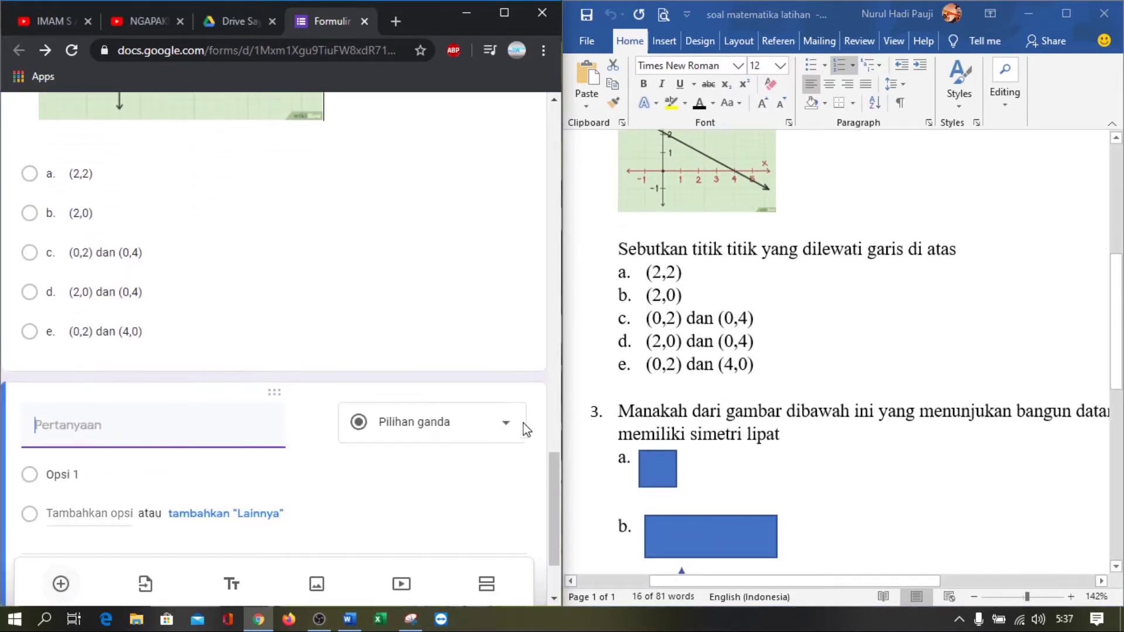
Paste Word's question 3 about the shape without fold symmetry as the title, minus '3.'
click(773, 426)
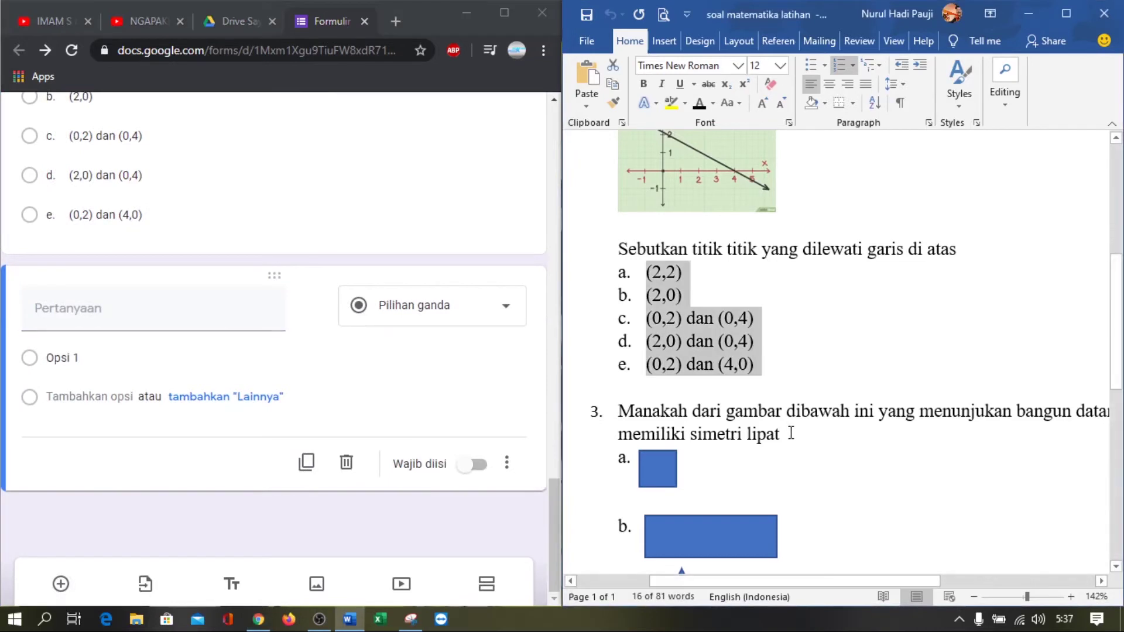
drag(788, 434, 641, 409)
key(ctrl+c)
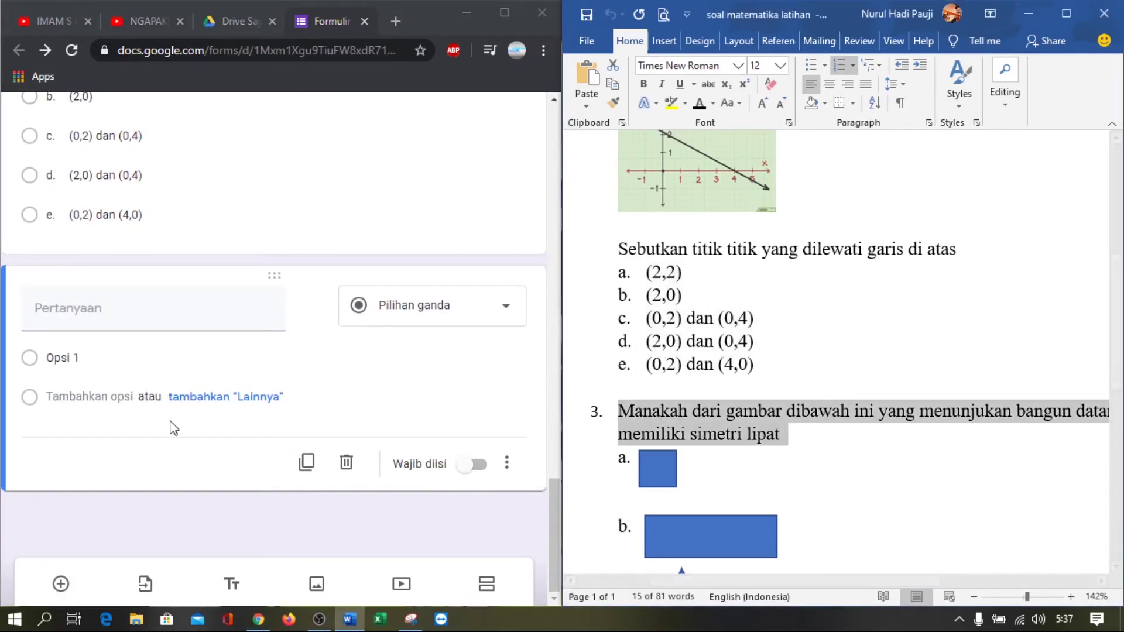
click(143, 310)
key(ctrl+v)
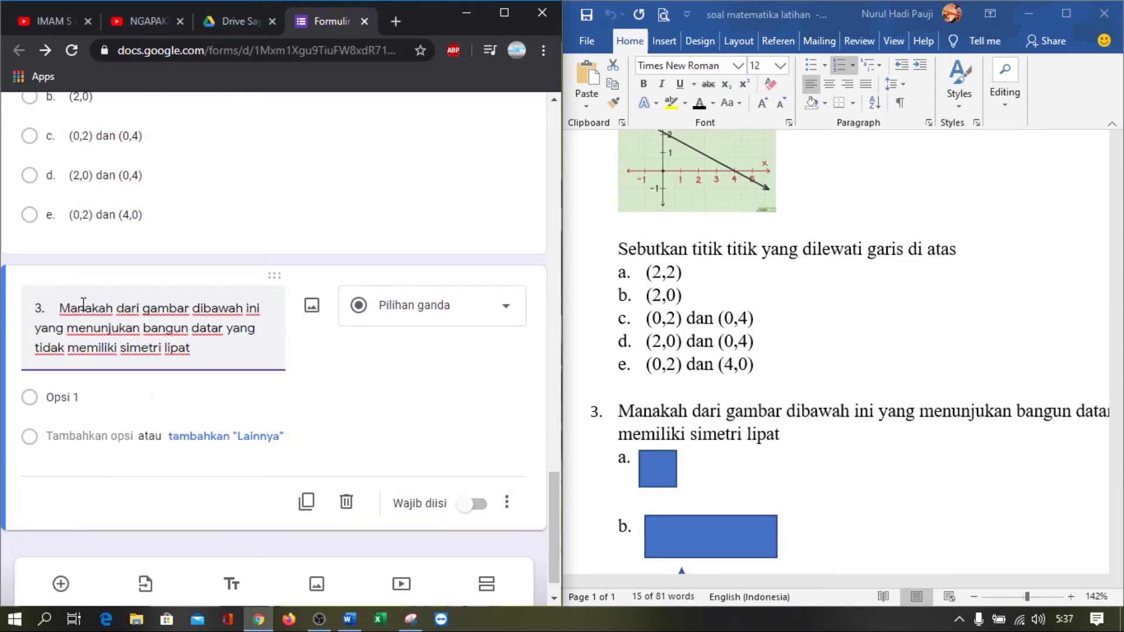
key(BackSpace)
key(BackSpace)
key(BackSpace)
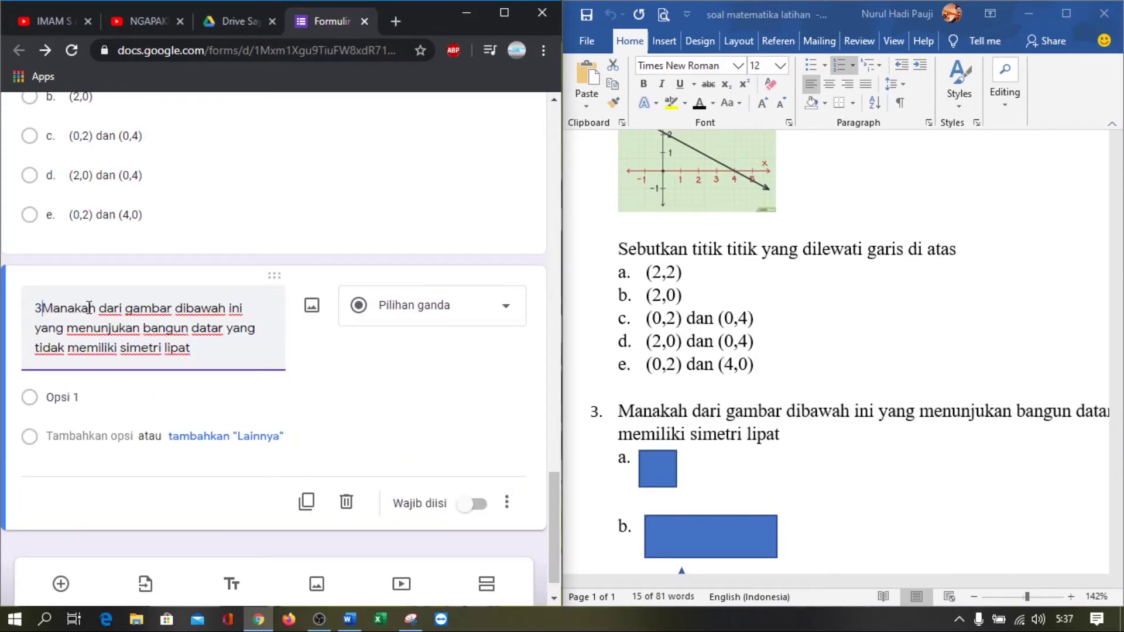
scroll(89, 310, up, 15)
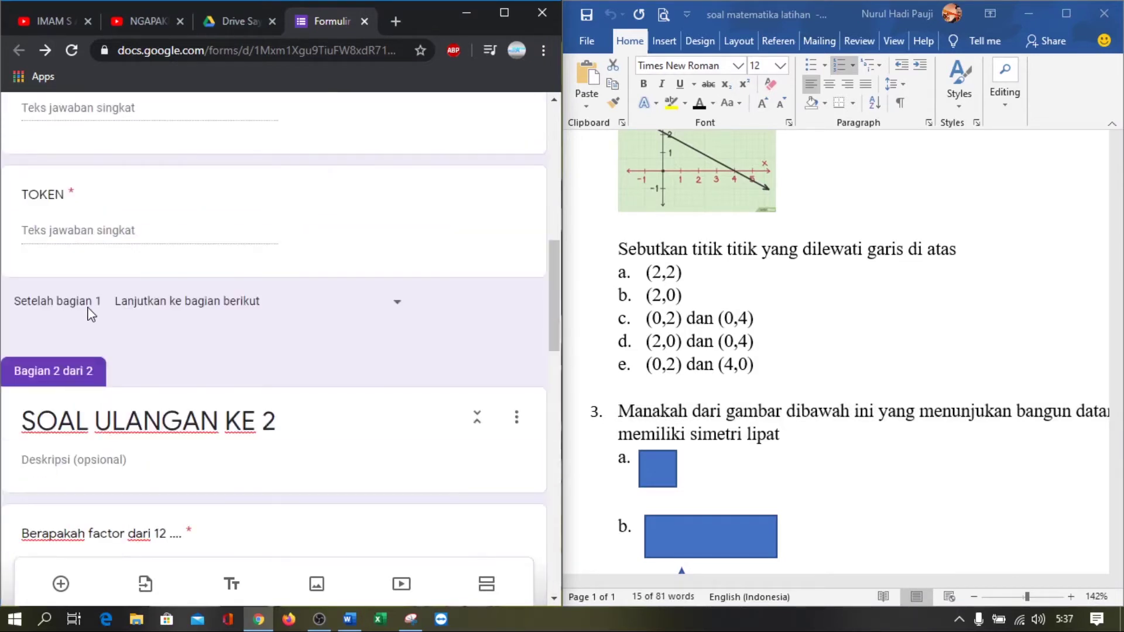
scroll(89, 311, down, 9)
scroll(89, 313, up, 4)
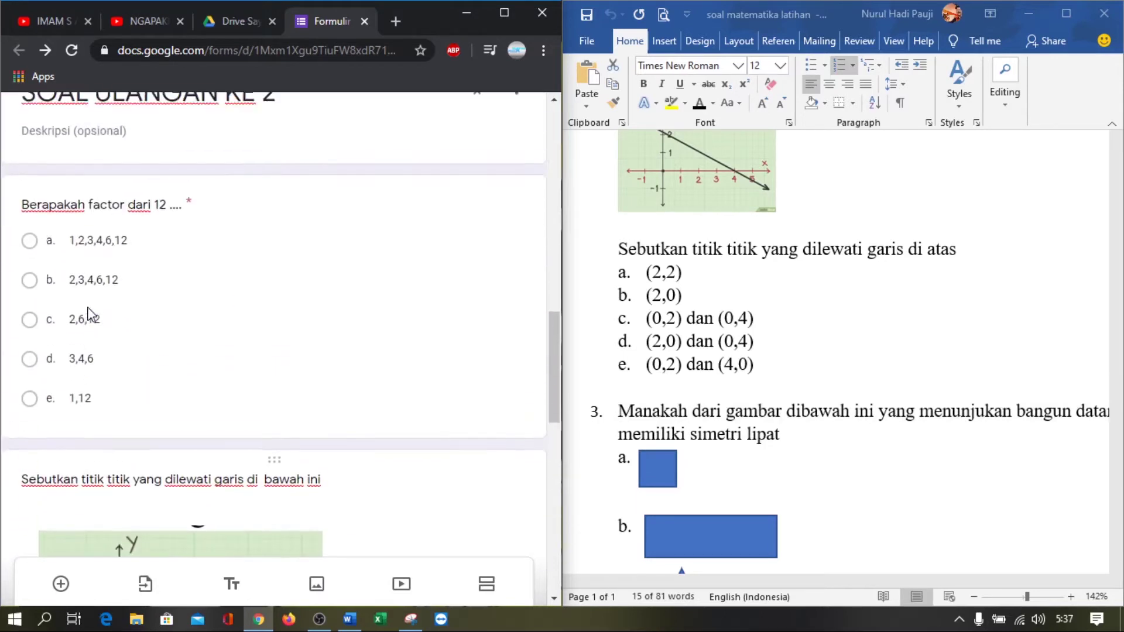
scroll(89, 313, down, 10)
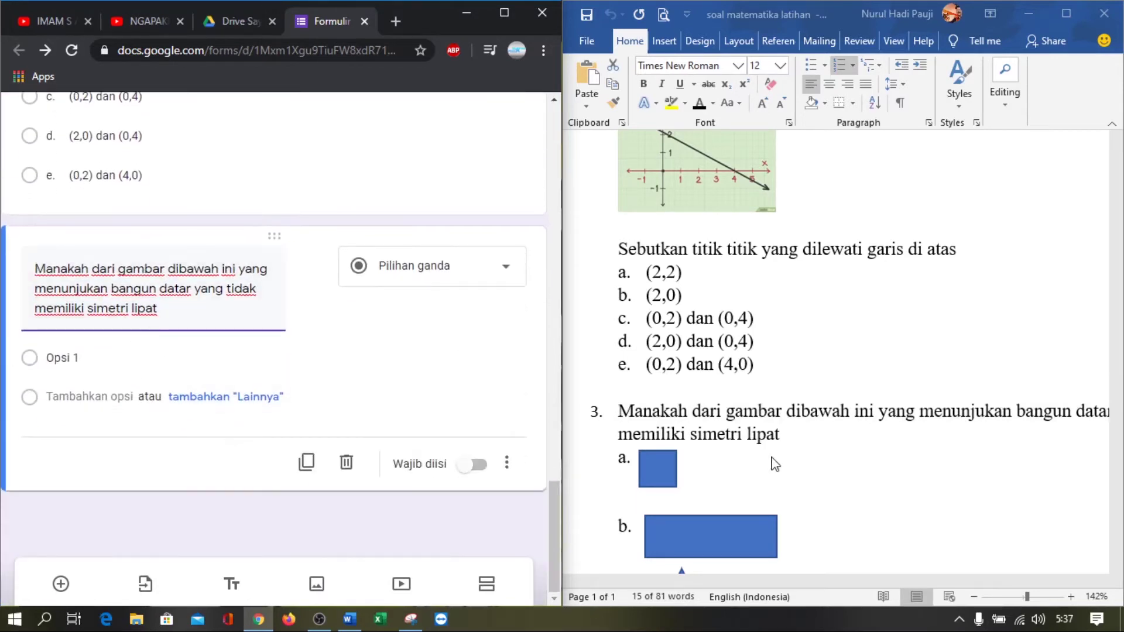
scroll(774, 463, down, 3)
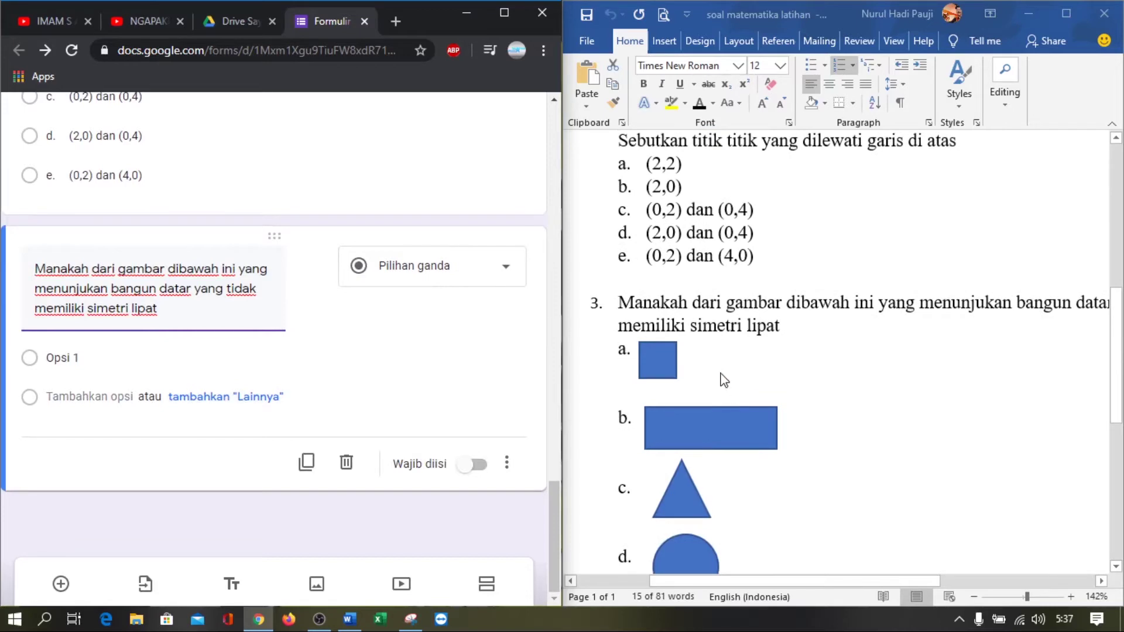
Snip square a from question 3 in Word with a new capture
click(411, 618)
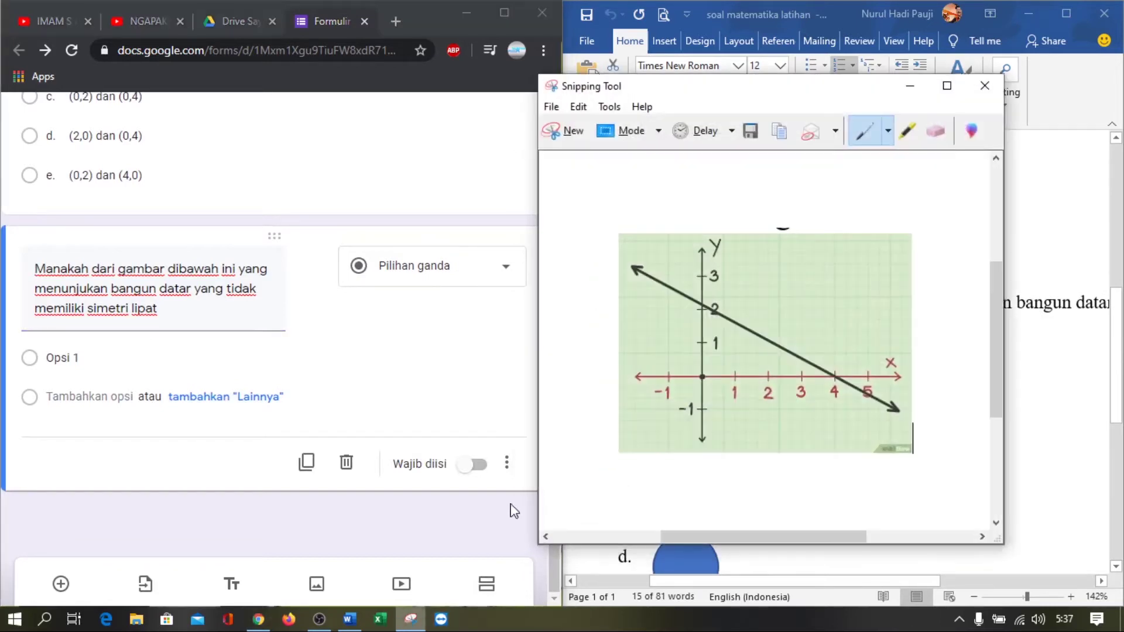
click(559, 130)
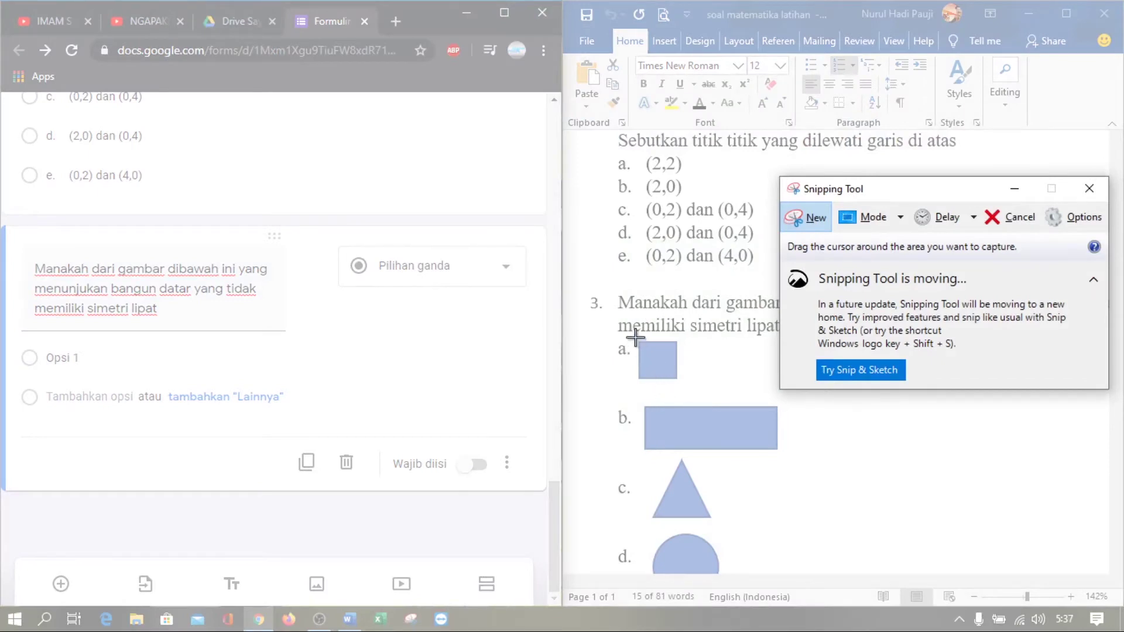
drag(635, 337, 680, 384)
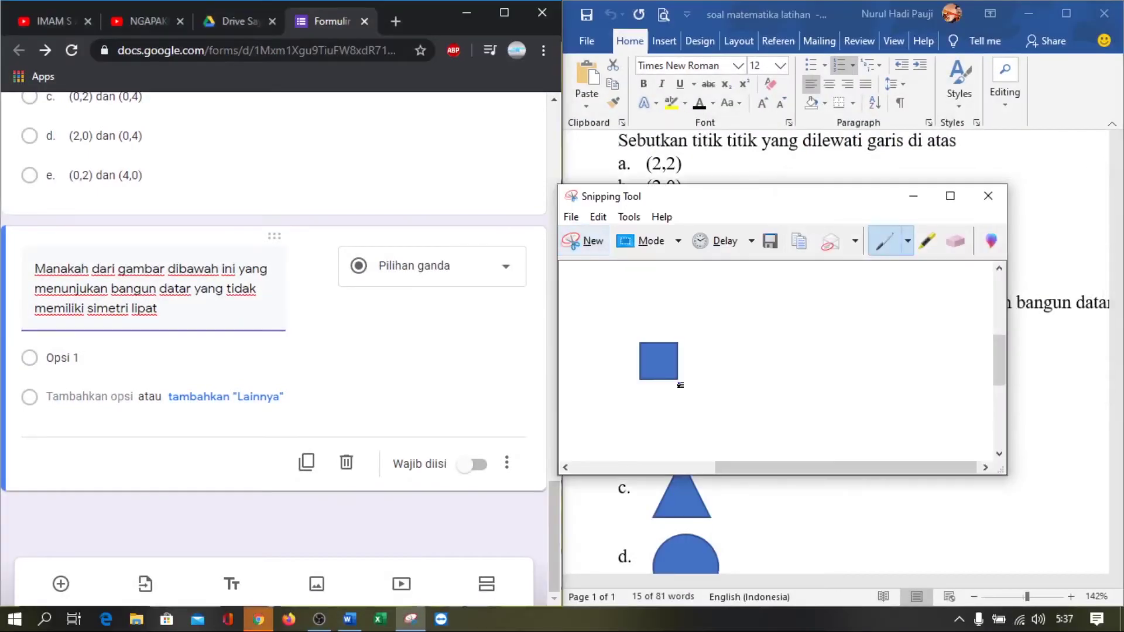
Save the snip as PNG '3a' in Pictures, replacing the old file
key(ctrl+s)
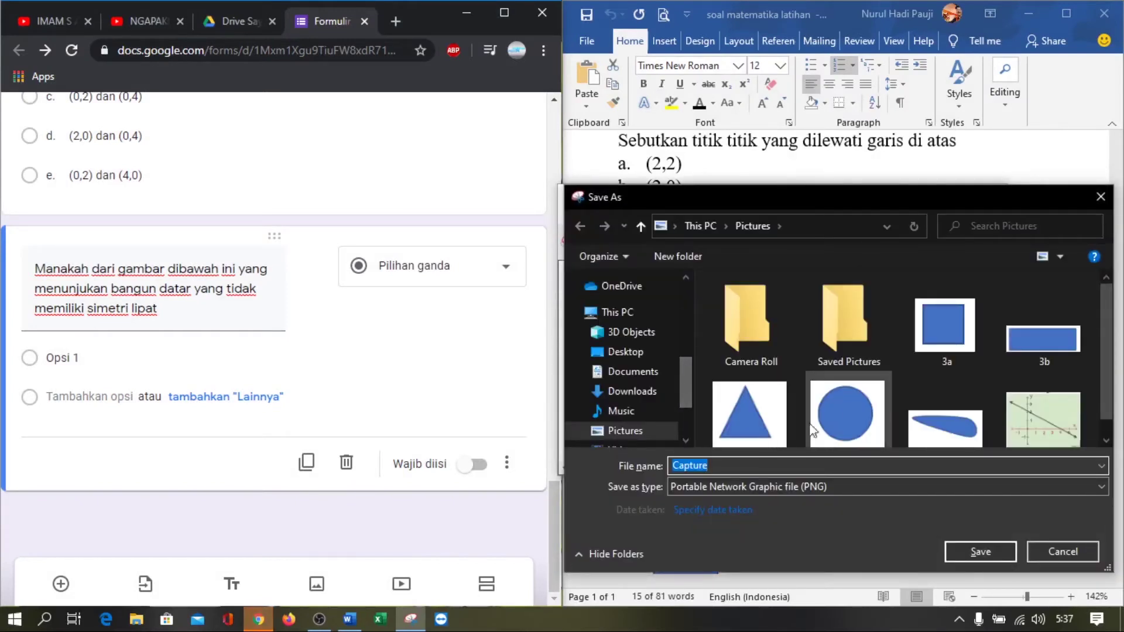
click(940, 345)
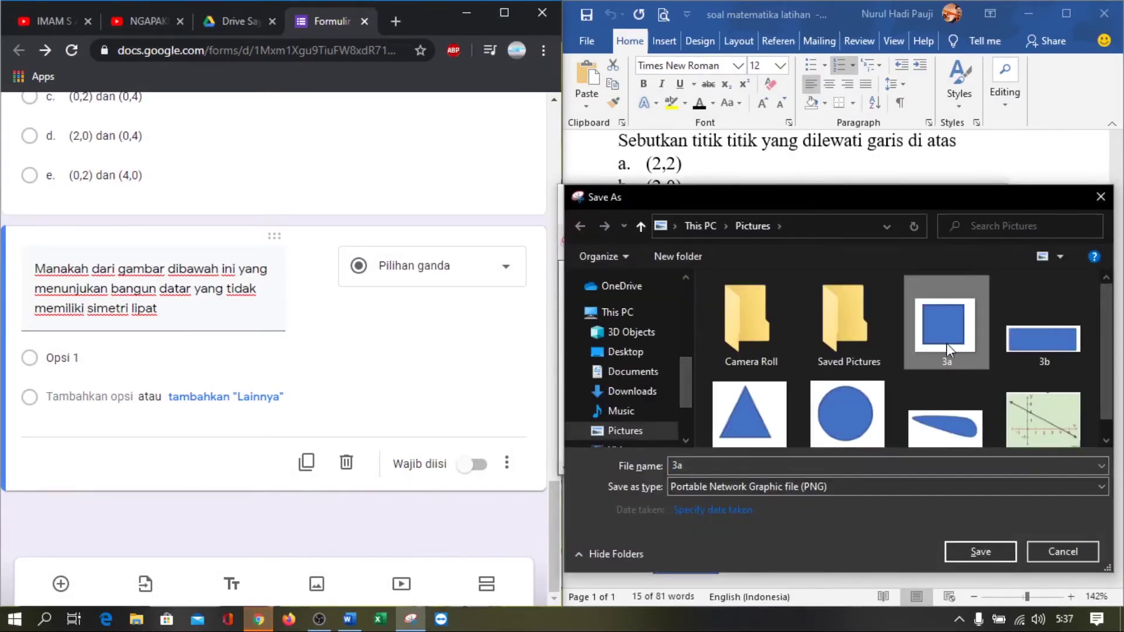
click(974, 554)
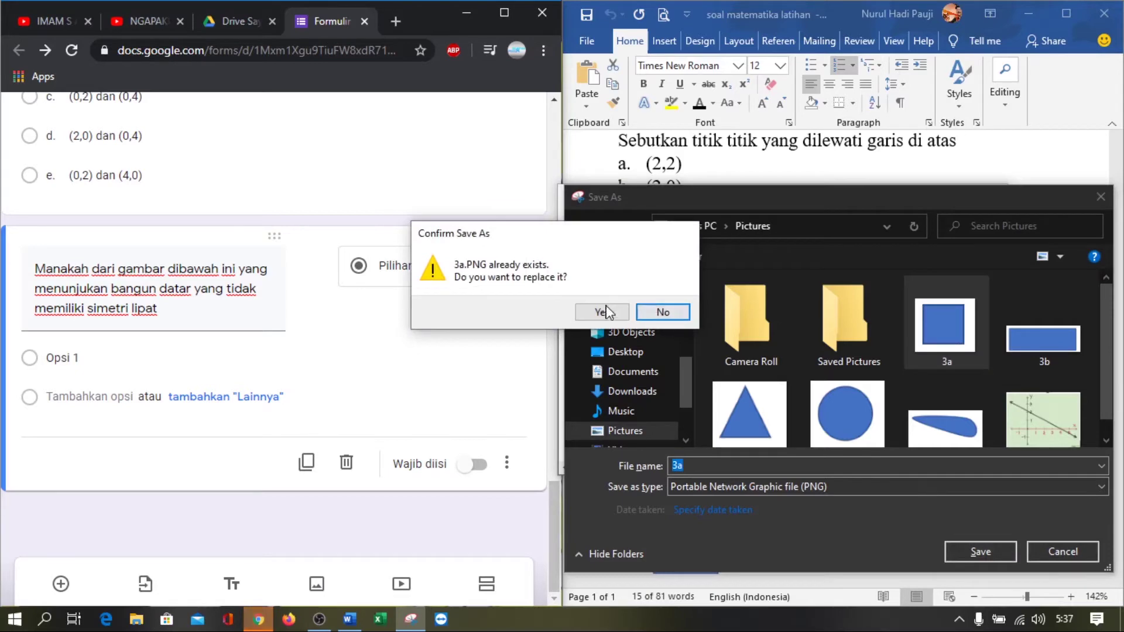
click(606, 311)
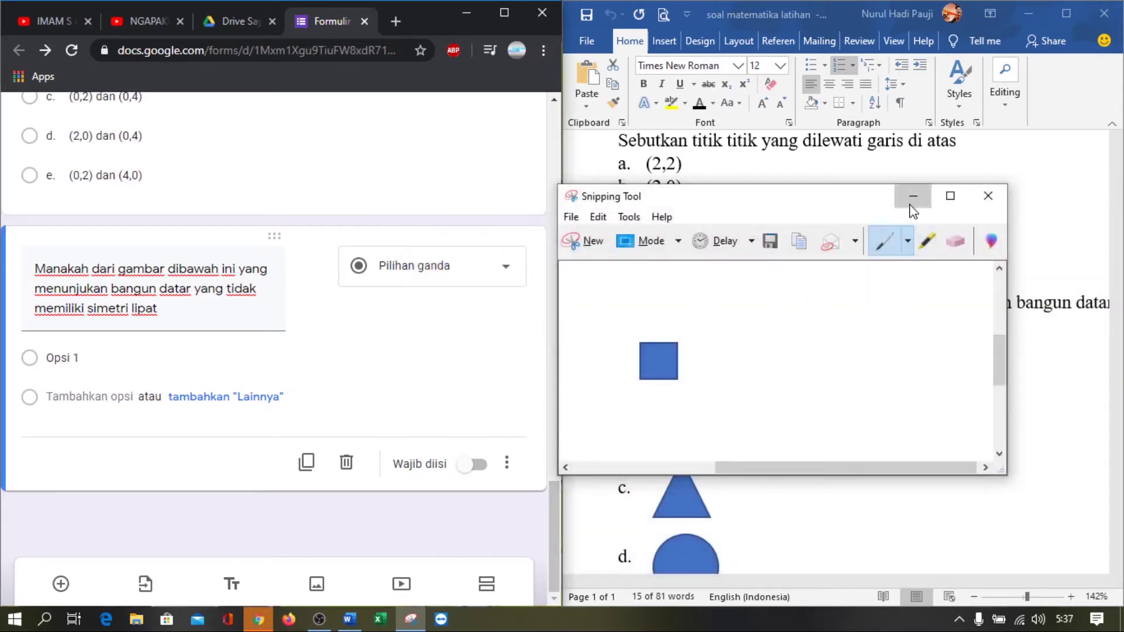
click(912, 196)
scroll(777, 381, down, 2)
scroll(777, 381, down, 1)
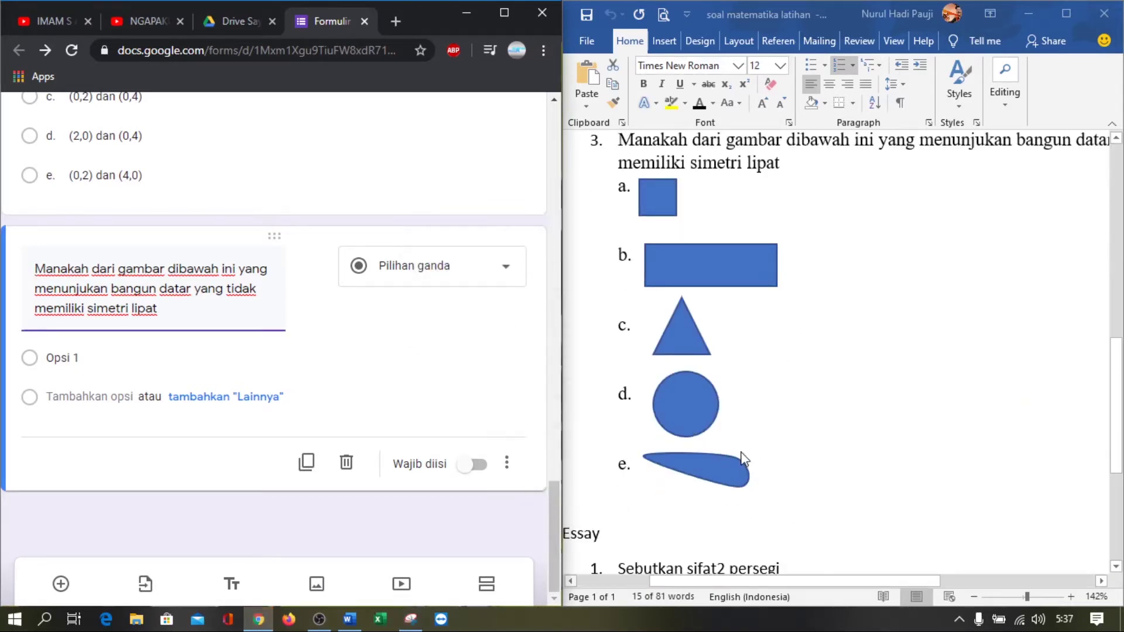
Attach the square image 3a to Opsi 1
click(112, 360)
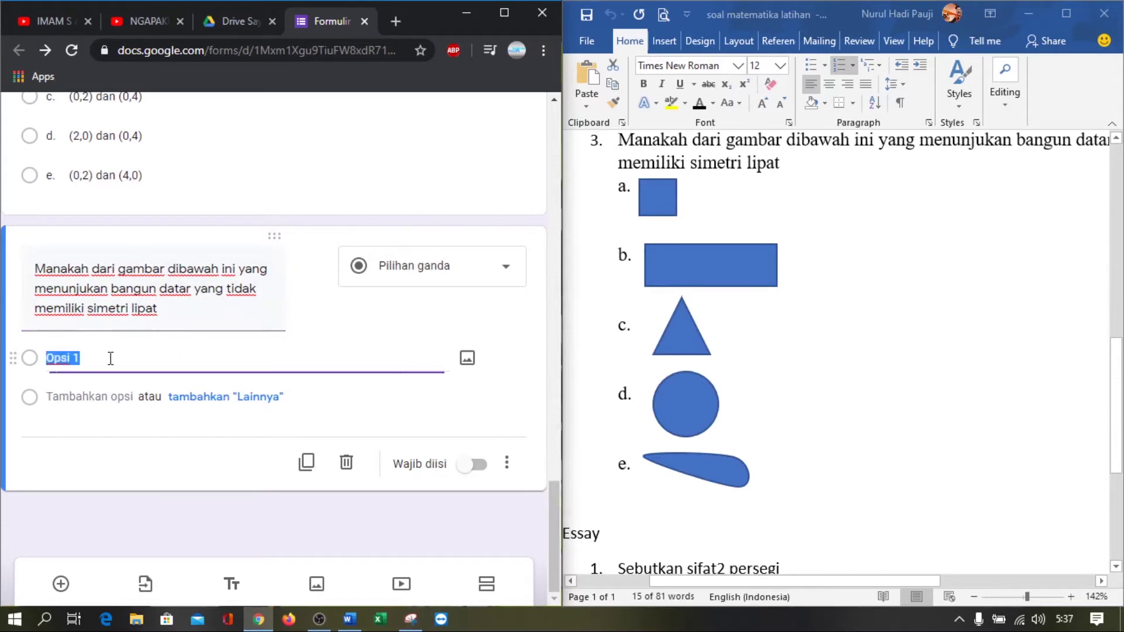
click(468, 359)
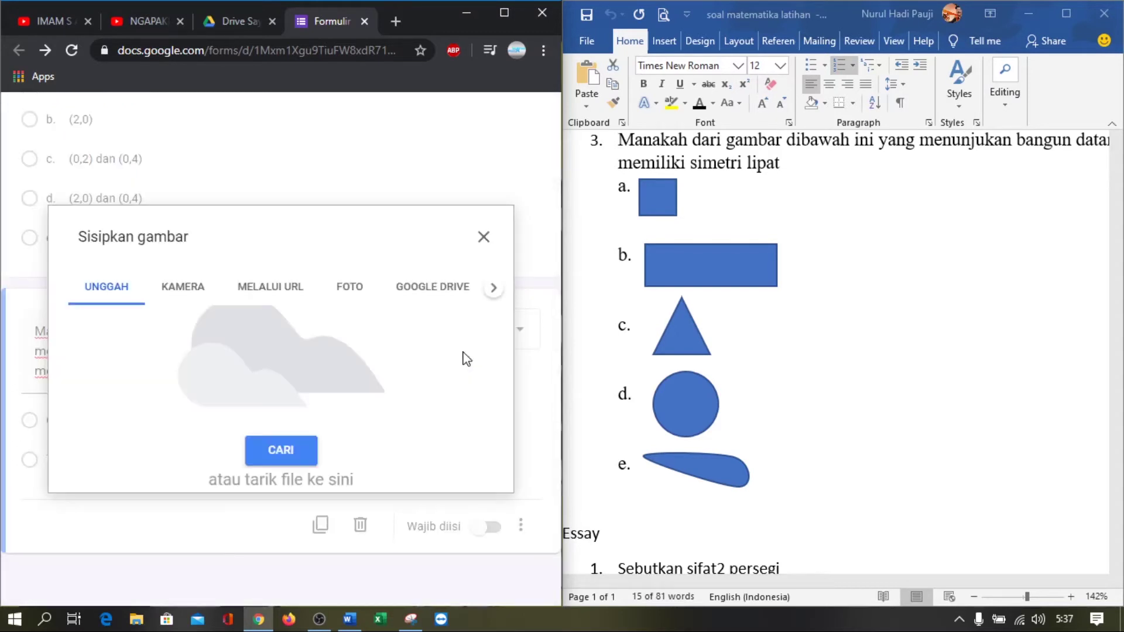
click(263, 446)
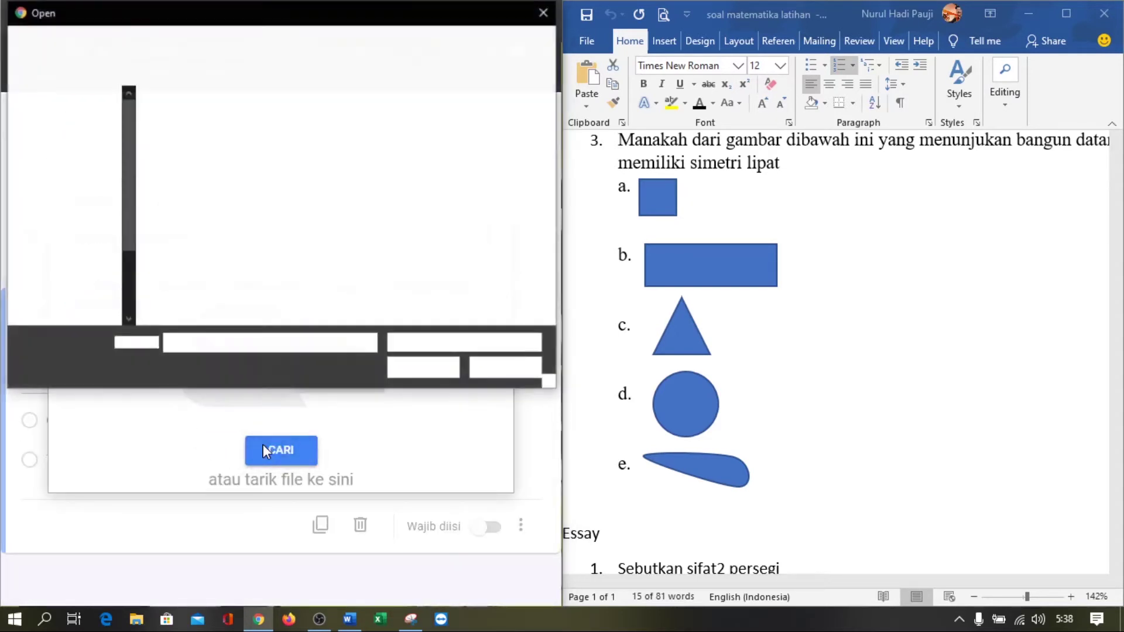
click(396, 170)
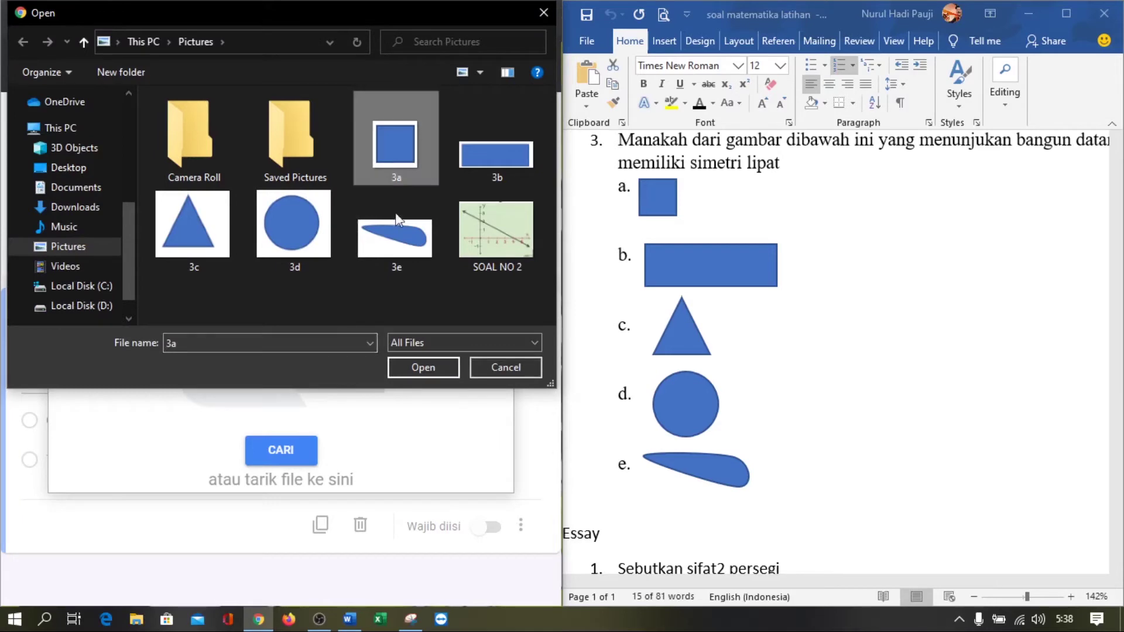
click(410, 370)
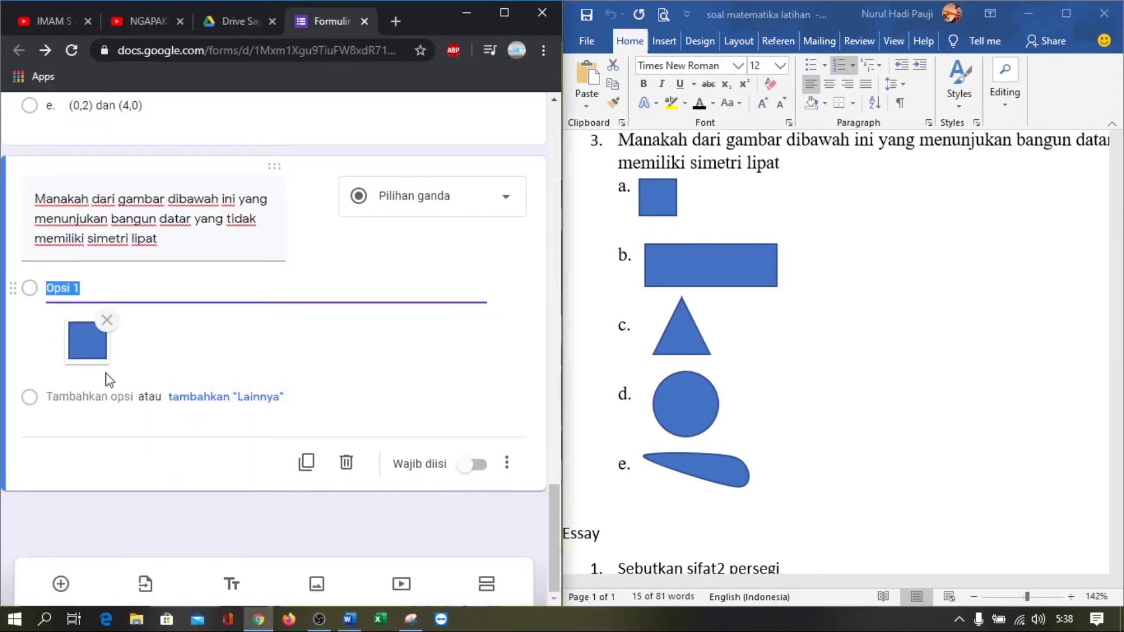
Add a second option showing the rectangle image 3b
click(103, 396)
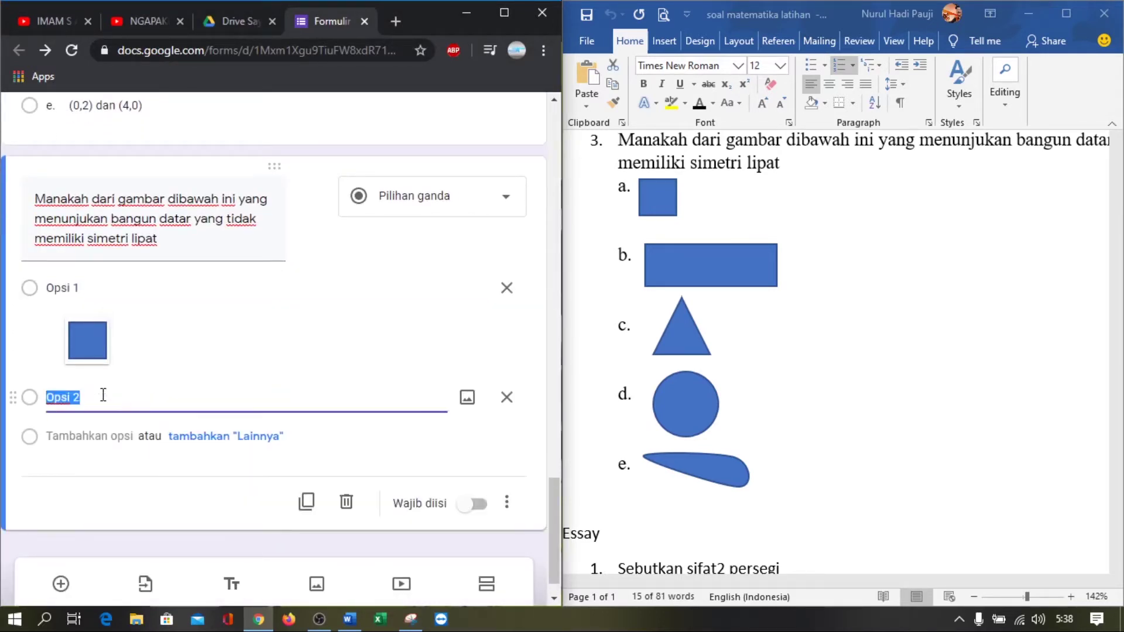
click(468, 397)
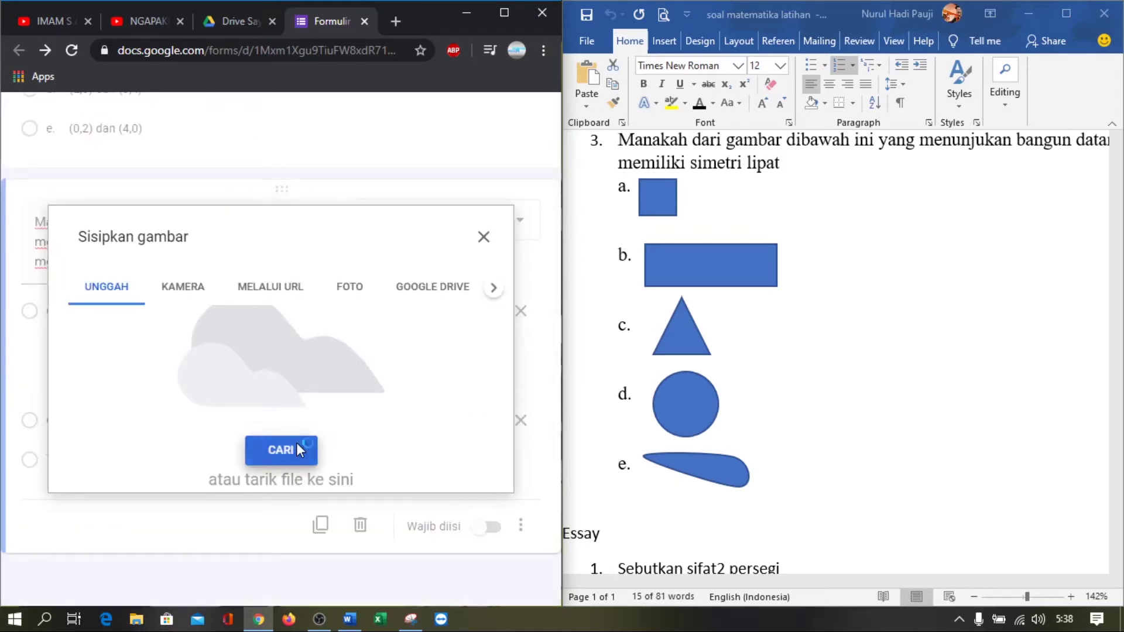
click(296, 445)
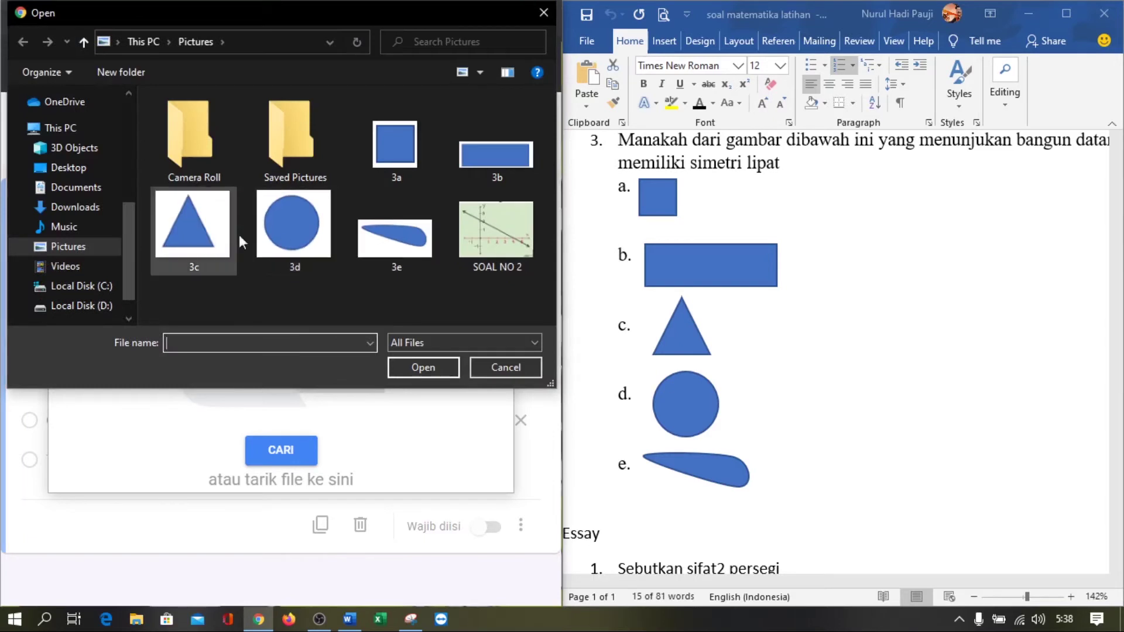
click(466, 167)
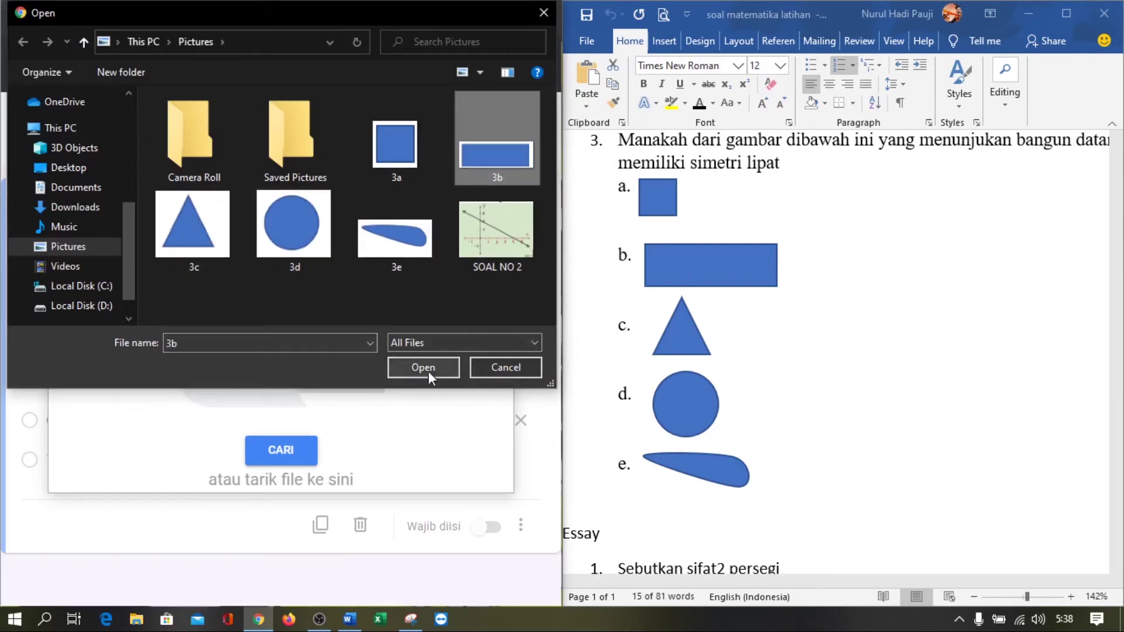
click(427, 371)
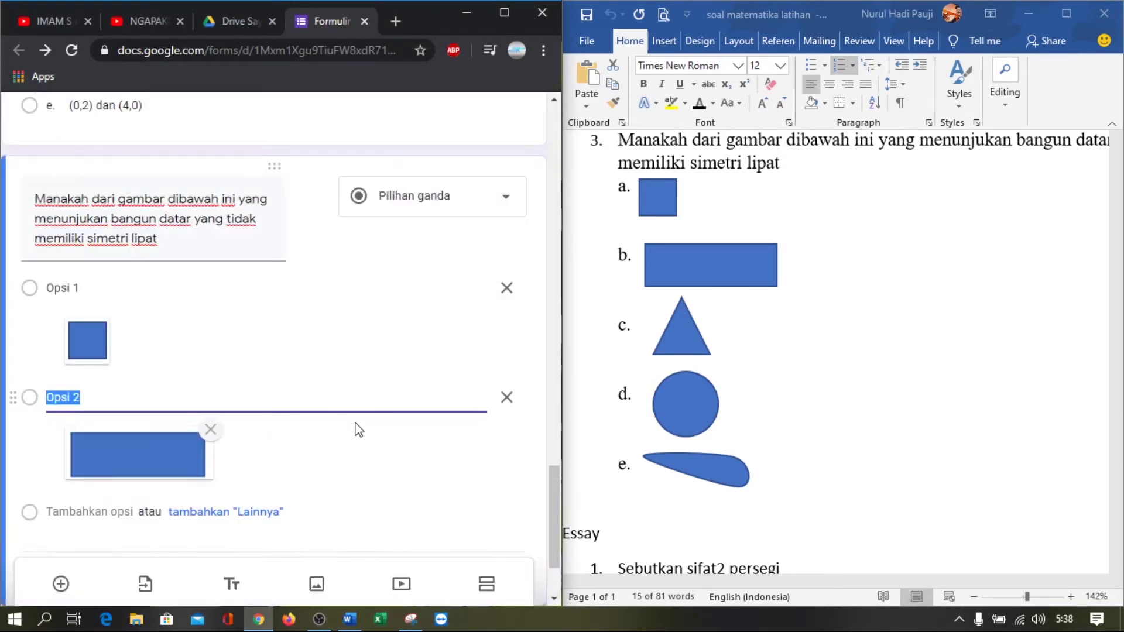
Add a third option with the triangle image 3c, then a fourth option
click(86, 396)
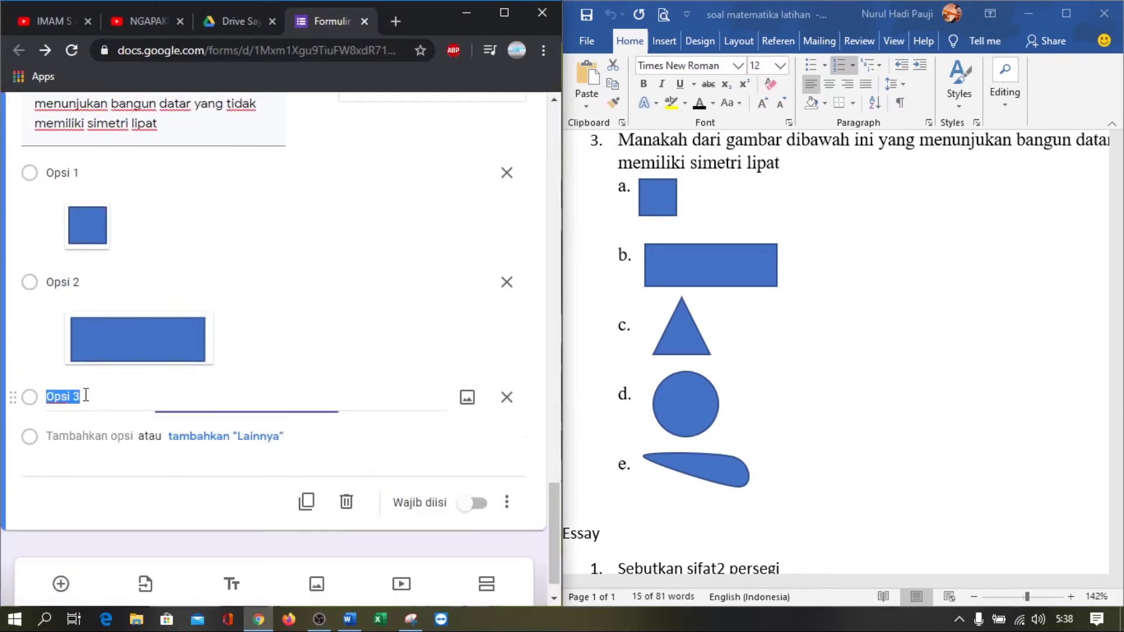
click(463, 397)
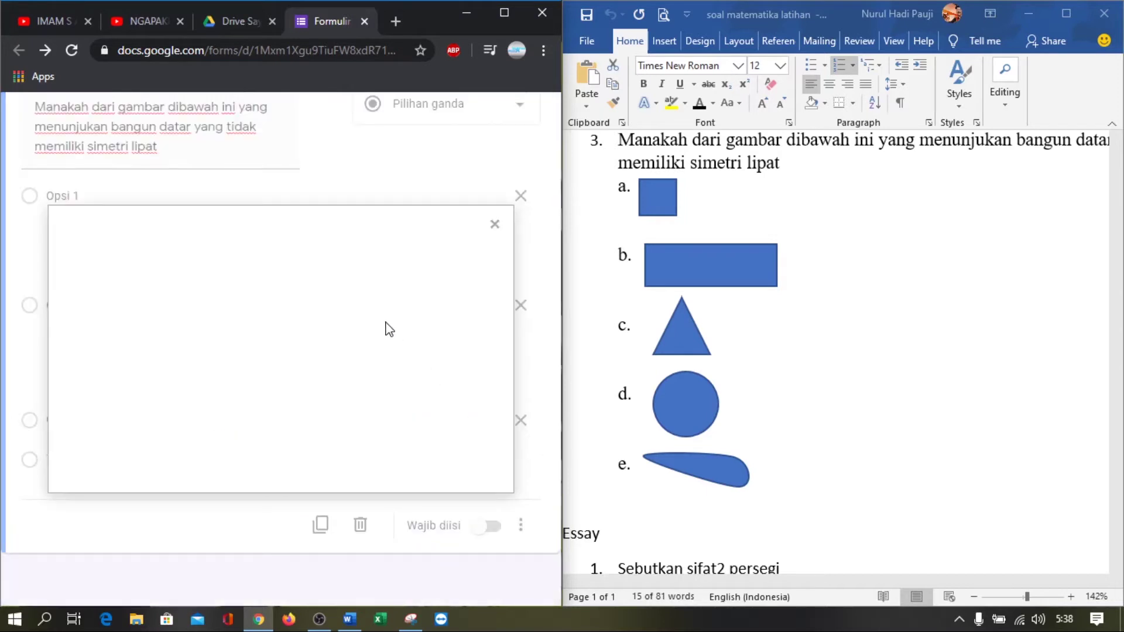
click(280, 450)
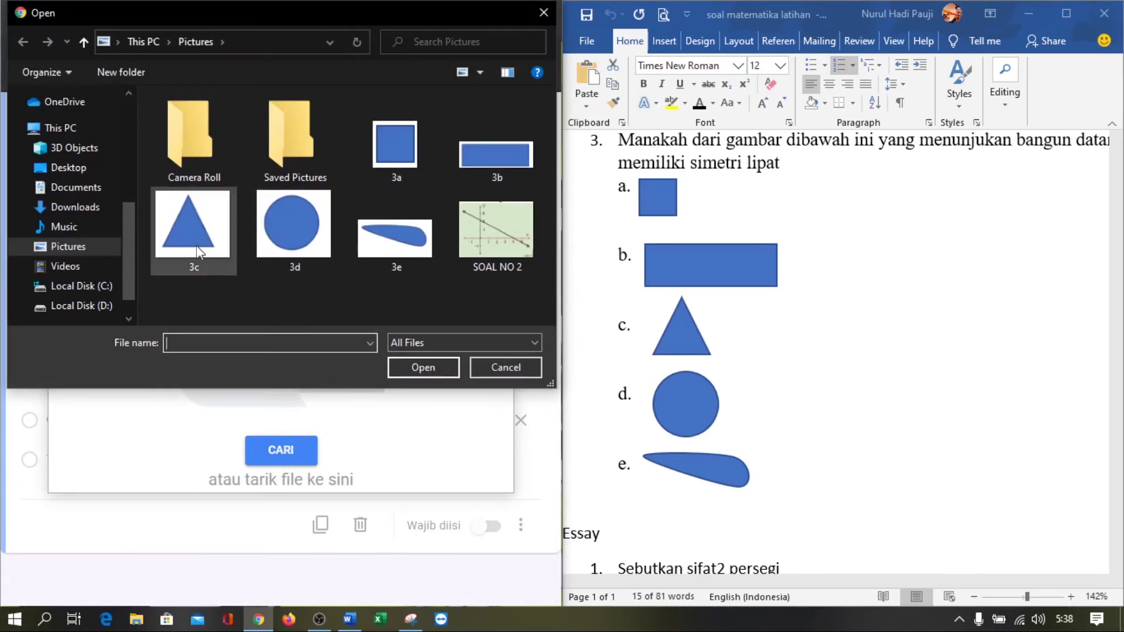
click(423, 367)
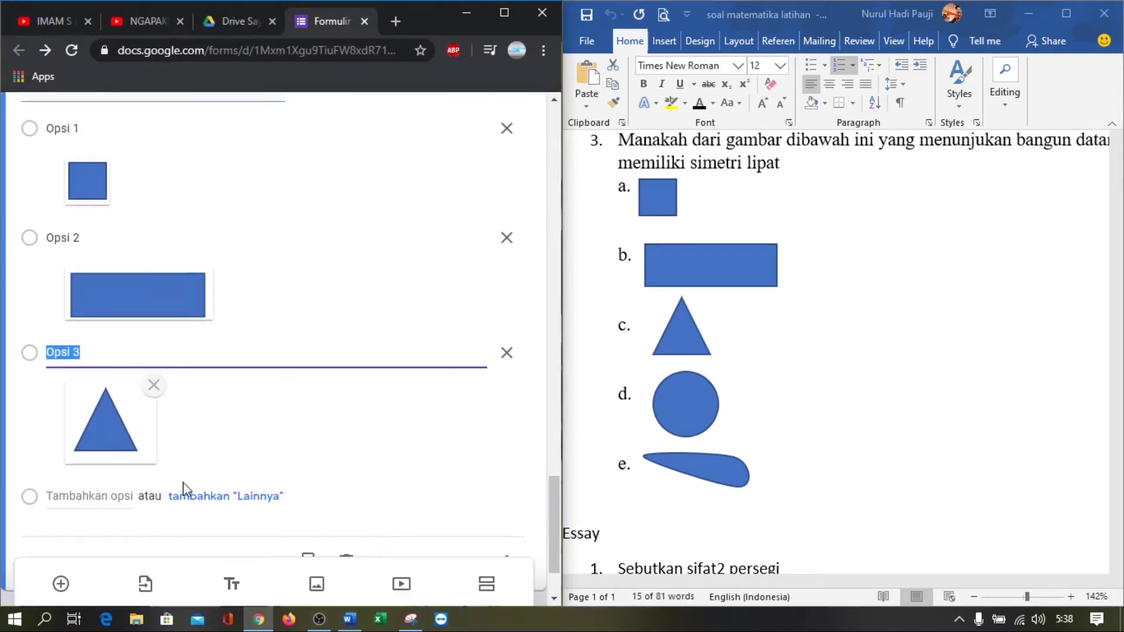
click(88, 395)
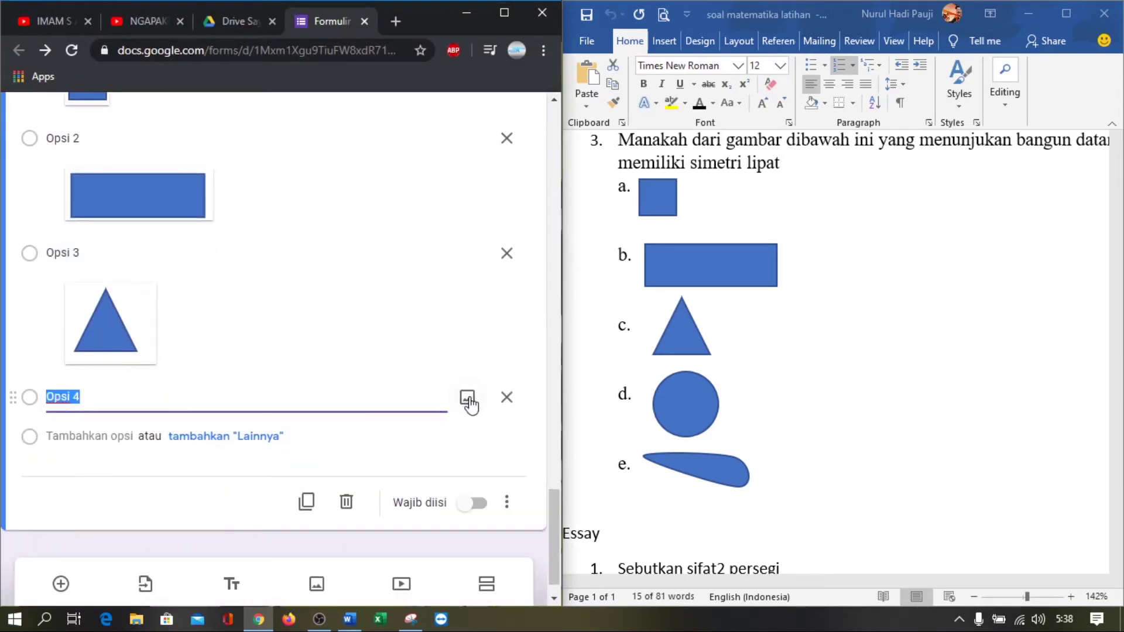
Attach the circle image 3d to Opsi 4
click(468, 401)
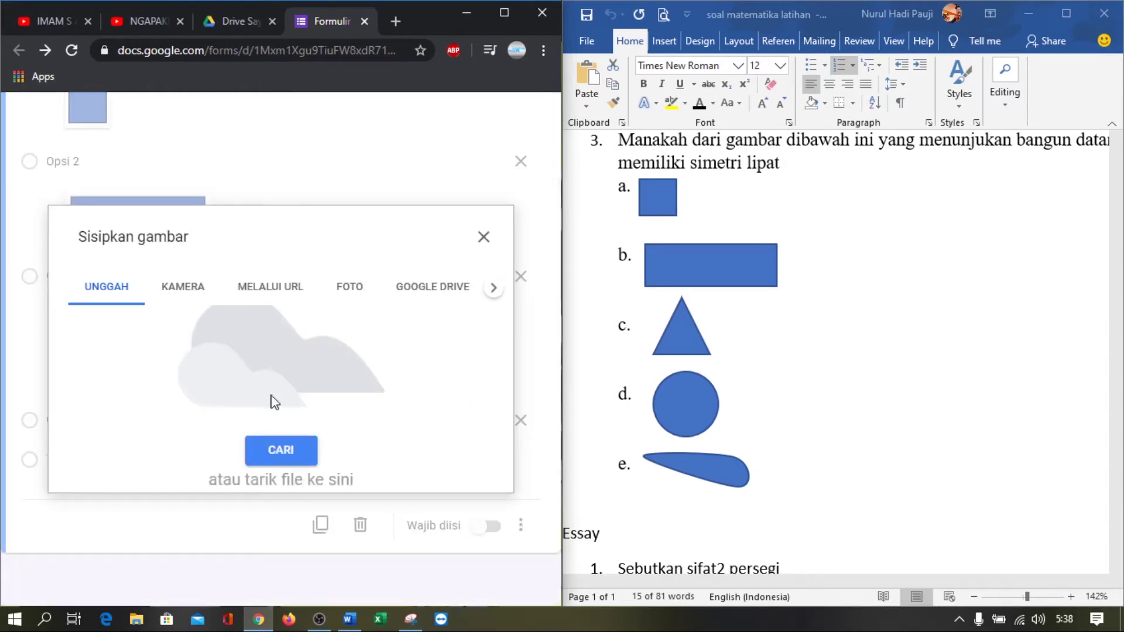
click(271, 452)
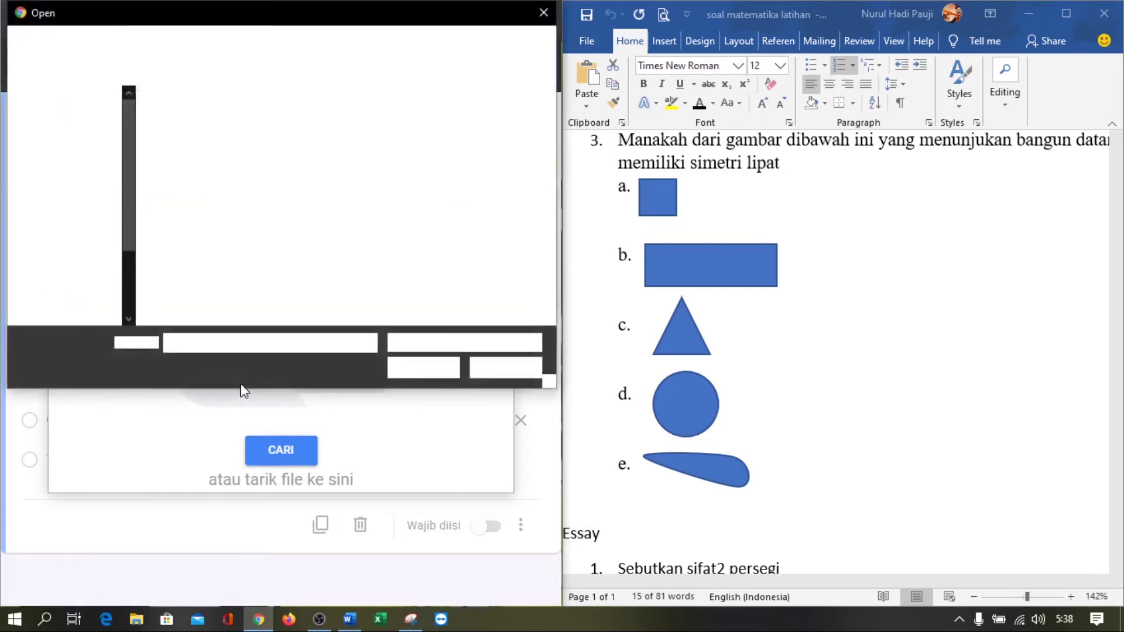
click(293, 234)
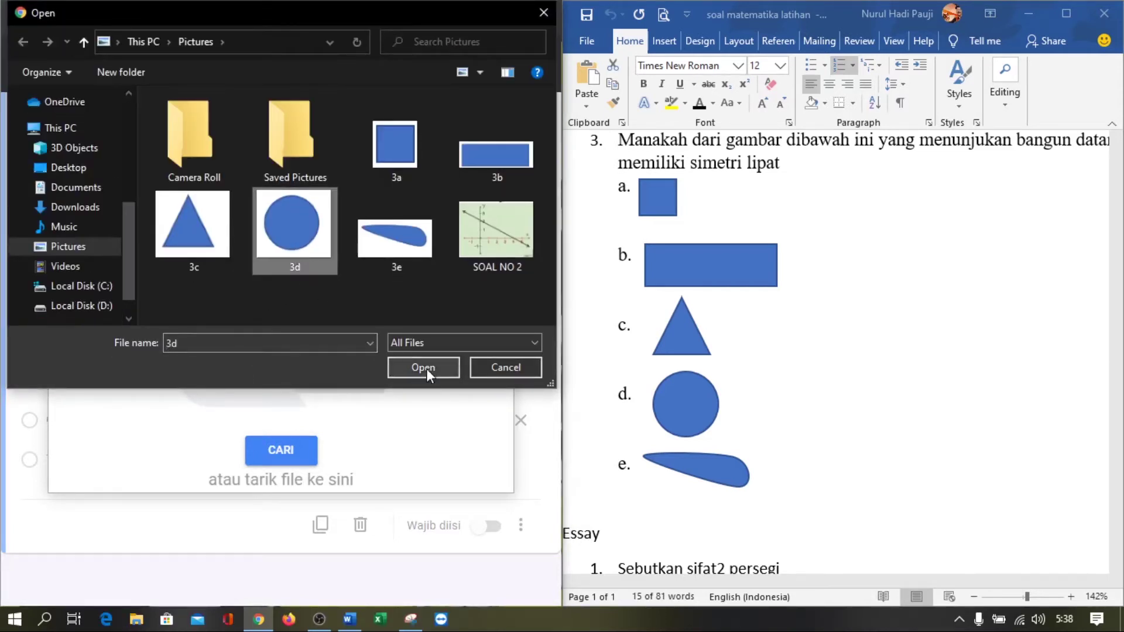
click(425, 367)
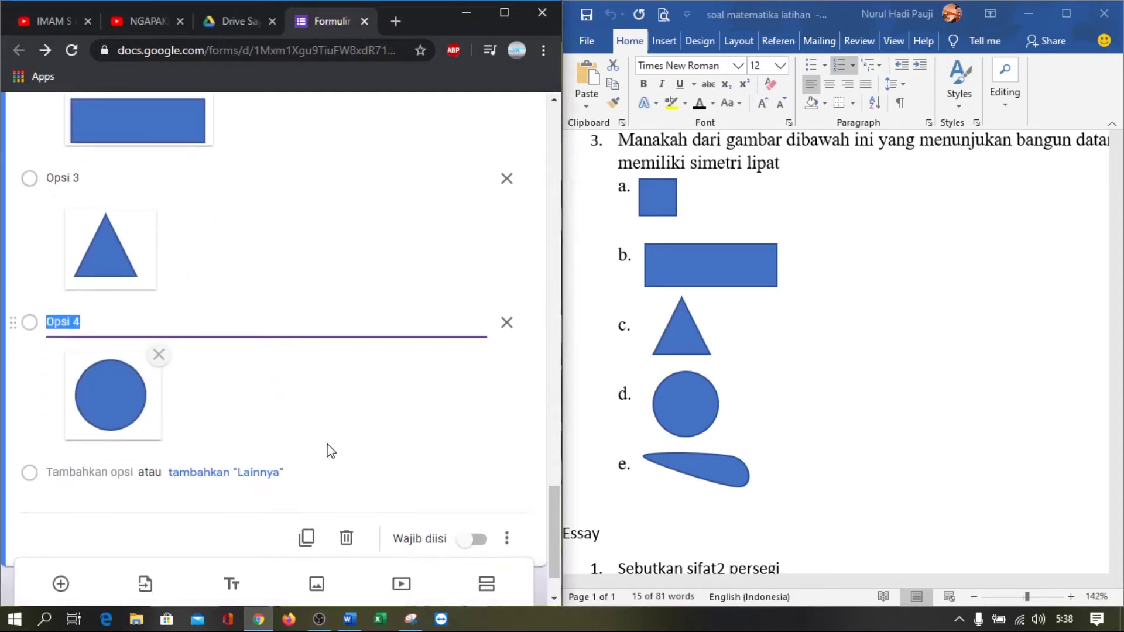
Add Opsi 5 with the teardrop image 3e and zoom the form out
click(104, 472)
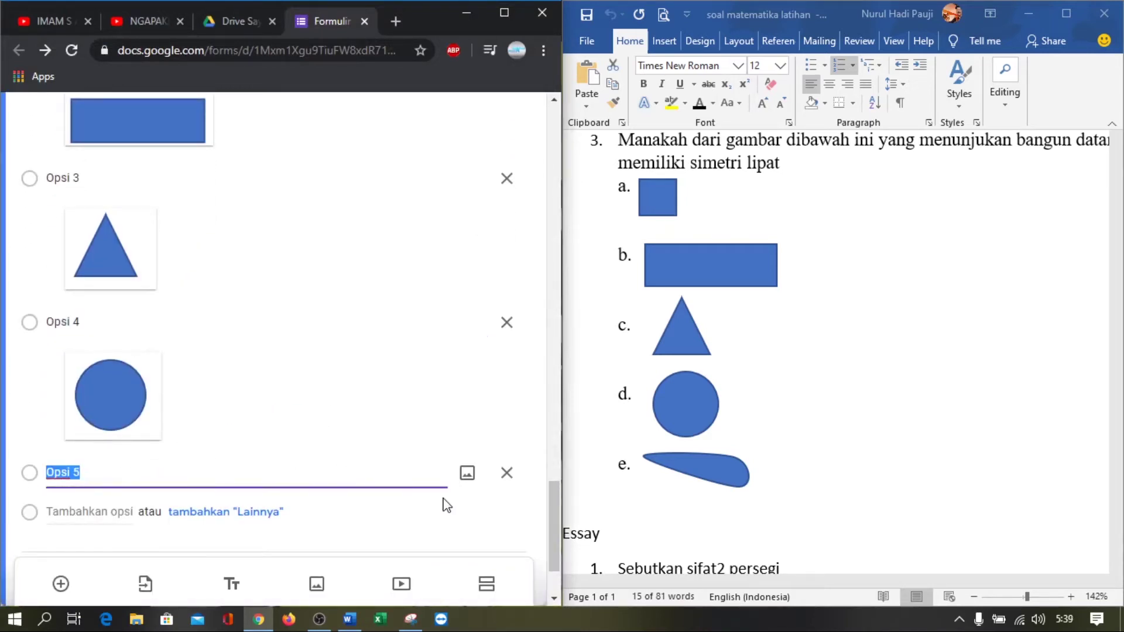
click(467, 393)
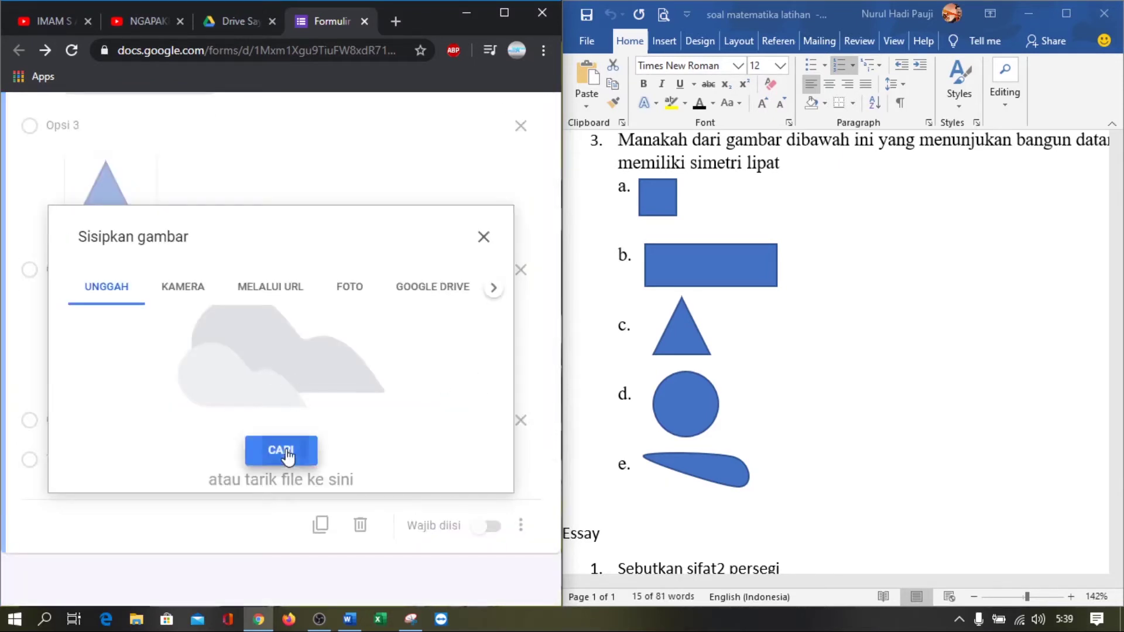
click(285, 449)
click(386, 257)
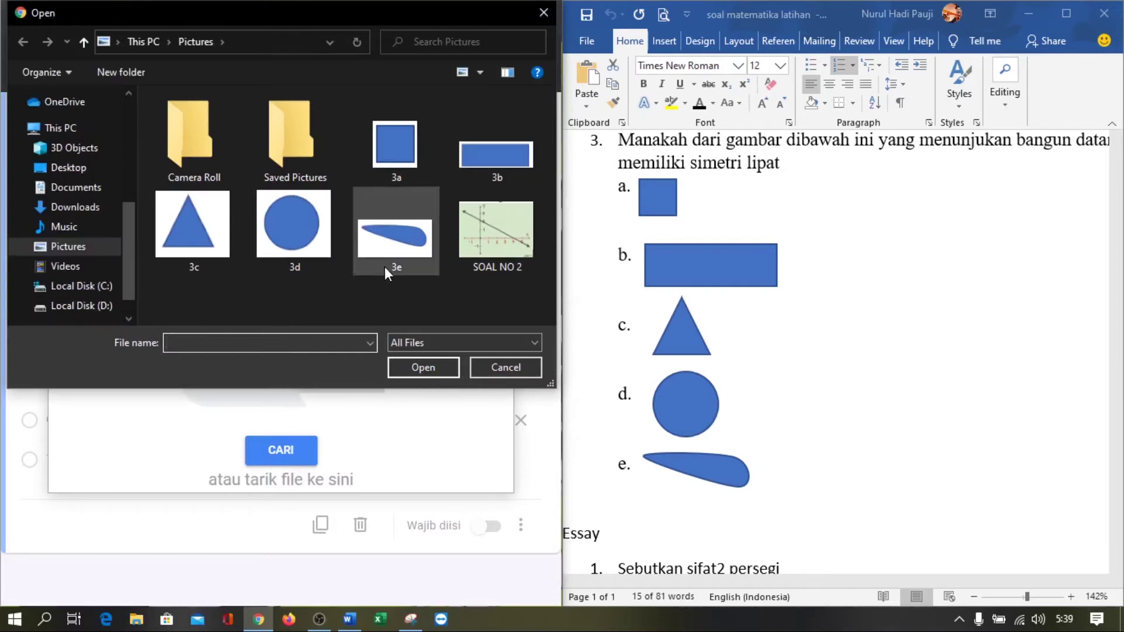
click(424, 369)
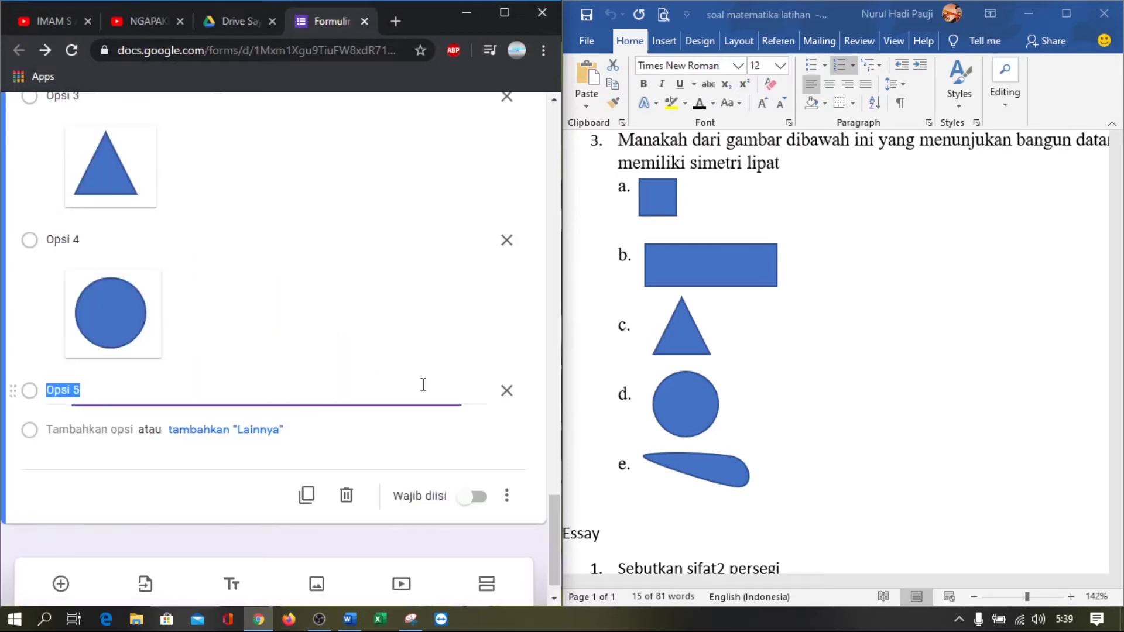
scroll(322, 396, up, 3)
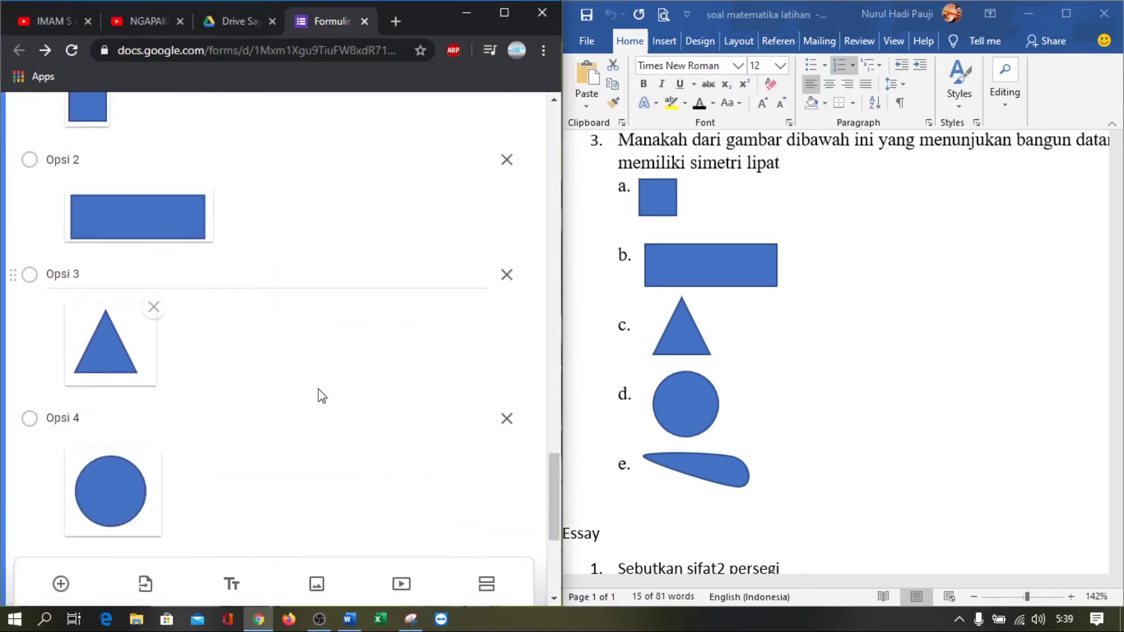
key(ctrl+minus)
key(ctrl+minus)
key(ctrl+minus)
scroll(321, 394, up, 3)
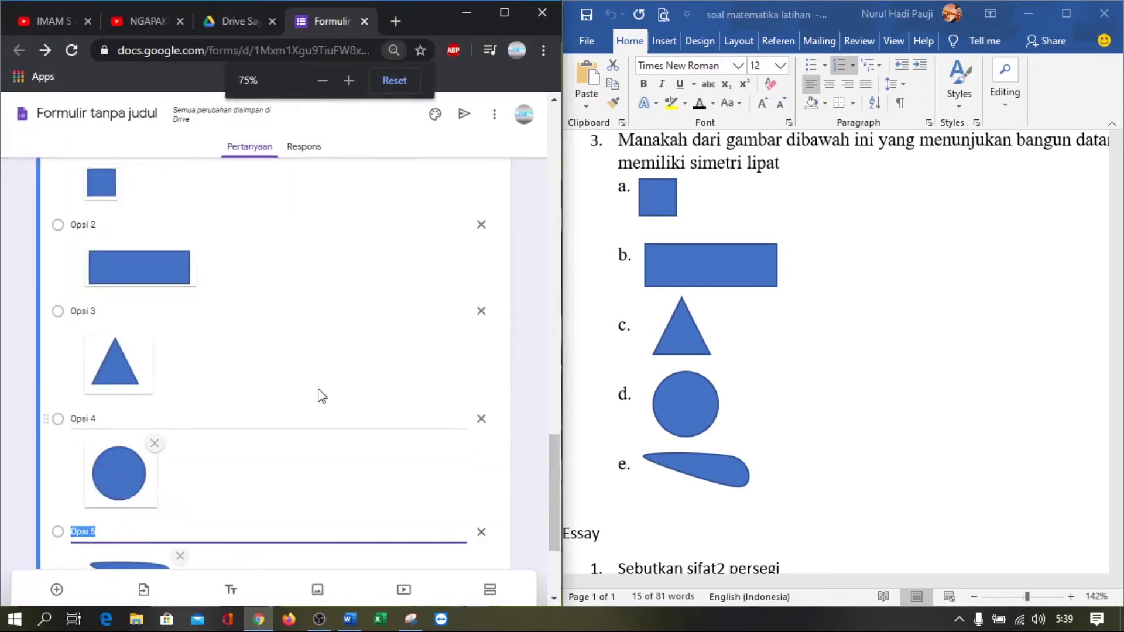
scroll(316, 389, down, 5)
scroll(320, 391, down, 1)
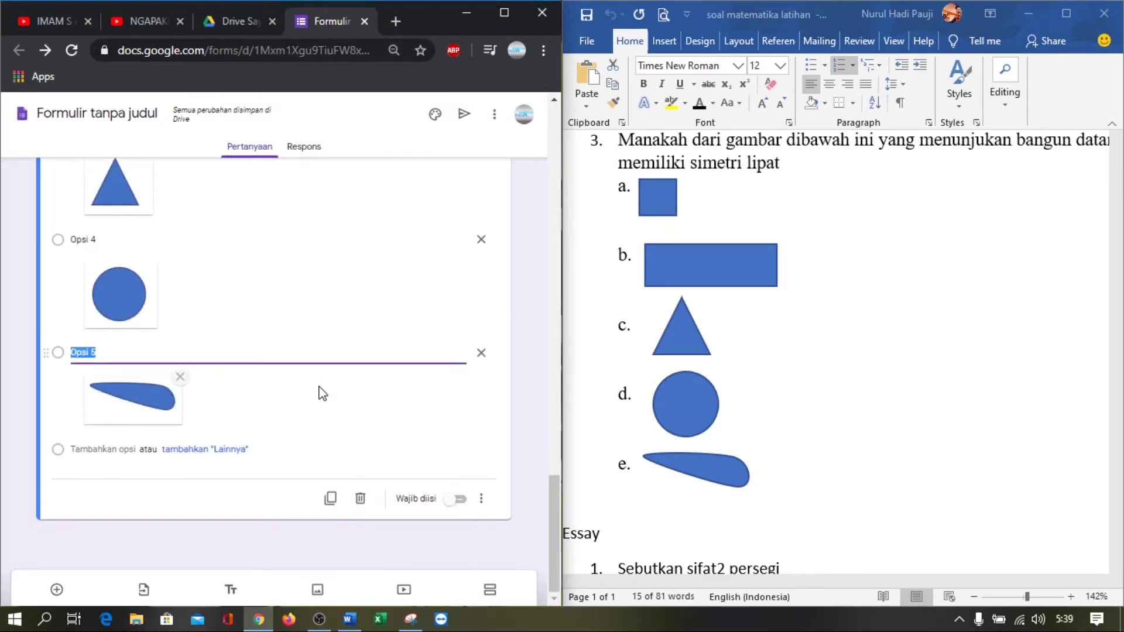
scroll(679, 459, down, 3)
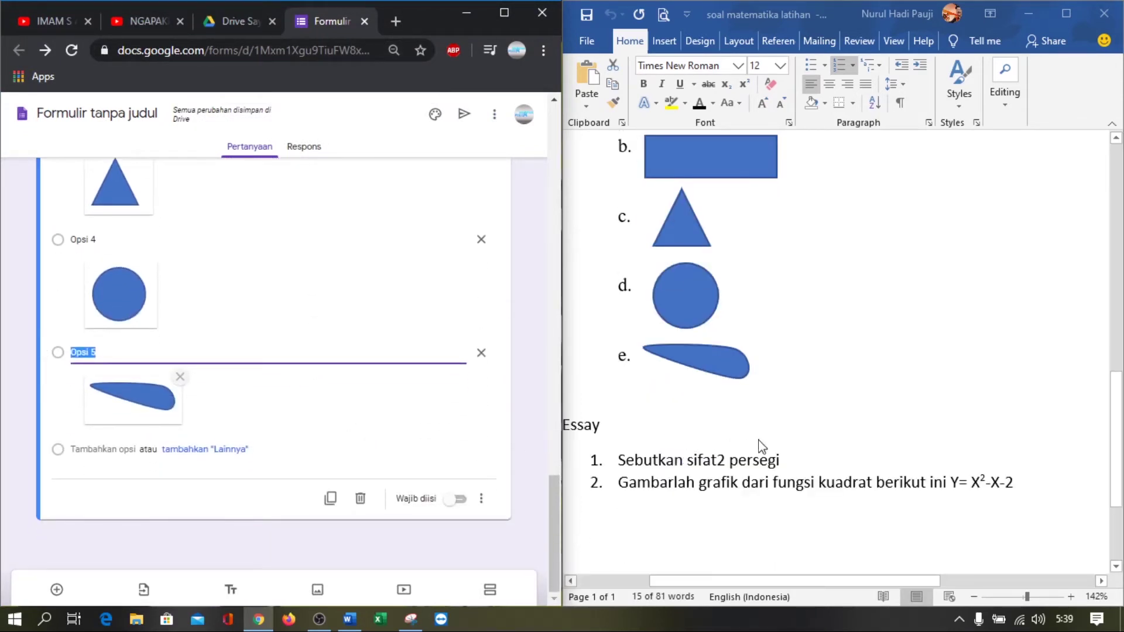
Turn on Wajib diisi for the shapes question
click(793, 455)
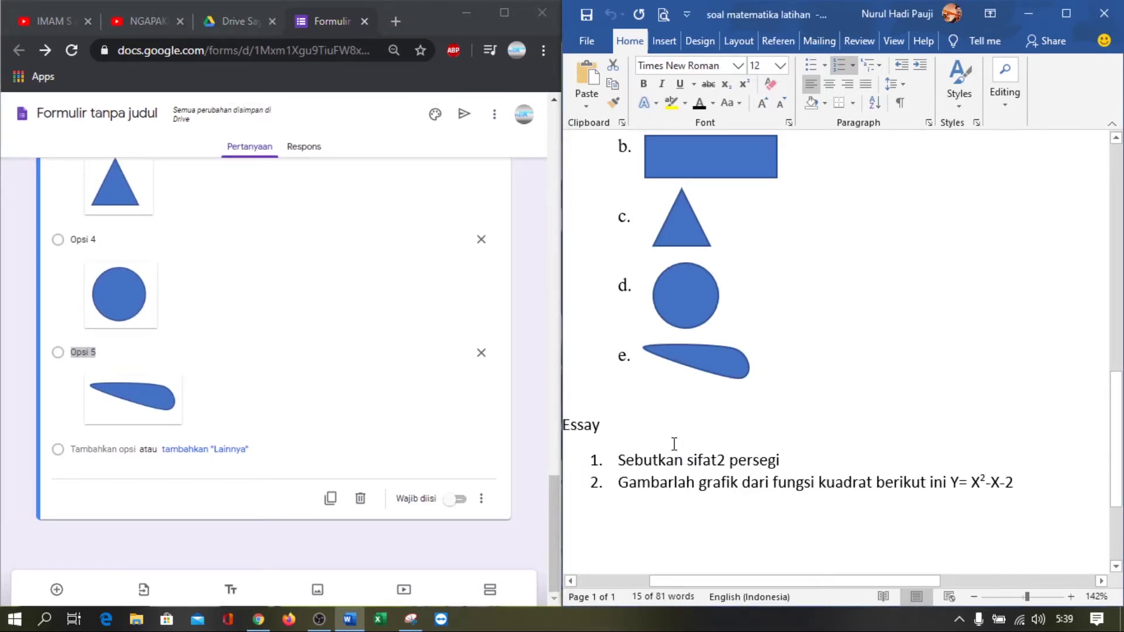
scroll(245, 301, up, 5)
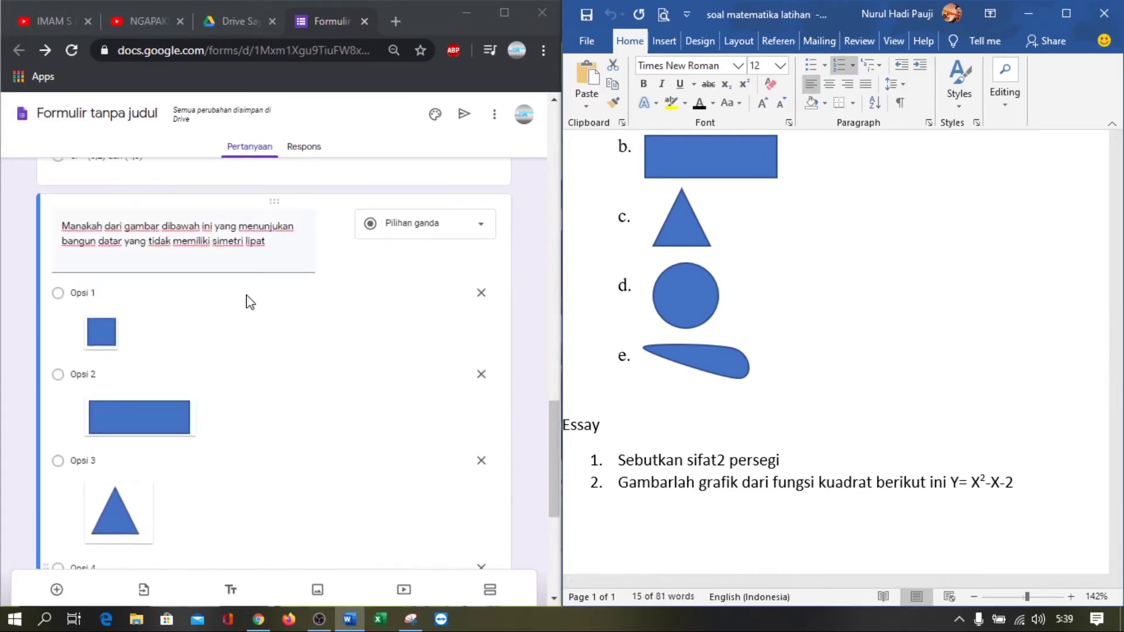
scroll(250, 302, down, 5)
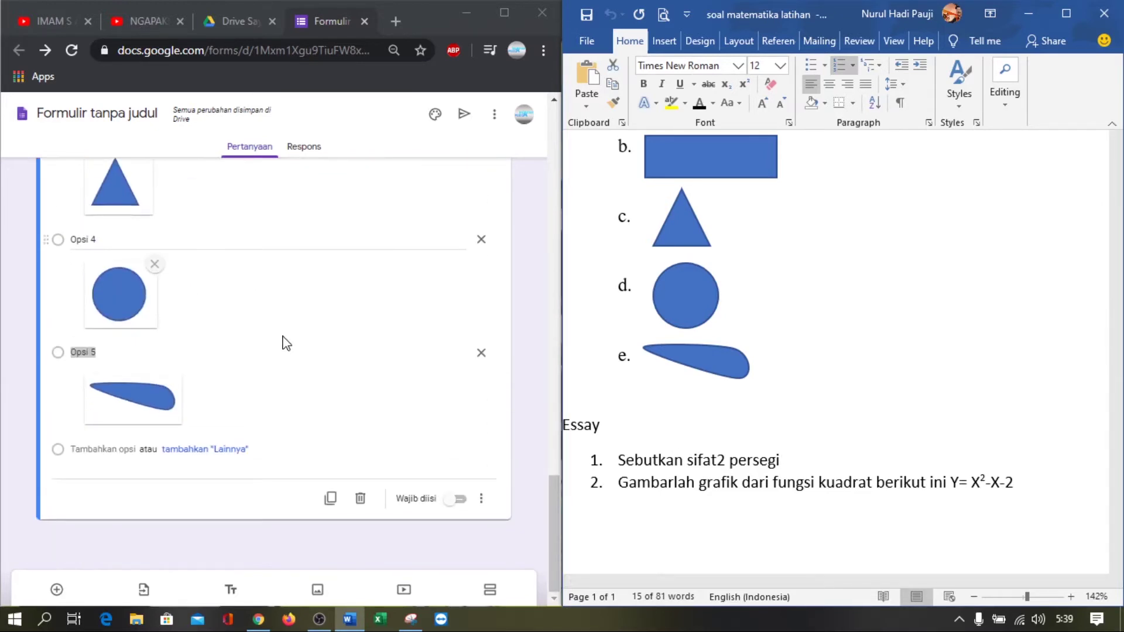
click(459, 502)
click(459, 502)
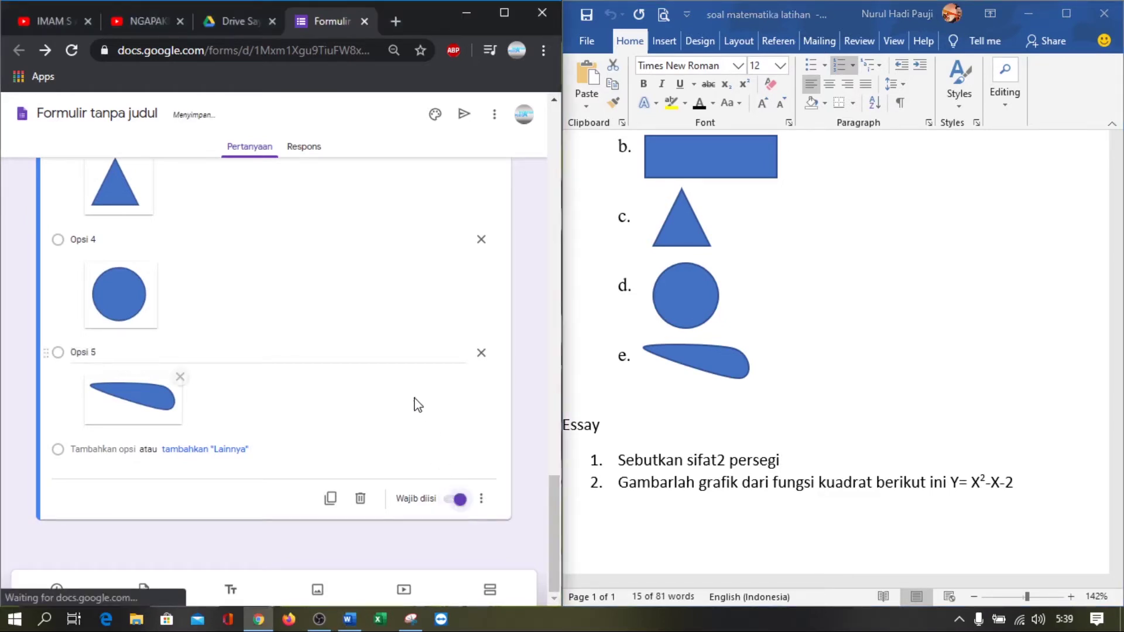
Add a new section titled 'essay'
scroll(431, 410, up, 3)
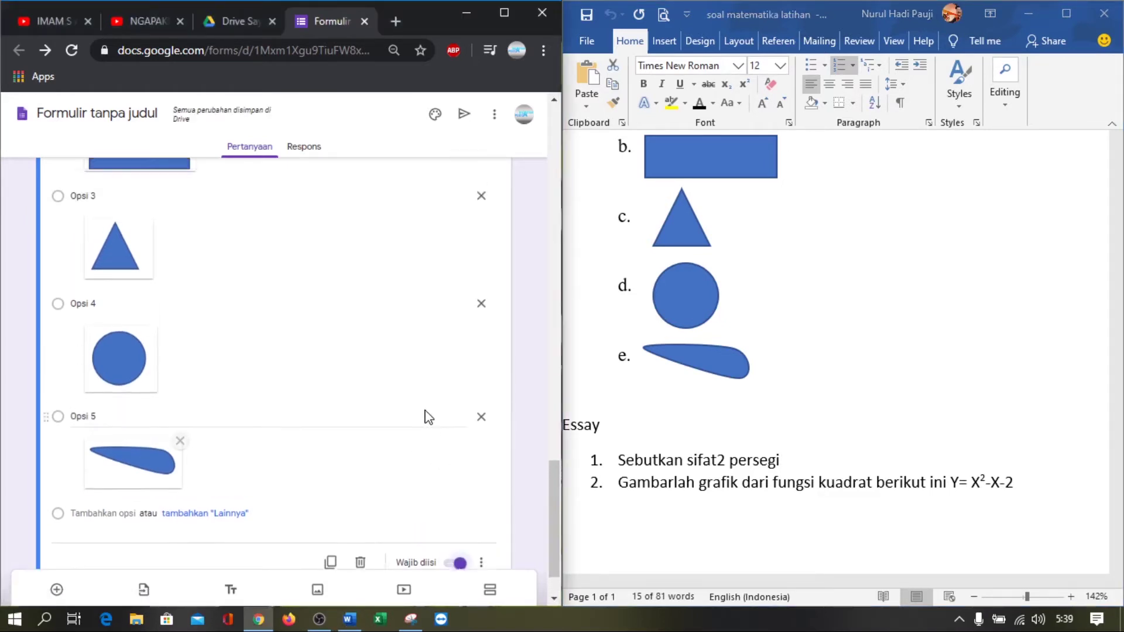
scroll(462, 486, down, 3)
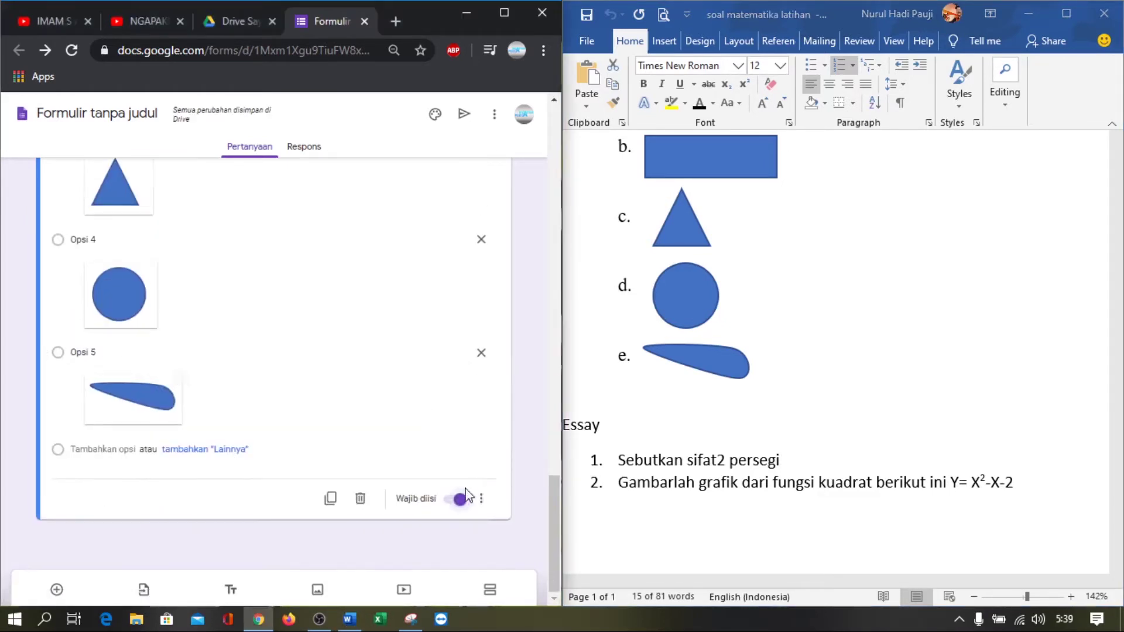
click(491, 595)
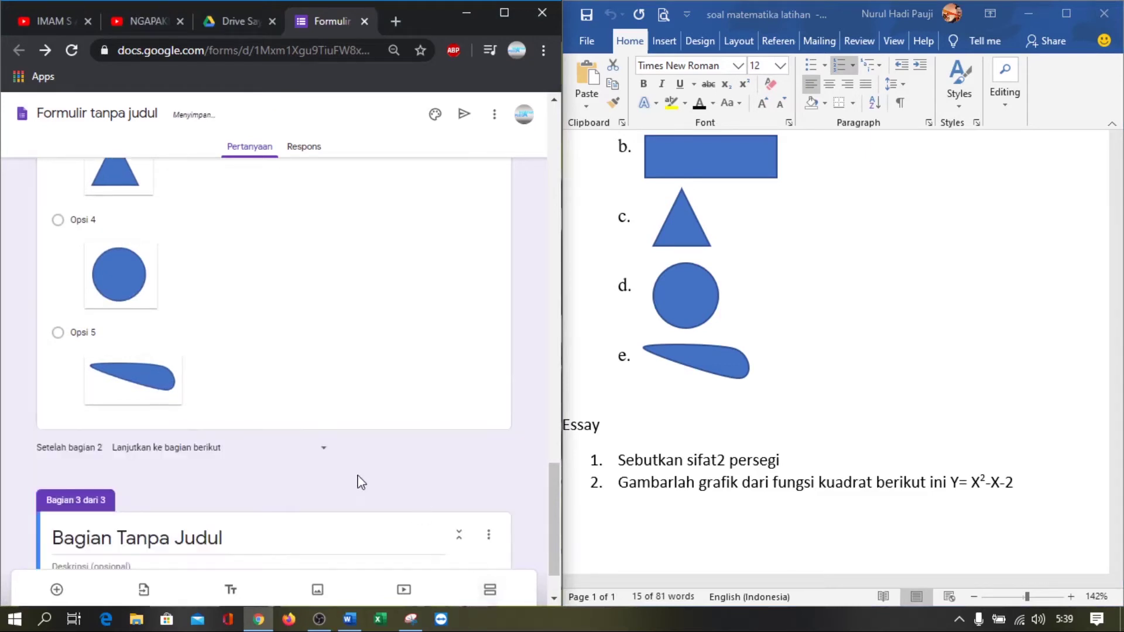
click(269, 537)
text(e)
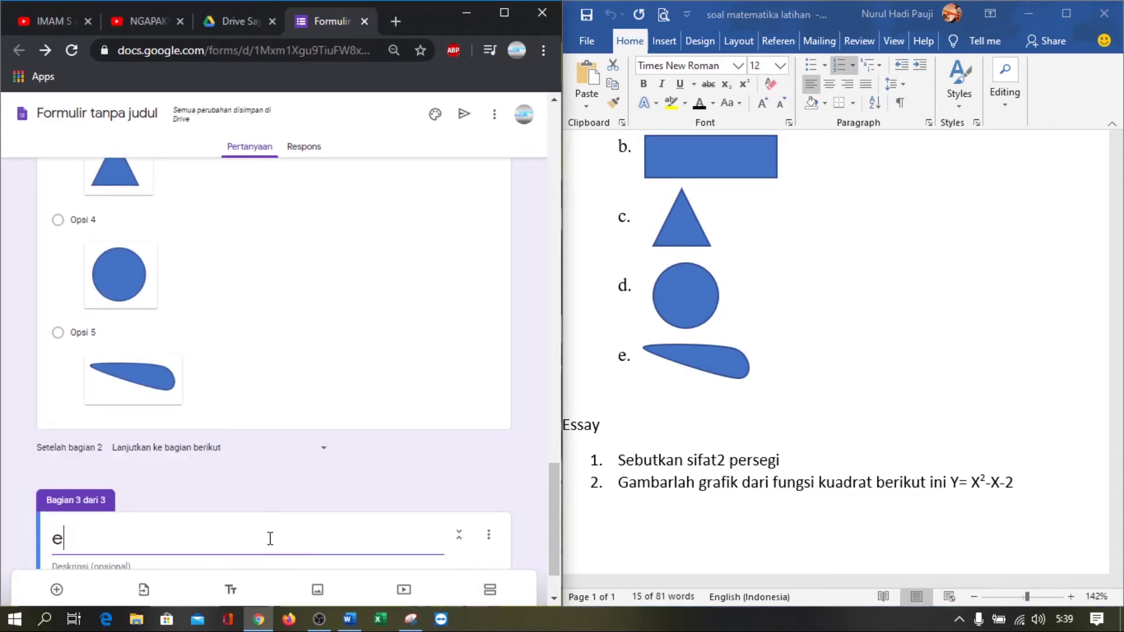
text(ssay)
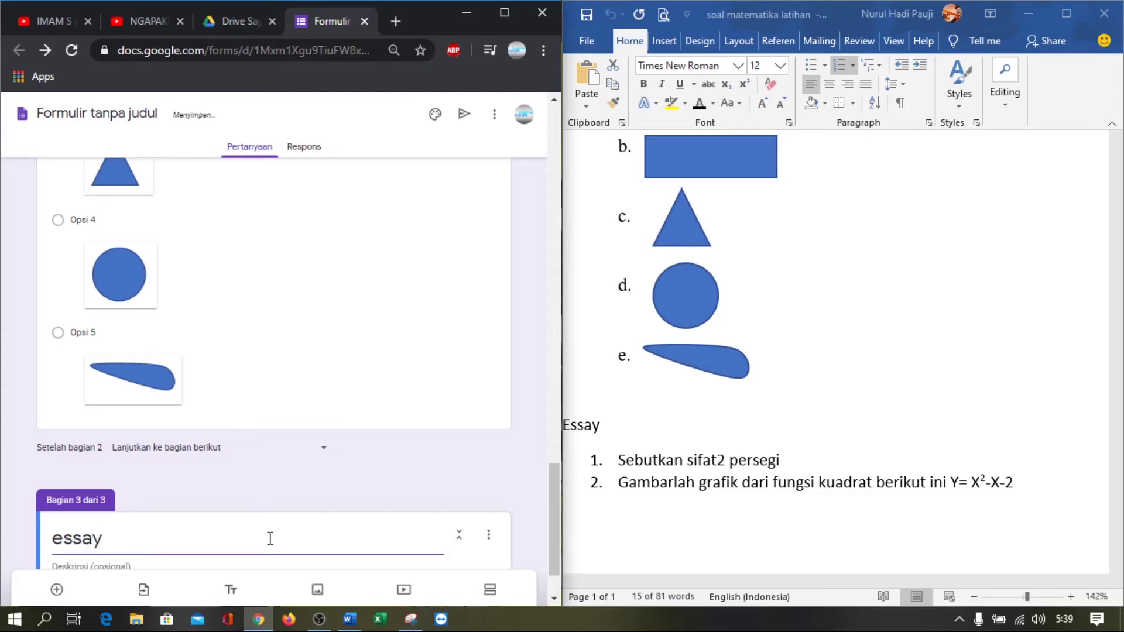
scroll(270, 543, down, 1)
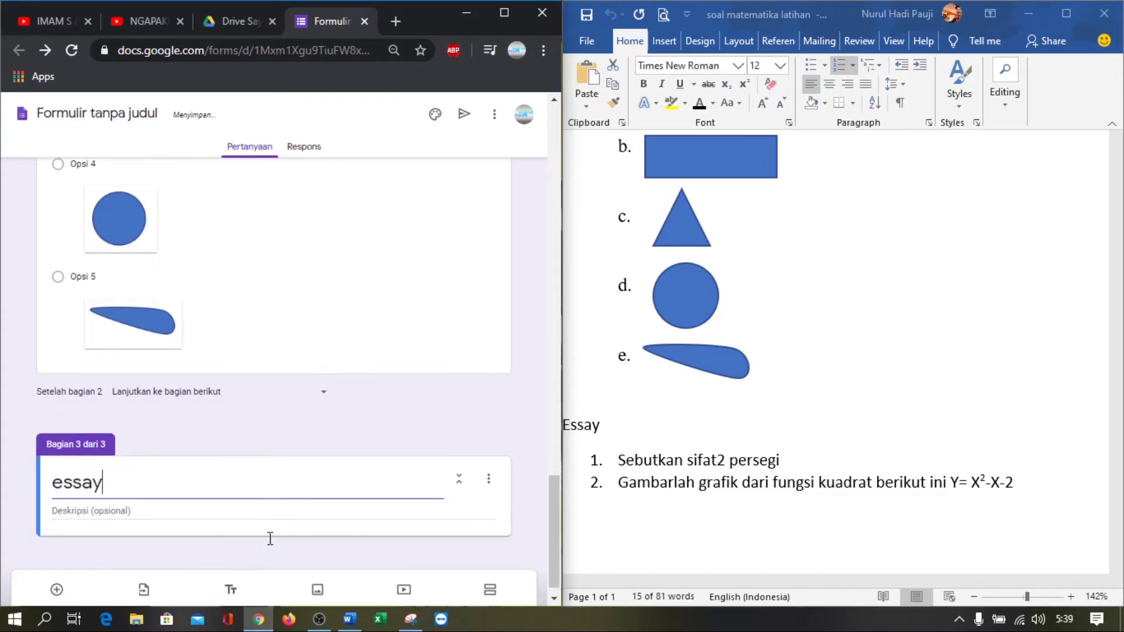
Add a question titled '1. Sebutkan sifat2 persegi' copied from Word
click(57, 591)
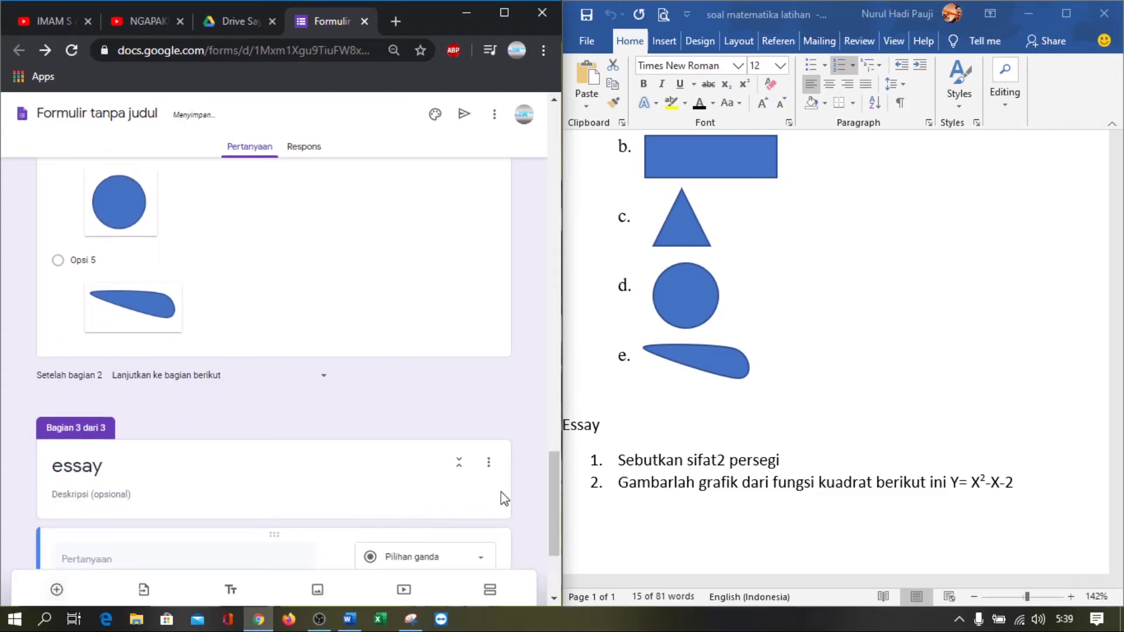
click(645, 468)
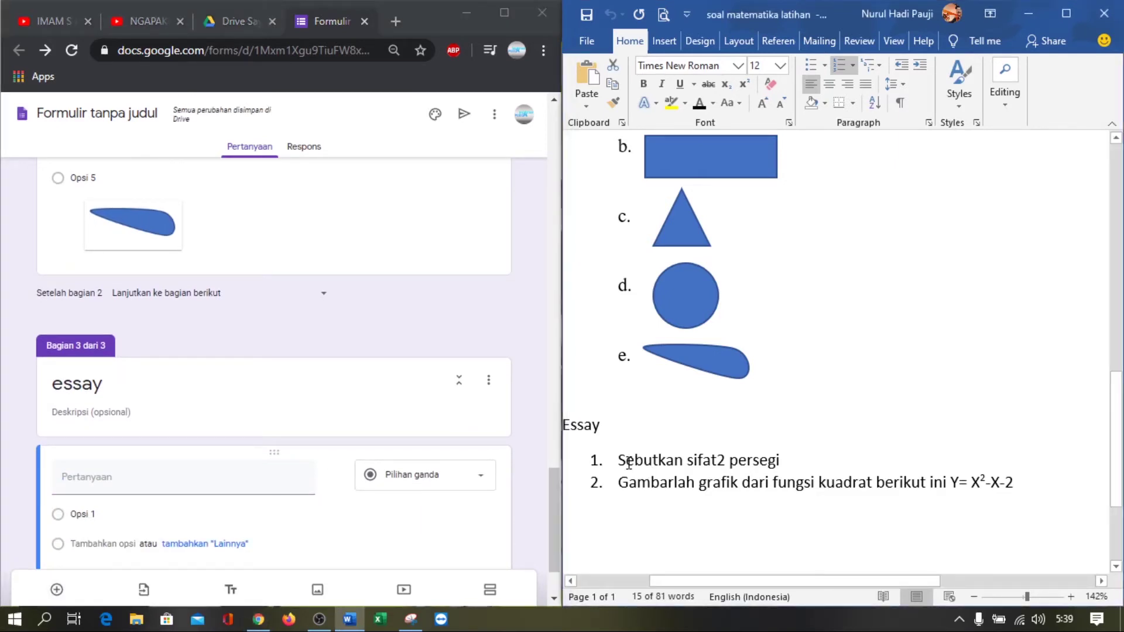
drag(621, 462, 788, 462)
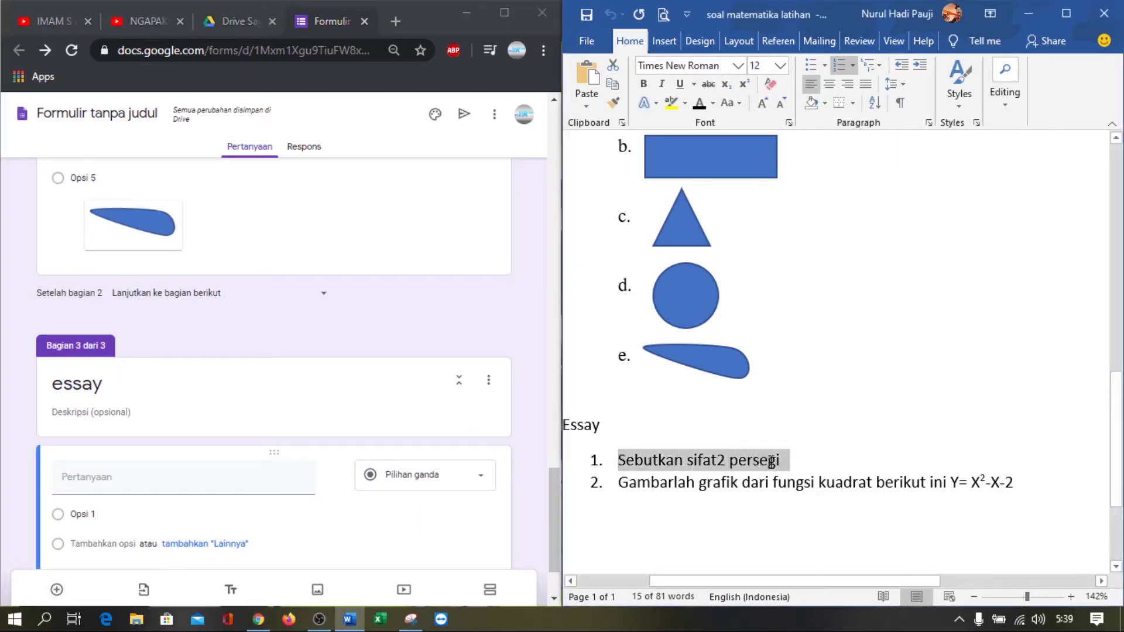
key(ctrl+c)
click(150, 485)
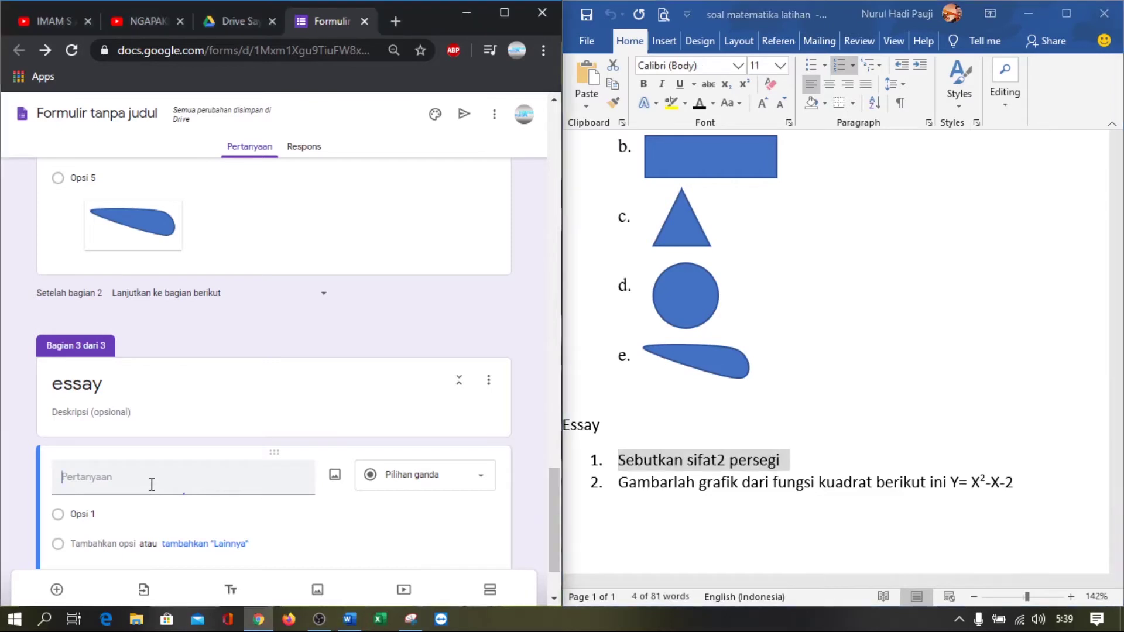
key(ctrl+v)
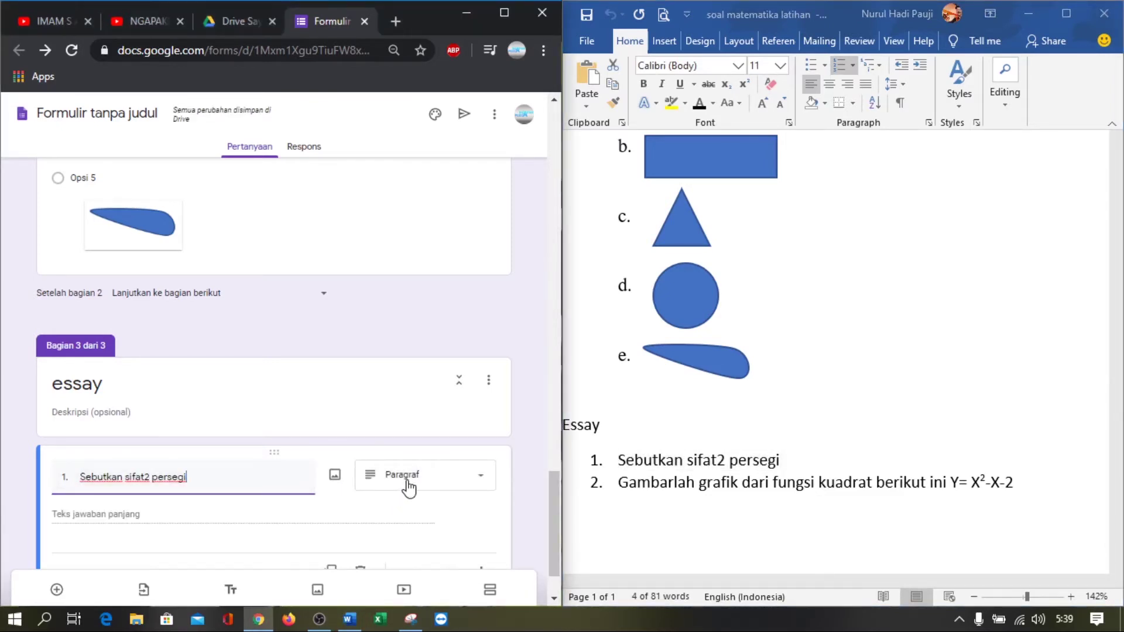
Select essay question 2's text in Word and add another blank question
click(655, 511)
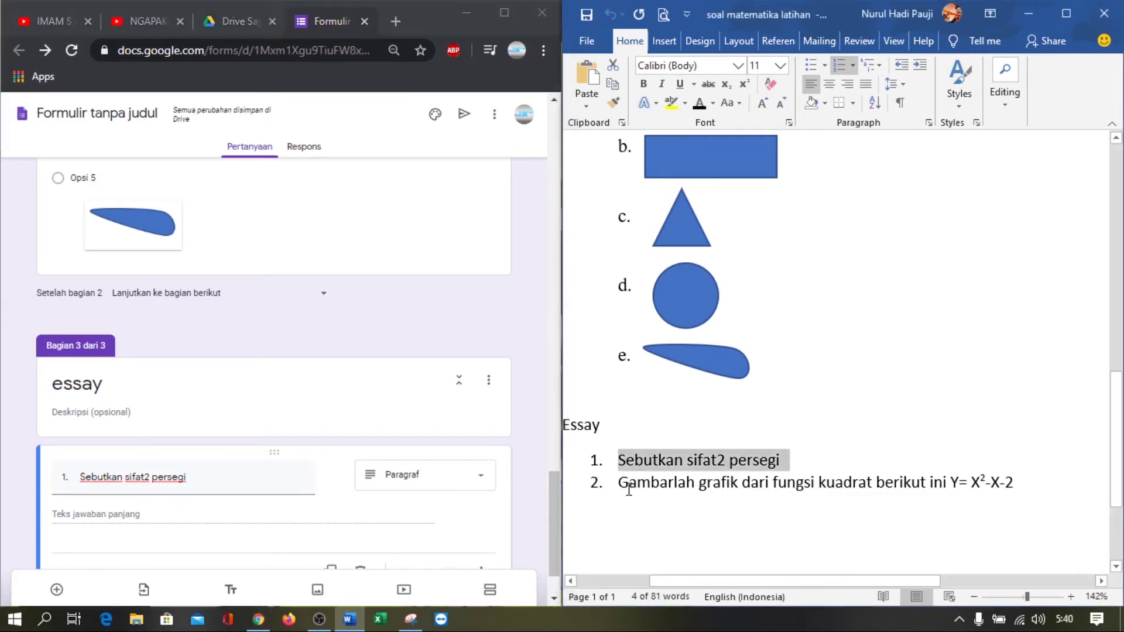
drag(621, 482, 1020, 494)
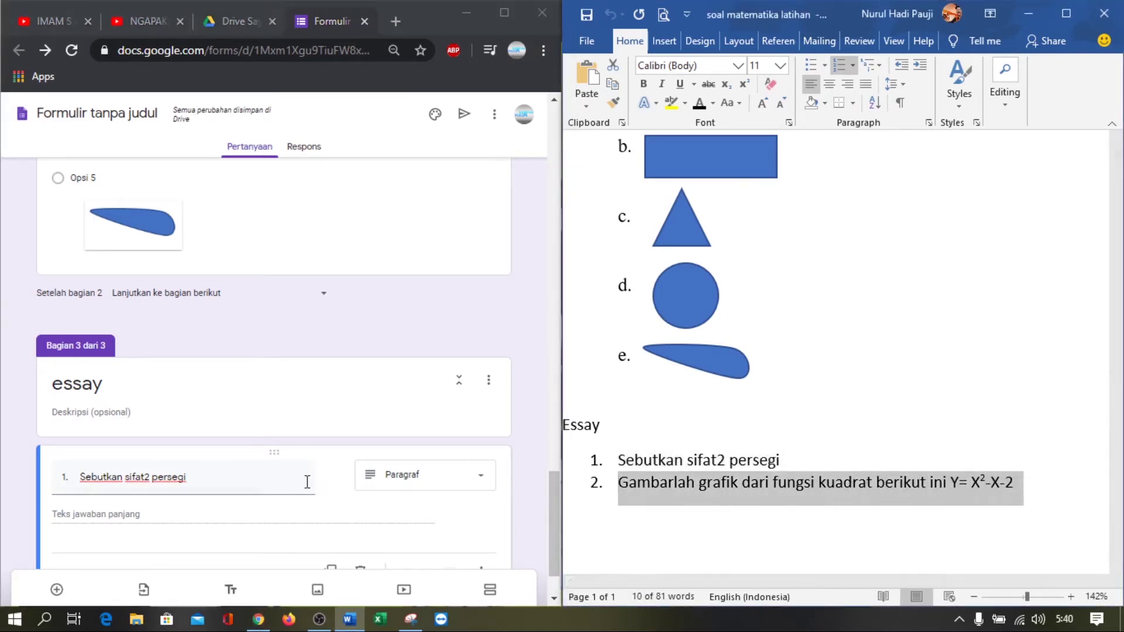
scroll(352, 527, down, 1)
click(57, 589)
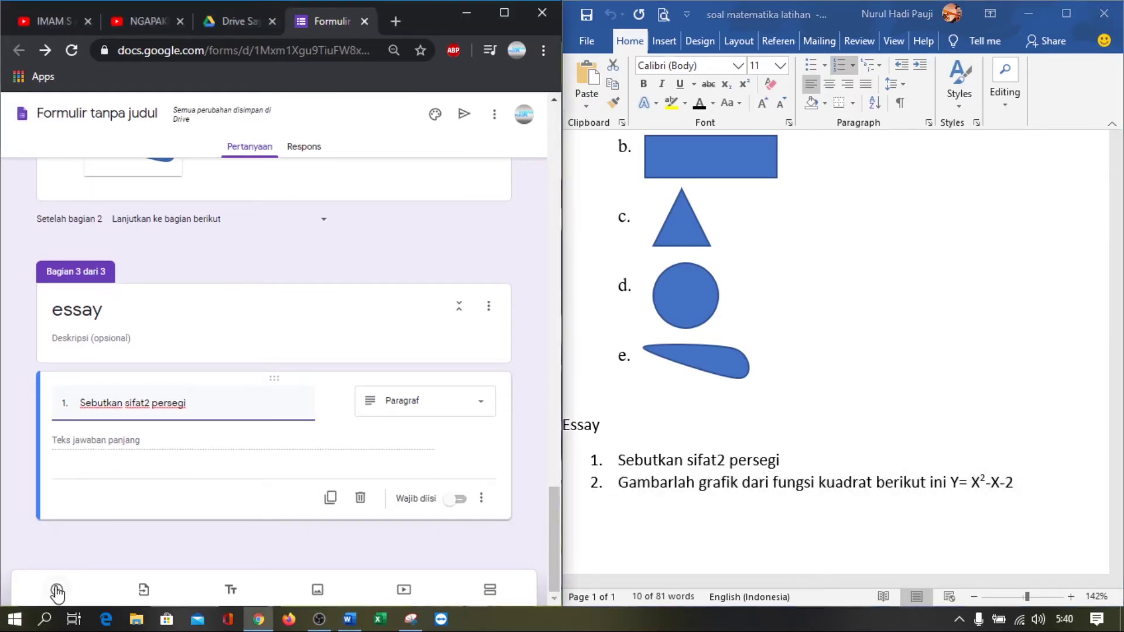
Paste '2. Gambarlah grafik dari fungsi kuadrat berikut ini Y= X2-X-2' as the question title
key(ctrl+v)
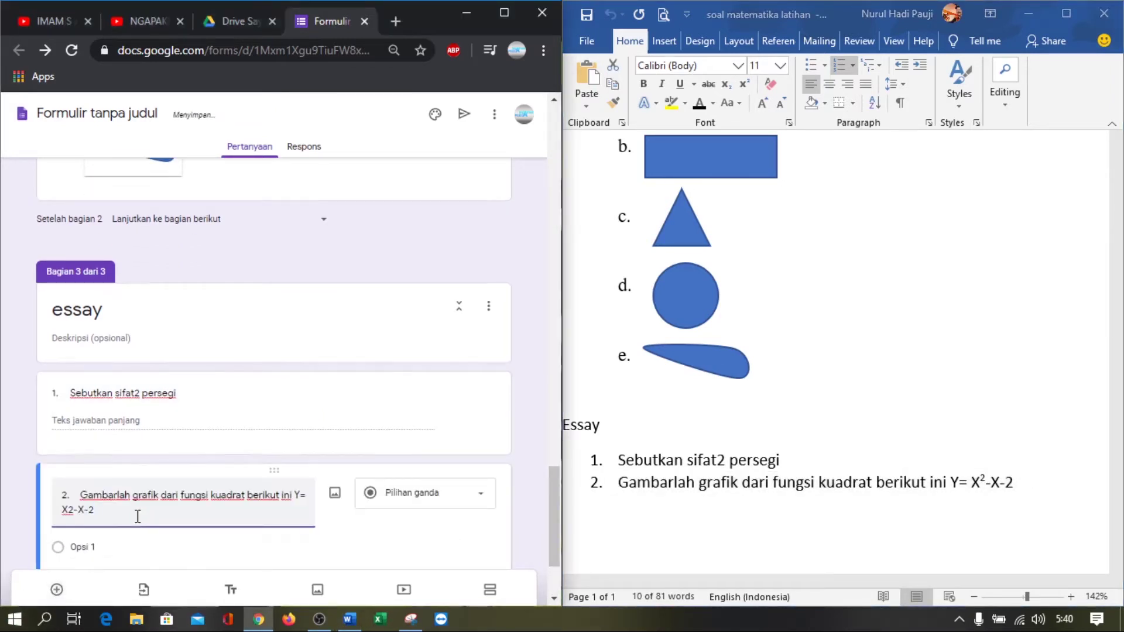
scroll(137, 516, down, 2)
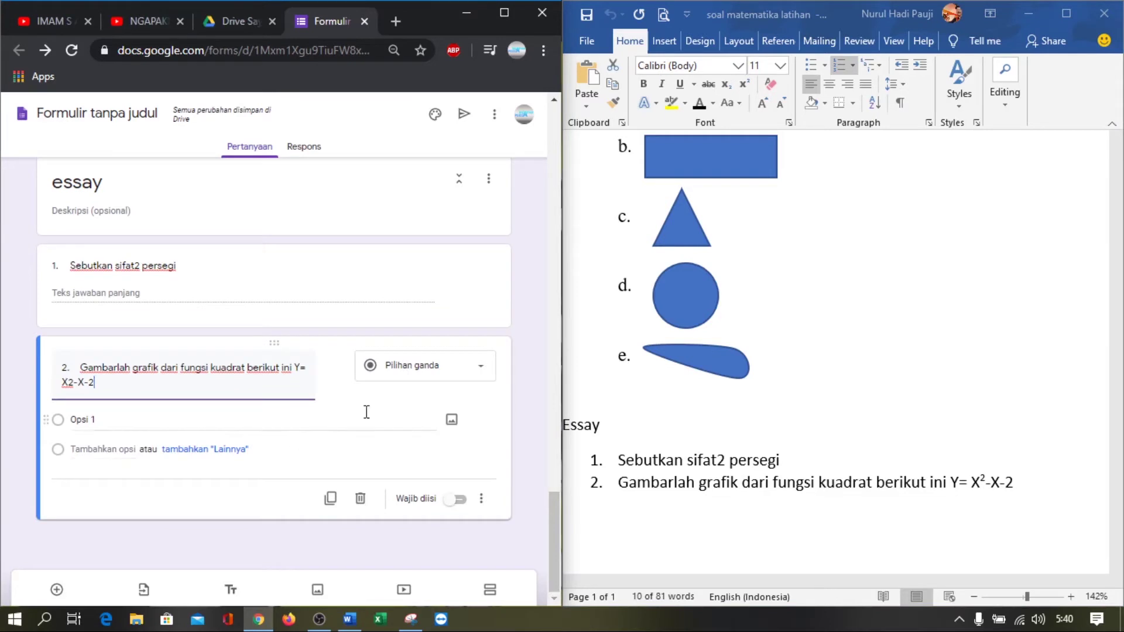
Change question 2 to a file-upload question, allowing respondents to upload files to Drive
click(417, 379)
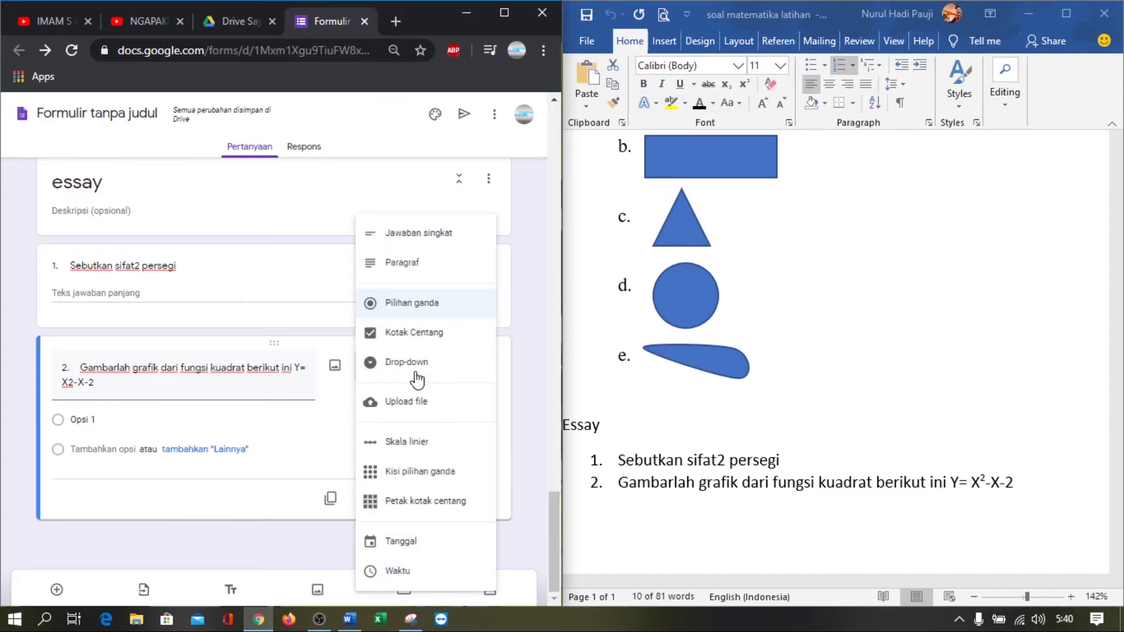
click(427, 408)
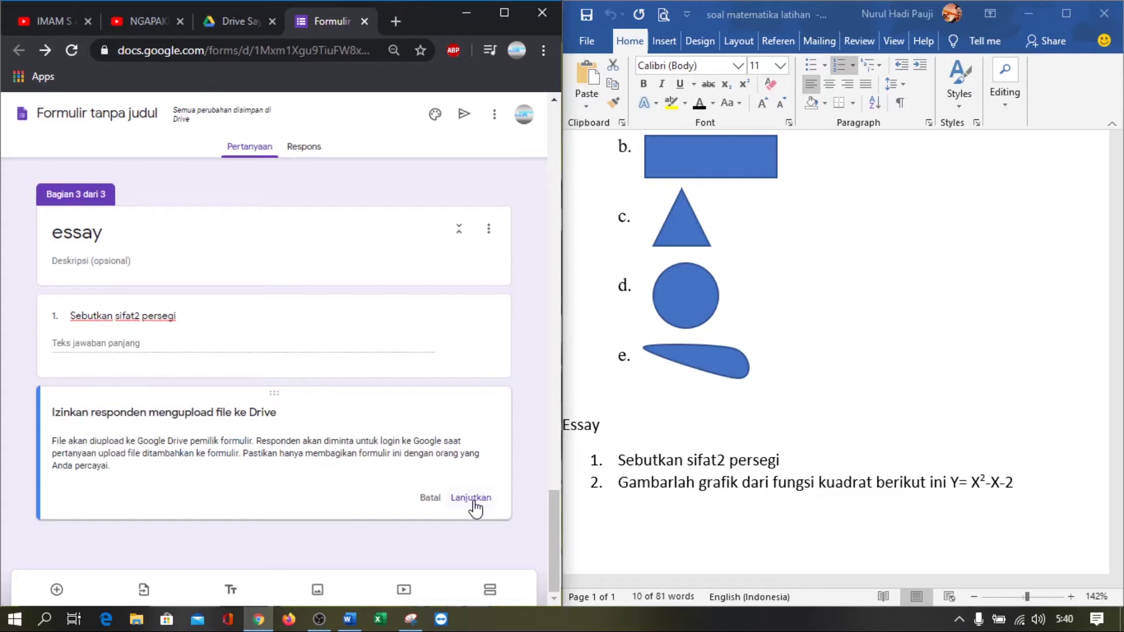
click(472, 498)
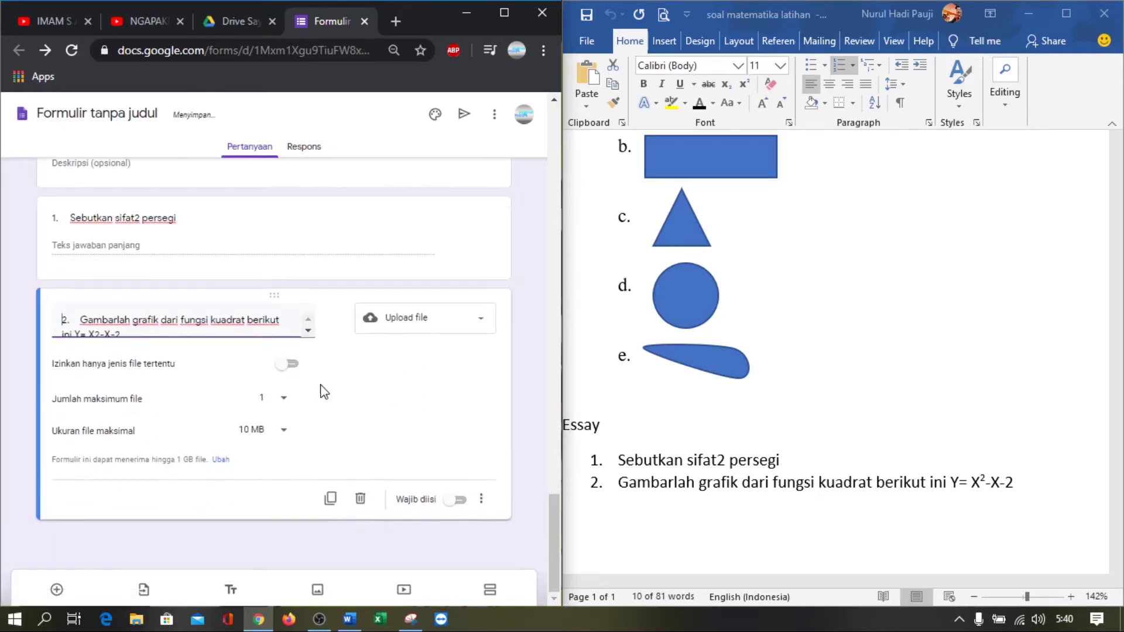
Accept only Gambar image files, one file up to 10 MB, and make the question required
click(290, 365)
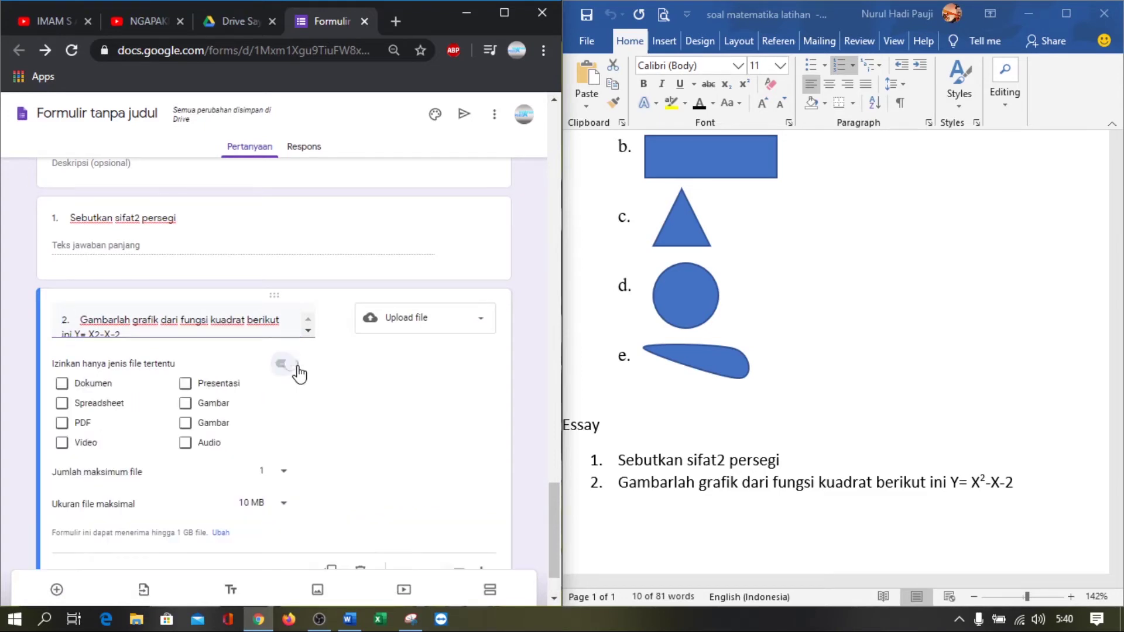
click(214, 404)
click(206, 427)
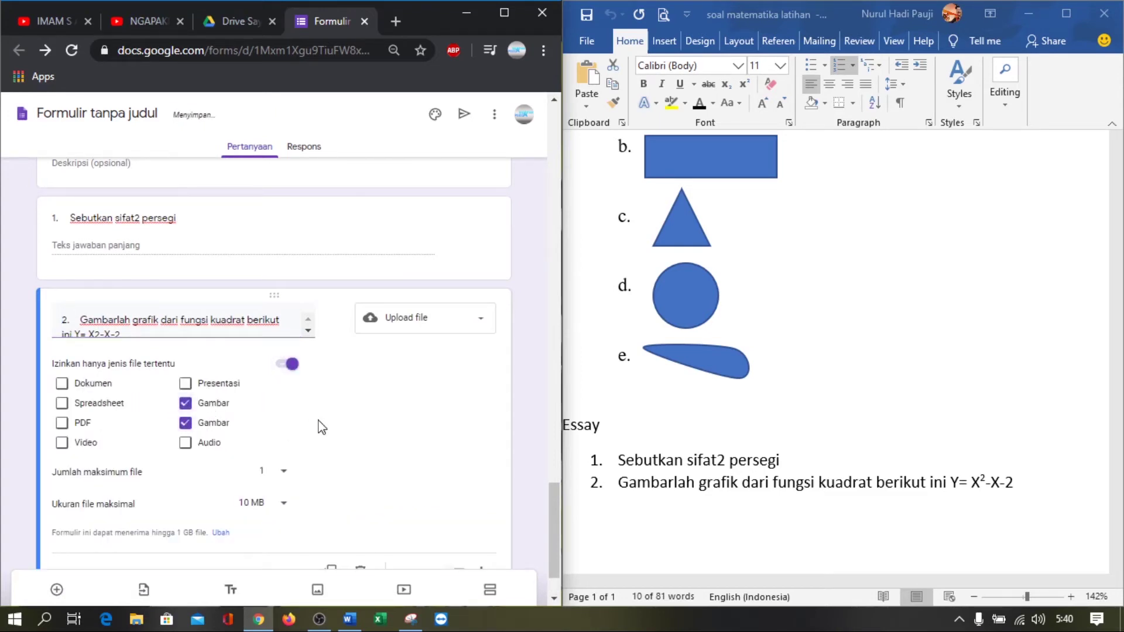
scroll(321, 430, down, 2)
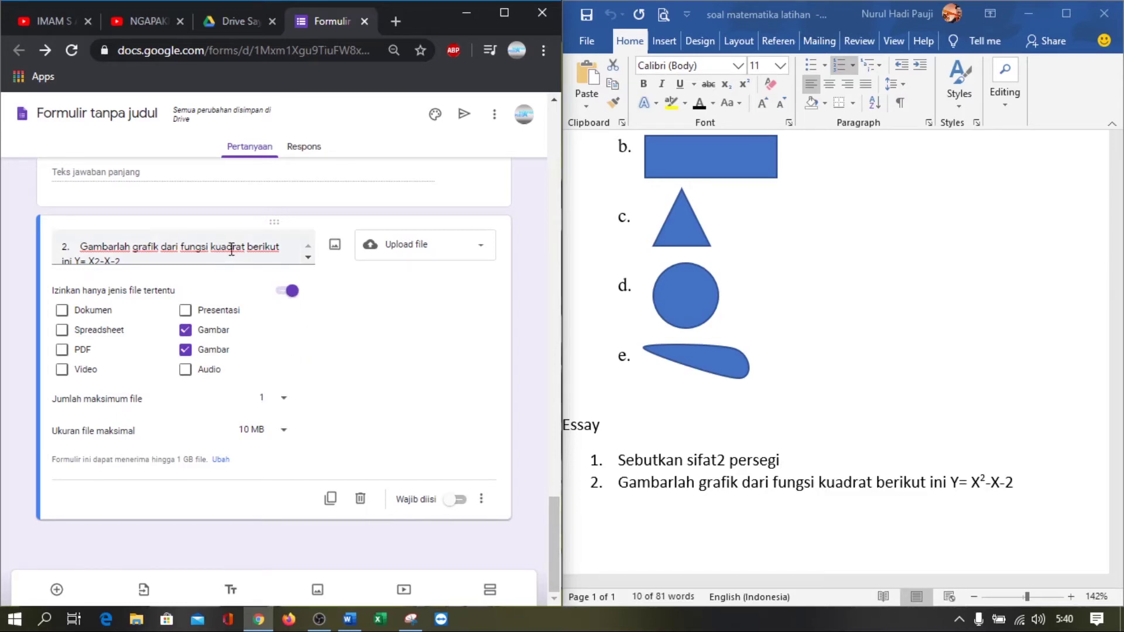
click(288, 438)
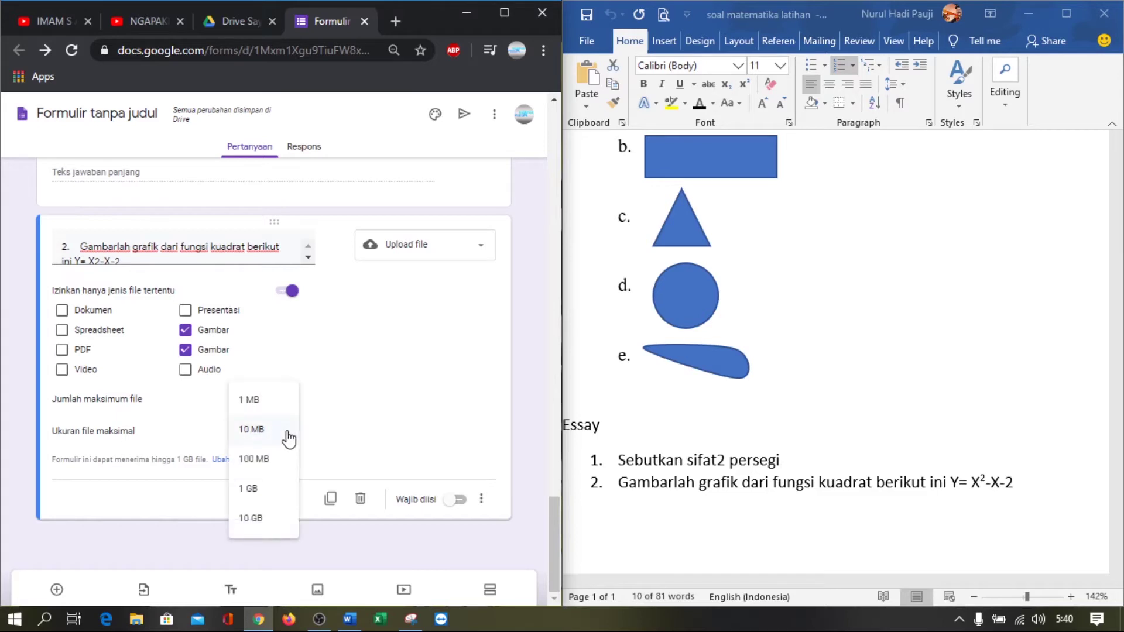
click(289, 437)
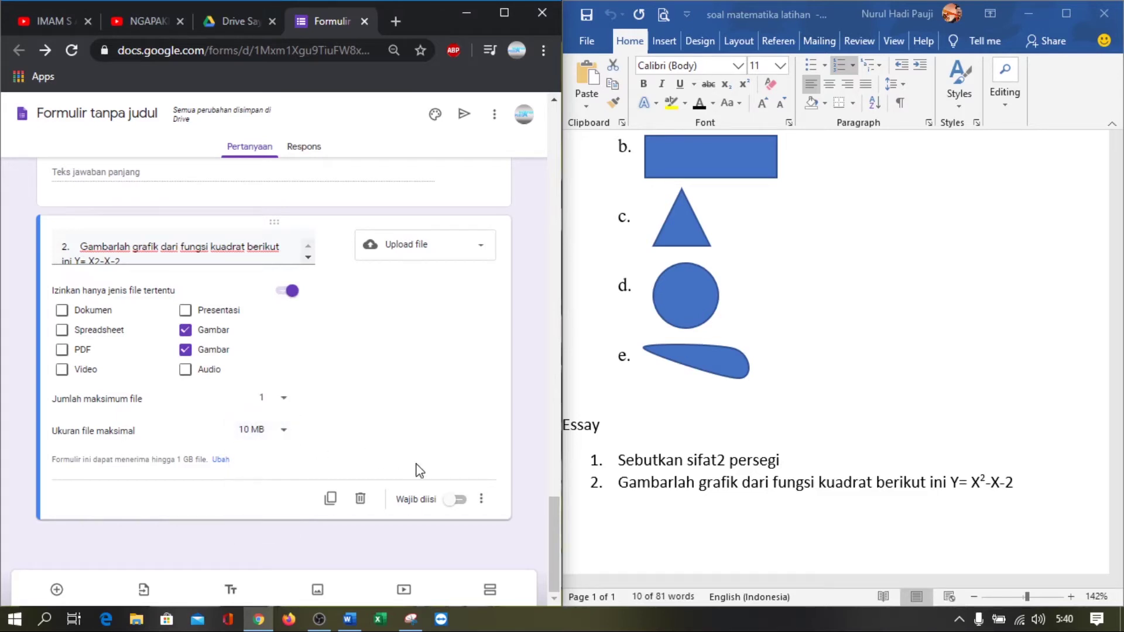
click(456, 499)
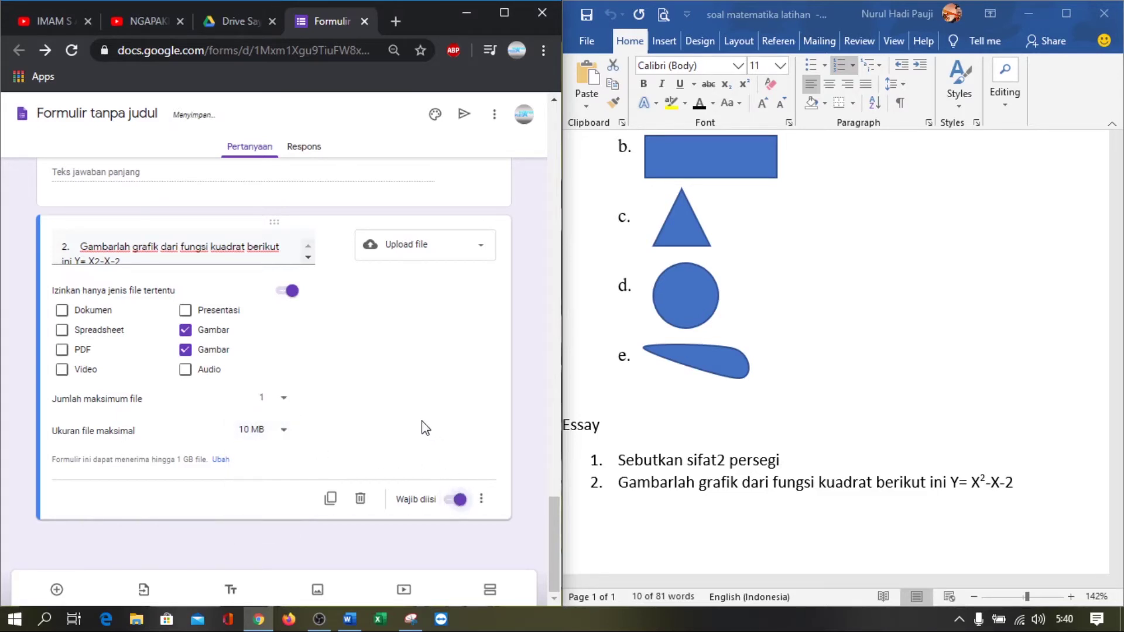
Maximize the Chrome window so the form editor fills the screen instead of sitting beside Word
scroll(426, 428, up, 4)
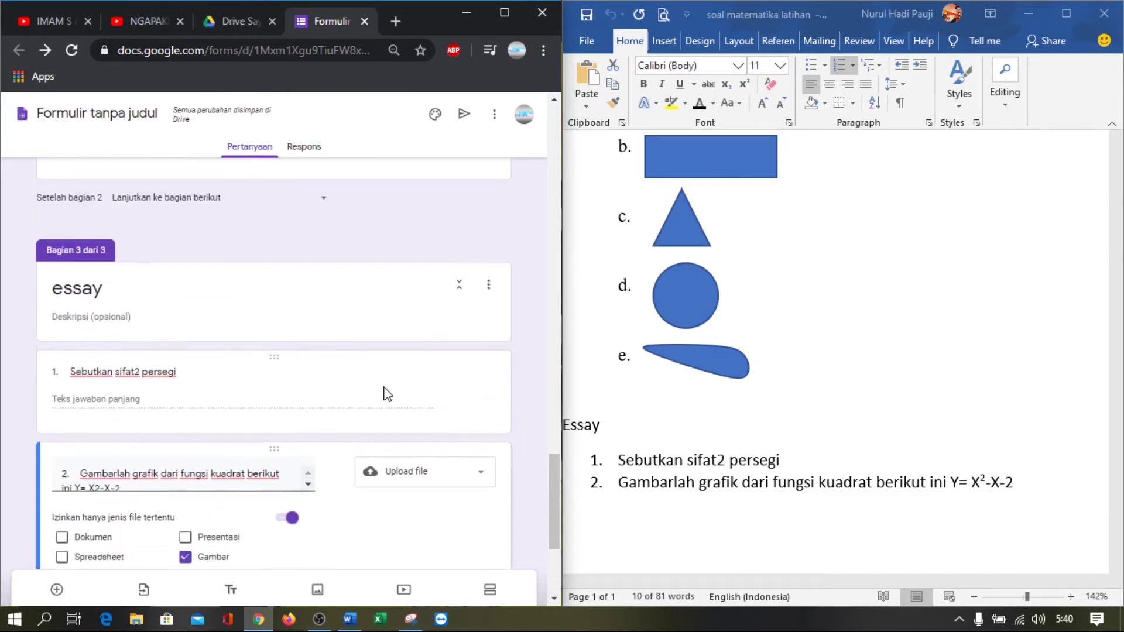
scroll(387, 394, down, 4)
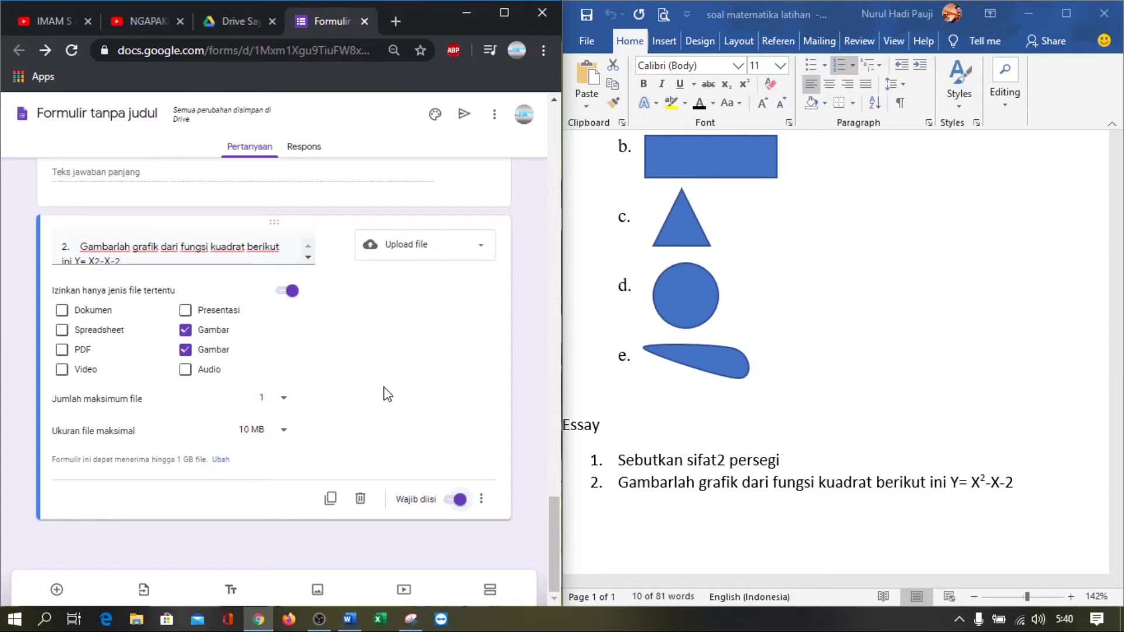
scroll(351, 328, up, 3)
scroll(359, 410, down, 2)
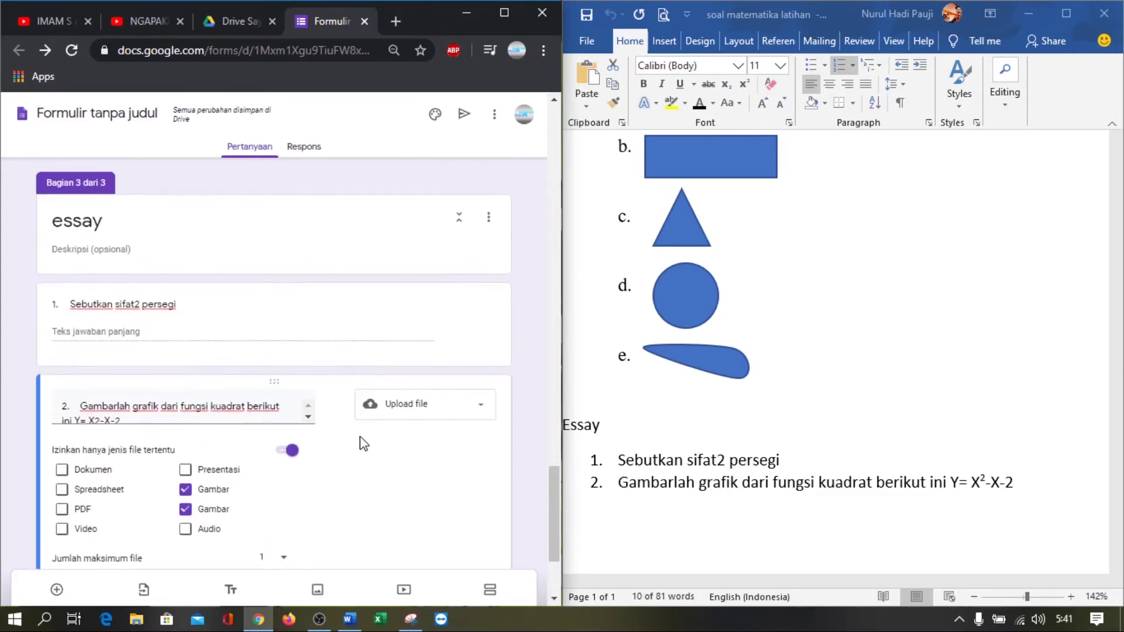
scroll(365, 427, up, 15)
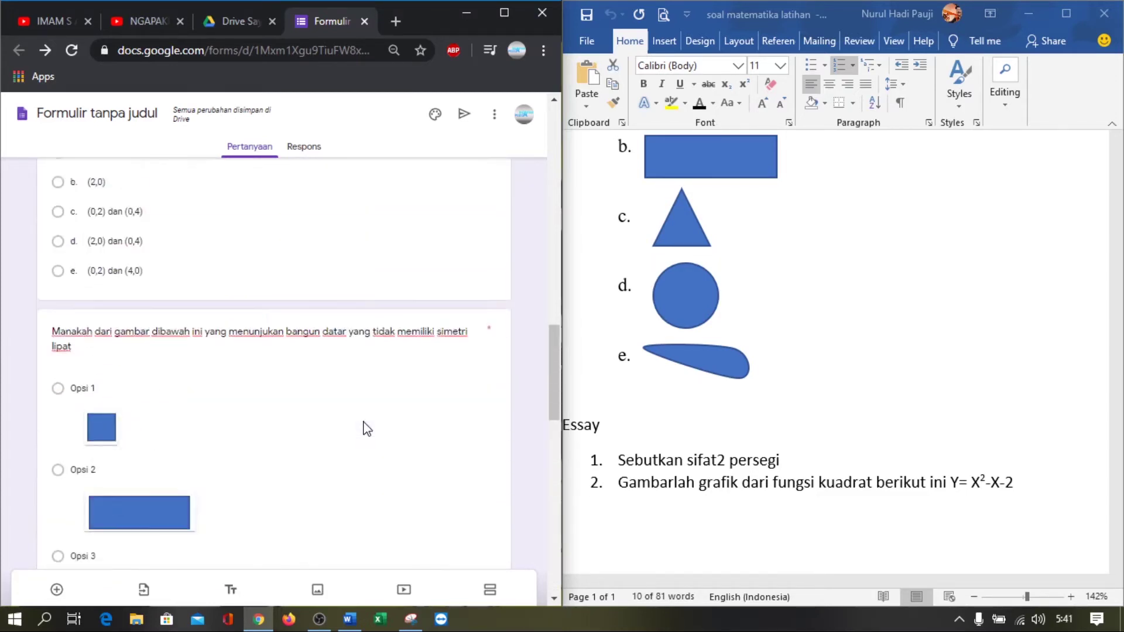
click(495, 9)
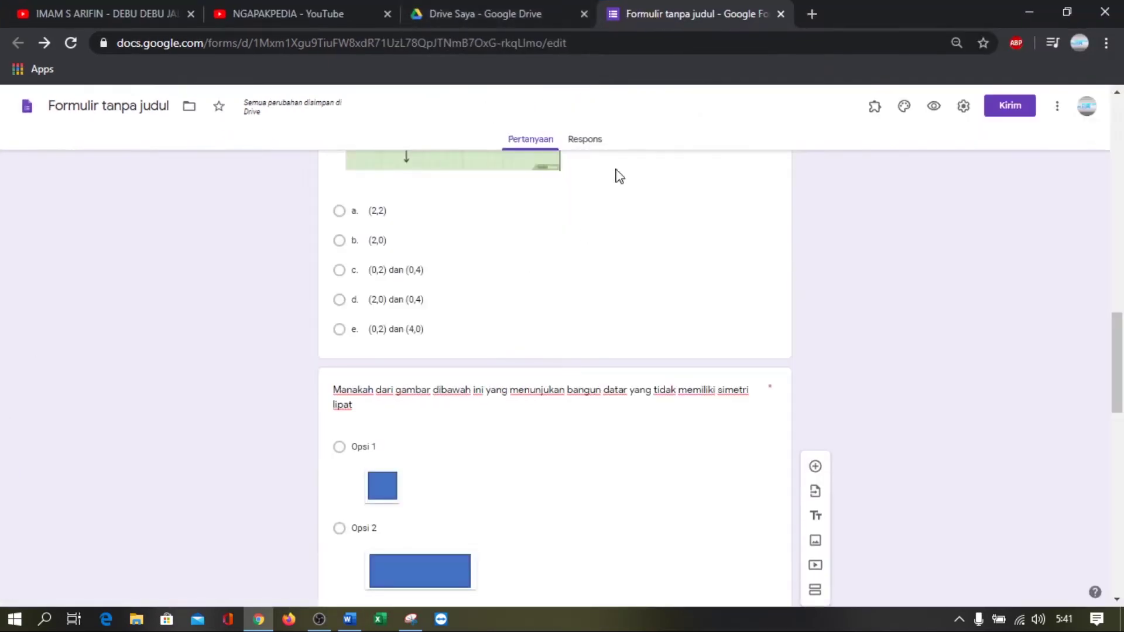
scroll(688, 265, up, 3)
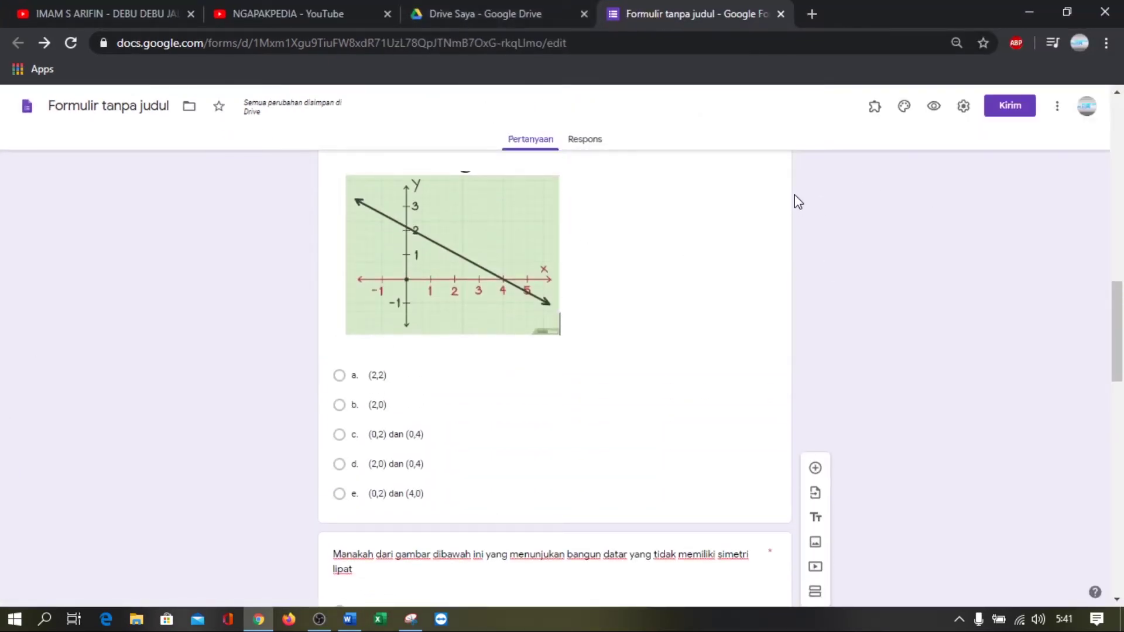
scroll(674, 263, up, 4)
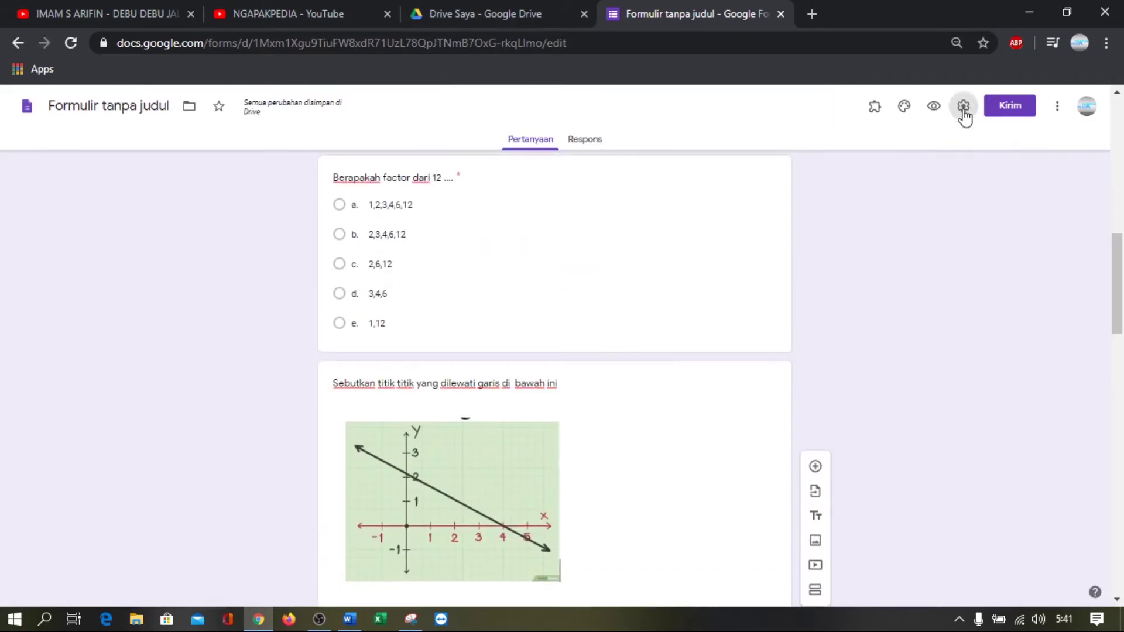
In form Settings, check Batasi ke 1 tanggapan on the Umum tab
click(964, 107)
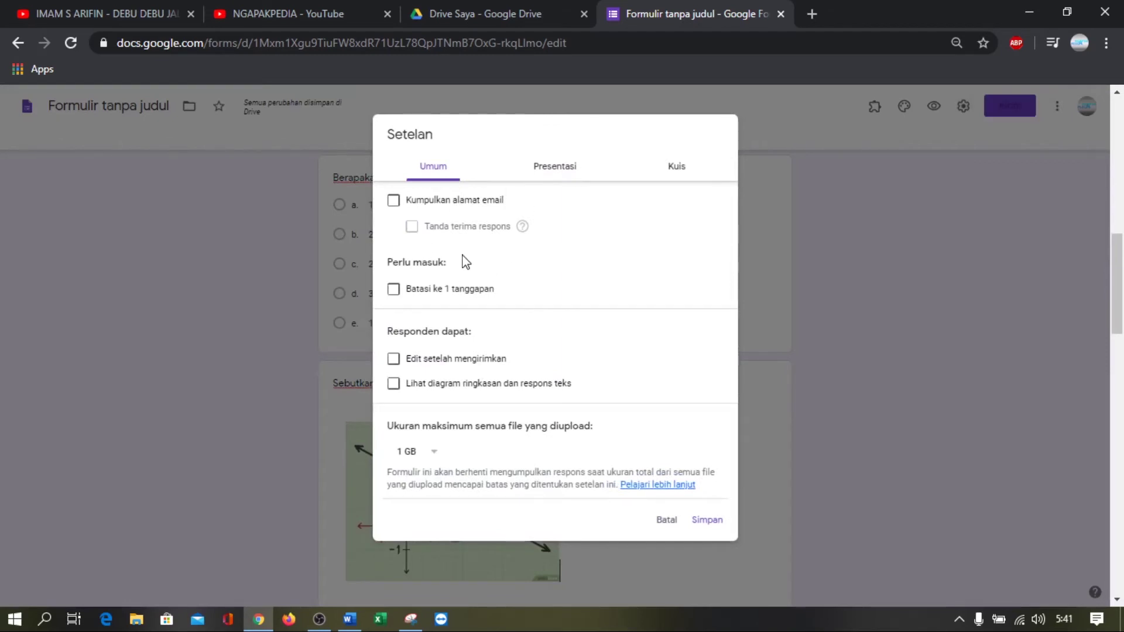
click(451, 292)
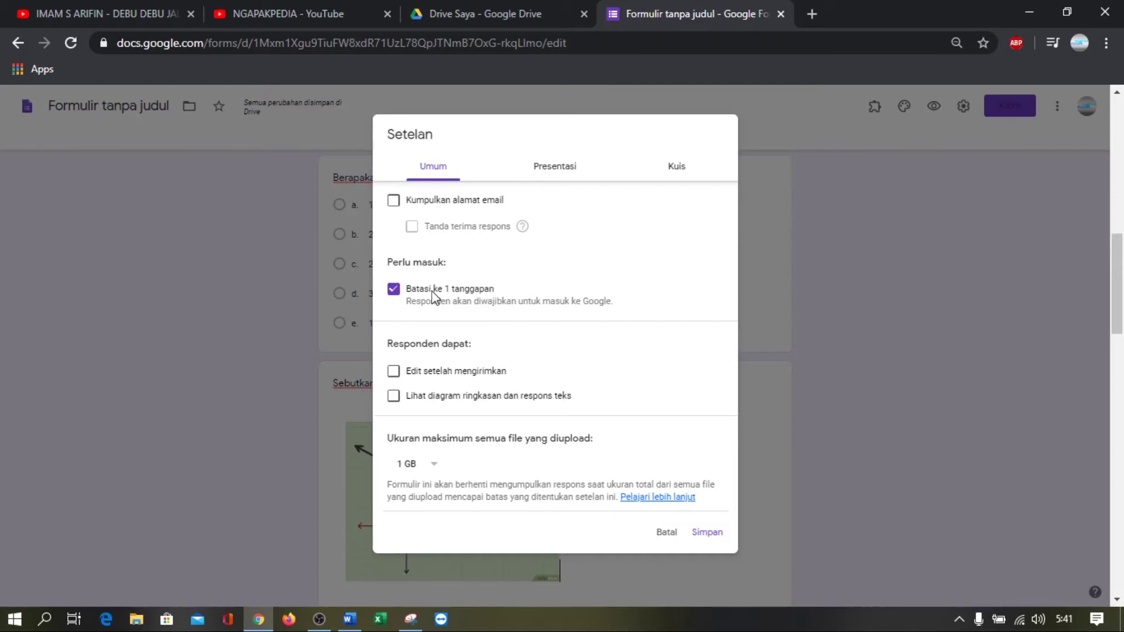
click(436, 294)
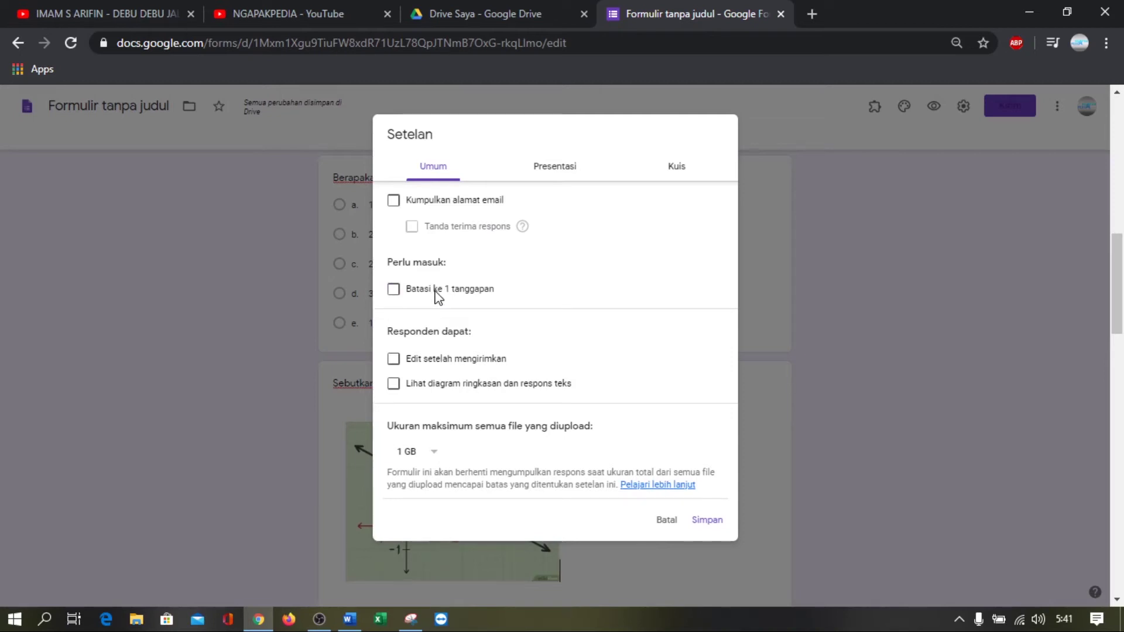
click(436, 294)
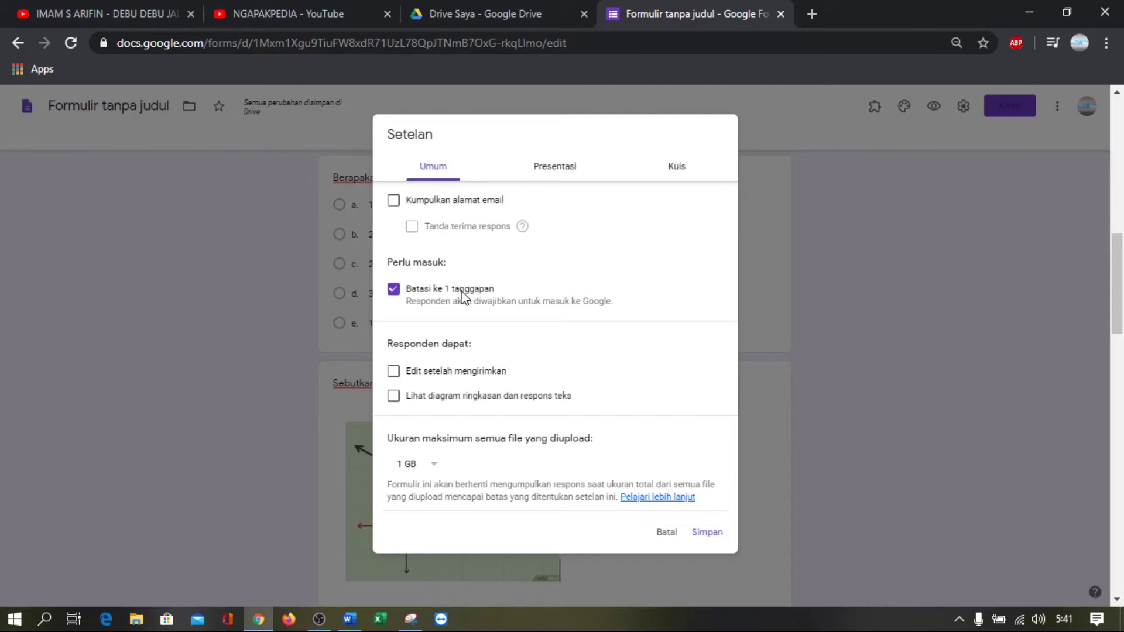
scroll(486, 313, down, 1)
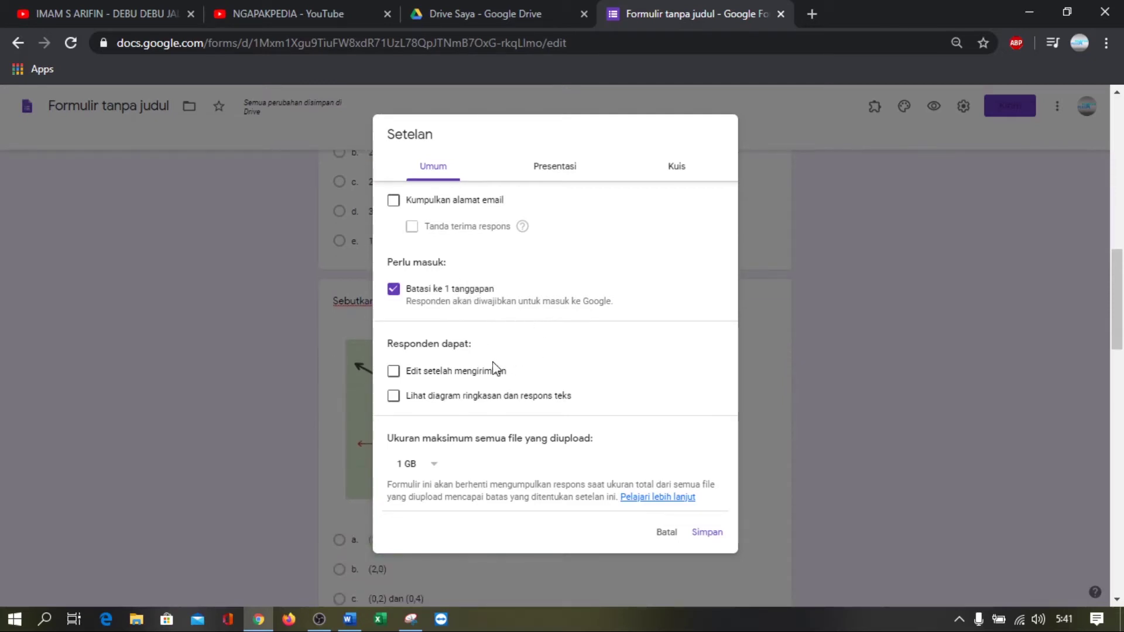
scroll(492, 398, down, 1)
scroll(478, 246, up, 2)
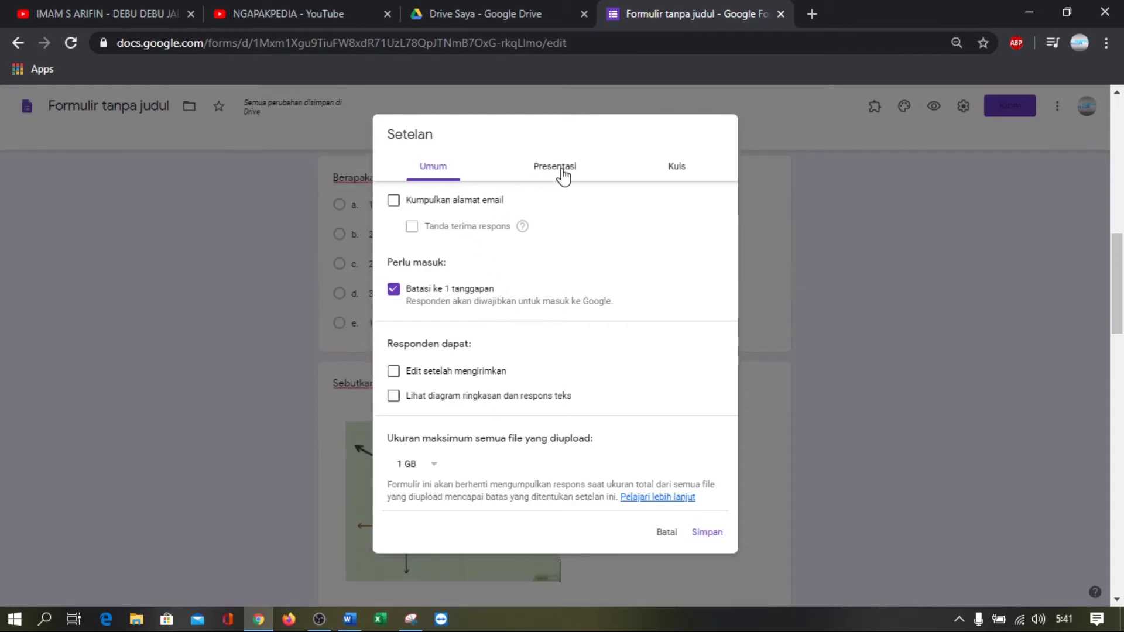
Set the Presentasi confirmation message to 'ULANGAN ANDA TELAH SELESAI DIKERJAKAN. SEMOGA HASILNYA MEMUASKAN.'
click(562, 175)
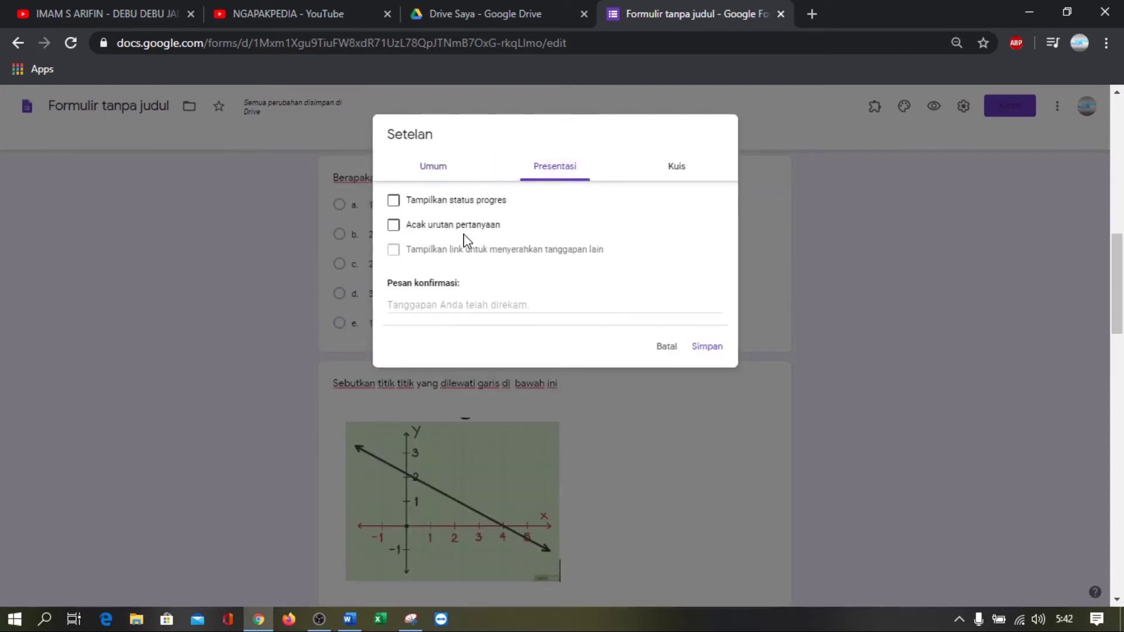
scroll(474, 258, down, 1)
click(456, 304)
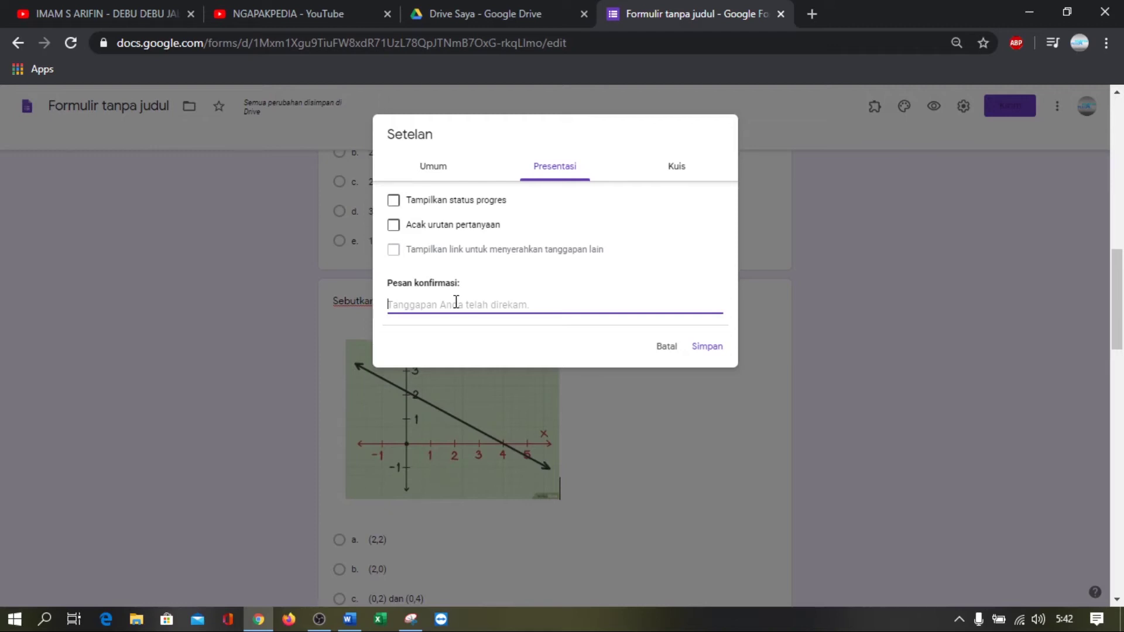
text(ULANGAN ANDA TELAH SELESAI)
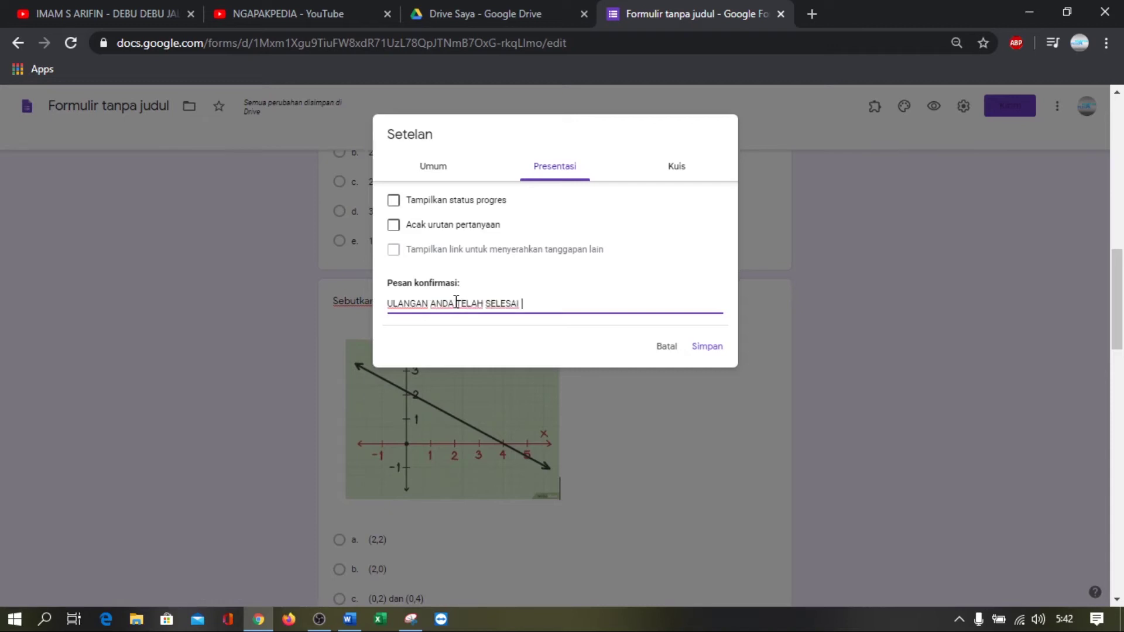
text(DIKERJAKAN. SEMOGA HASI)
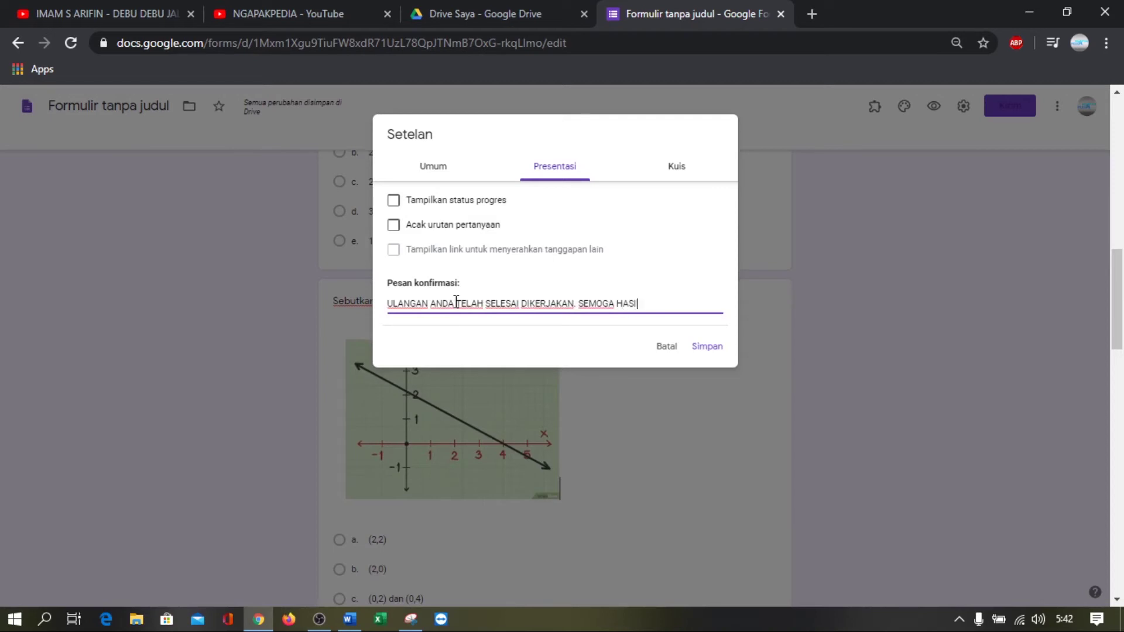
text(LNYA MEMUASKAN.)
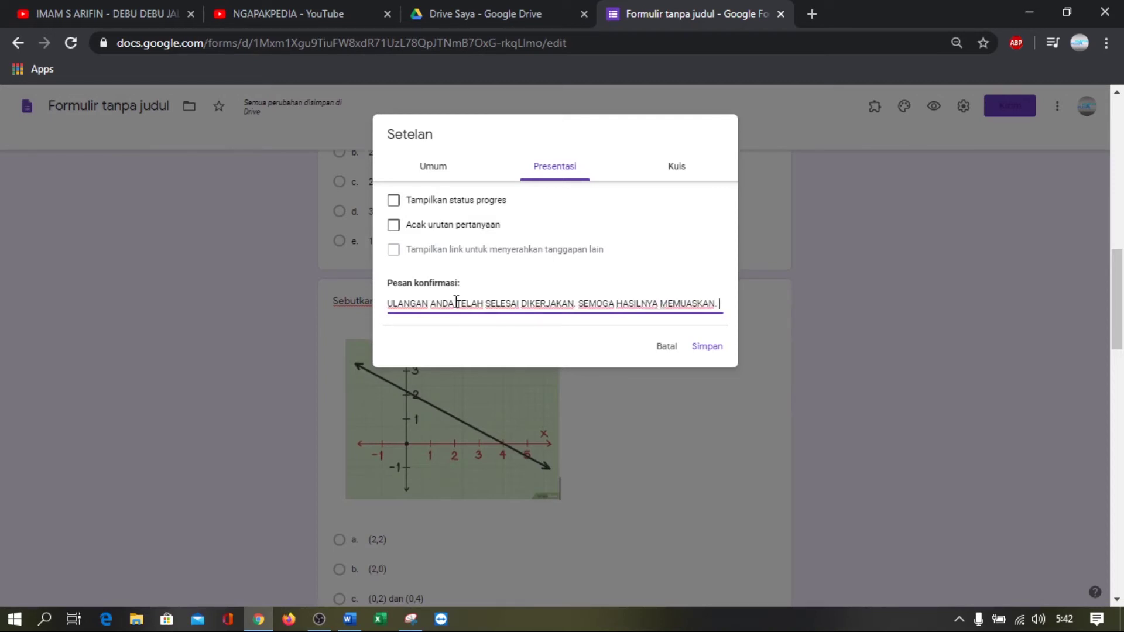
click(678, 169)
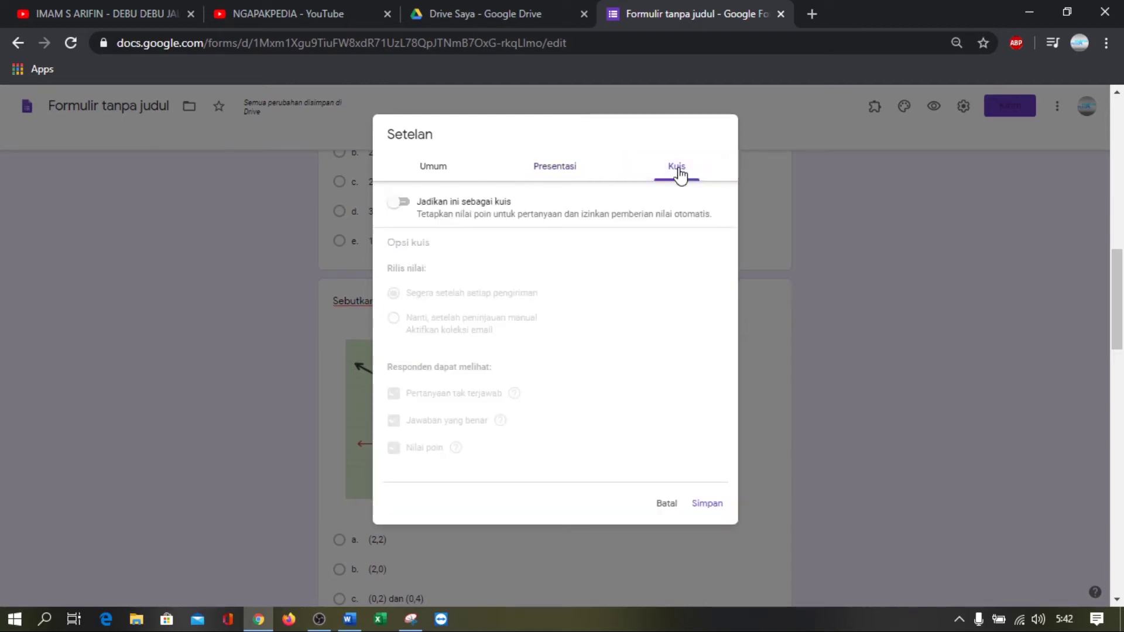
Turn on Jadikan ini sebagai kuis and set grade release to Nanti, setelah peninjauan manual
click(406, 203)
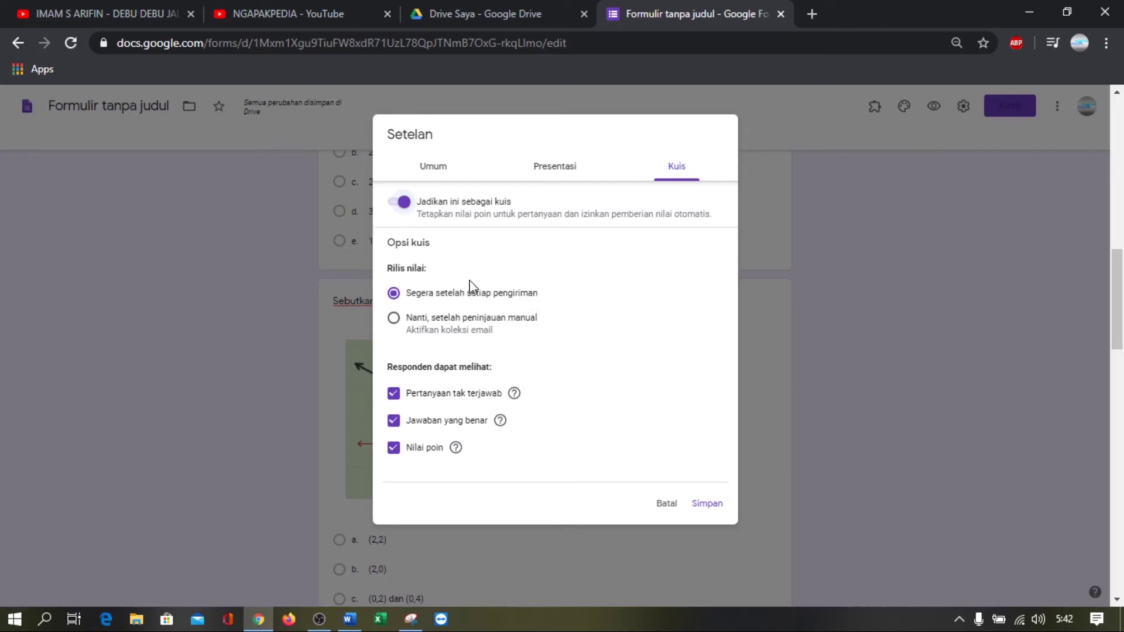
click(428, 323)
scroll(503, 360, down, 2)
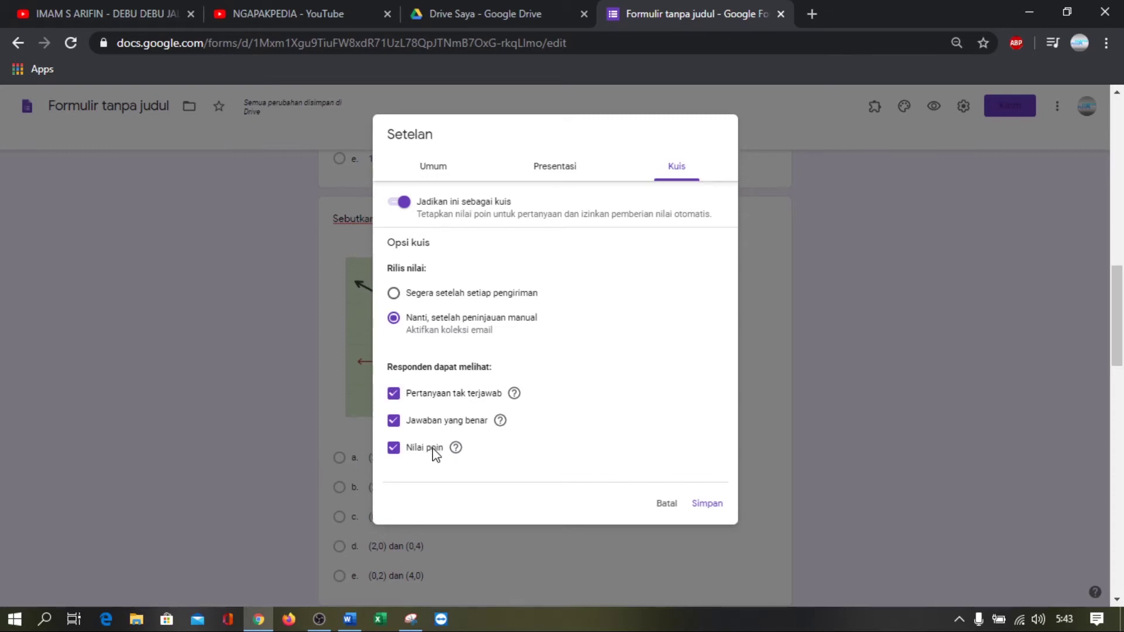
Uncheck Nilai poin, Jawaban yang benar and Pertanyaan tak terjawab in the quiz settings, then save
click(434, 452)
click(436, 424)
click(433, 397)
click(709, 505)
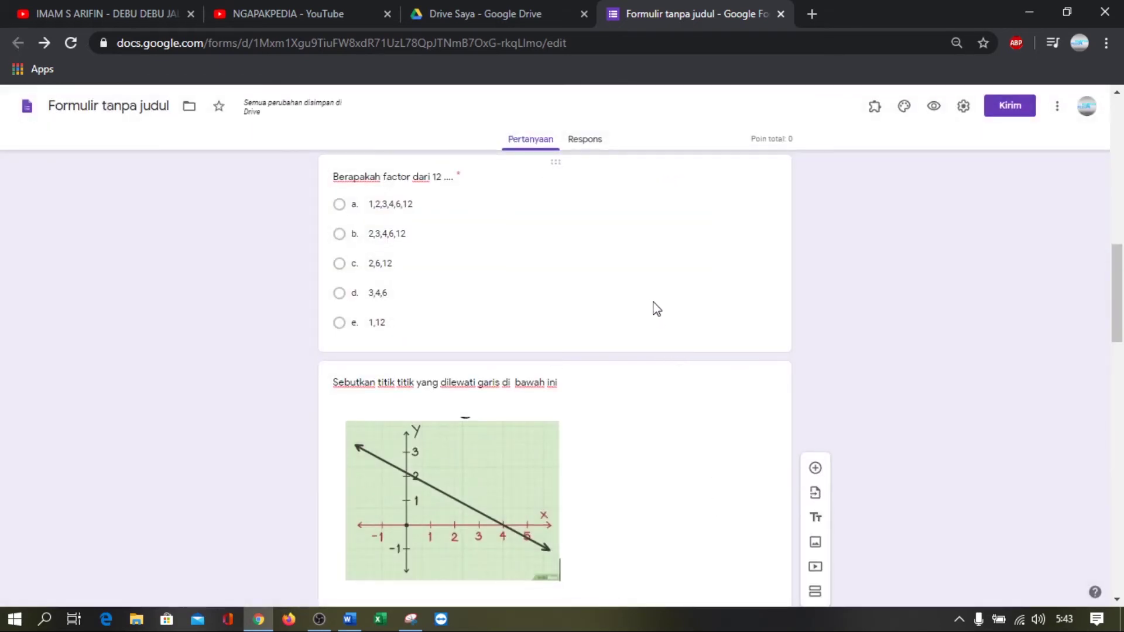
Set option a (1,2,3,4,6,12) as the 1-point answer for 'Berapakah factor dari 12'
scroll(619, 281, up, 13)
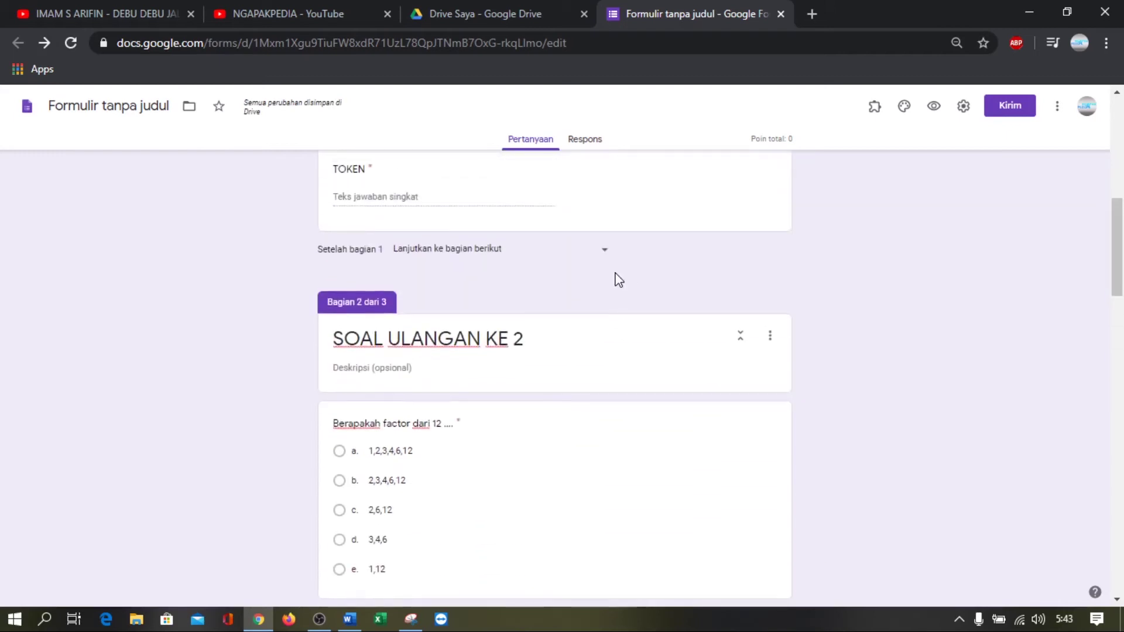
scroll(618, 281, down, 8)
scroll(618, 281, down, 4)
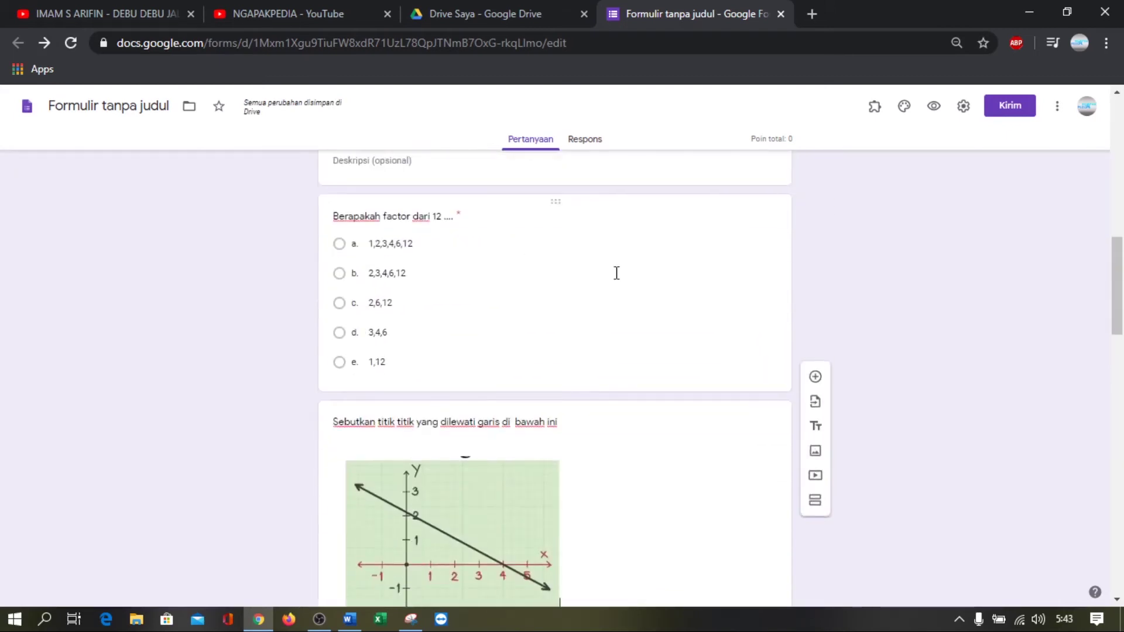
click(445, 246)
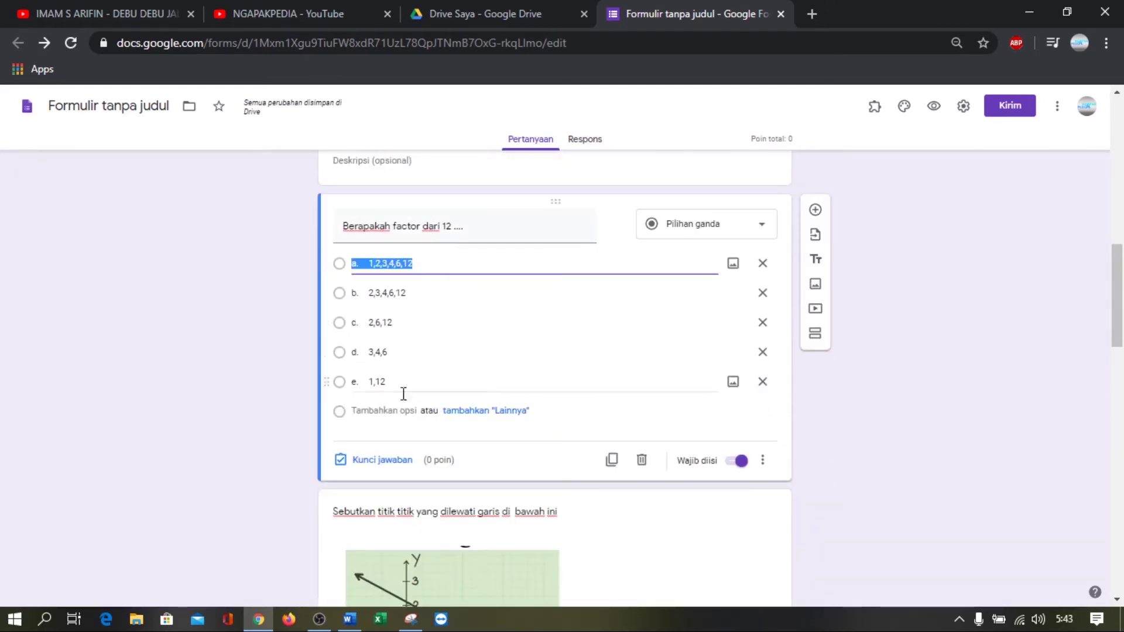
click(397, 464)
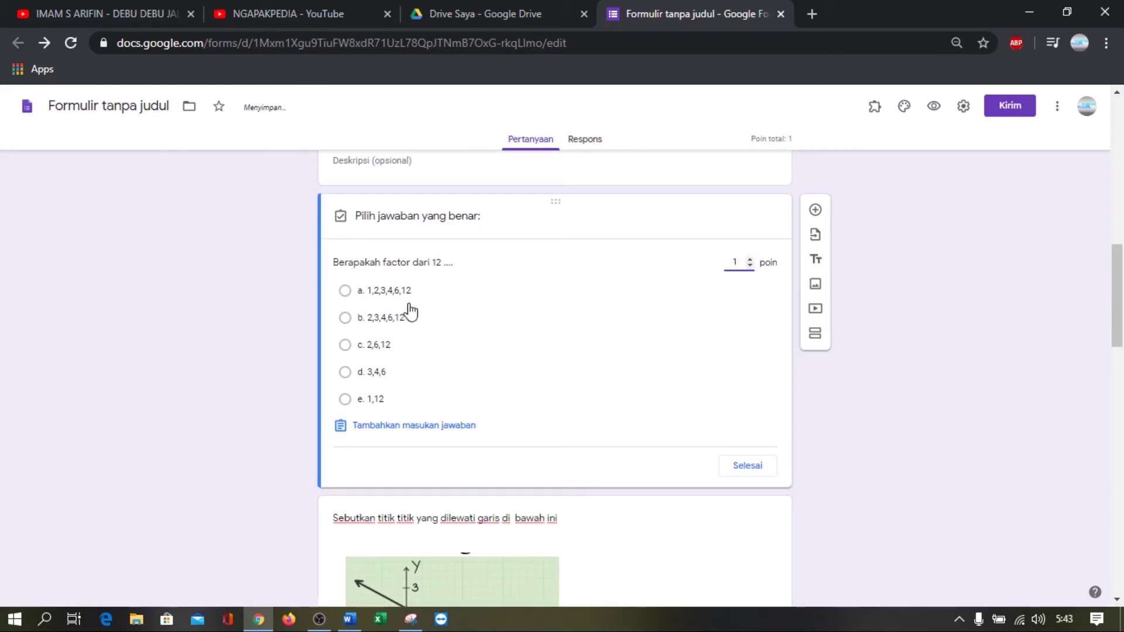
click(346, 291)
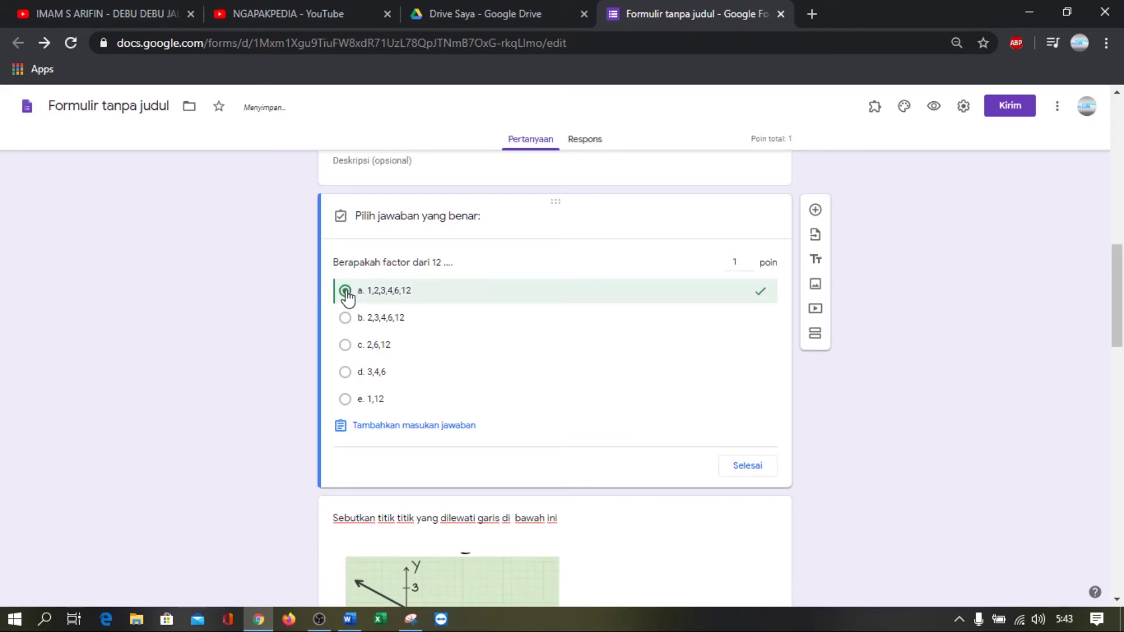
click(749, 467)
scroll(582, 354, down, 4)
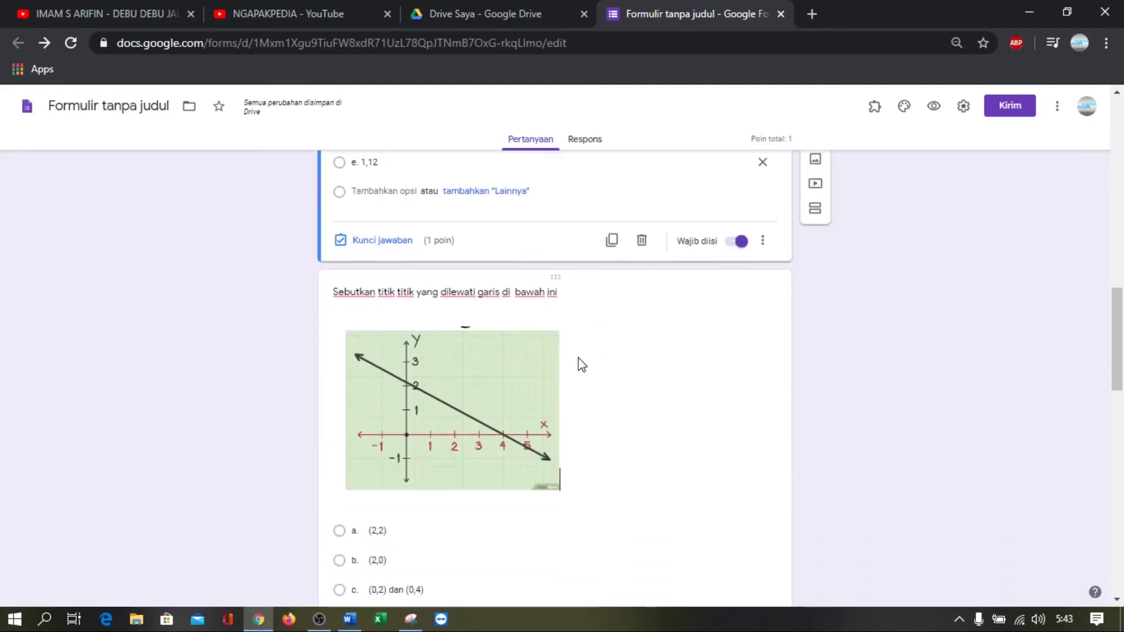
Set option e, (0,2) dan (4,0), as the 1-point correct answer for the graph question
scroll(581, 364, down, 3)
click(434, 454)
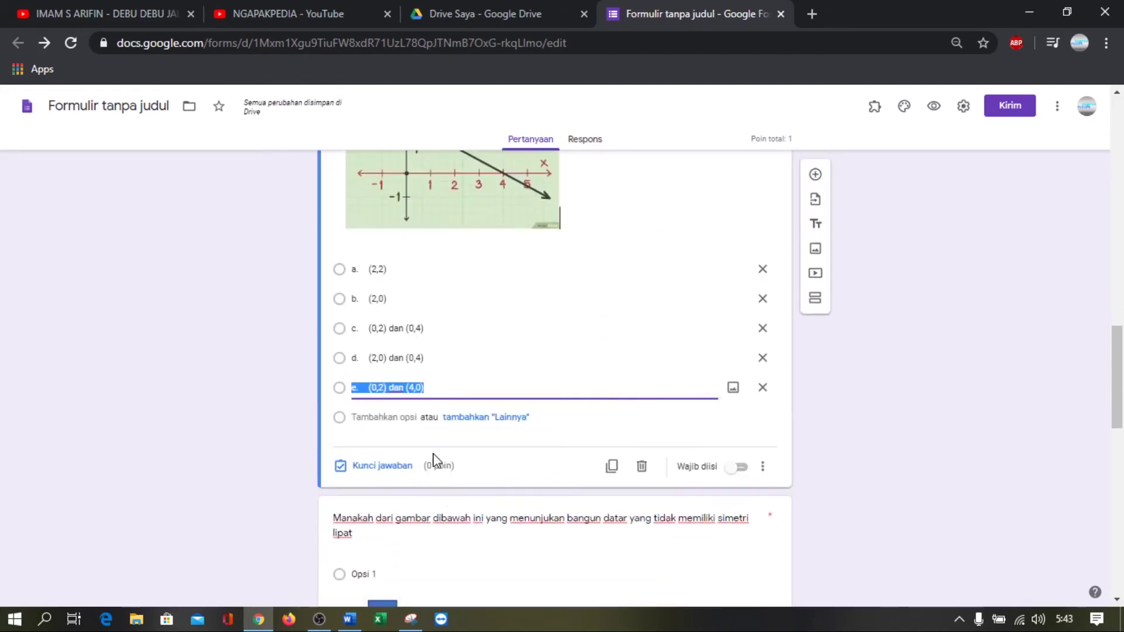
click(359, 467)
click(737, 346)
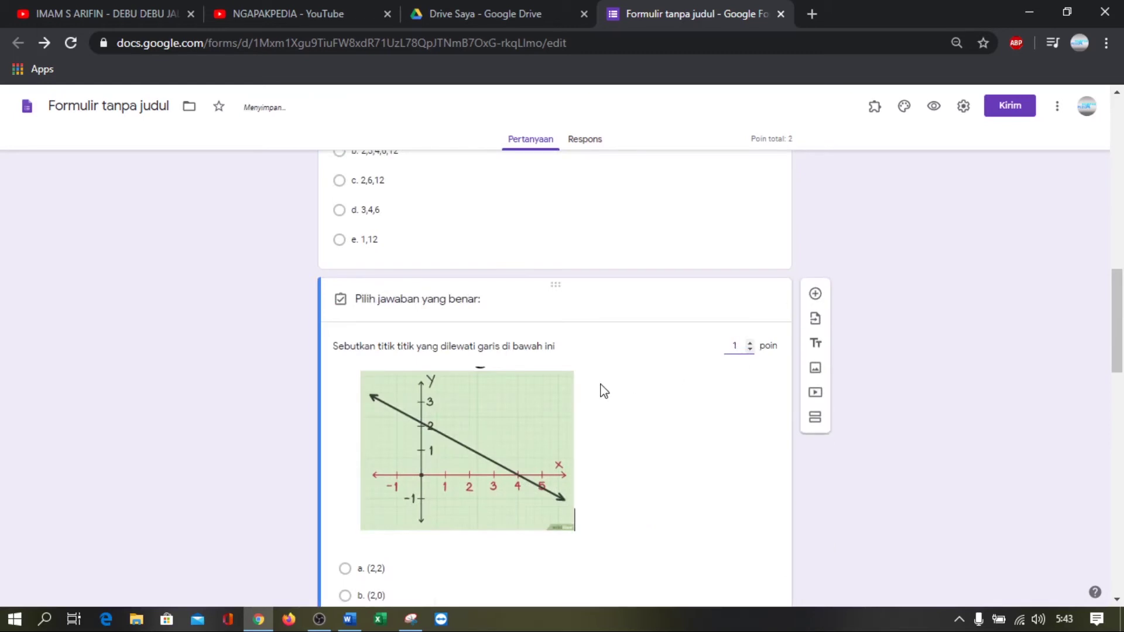
scroll(601, 389, down, 2)
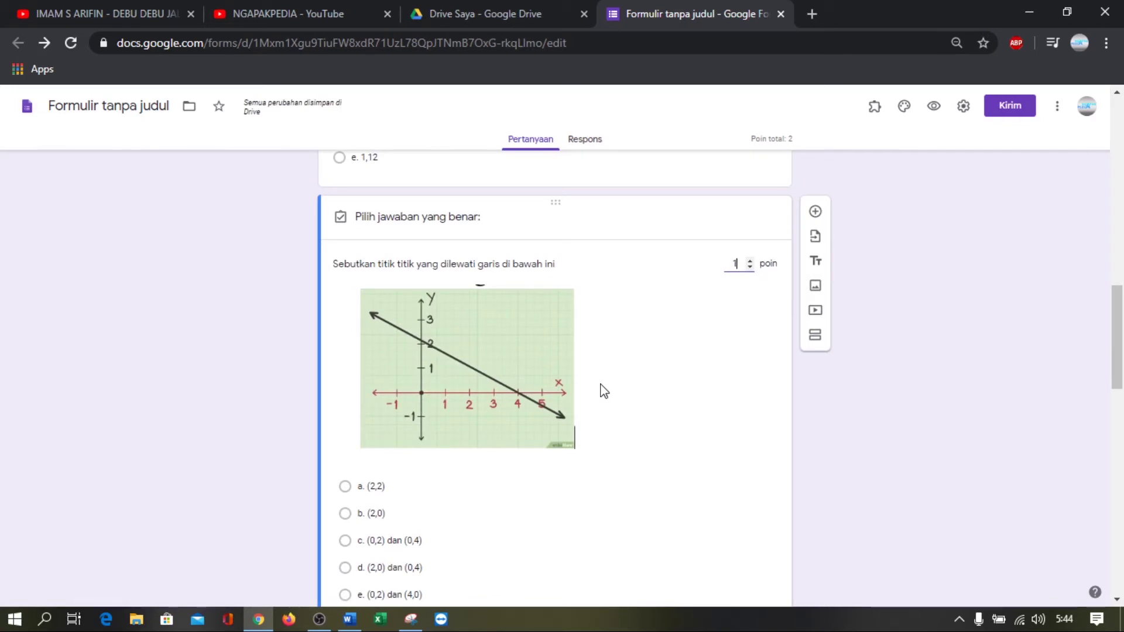
scroll(604, 391, down, 2)
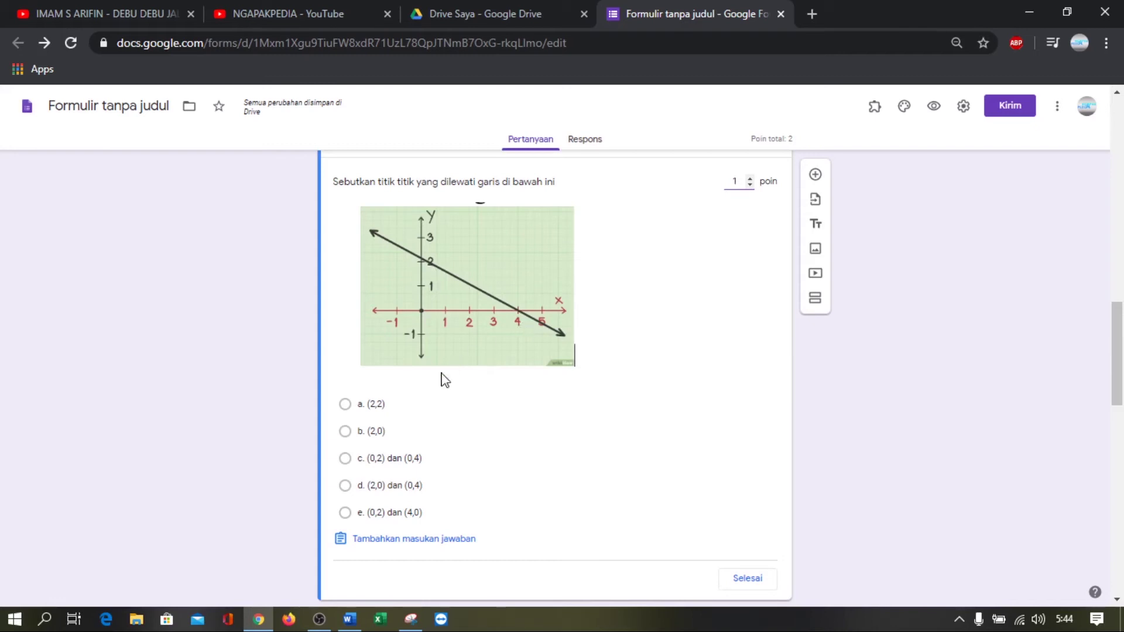
click(412, 515)
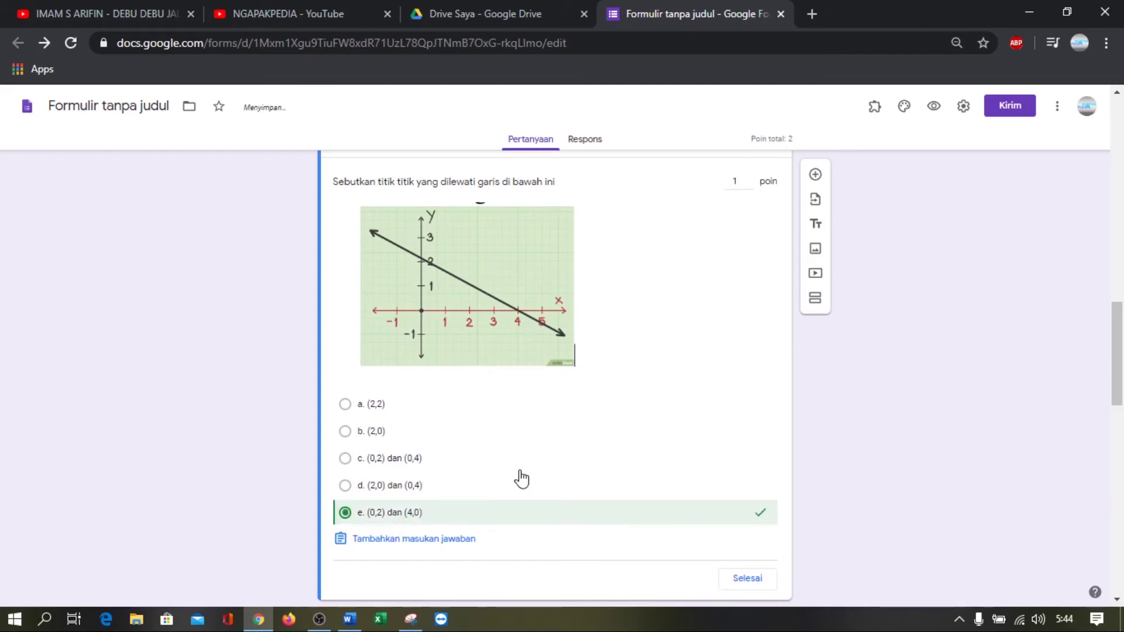
scroll(644, 474, down, 3)
click(744, 414)
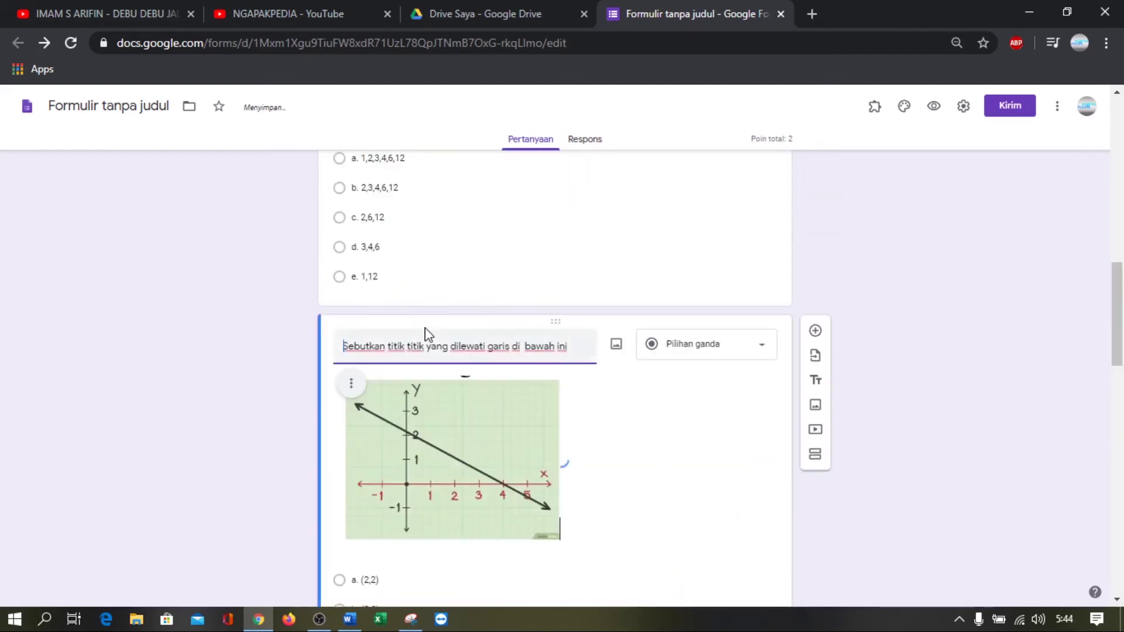
scroll(652, 454, down, 15)
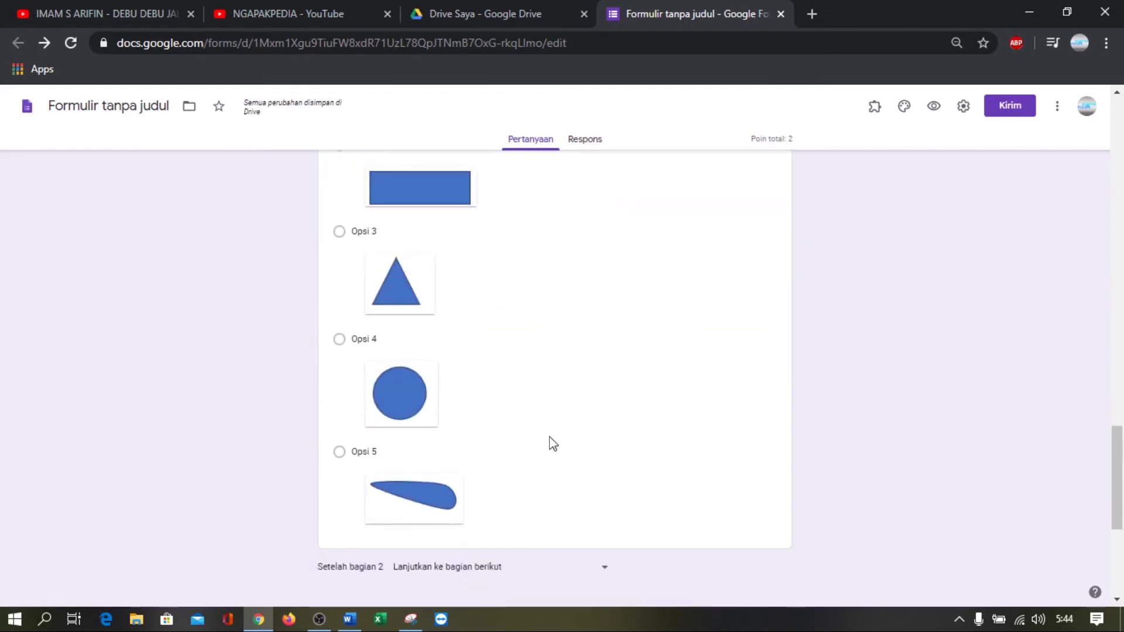
Give the fold-symmetry shapes question 1 point with Opsi 5 as its correct answer
scroll(447, 462, down, 3)
scroll(457, 431, up, 3)
click(485, 454)
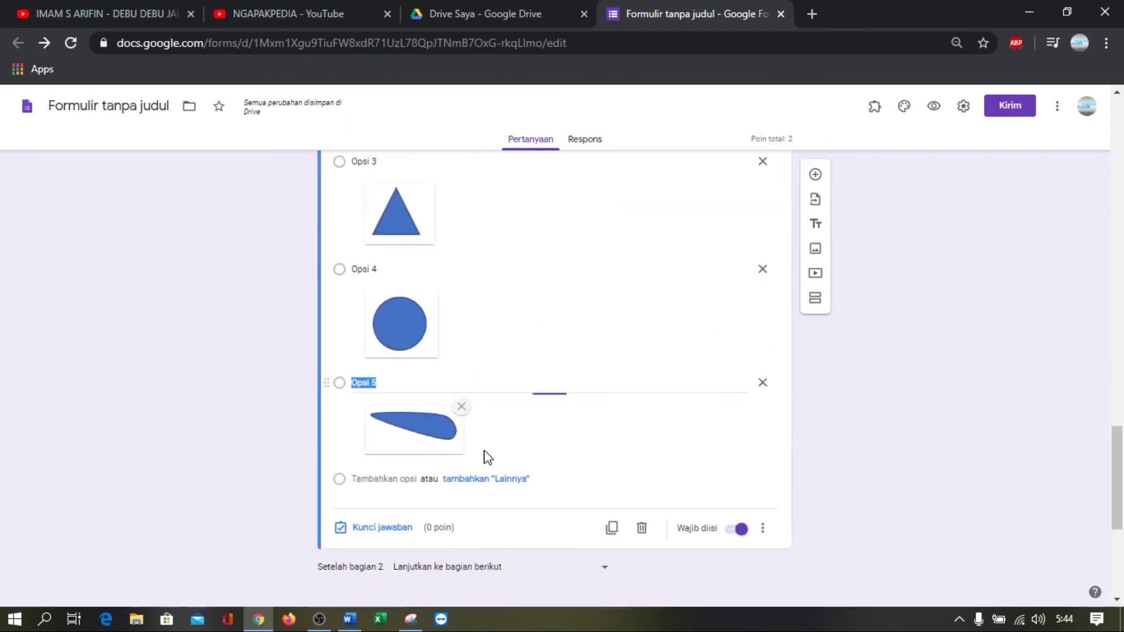
click(383, 530)
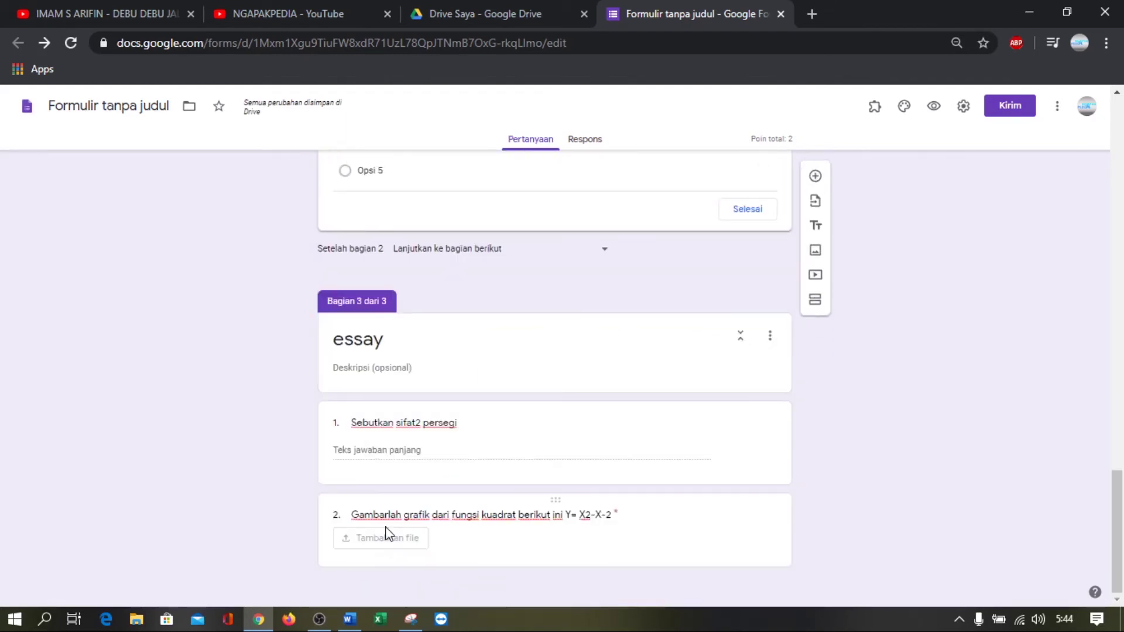
click(750, 342)
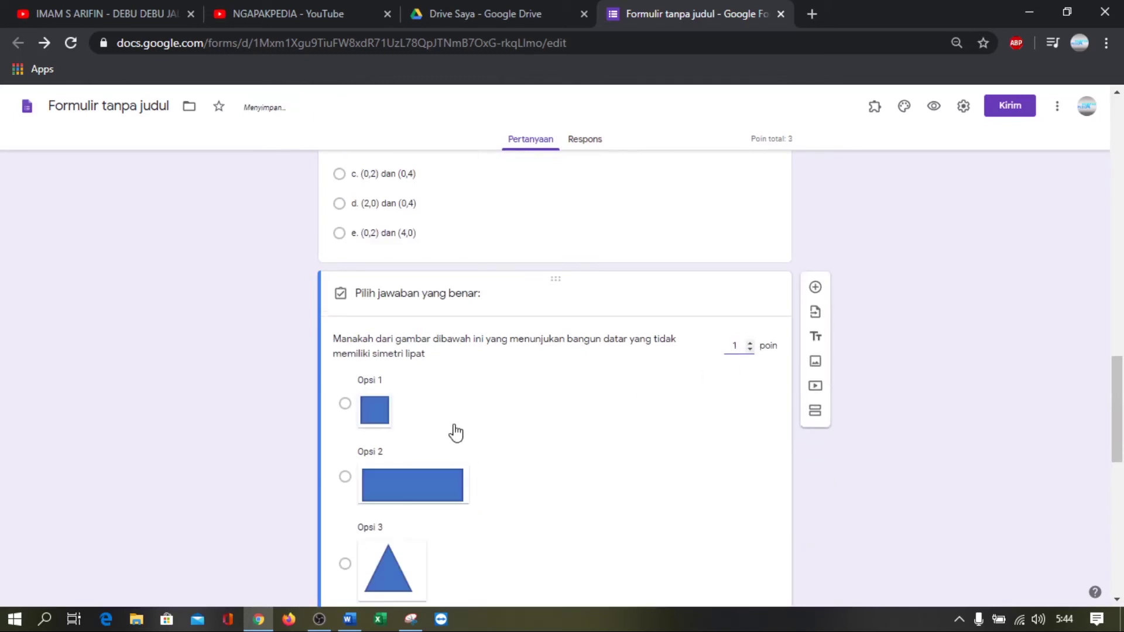
scroll(454, 431, down, 5)
click(344, 429)
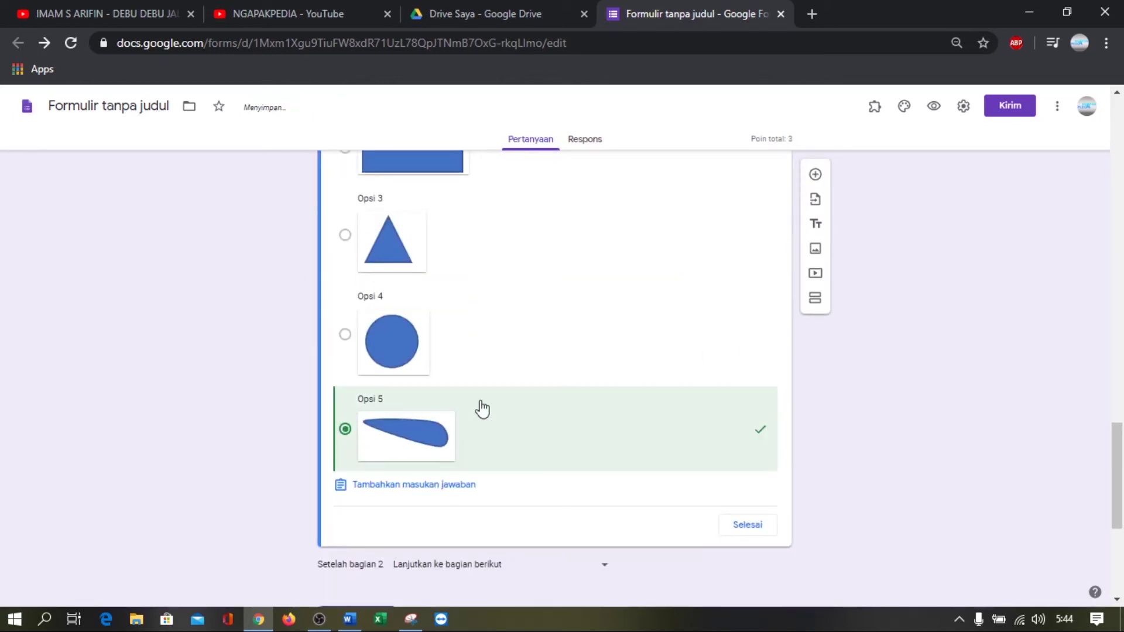
scroll(477, 408, up, 5)
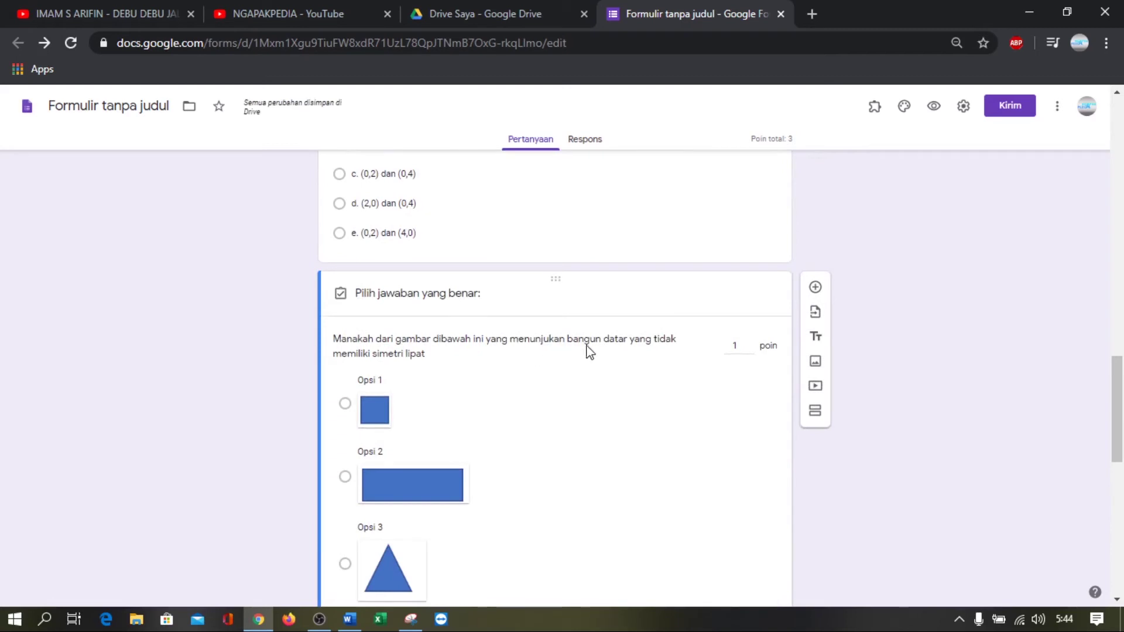
scroll(588, 354, down, 6)
scroll(589, 355, down, 4)
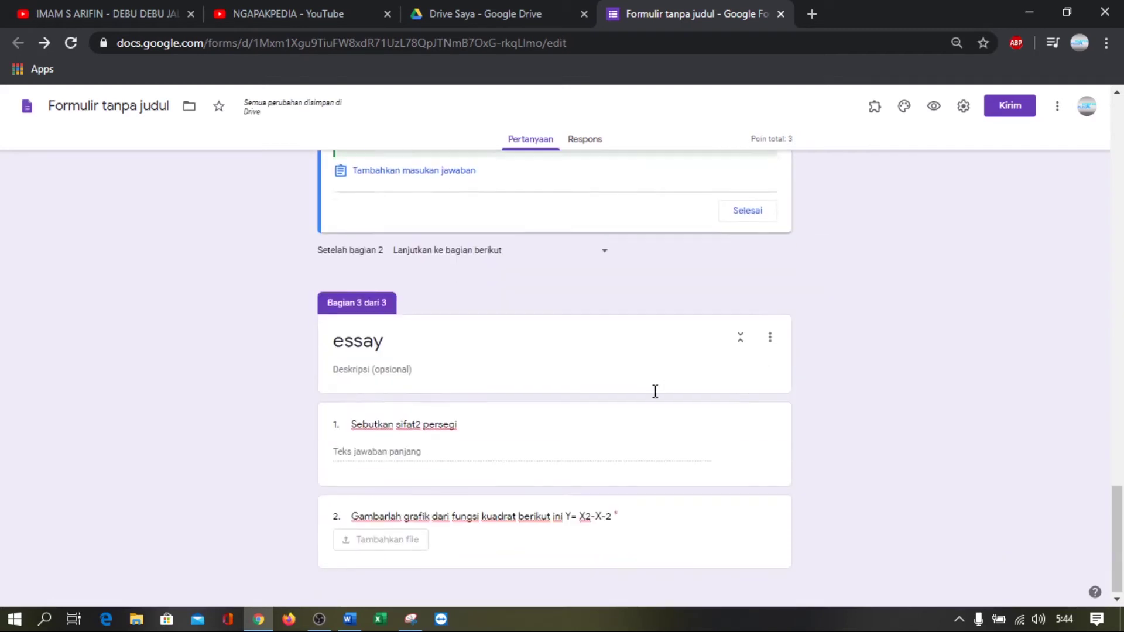
click(752, 216)
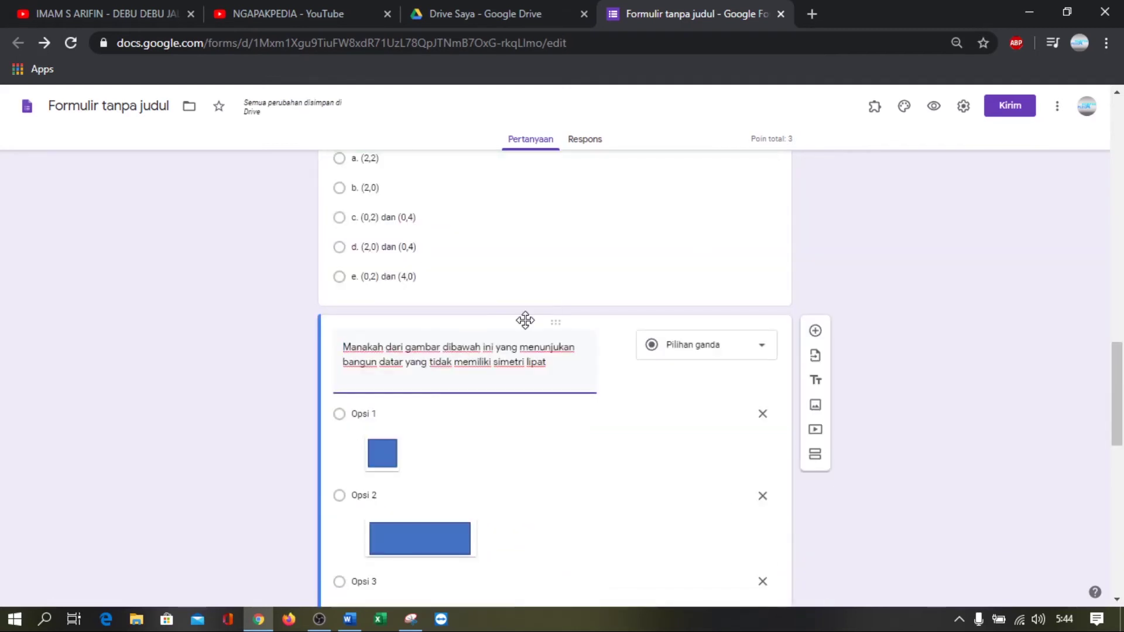
scroll(527, 326, down, 8)
scroll(502, 391, down, 5)
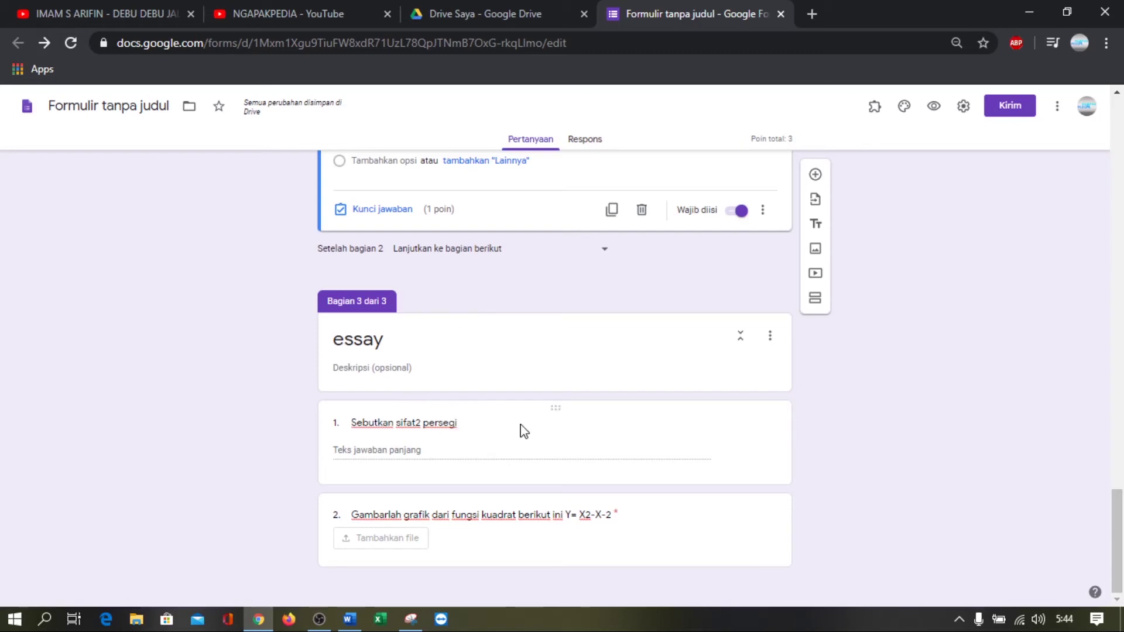
scroll(536, 439, up, 7)
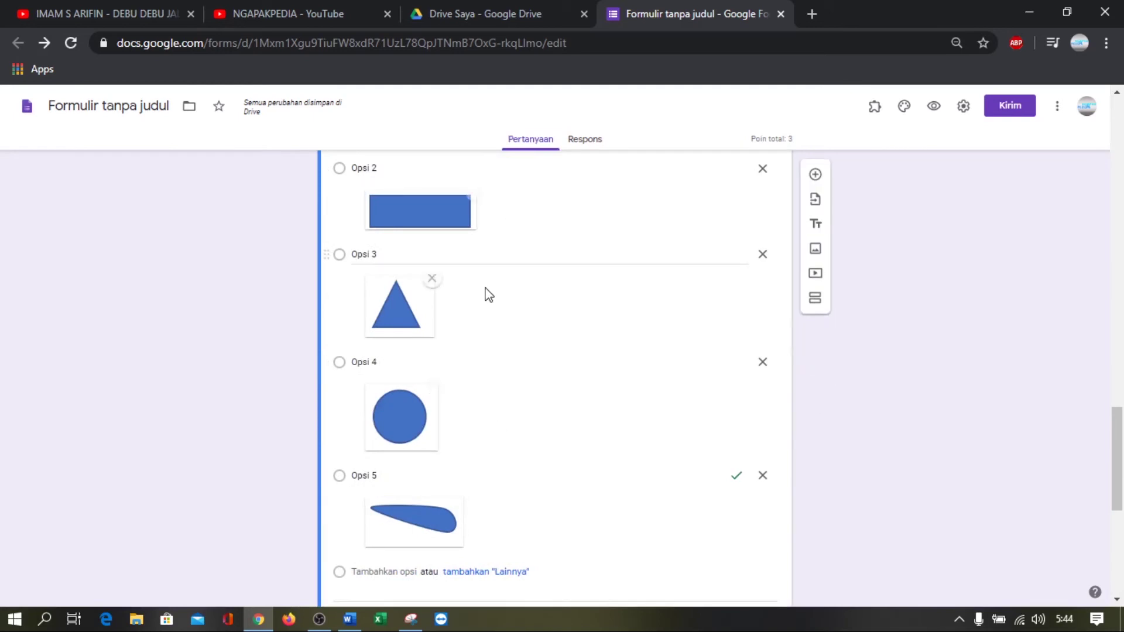
scroll(488, 296, up, 11)
scroll(555, 321, down, 7)
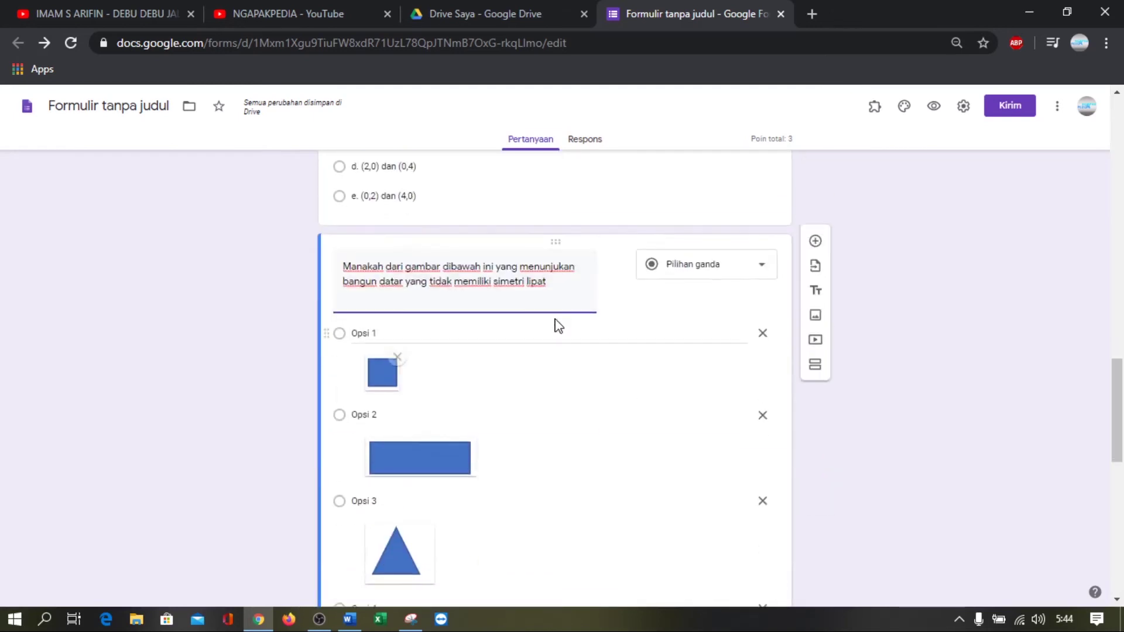
scroll(558, 326, down, 6)
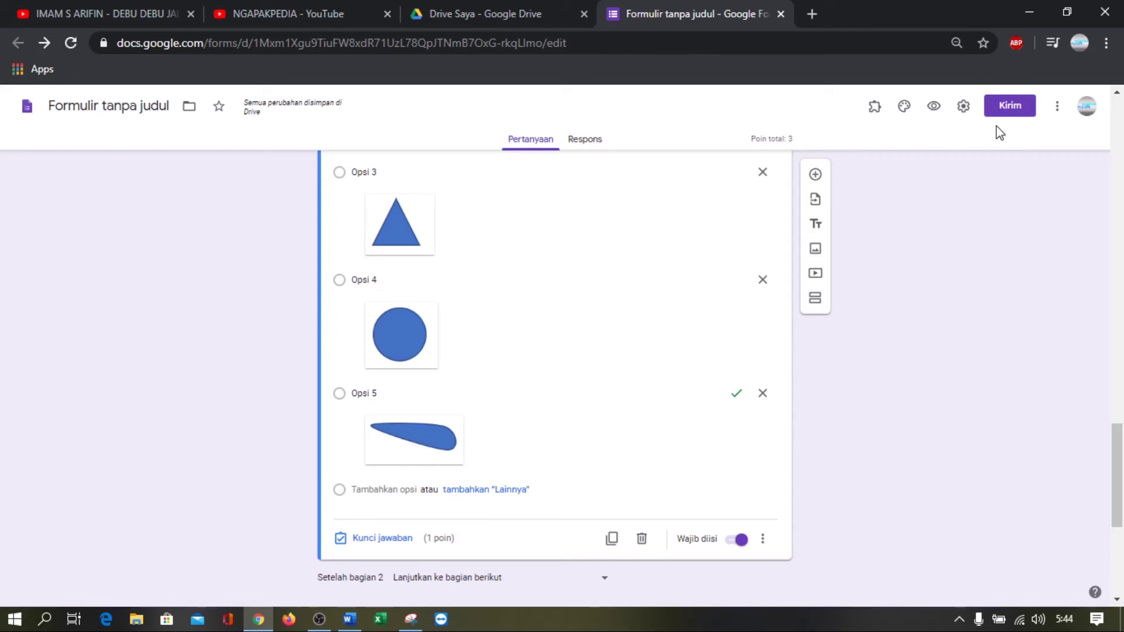
Copy the form's shortened forms.gle share link with Perpendek URL enabled, and open a new tab
click(1011, 113)
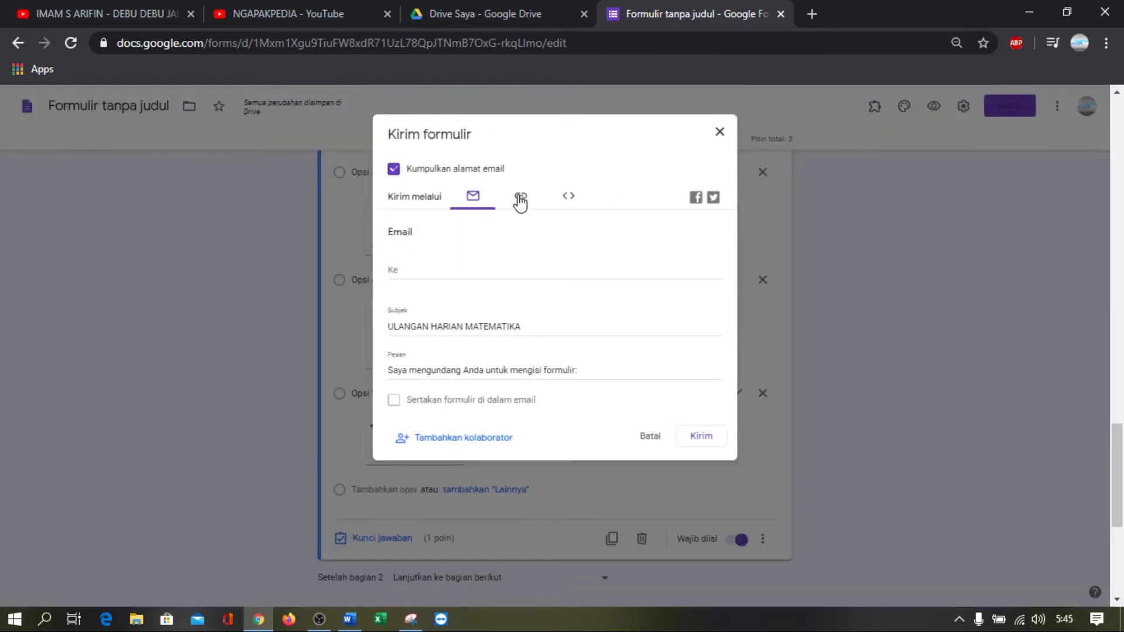
click(521, 203)
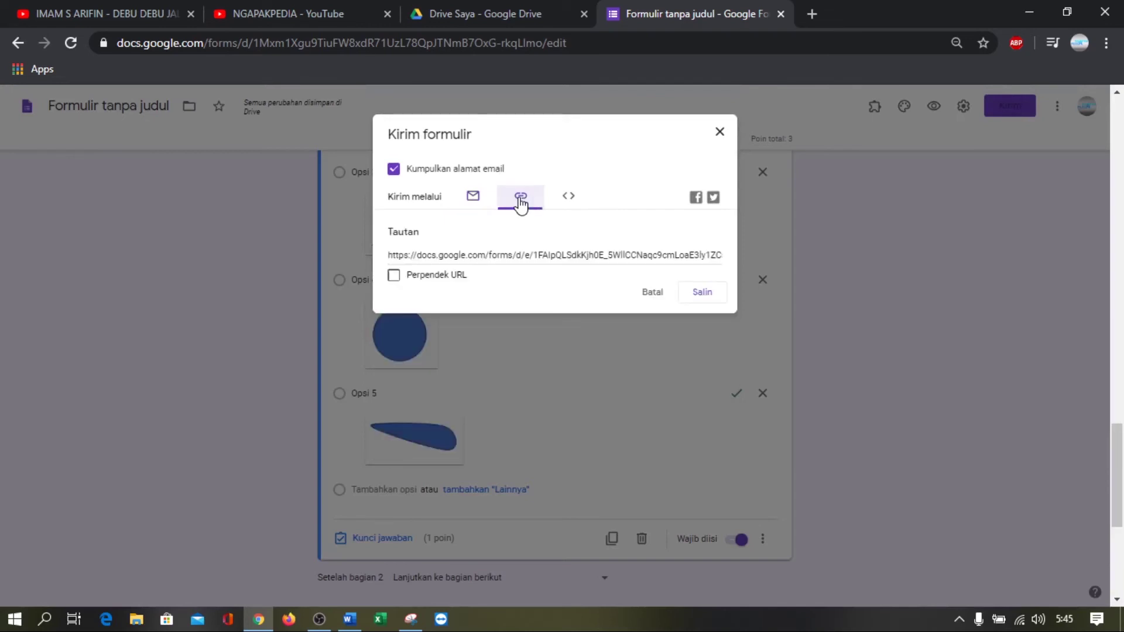
click(534, 258)
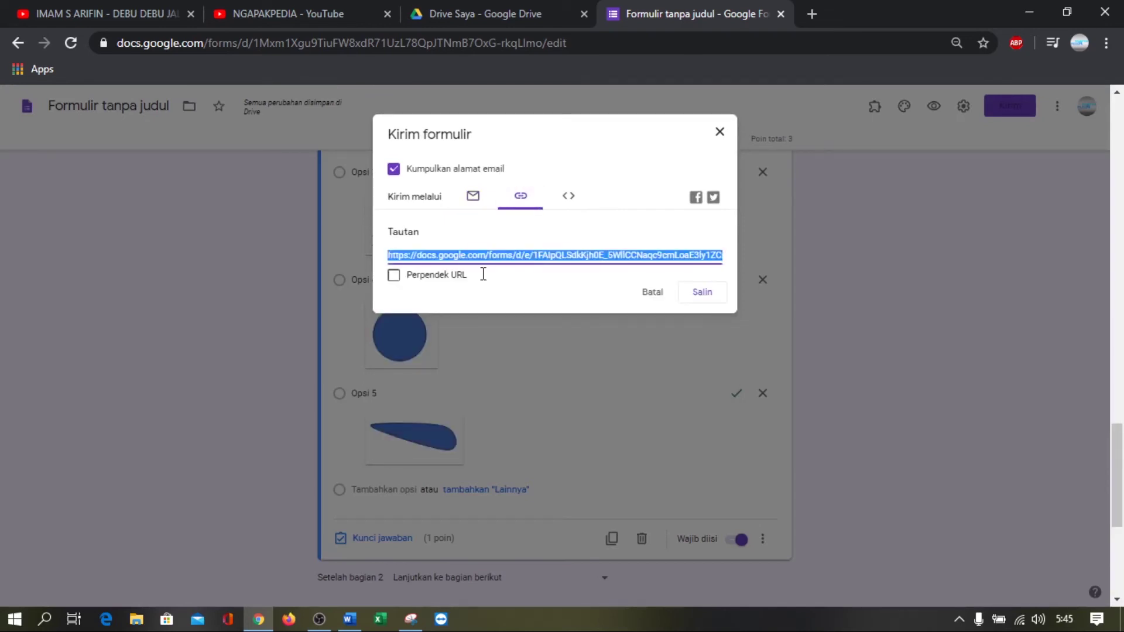
click(394, 276)
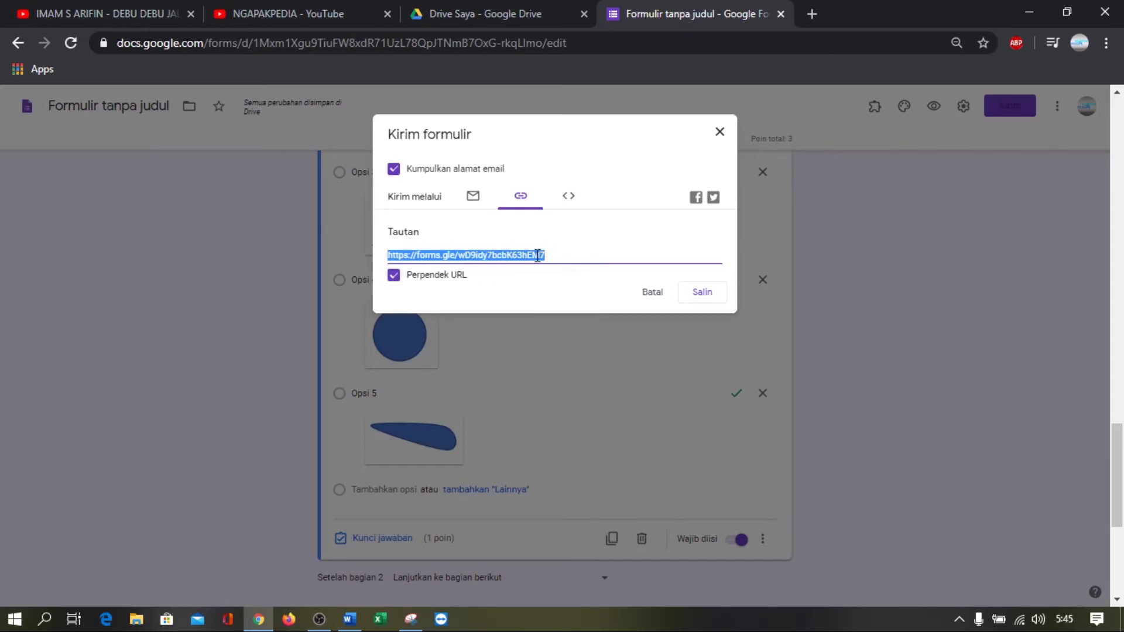
click(702, 293)
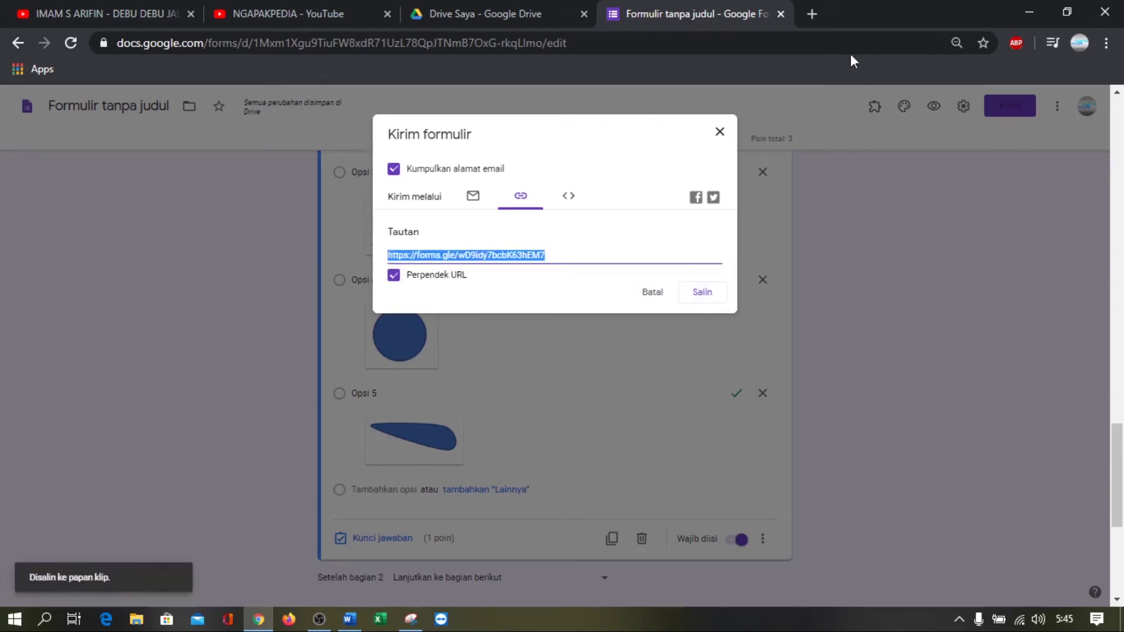
click(813, 14)
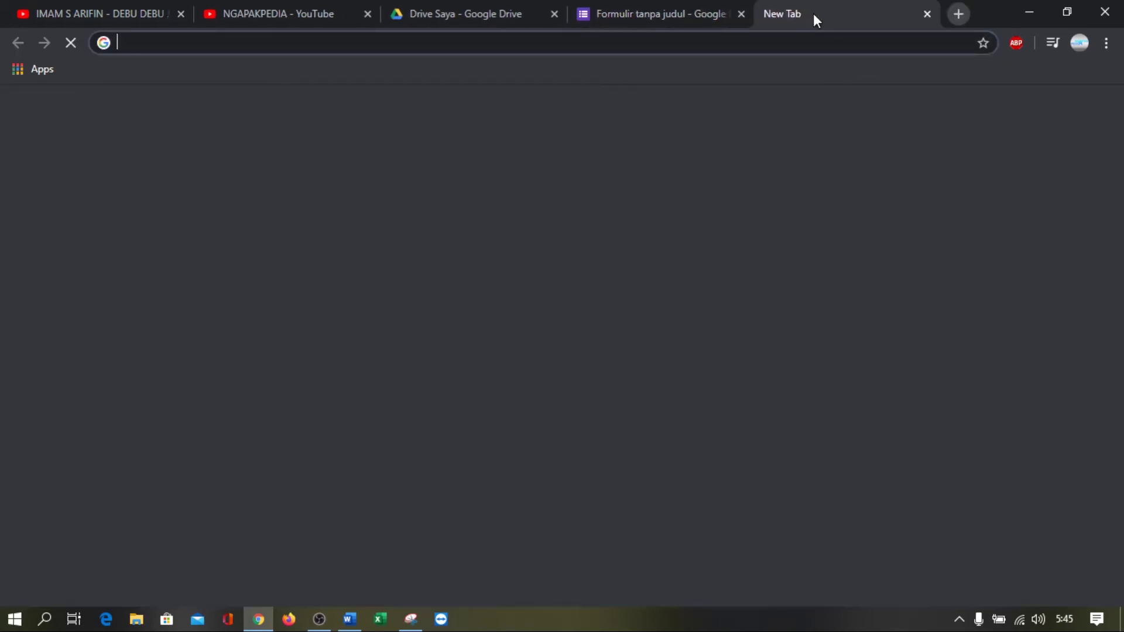
Load the copied forms.gle link, look over the live ULANGAN HARIAN MATEMATIKA form, then close it
text(https://forms.gle/wD9idy7bcbK63hEM7)
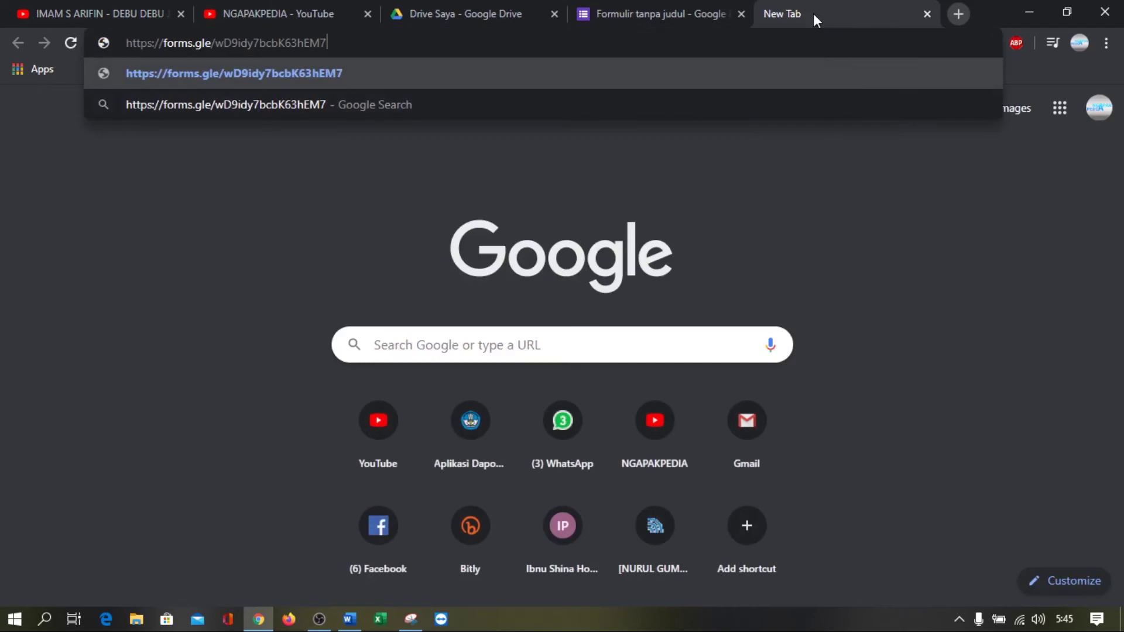
key(Return)
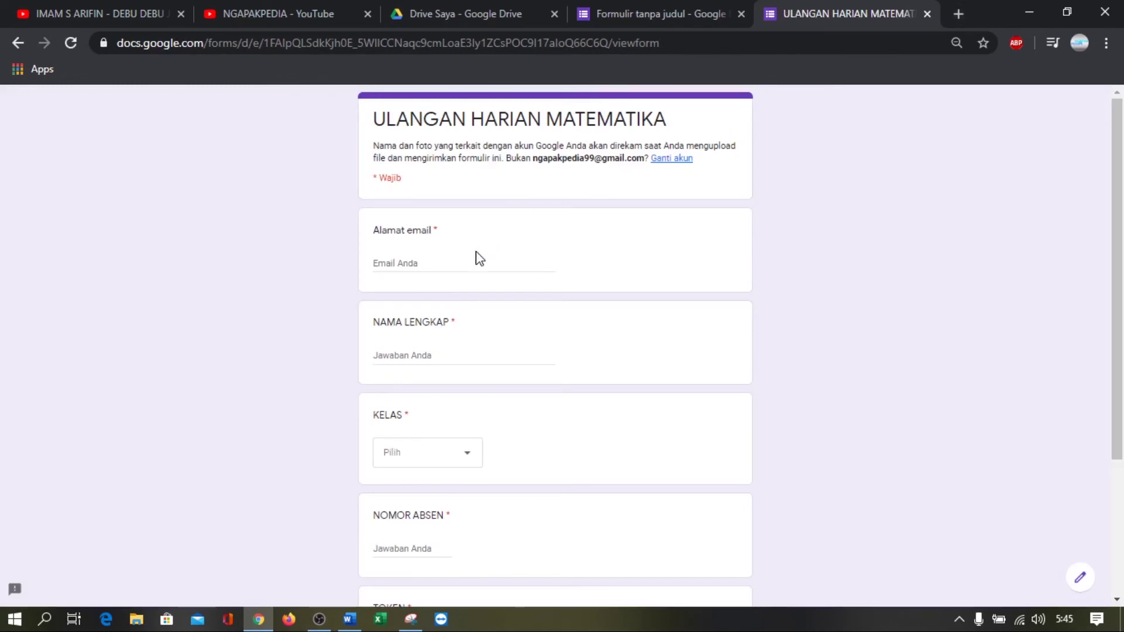
scroll(476, 258, down, 3)
scroll(506, 356, up, 3)
scroll(693, 281, down, 3)
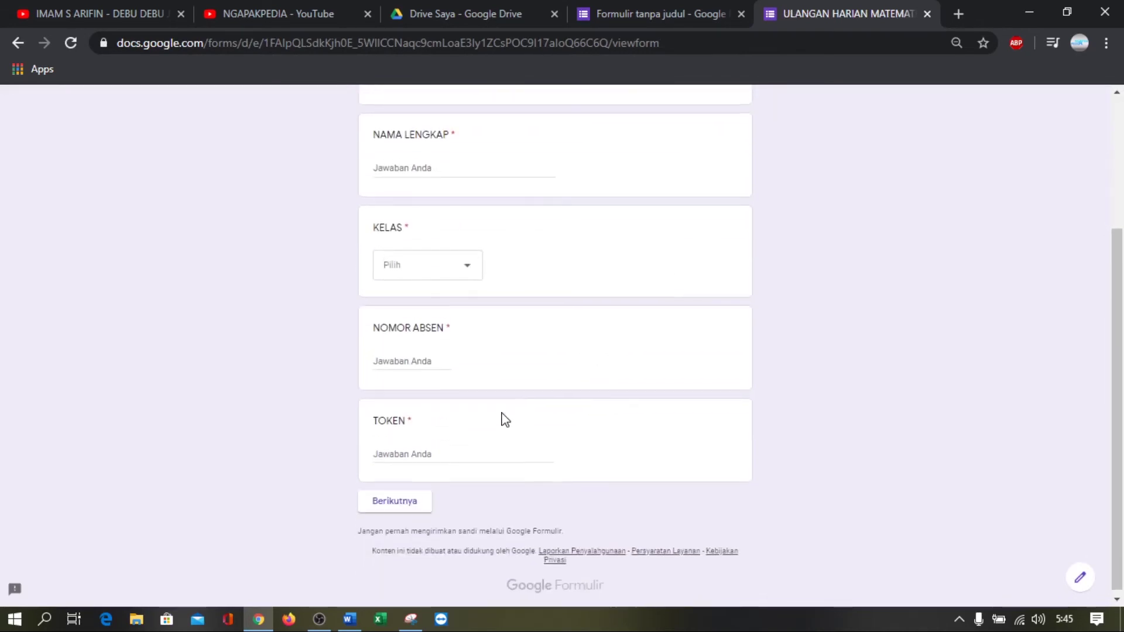
scroll(505, 419, up, 3)
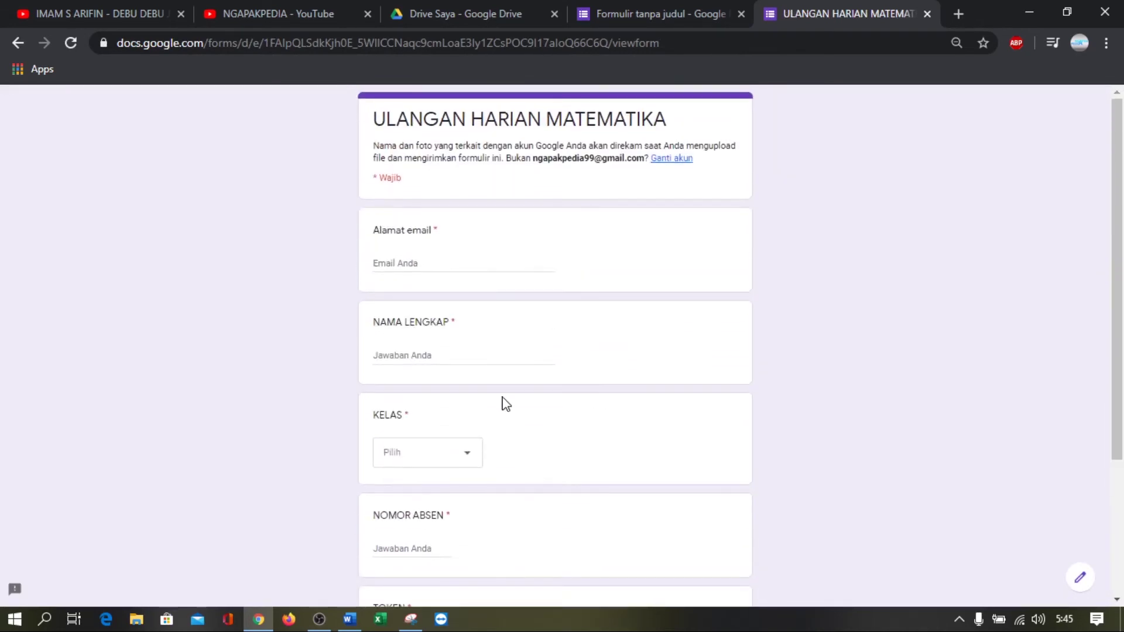
click(927, 13)
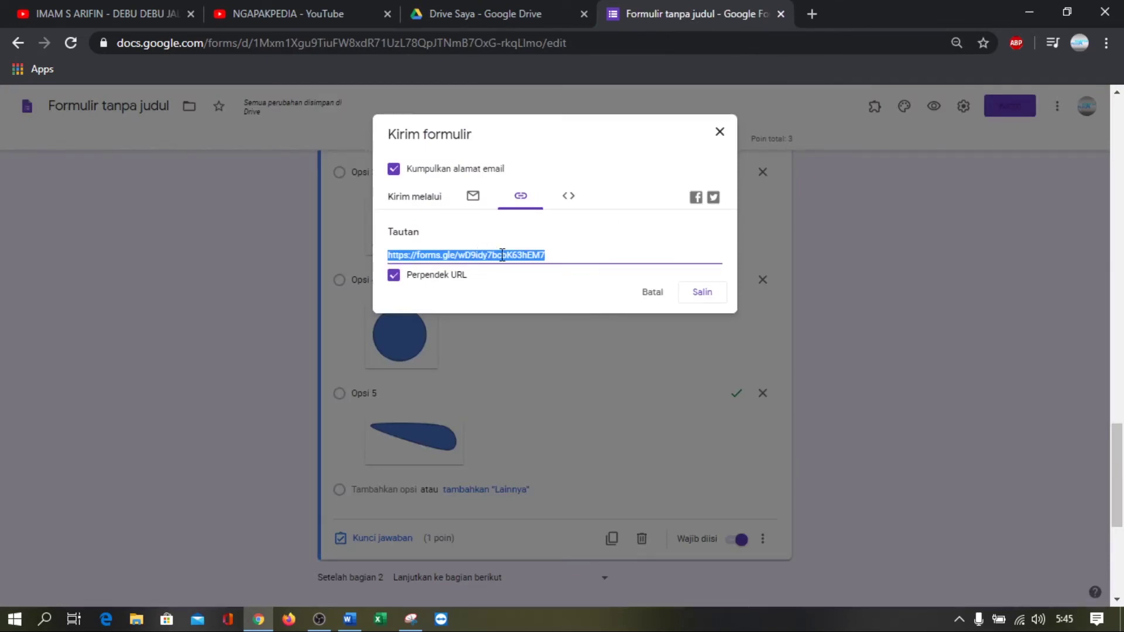
Go to bitly.com in a new tab and start creating a new Bitly link
click(812, 13)
text(BITLY)
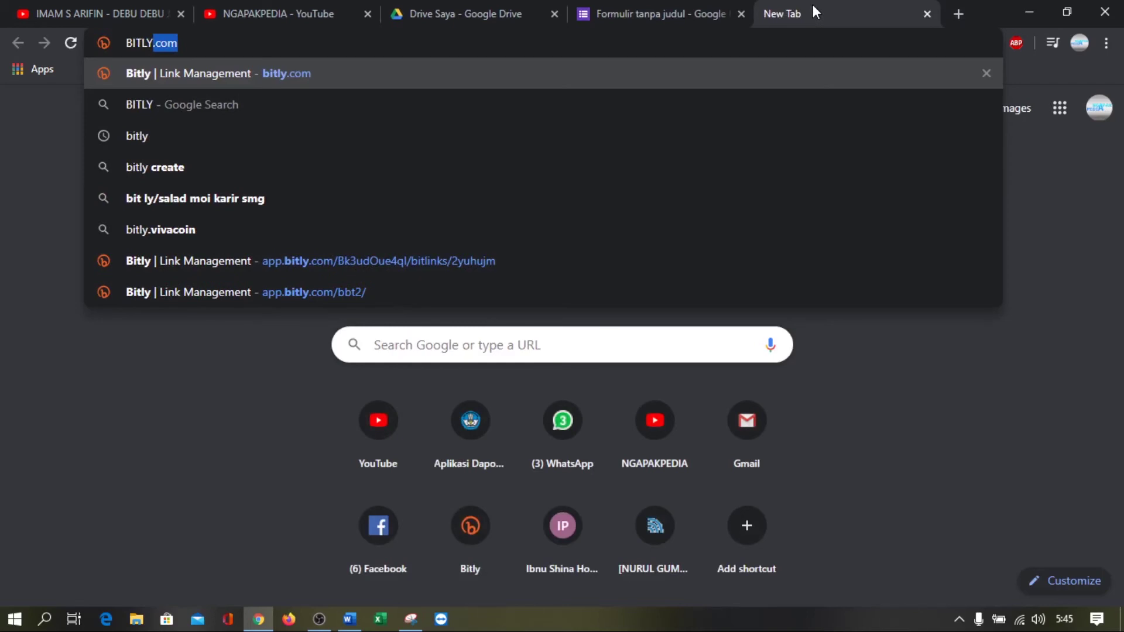
text(.com)
key(Return)
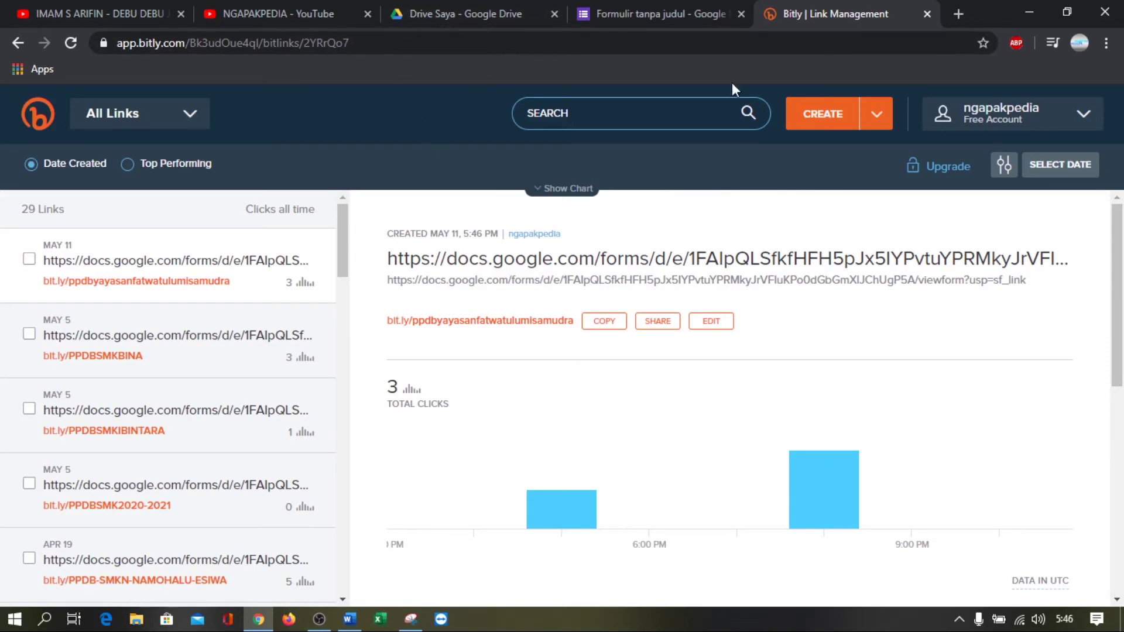
click(837, 112)
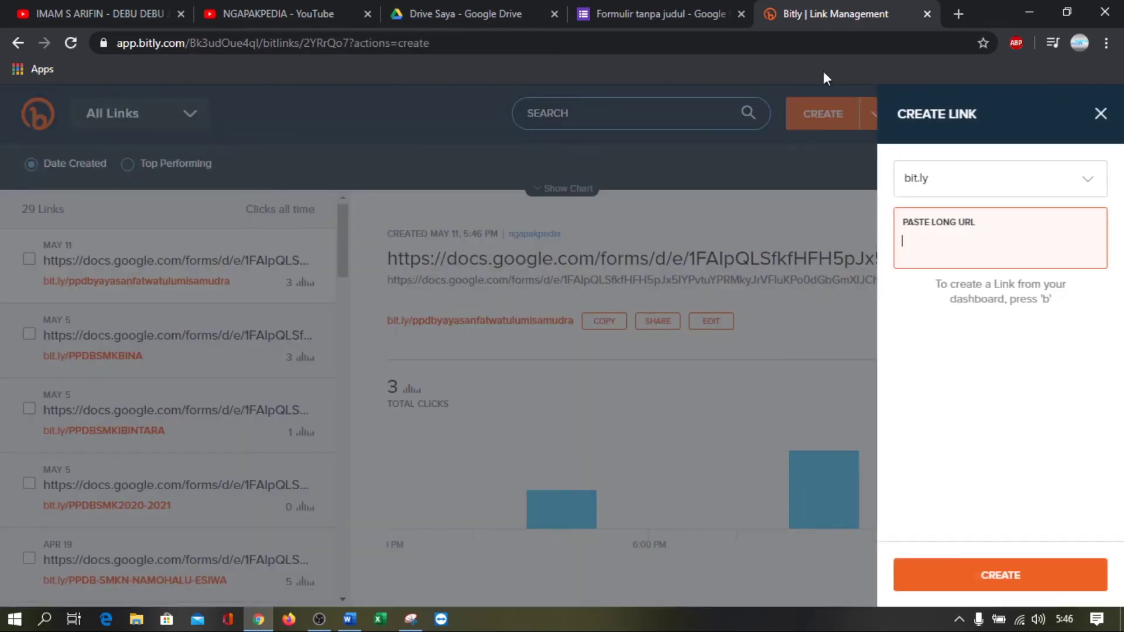
Copy the form's forms.gle link and create a Bitly link from it
click(662, 4)
click(522, 255)
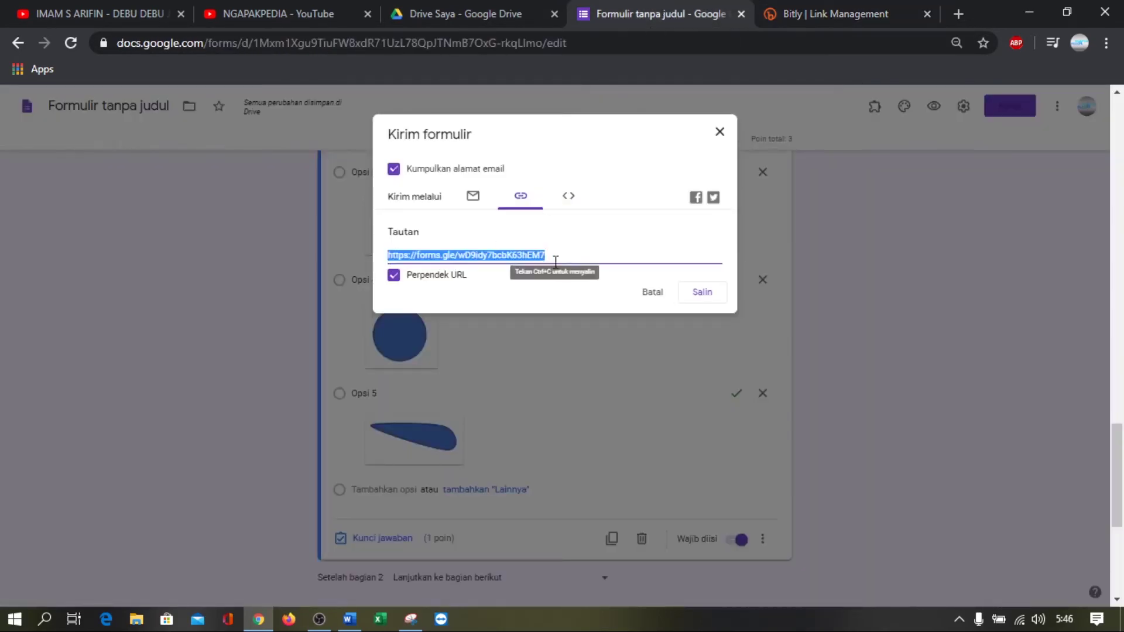
click(703, 291)
click(788, 22)
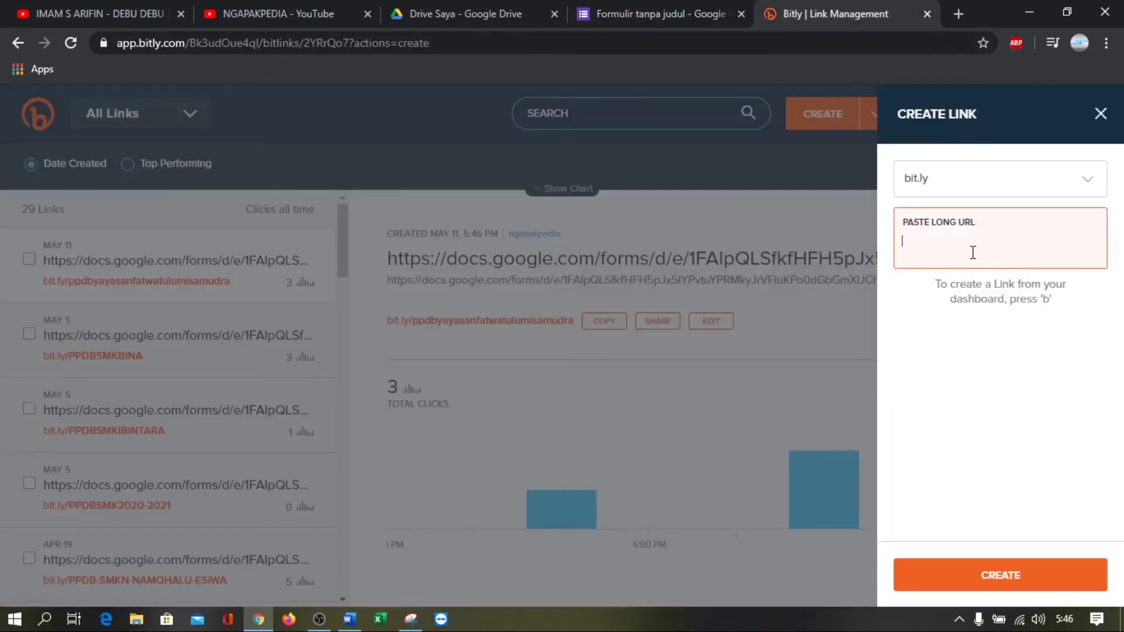
key(ctrl+v)
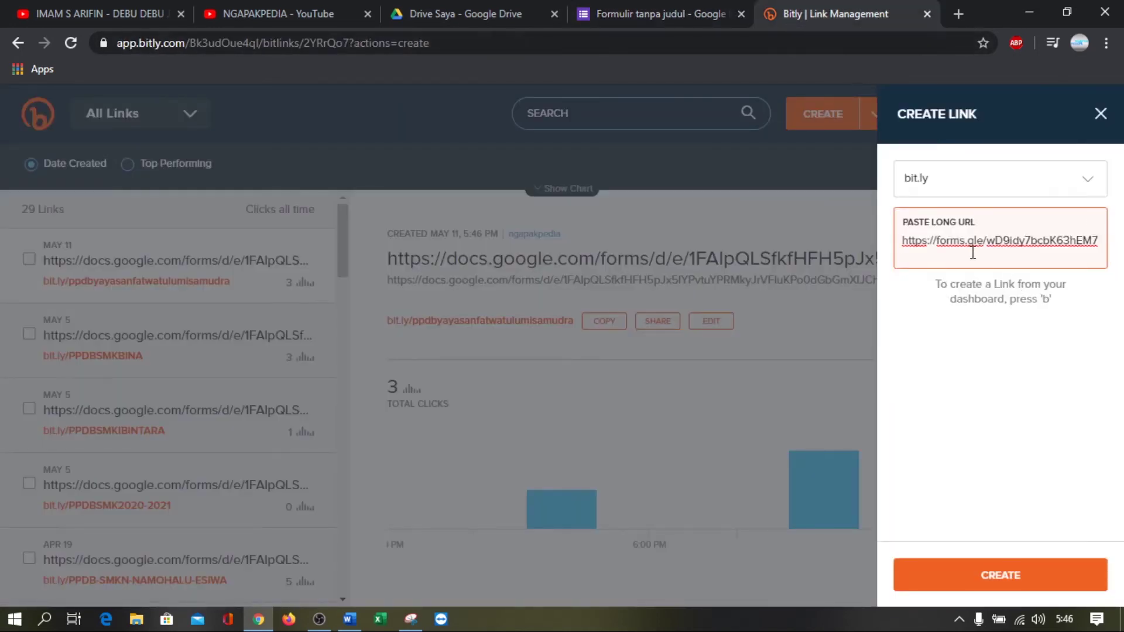
key(Return)
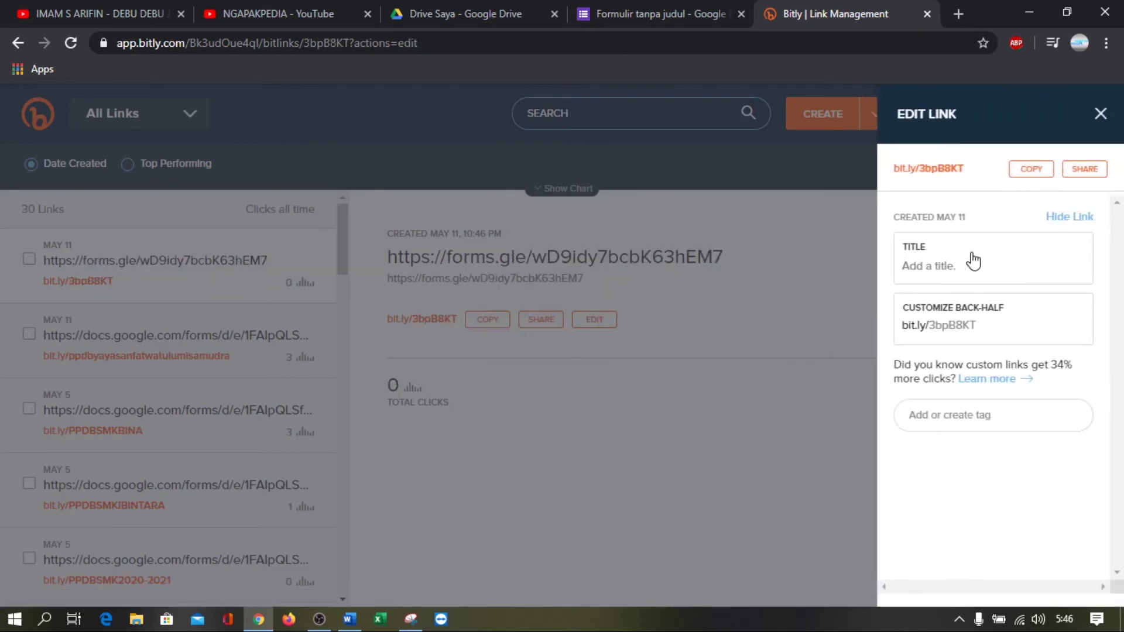
Customize the Bitly link's back-half to MTK-X2 and save it
click(987, 326)
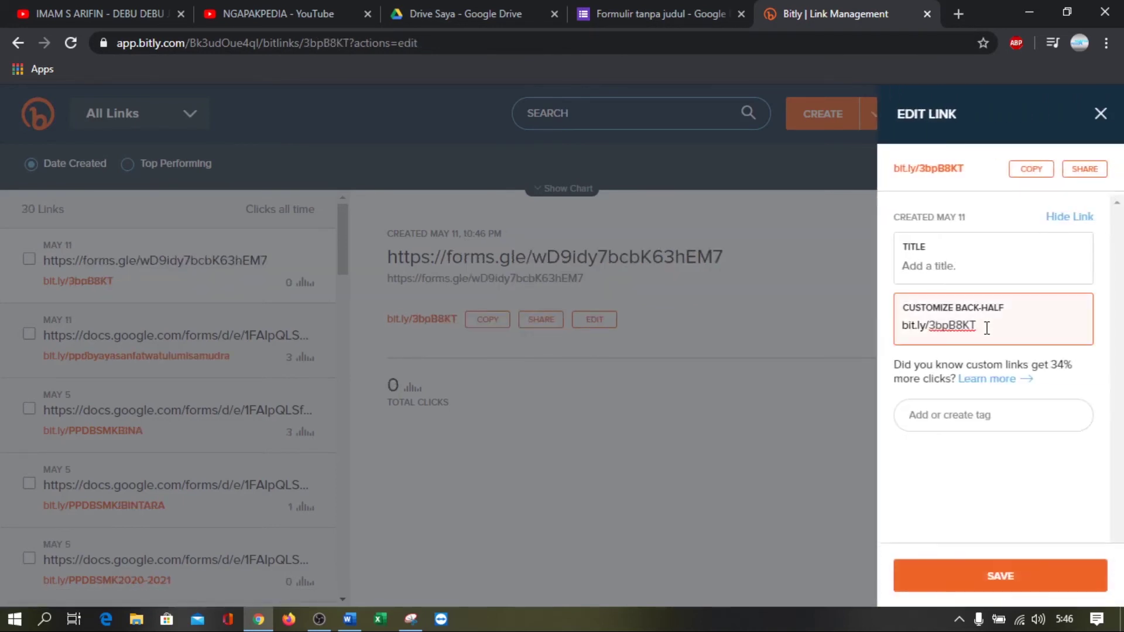
key(BackSpace)
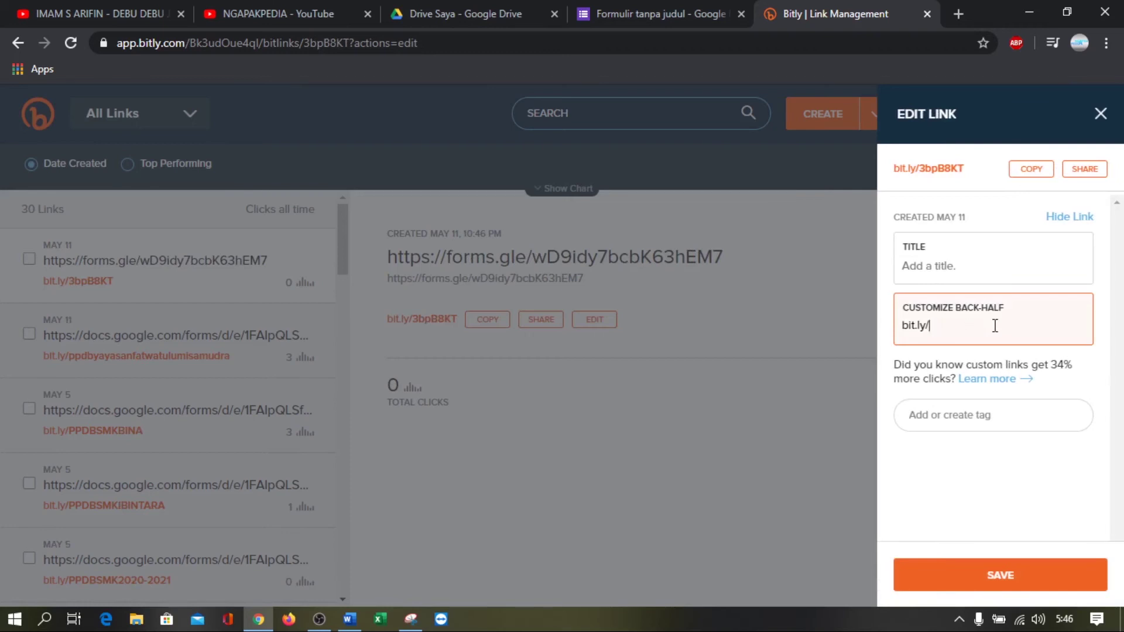
click(638, 11)
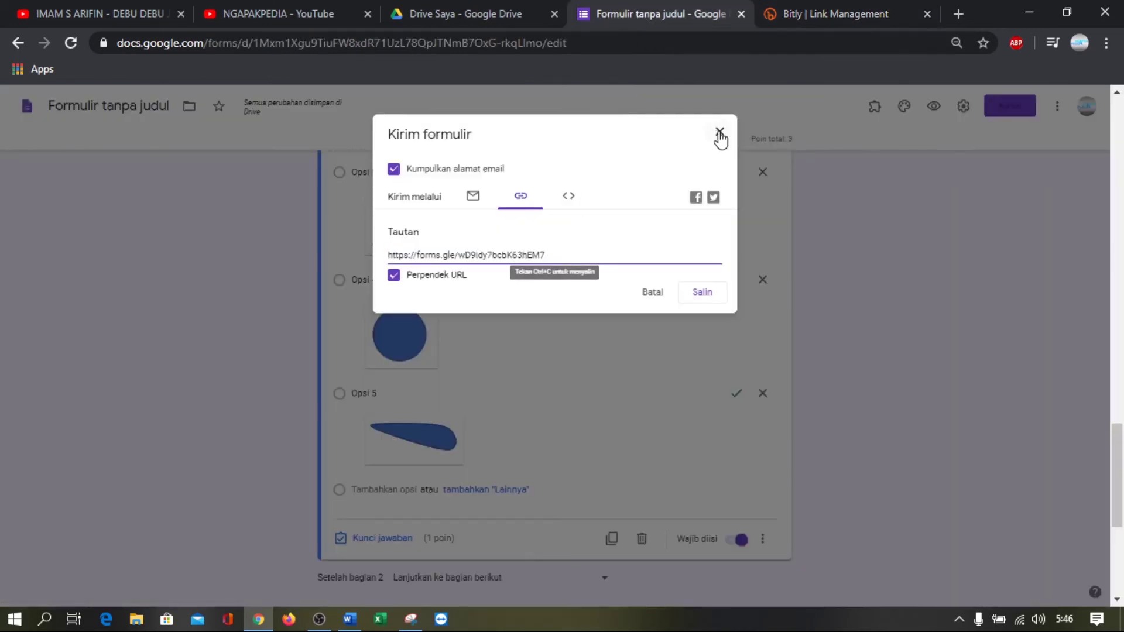
click(720, 132)
scroll(603, 224, up, 20)
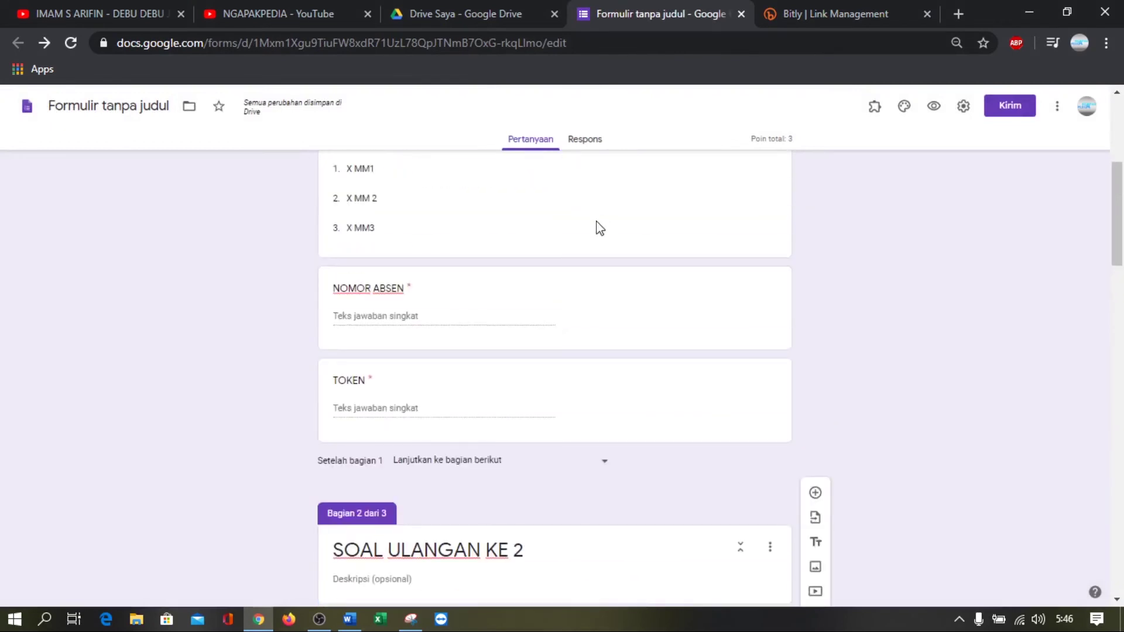
click(832, 19)
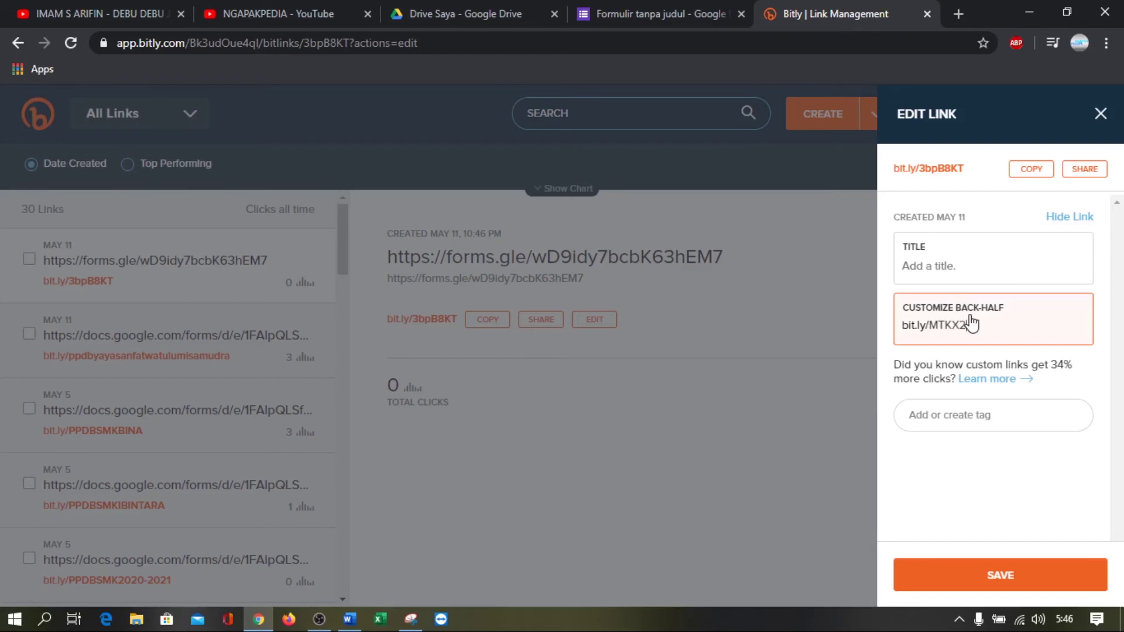
click(1040, 580)
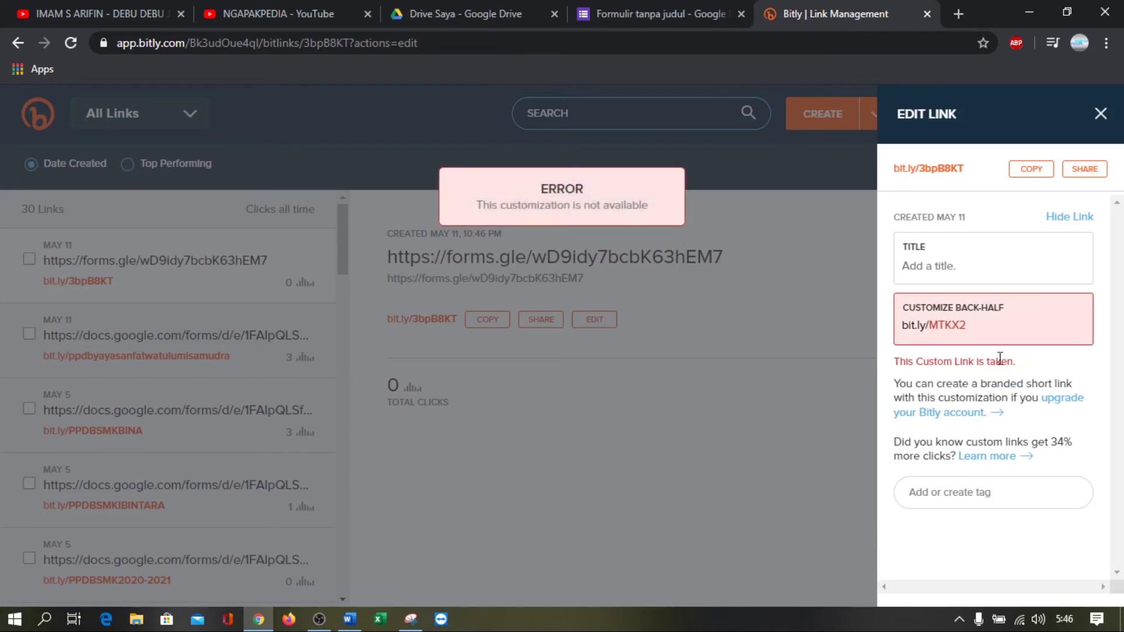
click(983, 328)
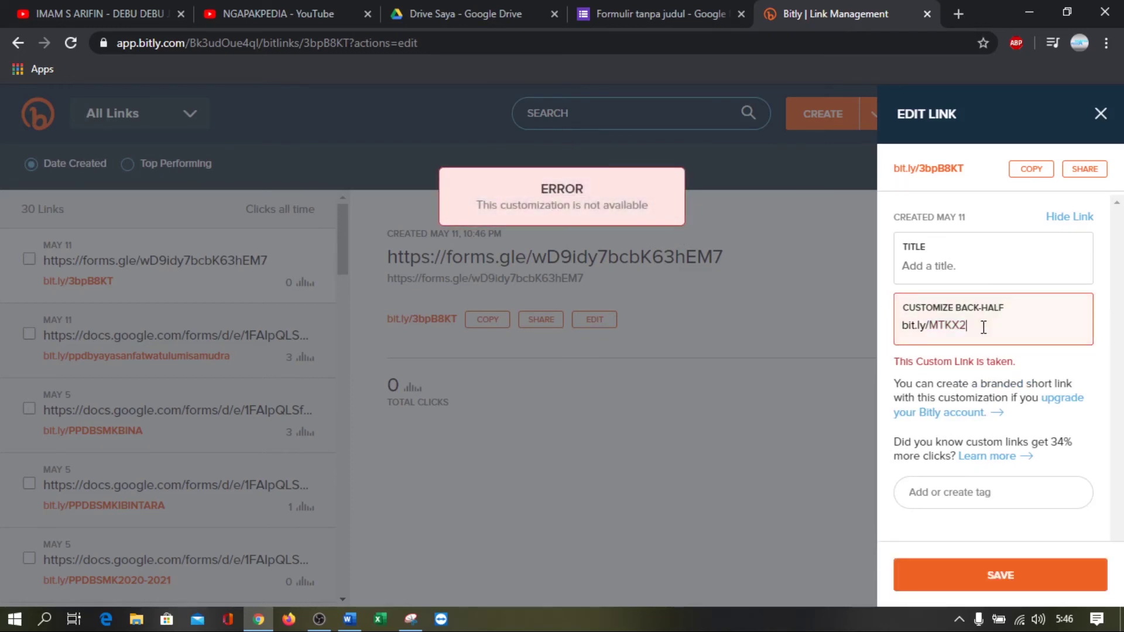
key(Left)
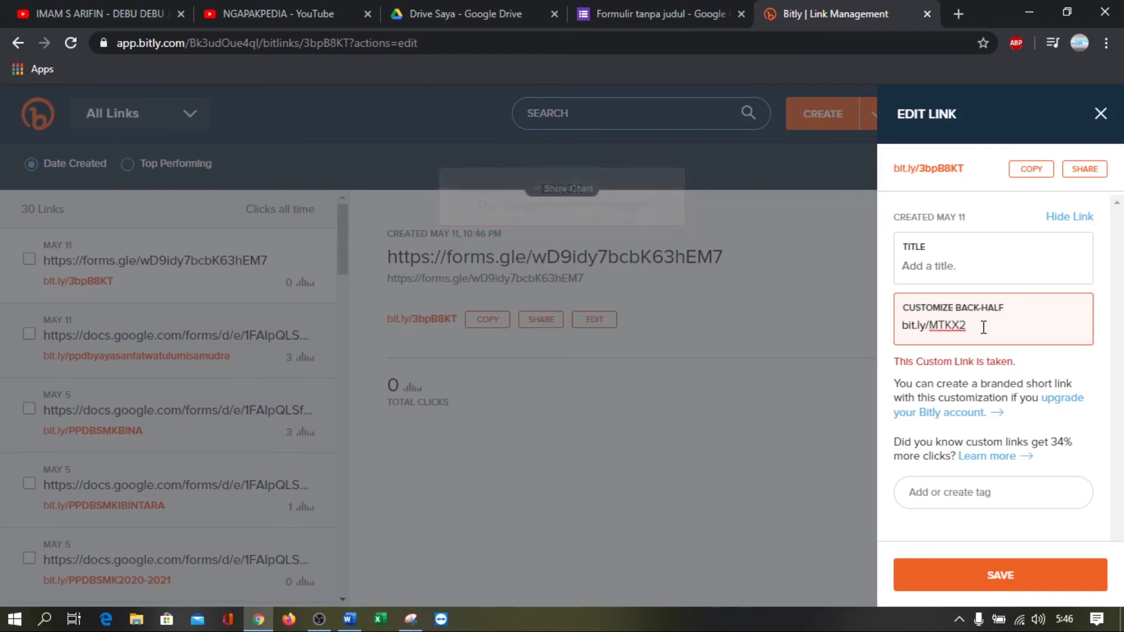
key(Left)
text(-)
click(1015, 583)
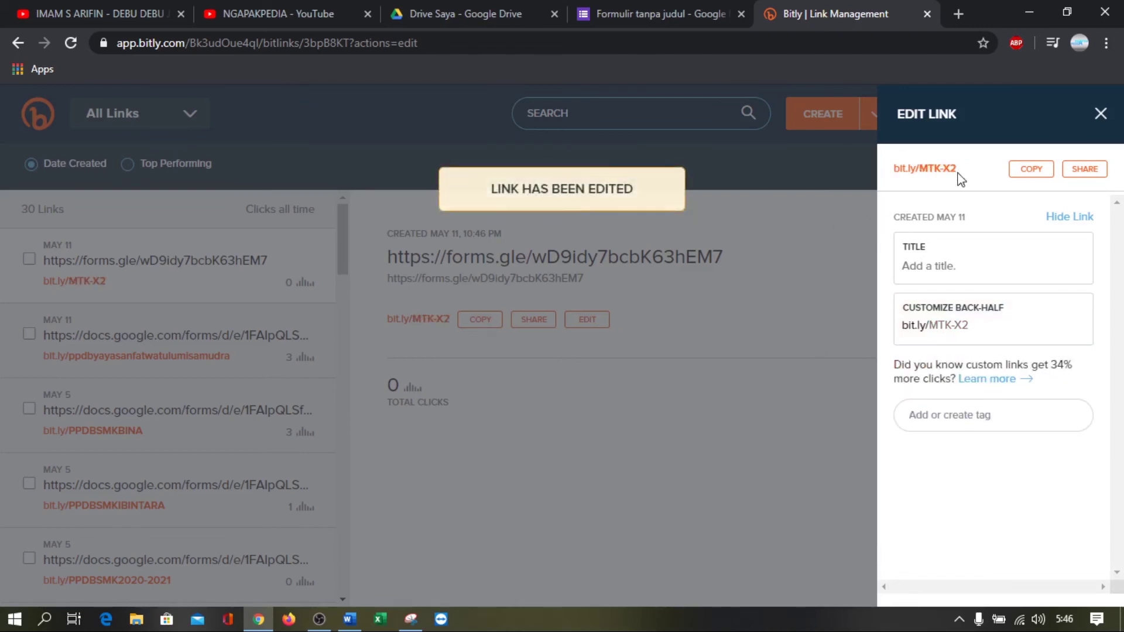
Copy the bit.ly/MTK-X2 short link and switch to Firefox
click(1033, 171)
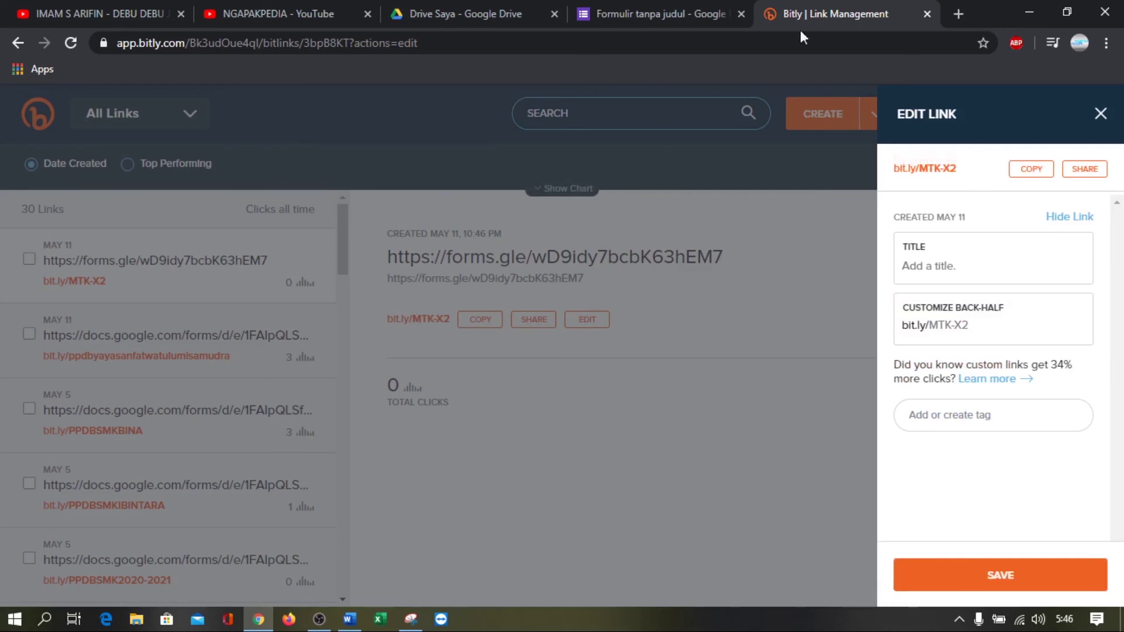
click(732, 48)
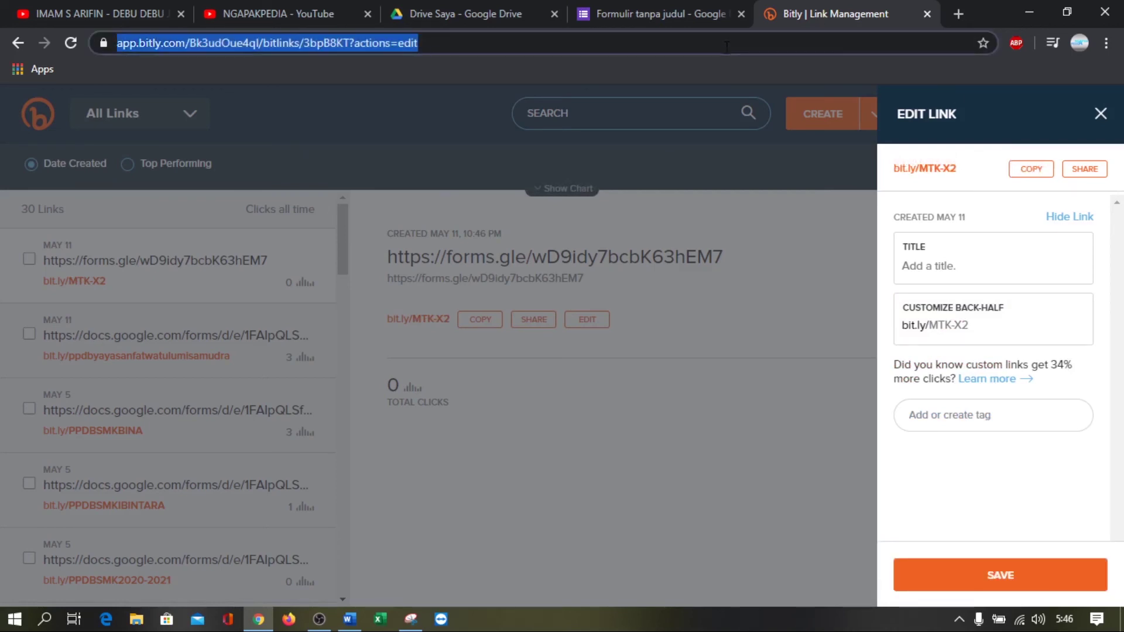
click(282, 624)
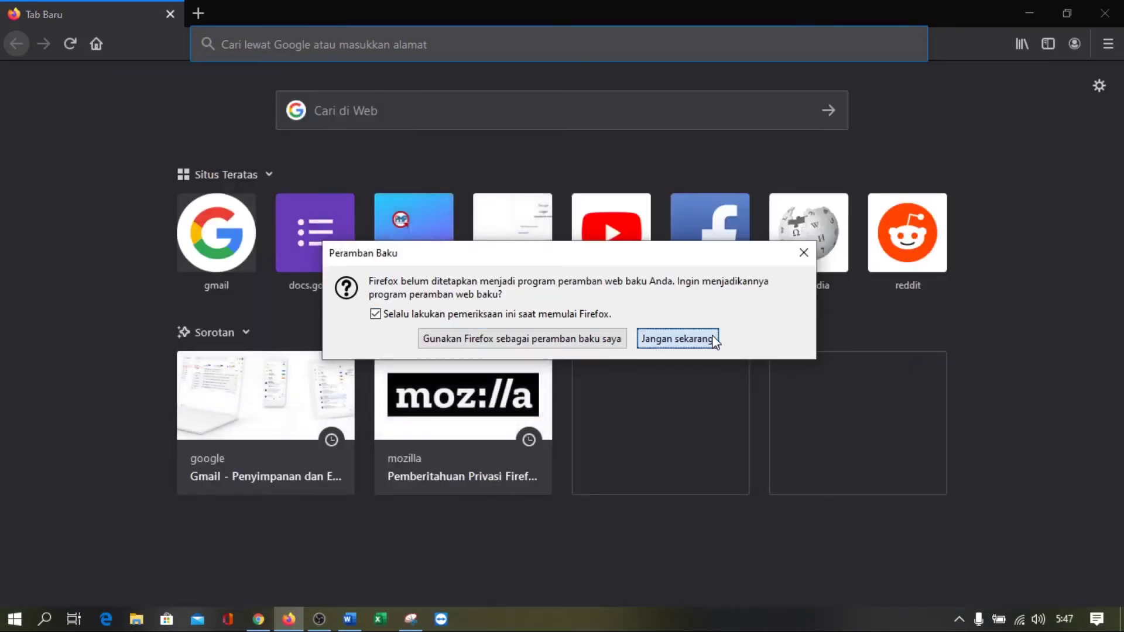
click(700, 340)
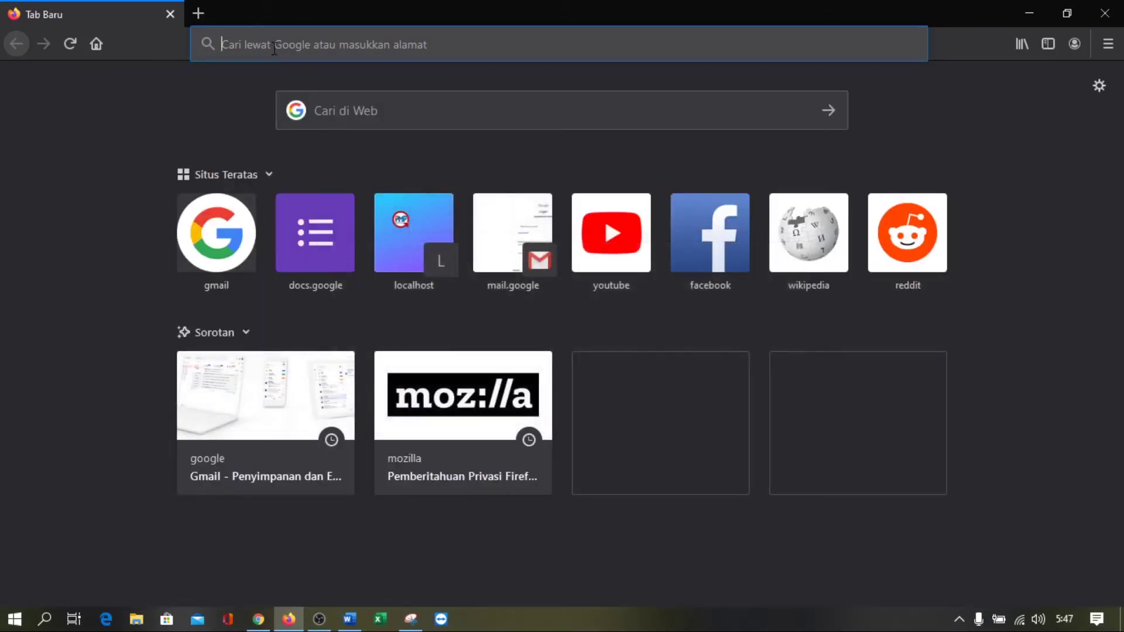
click(274, 48)
key(ctrl+v)
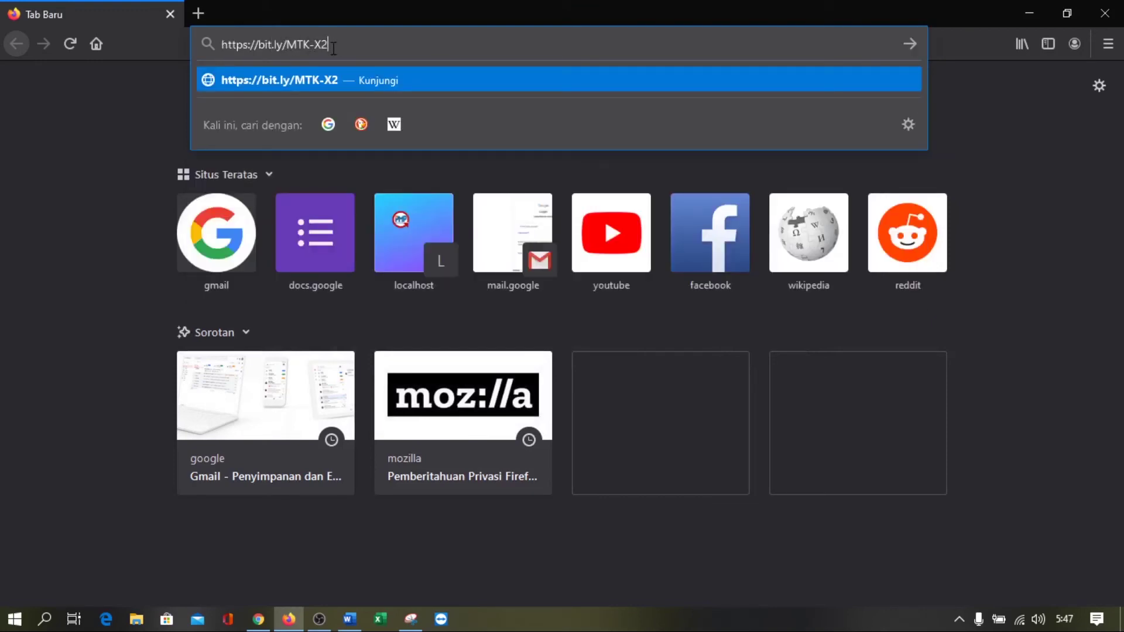
key(Return)
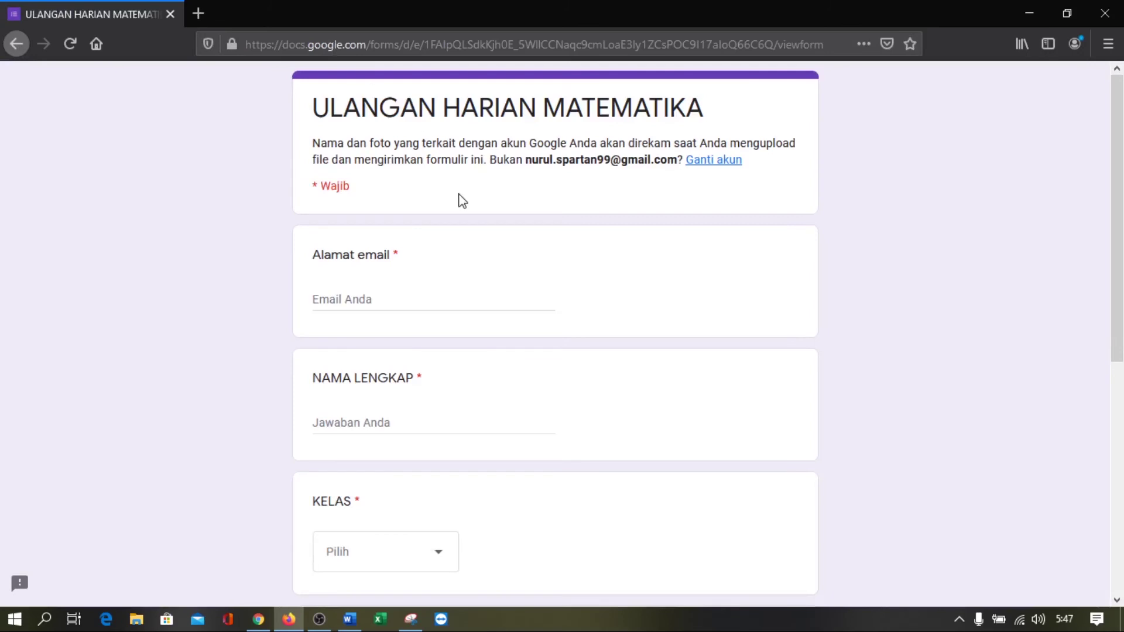
scroll(468, 216, down, 3)
click(391, 212)
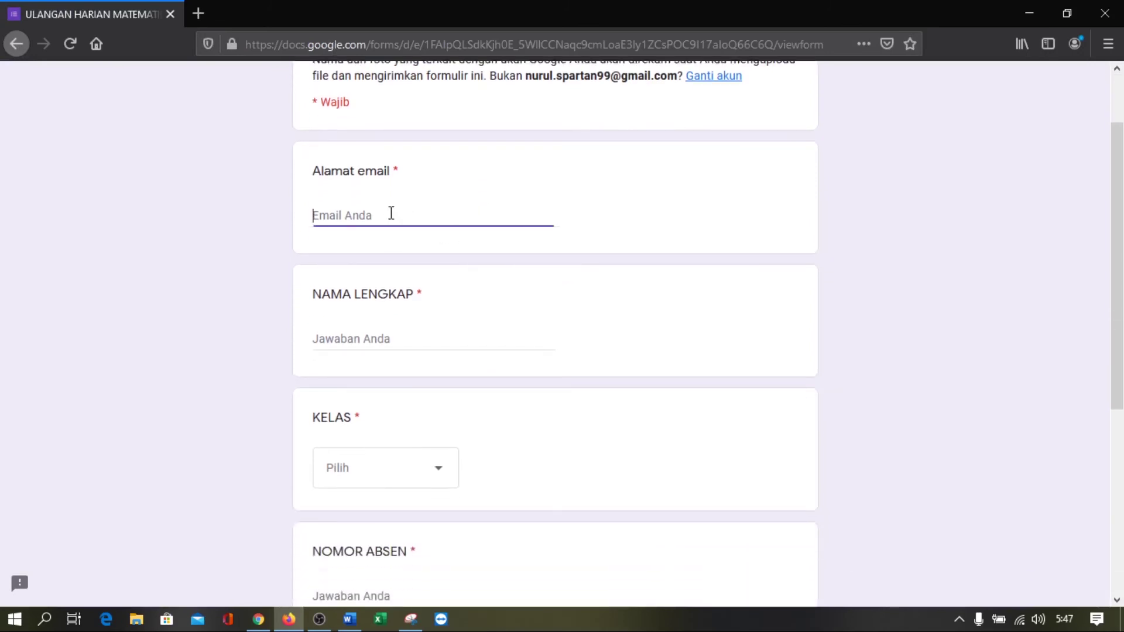
scroll(391, 212, up, 3)
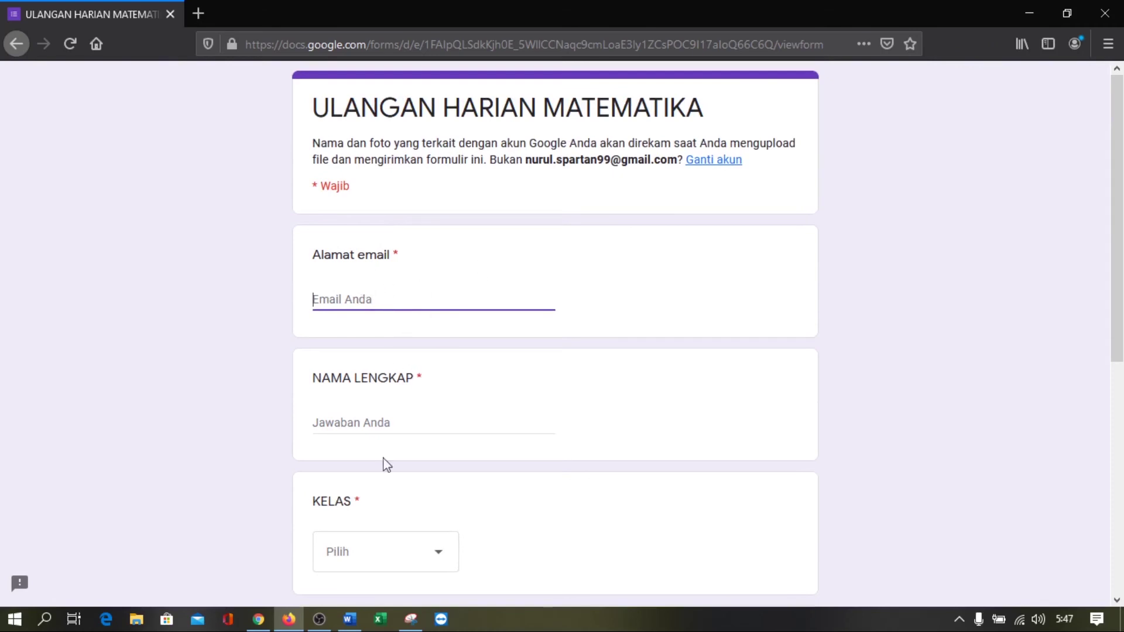
click(259, 621)
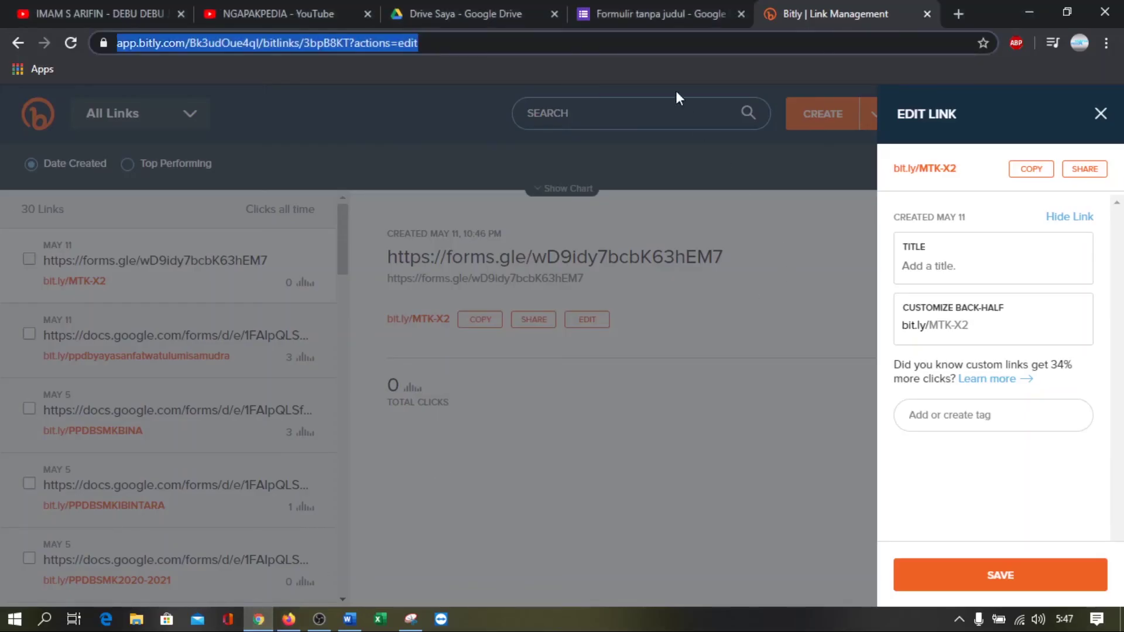
Turn off Kumpulkan alamat email in the form's settings and save the change
click(633, 3)
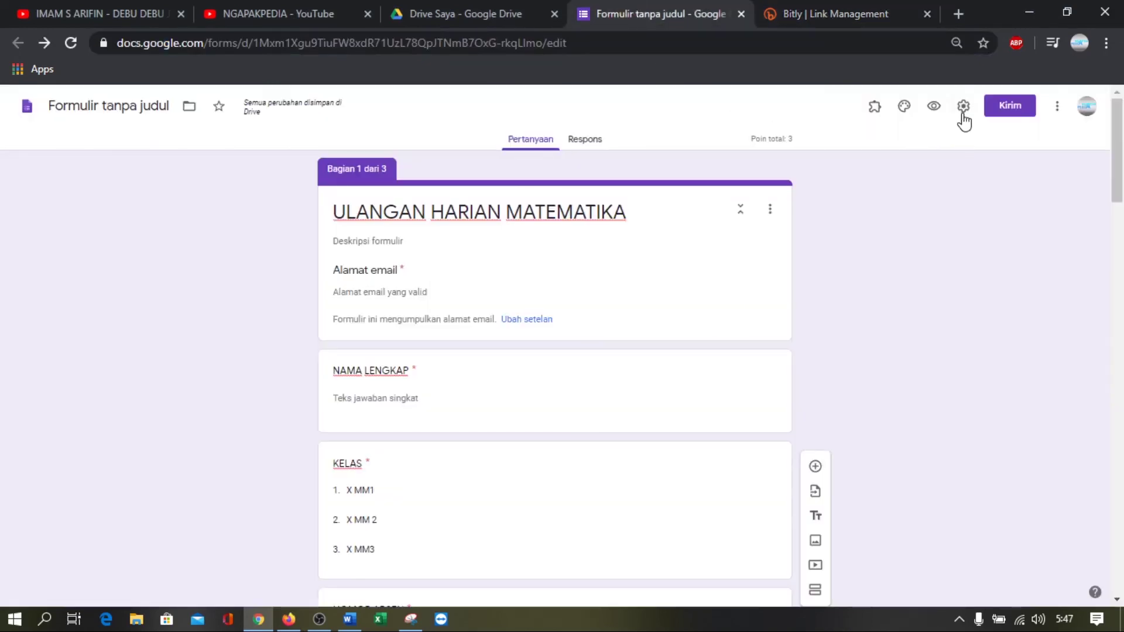
click(963, 107)
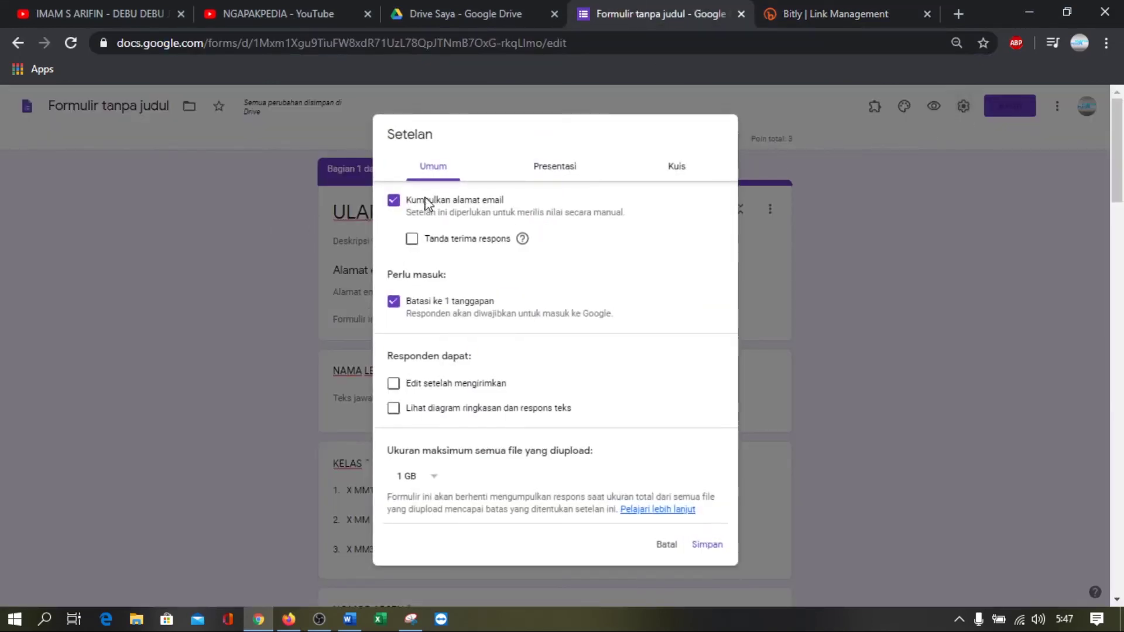
click(419, 204)
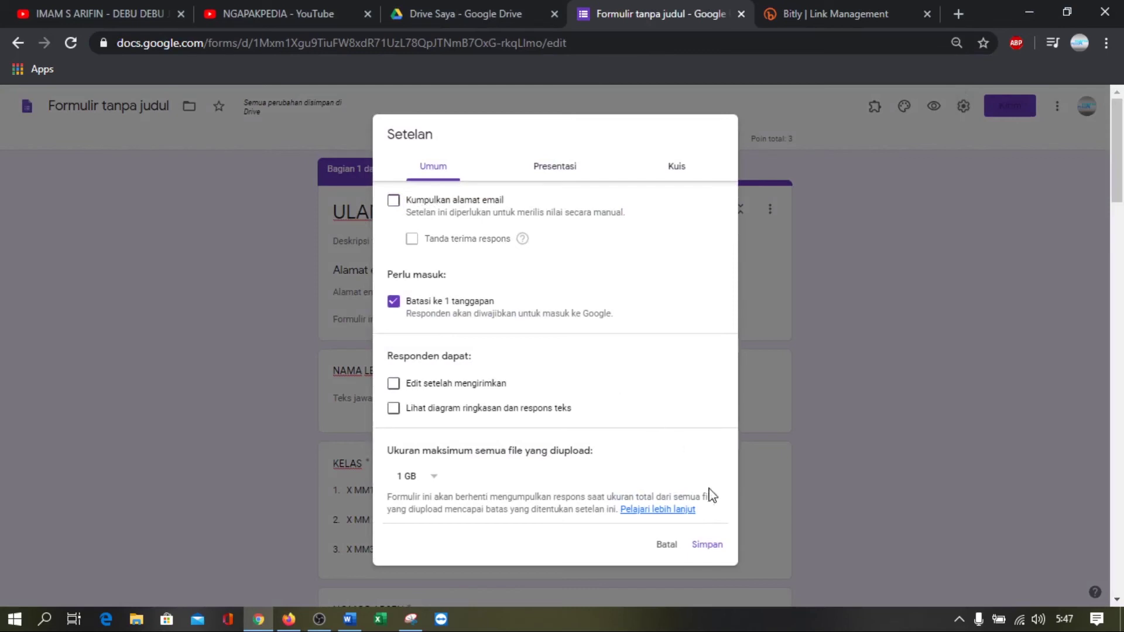
click(708, 546)
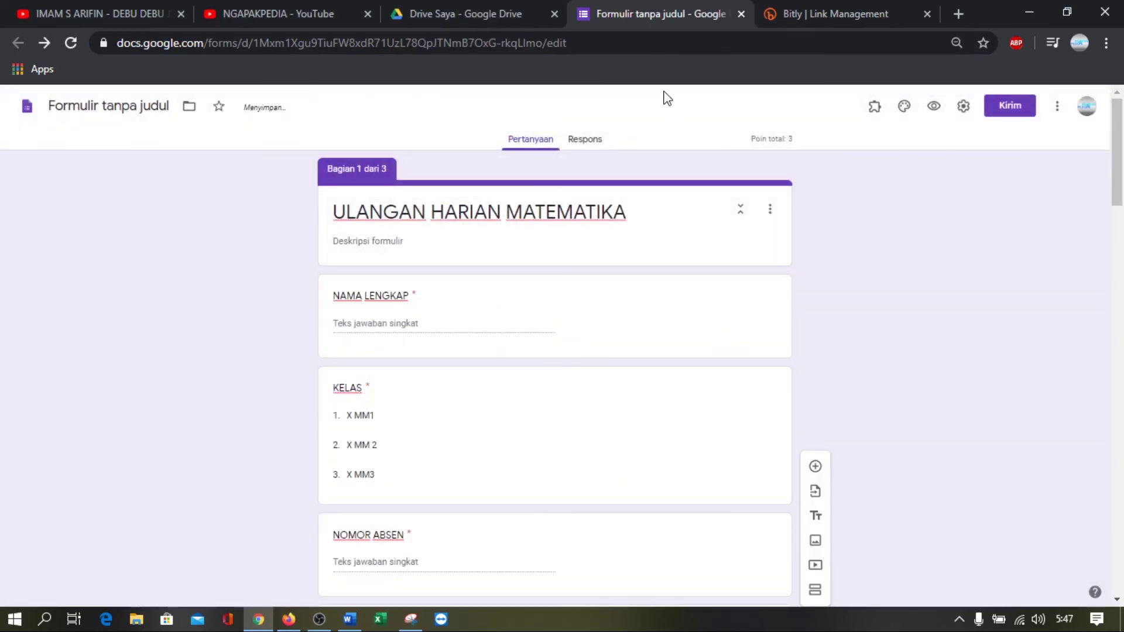
click(289, 620)
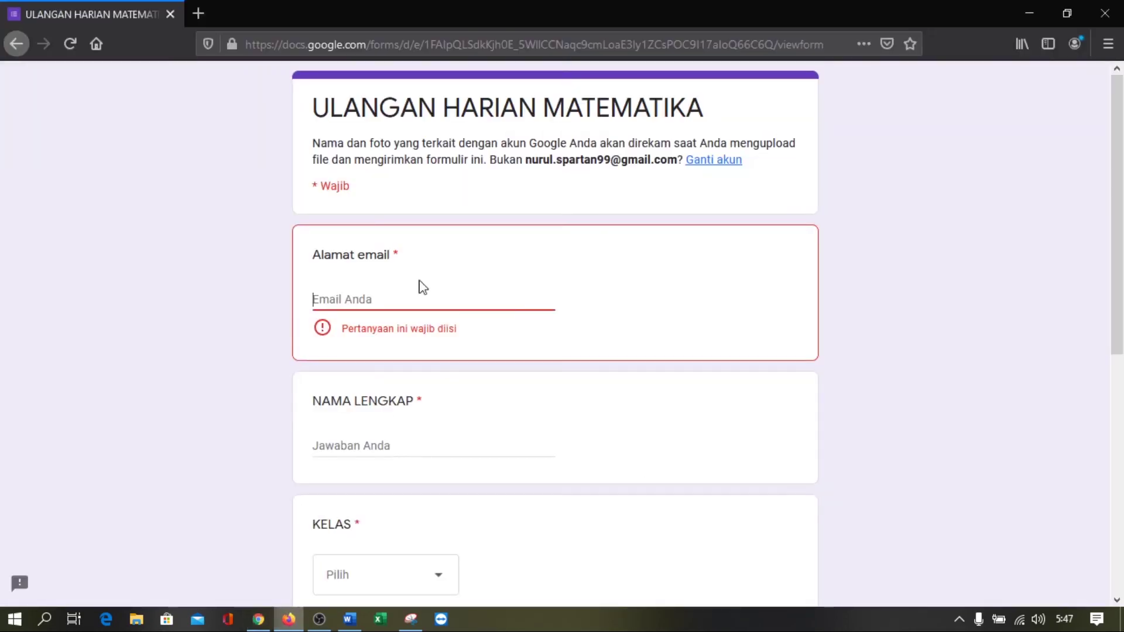
Reload the quiz form without the email question and enter the respondent's full name
click(70, 58)
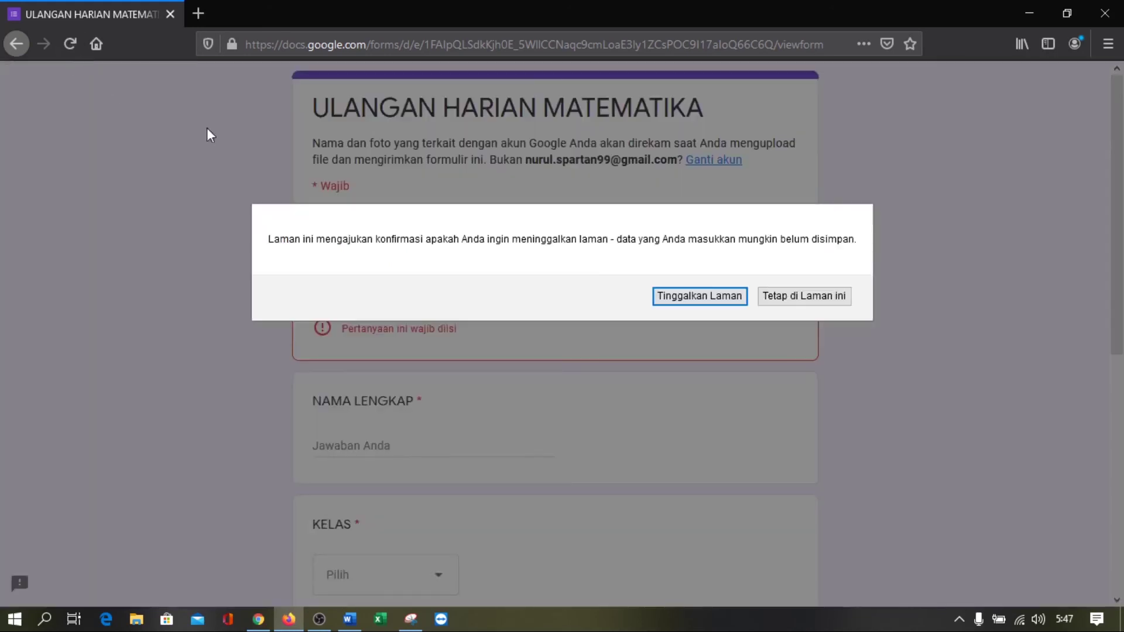
click(737, 297)
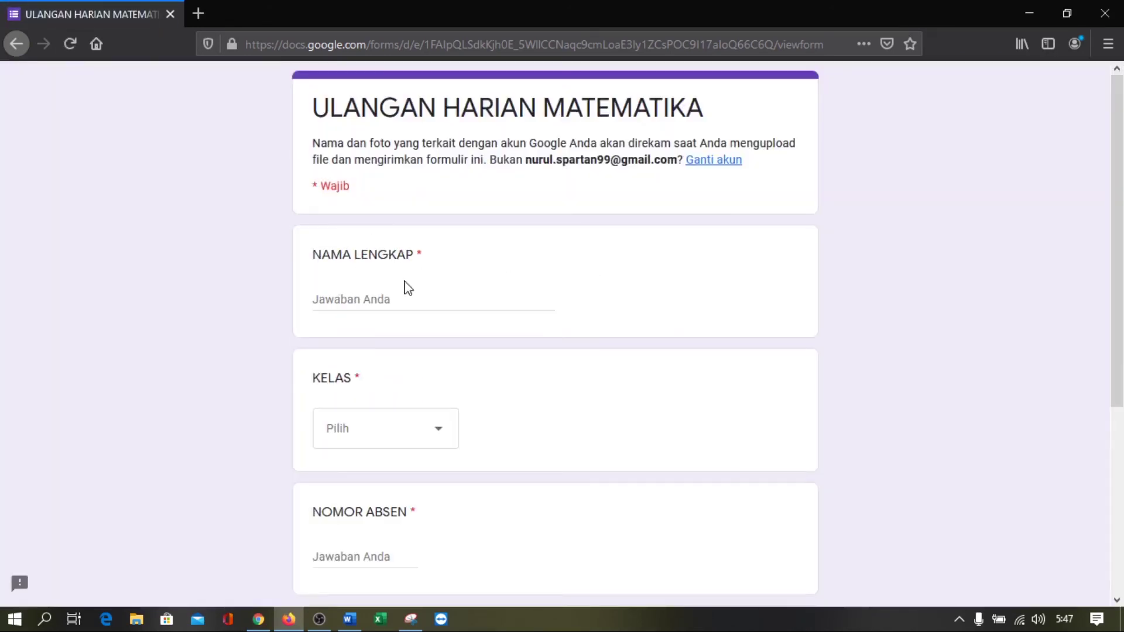
click(377, 296)
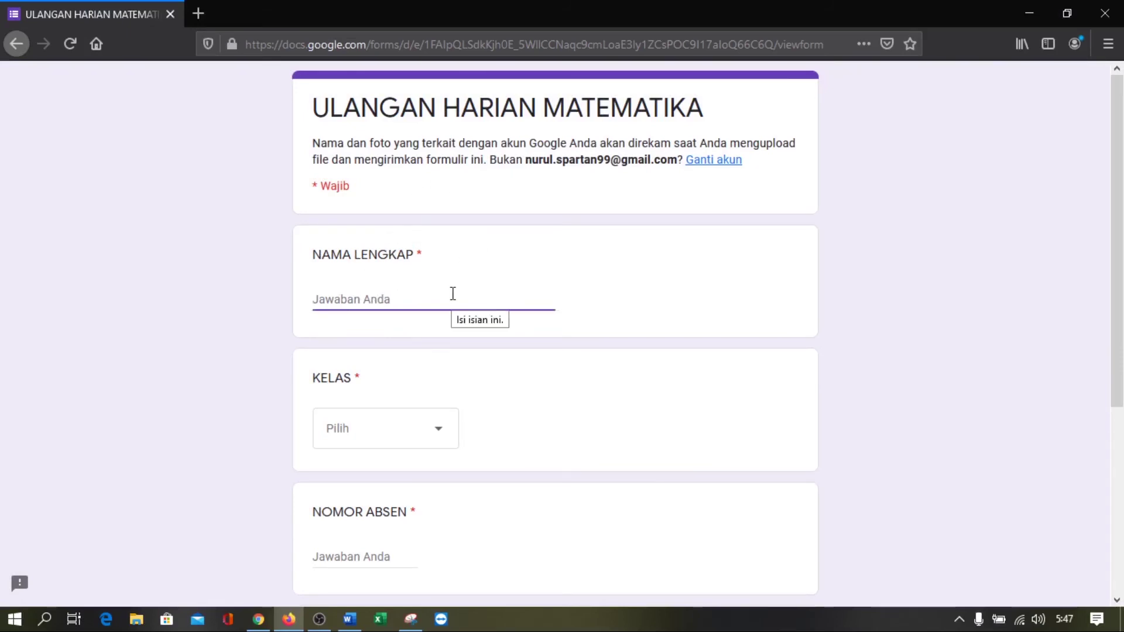
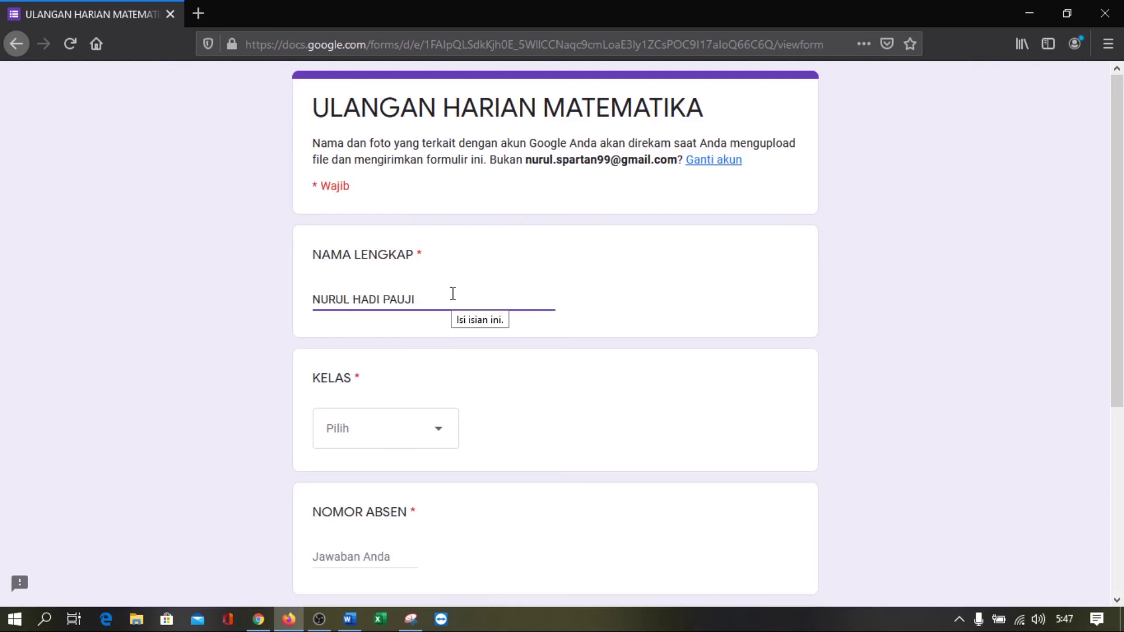
Choose class X MM 2 in KELAS and enter 23 as NOMOR ABSEN
click(419, 438)
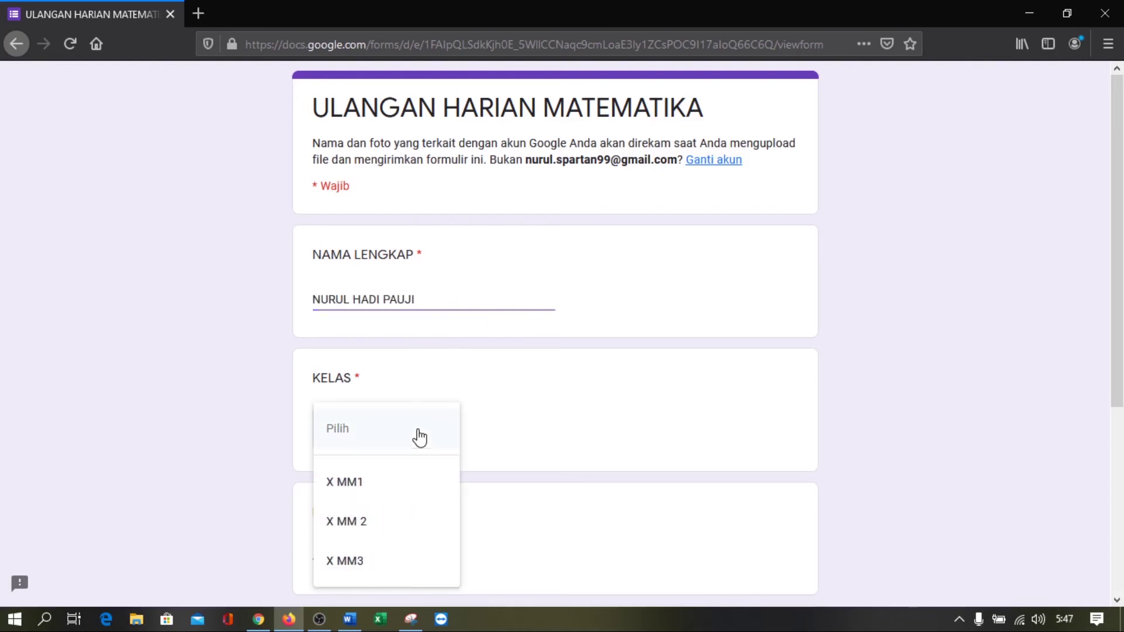
click(369, 520)
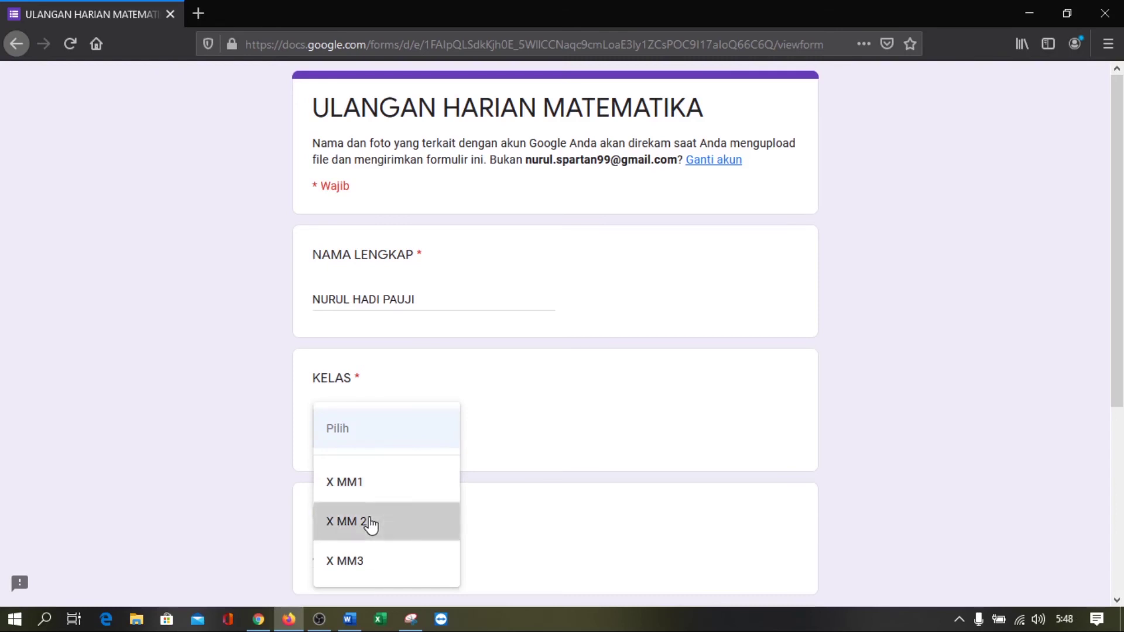
scroll(500, 431, down, 1)
scroll(500, 430, down, 3)
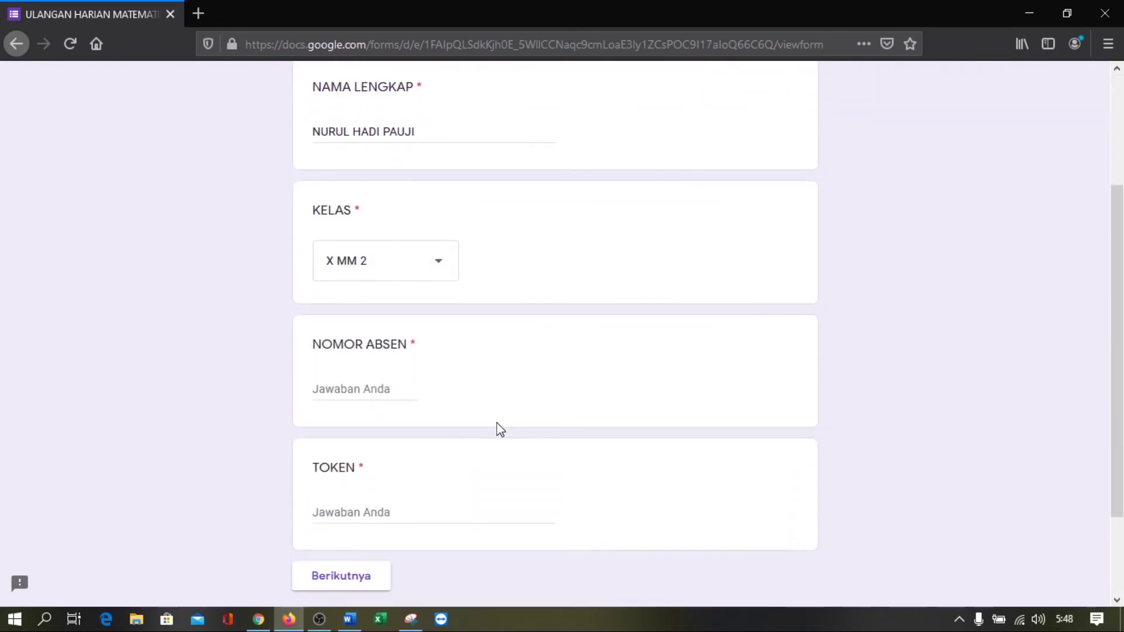
click(379, 388)
text(23)
Type the access token, then switch to the form editor to check it
scroll(379, 388, down, 2)
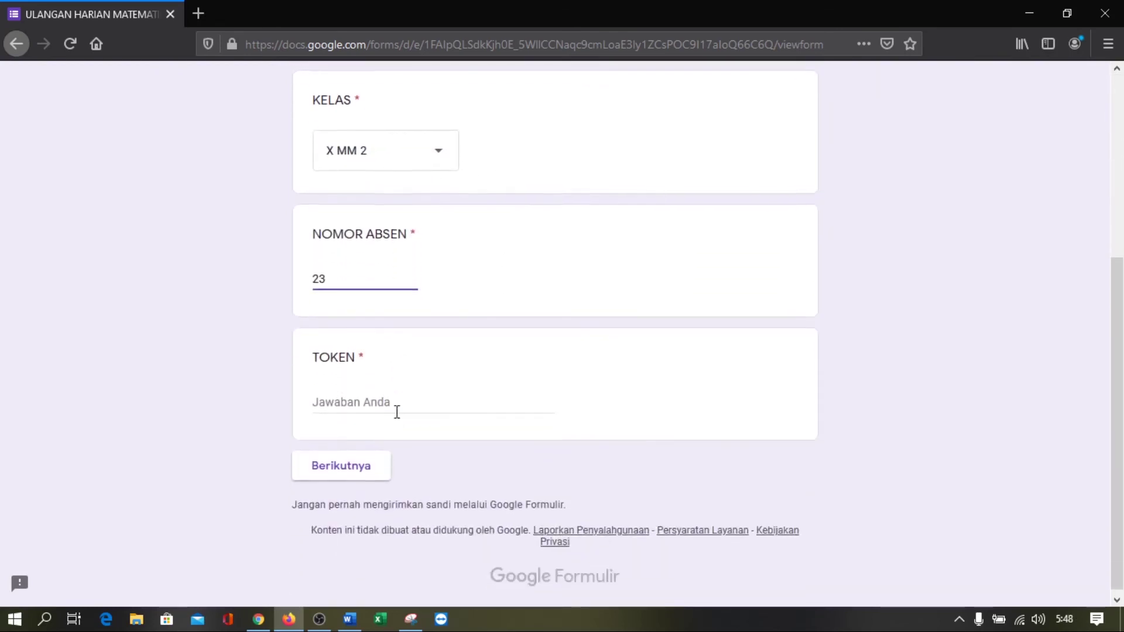
click(359, 391)
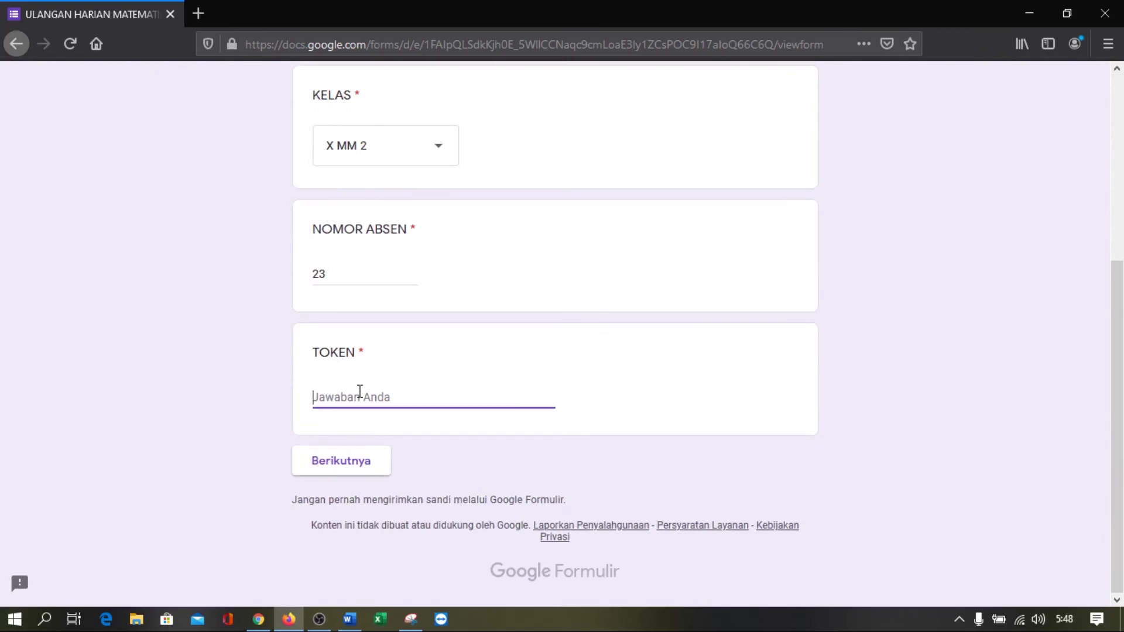
text(MTKX2)
click(260, 620)
scroll(402, 392, down, 6)
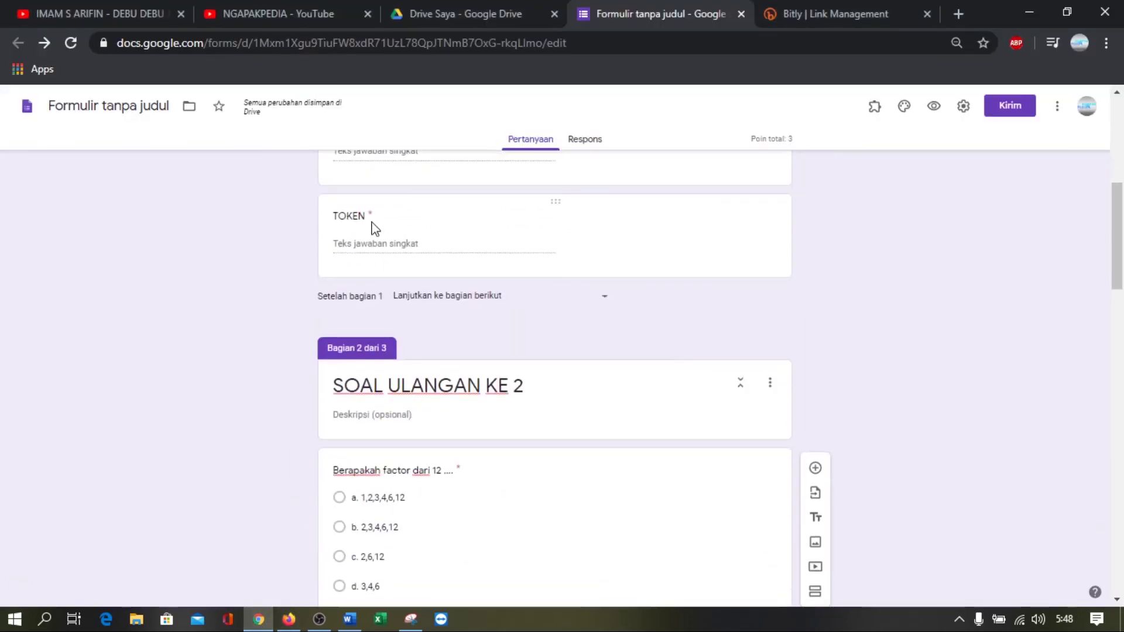
Check the TOKEN validation rule, add the missing digit to the token, and advance past the error
click(385, 249)
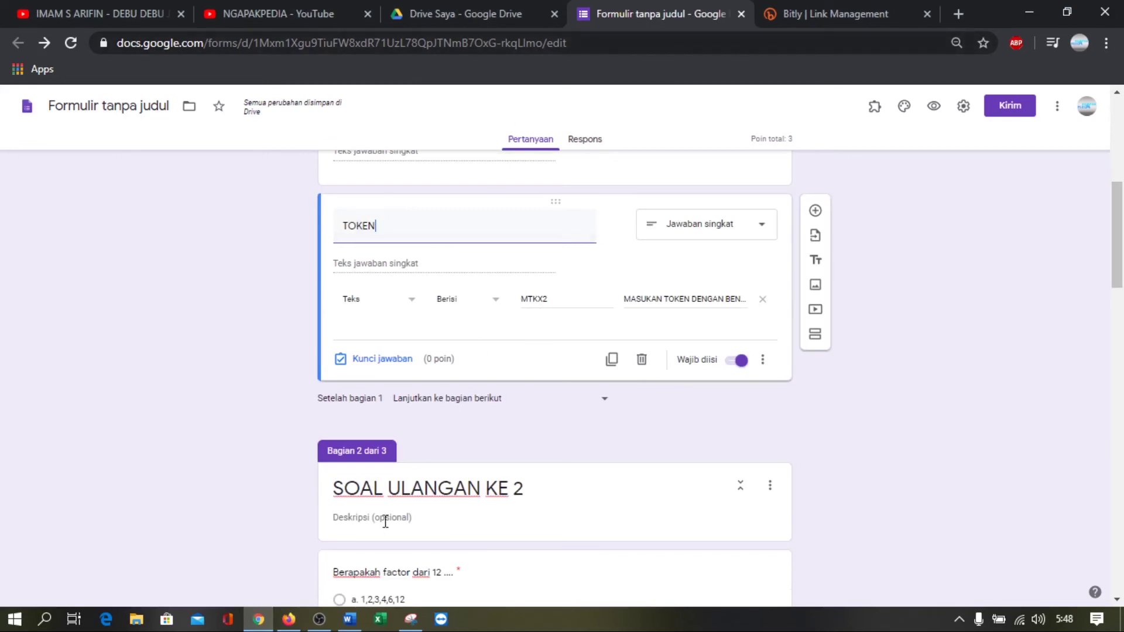
click(289, 620)
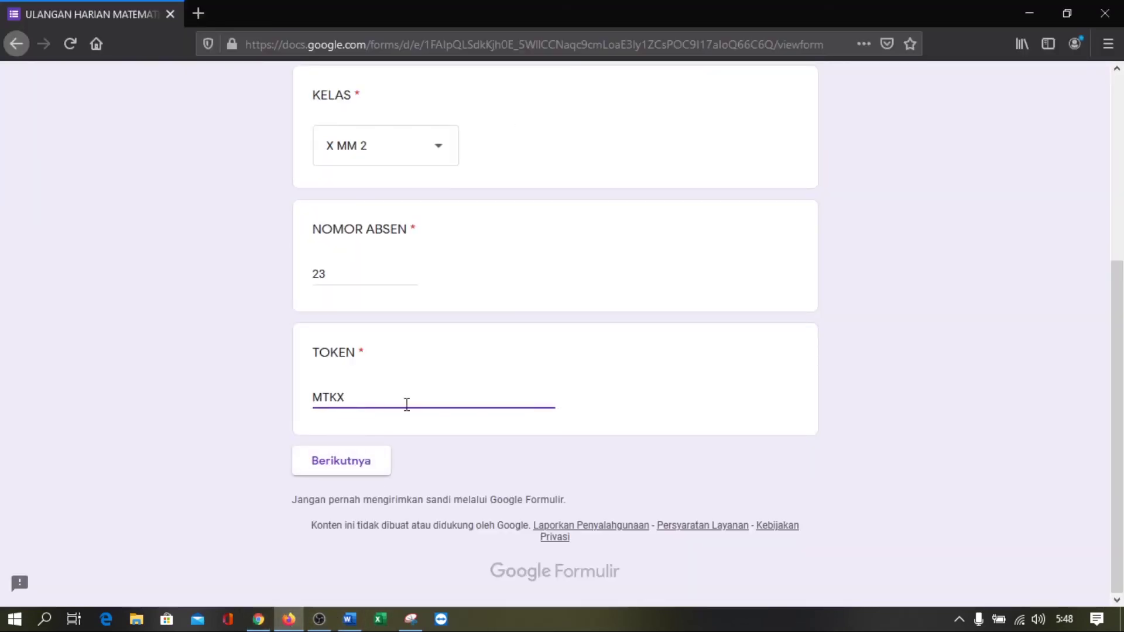
click(372, 464)
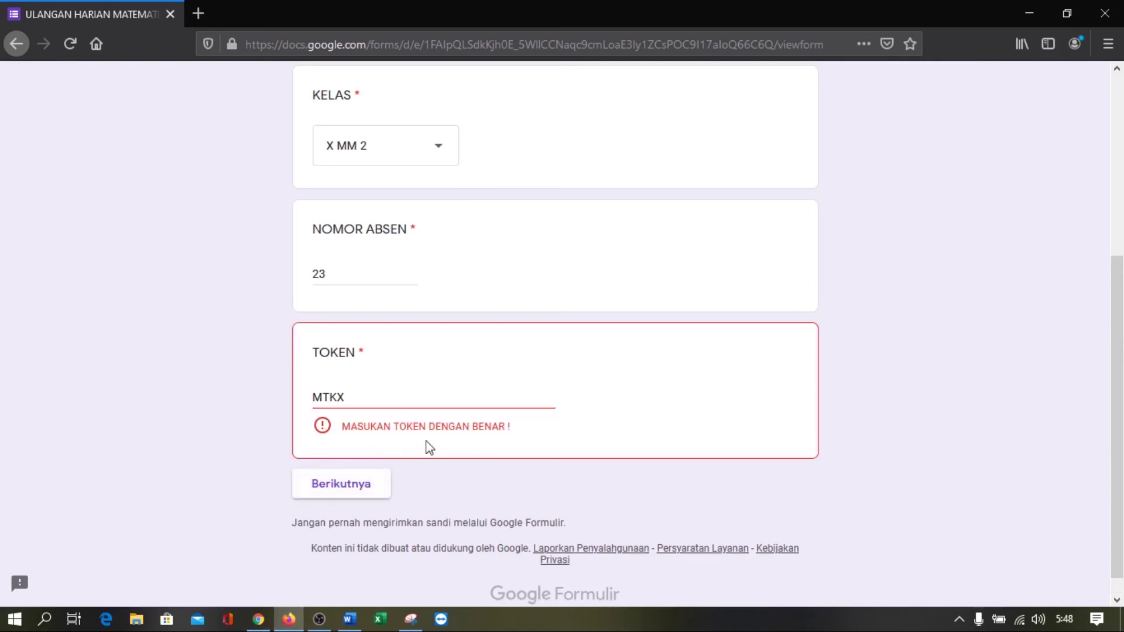
click(395, 401)
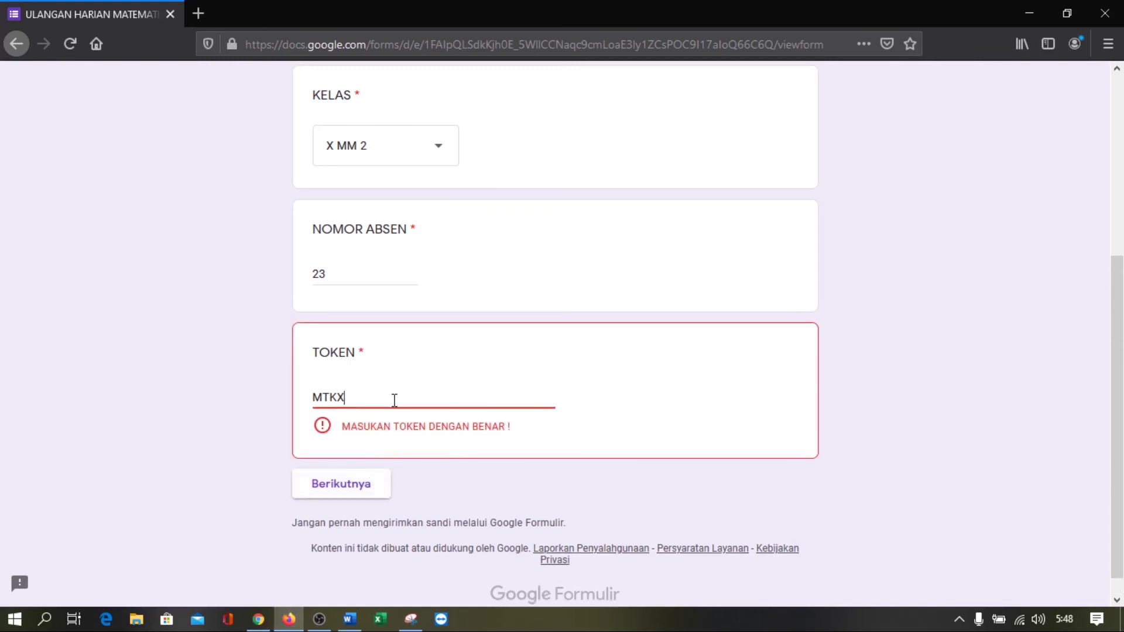
text(2)
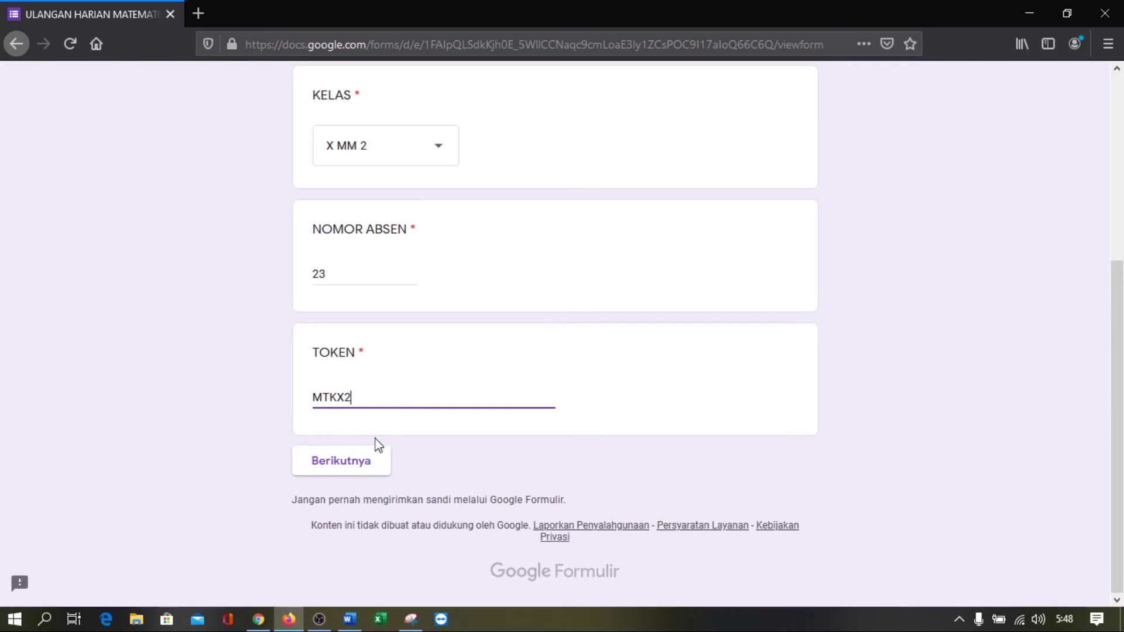
click(357, 466)
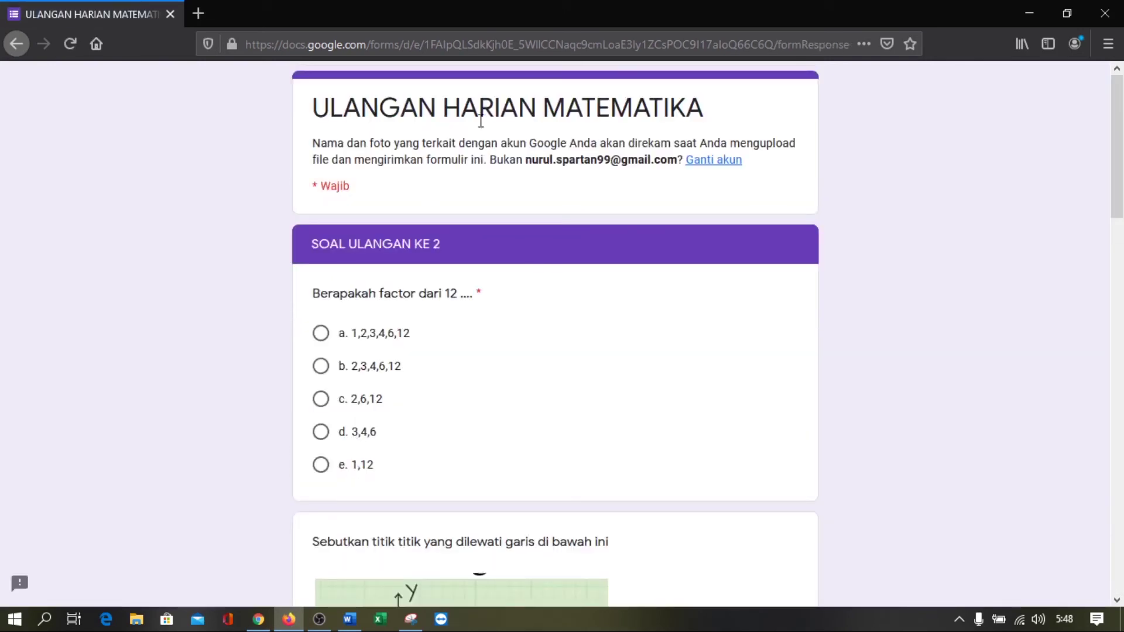
Answer the three choice questions with a, (0,2) dan (4,0), and Opsi 4 (circle)
scroll(396, 240, down, 2)
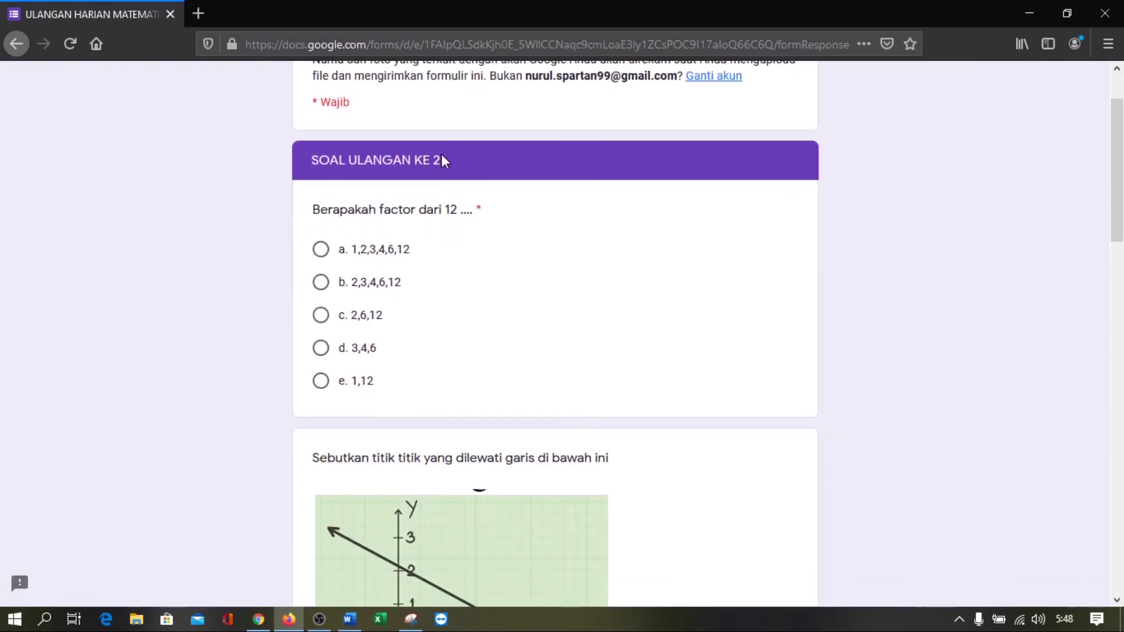
click(320, 249)
scroll(460, 224, down, 10)
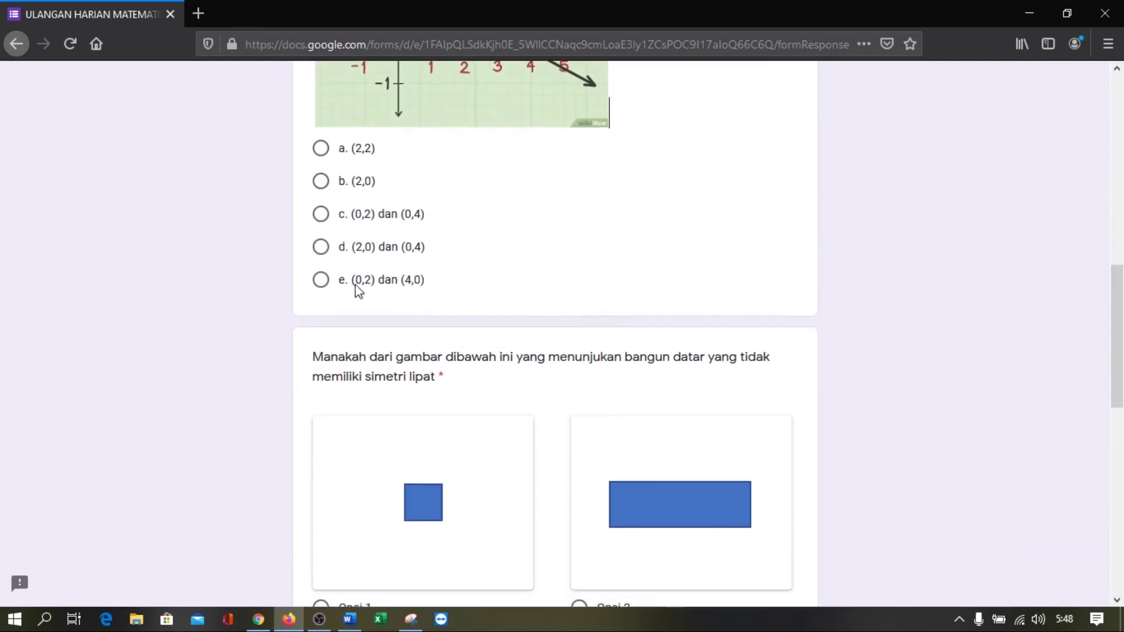
click(320, 281)
scroll(504, 258, down, 5)
scroll(577, 238, down, 2)
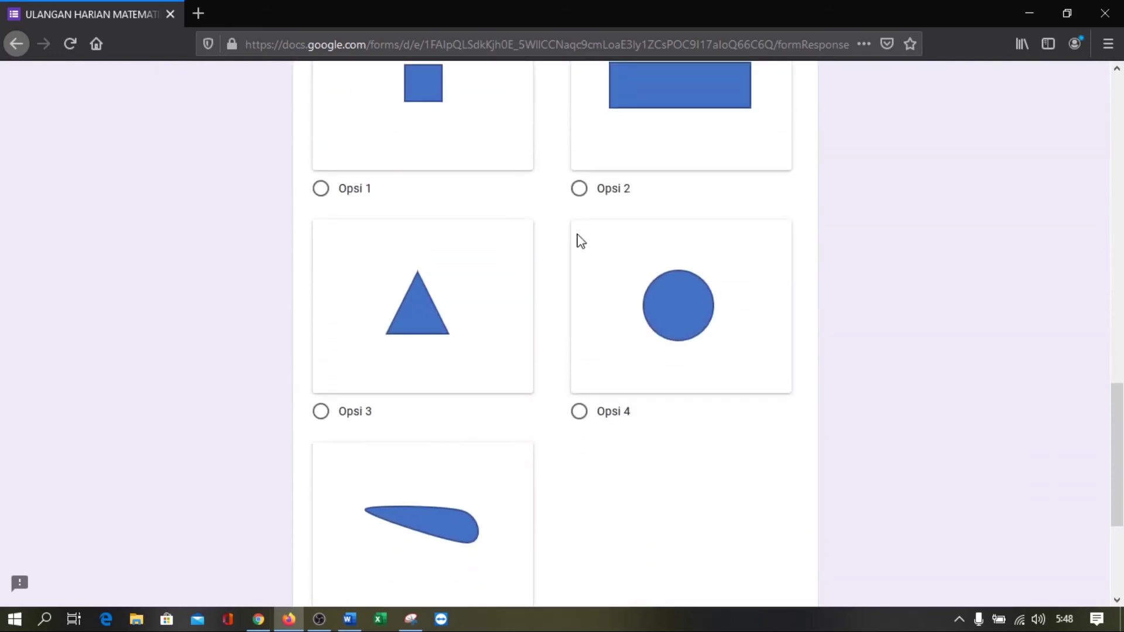
scroll(484, 251, up, 3)
scroll(384, 306, down, 5)
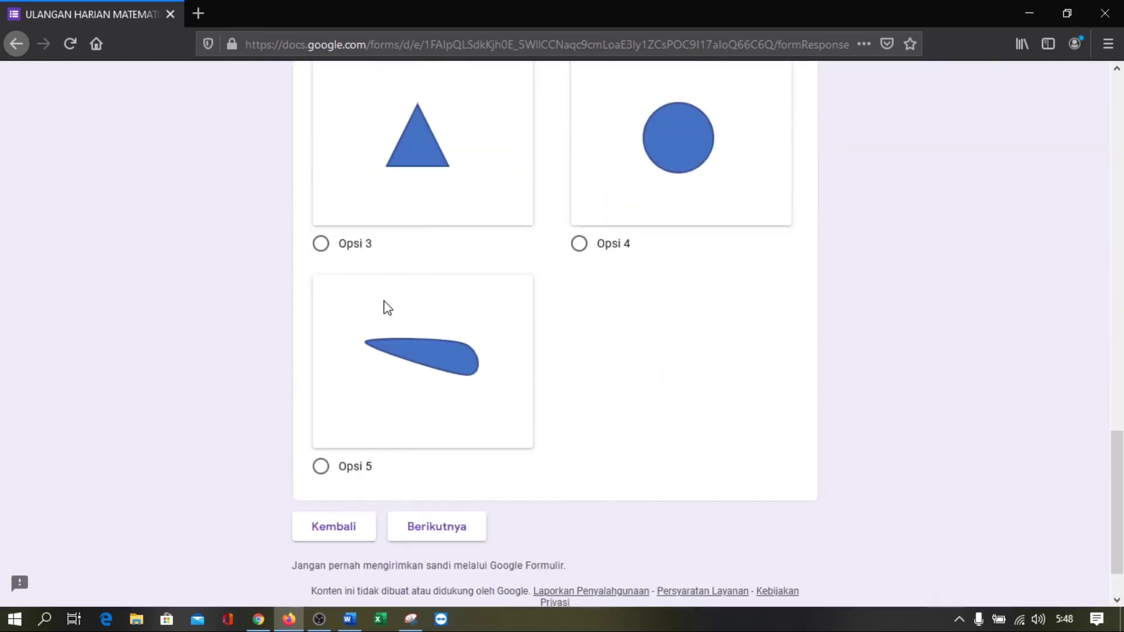
click(580, 244)
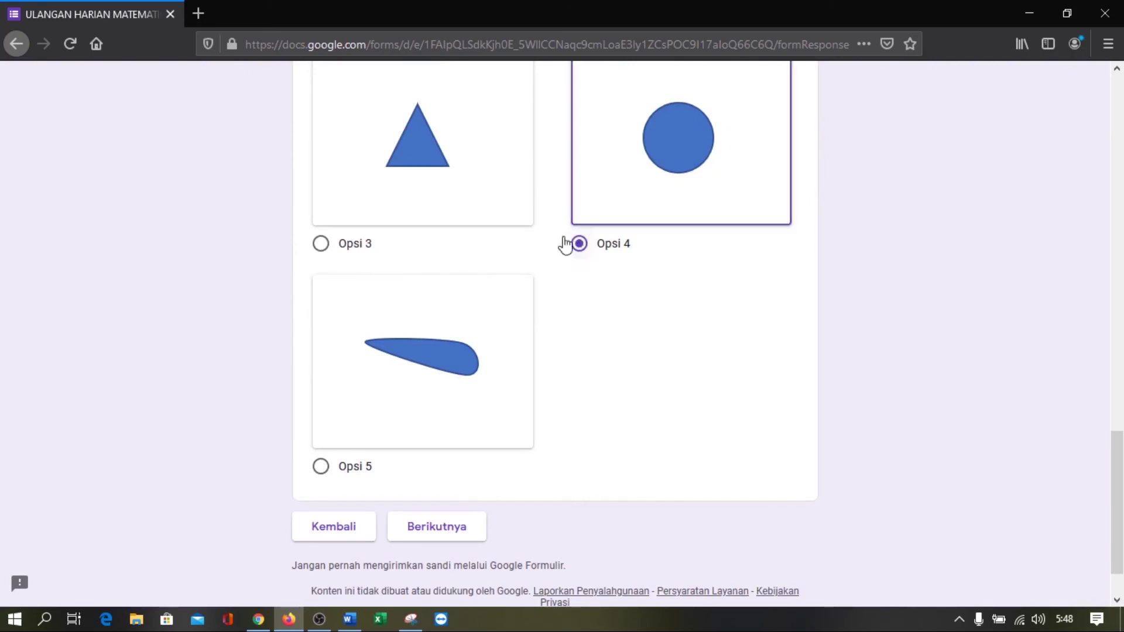
scroll(548, 228, down, 2)
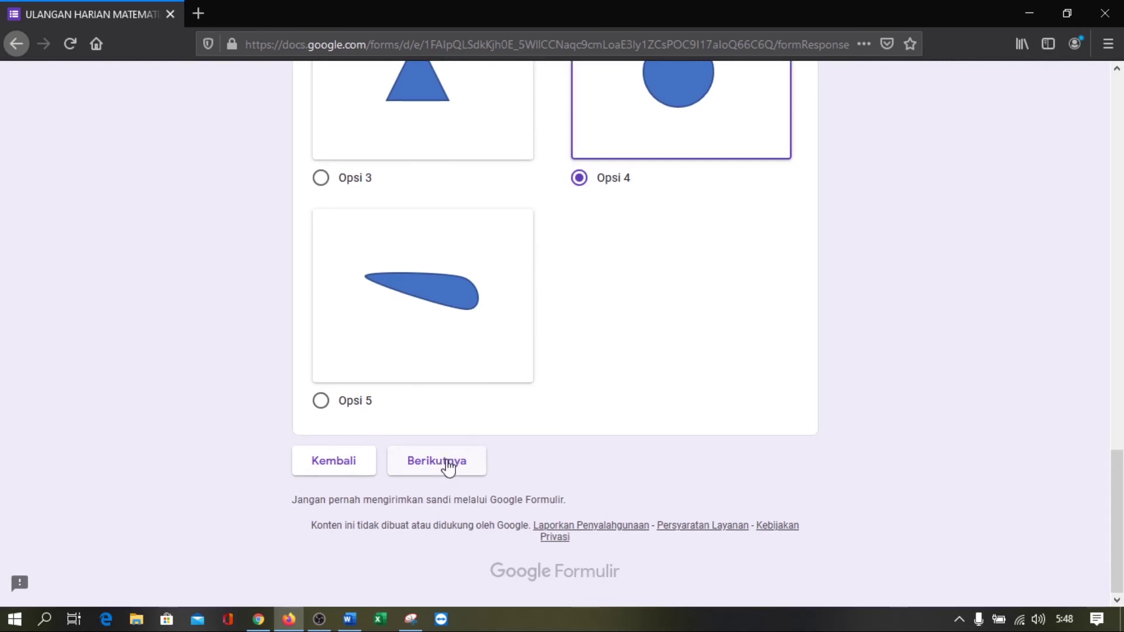
click(449, 467)
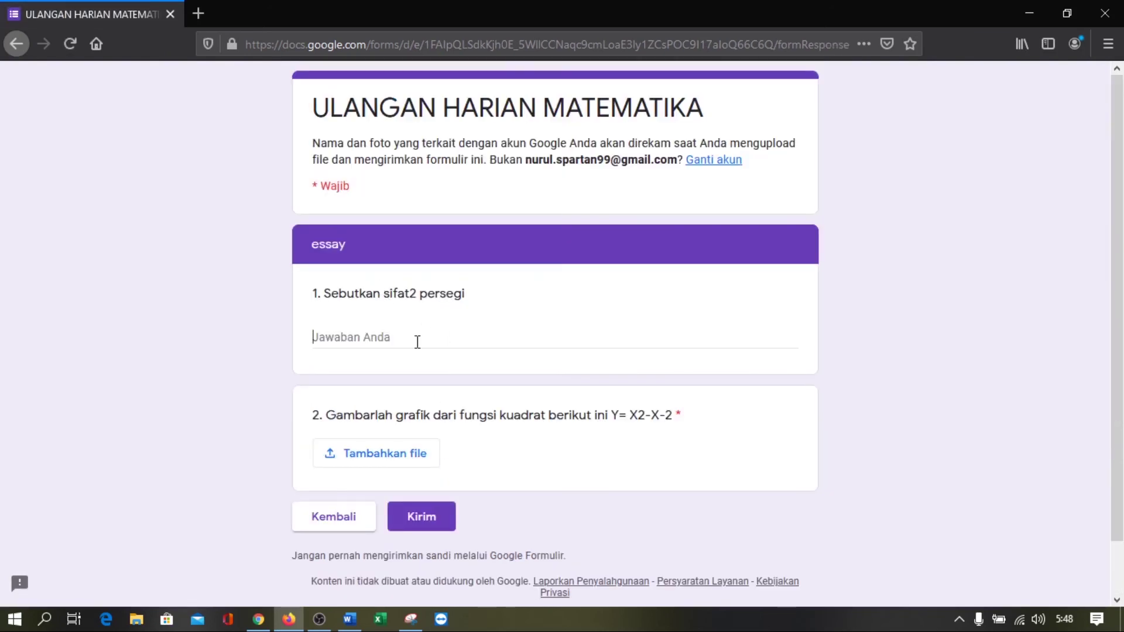
Answer essay question 1 with 'MEMILIKI 4 SUDUT SAMA BESAR, DLL' and start adding a file to question 2
click(417, 340)
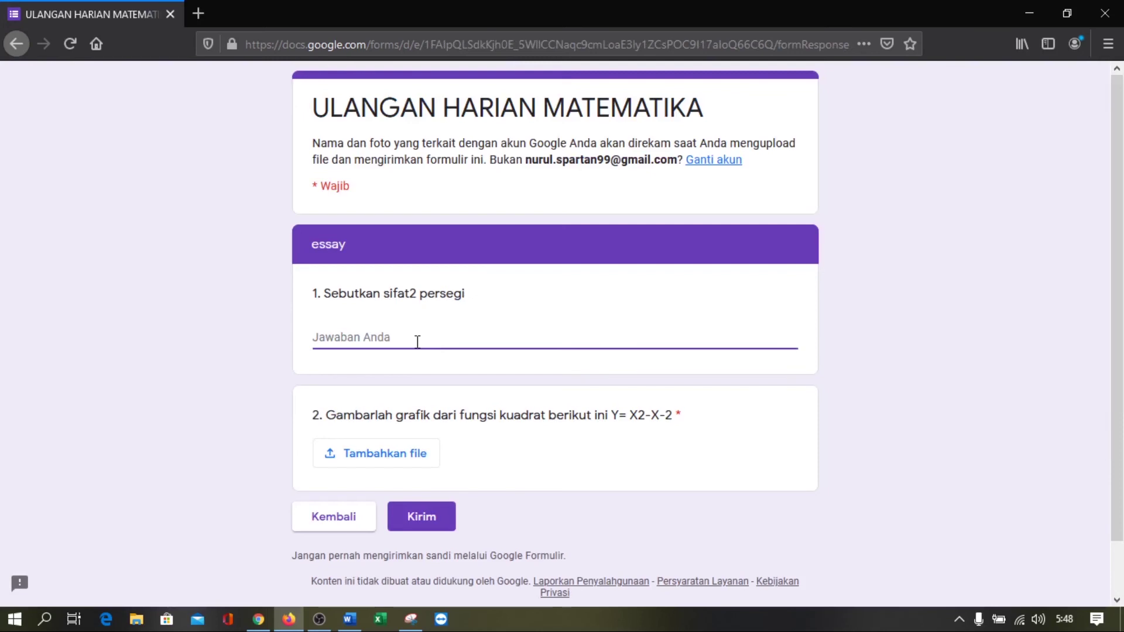
text(MEMILI)
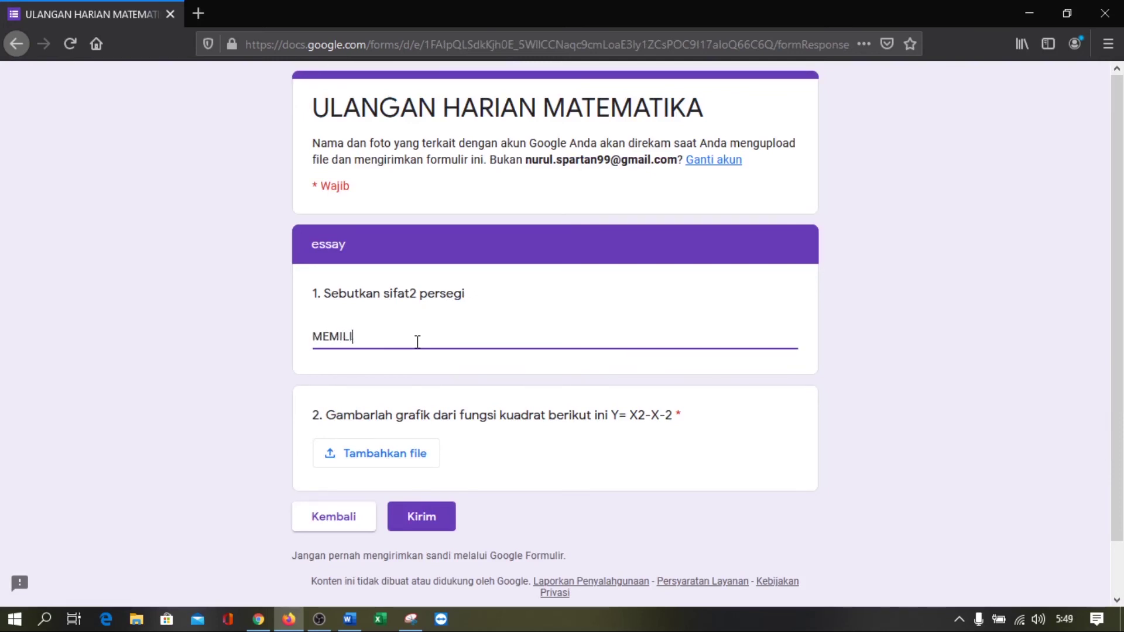
text(KI 4 SUDUT SA)
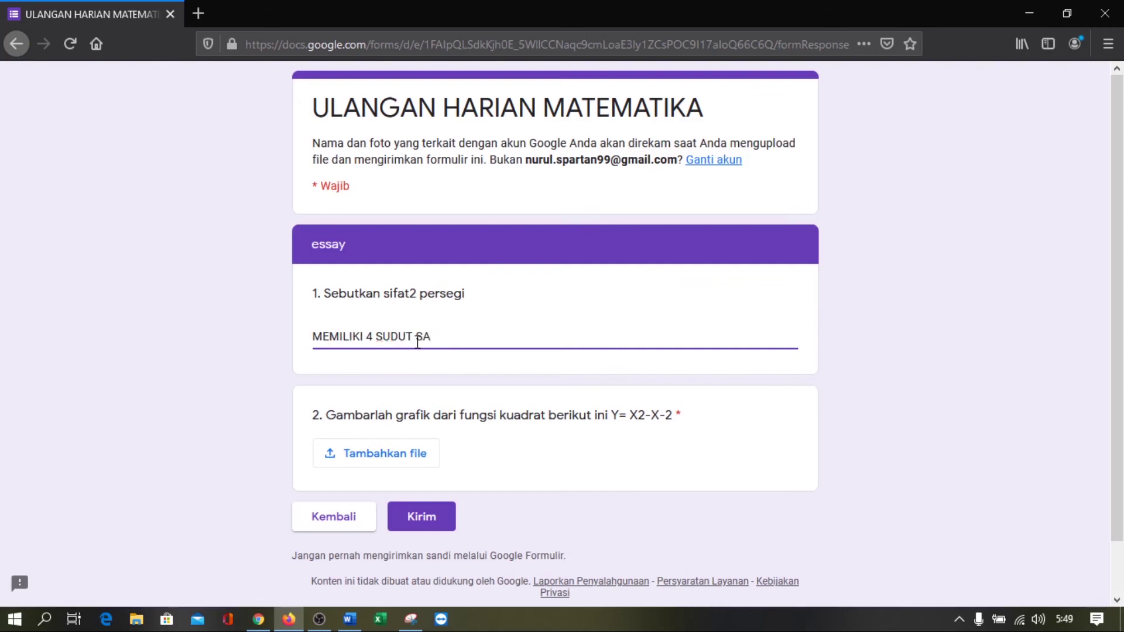
text(MA BESAR, DLL)
scroll(531, 351, down, 2)
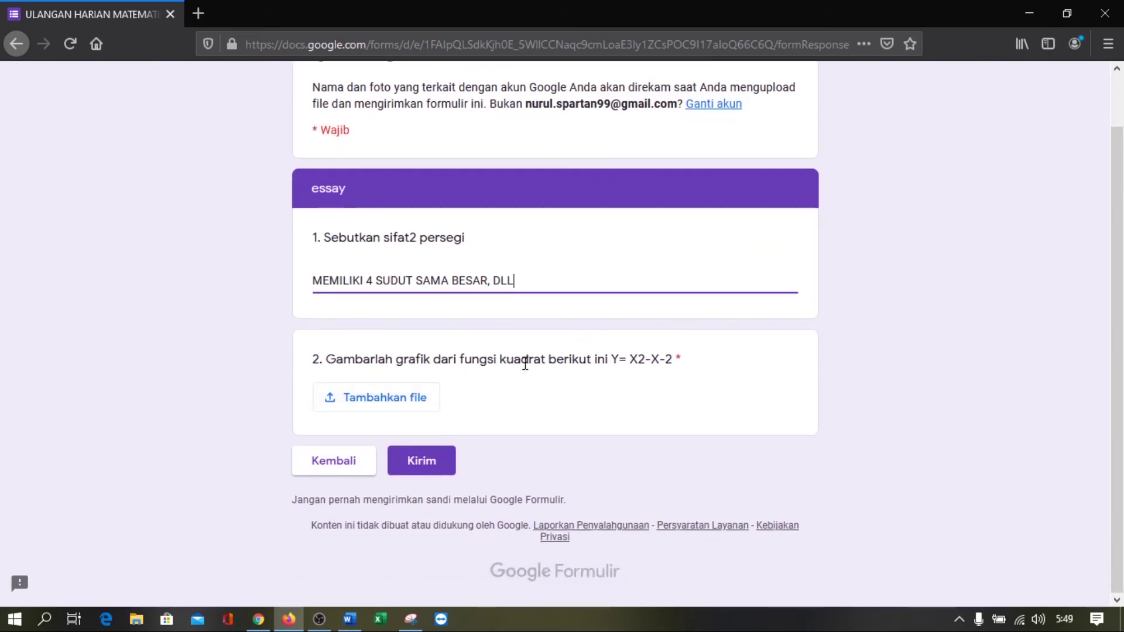
click(412, 401)
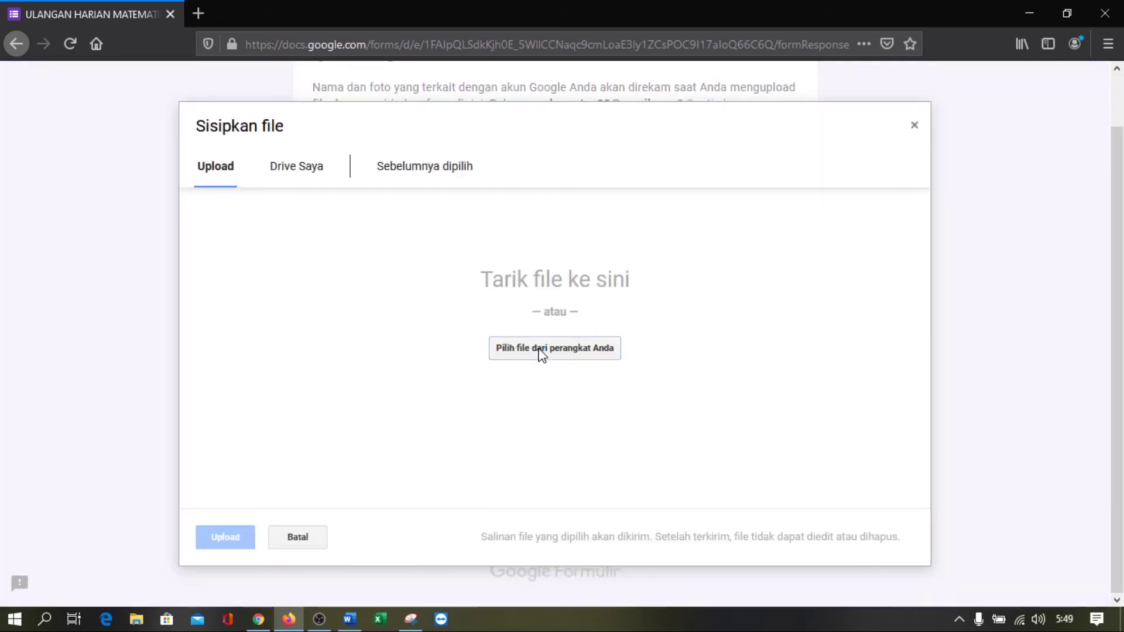
Upload SOAL NO 2.PNG from Pictures to question 2 and submit the quiz
click(542, 349)
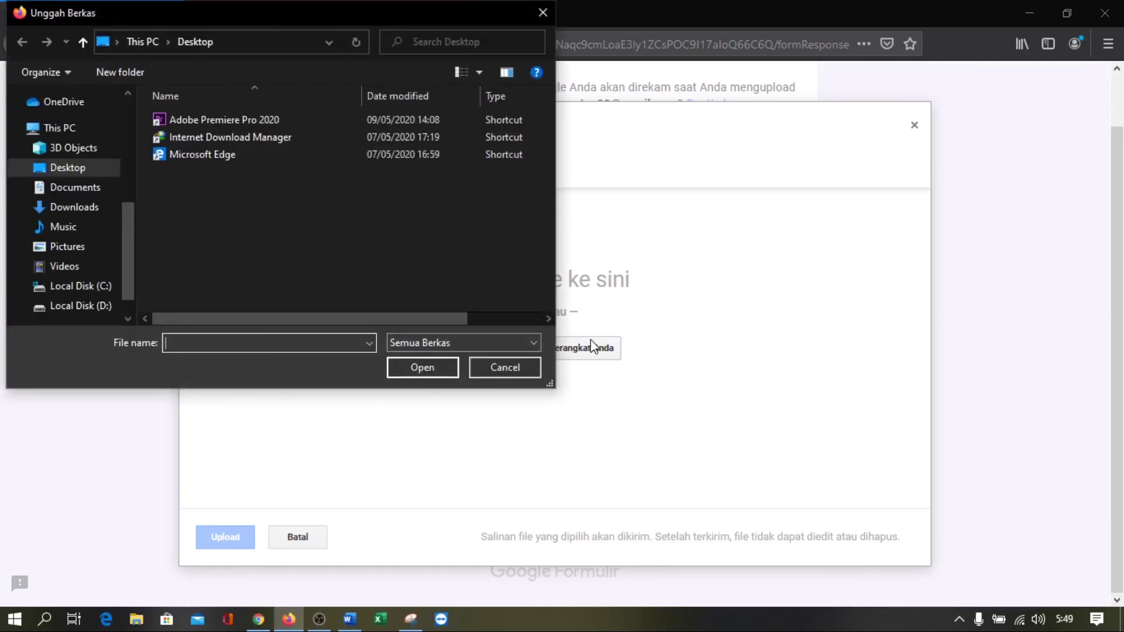
click(80, 250)
click(471, 235)
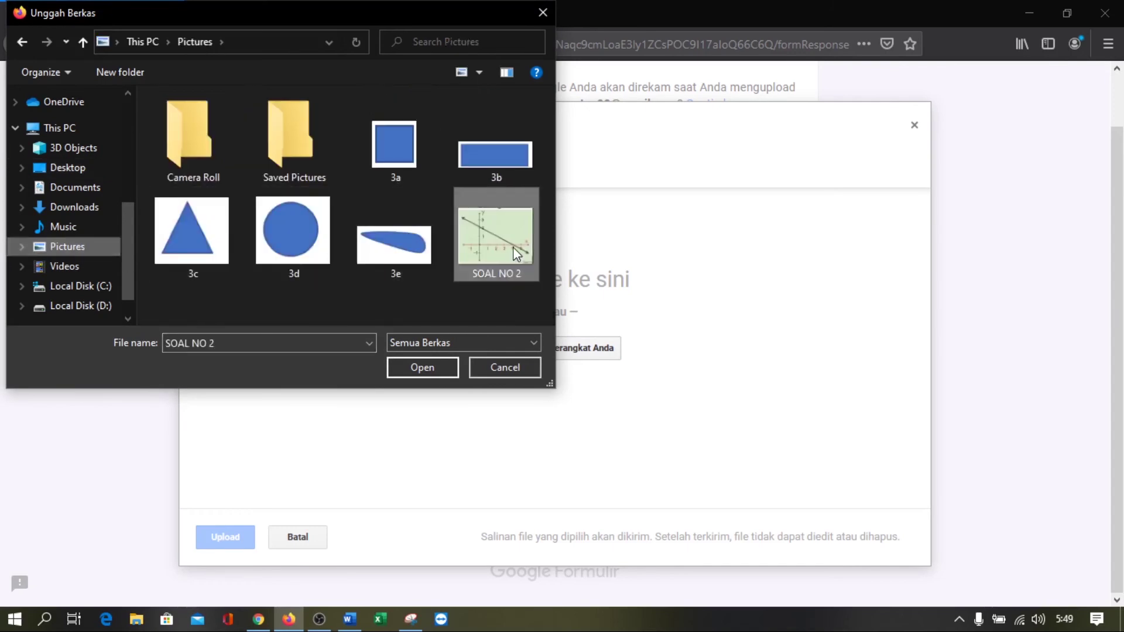
click(423, 364)
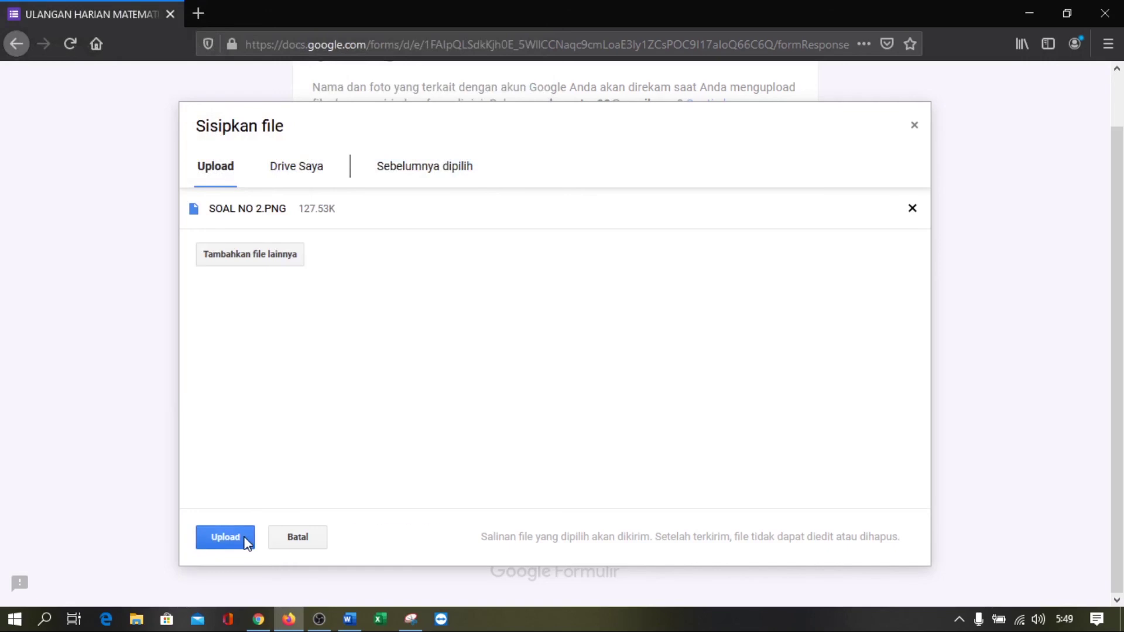
click(246, 540)
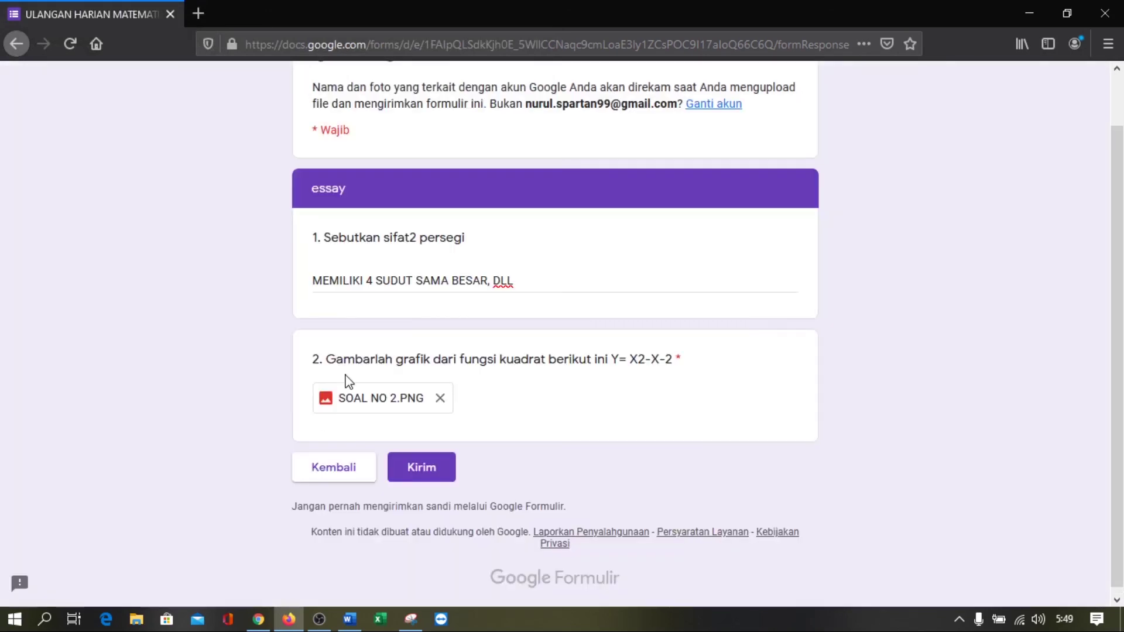
click(424, 474)
click(426, 479)
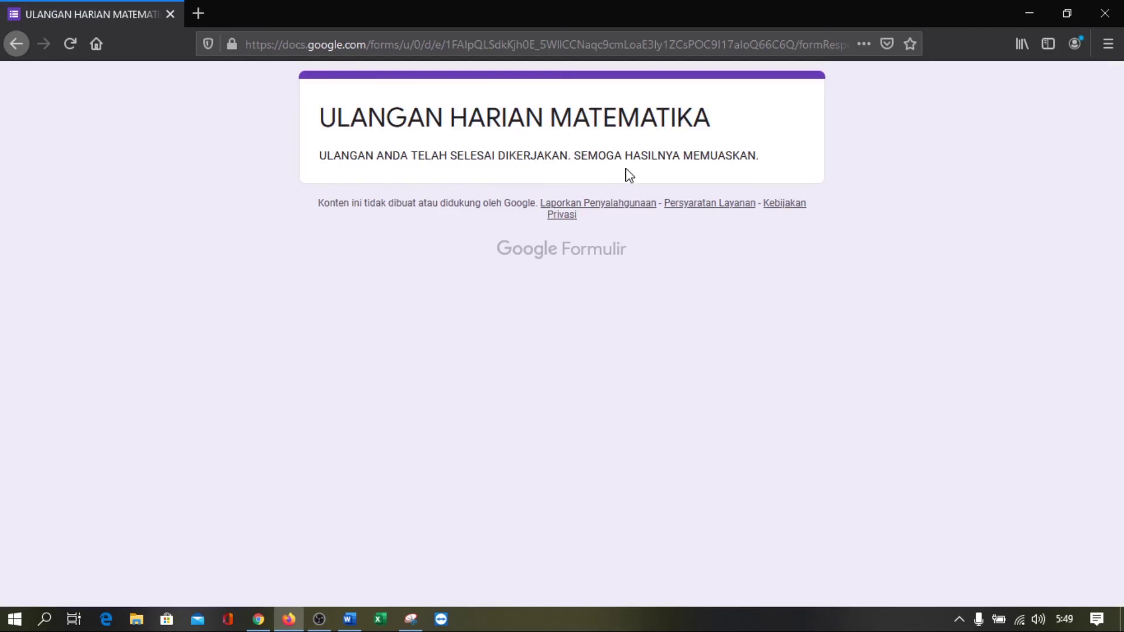
From the Respons tab, create a linked spreadsheet named 'DATA ULANGAN MATEMATIKA KE 2'
click(259, 622)
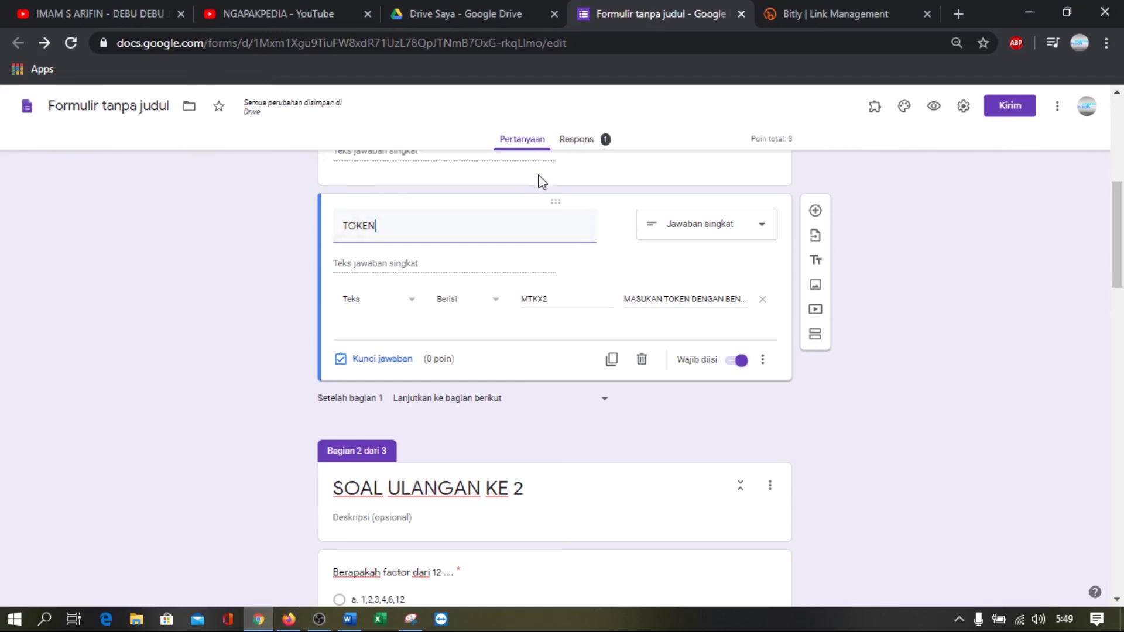
click(585, 144)
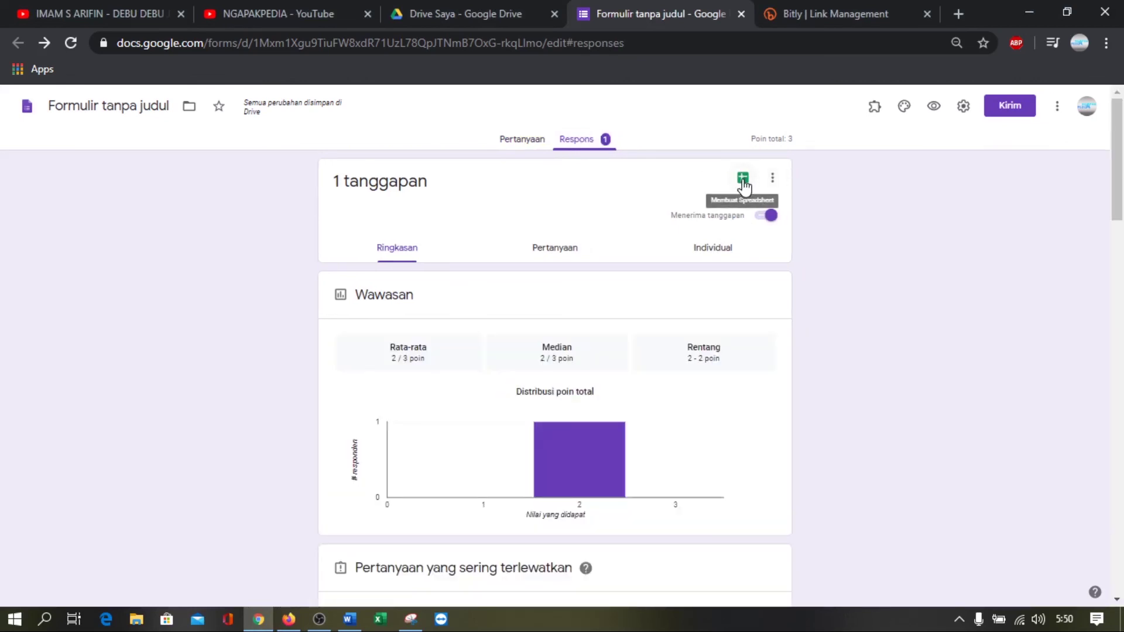
click(743, 179)
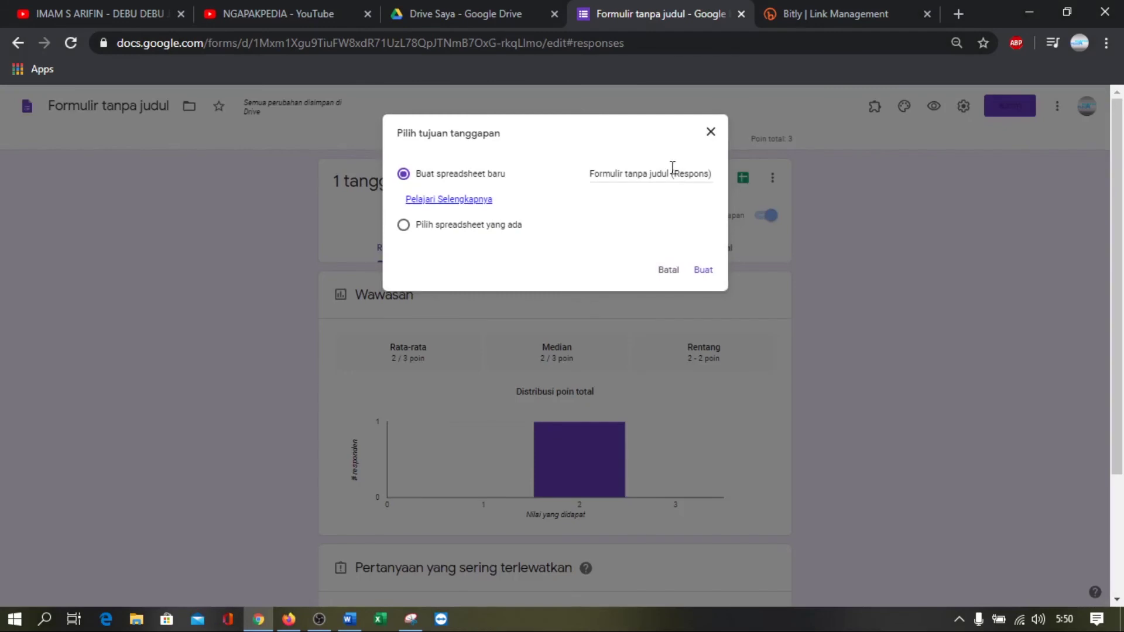
click(653, 177)
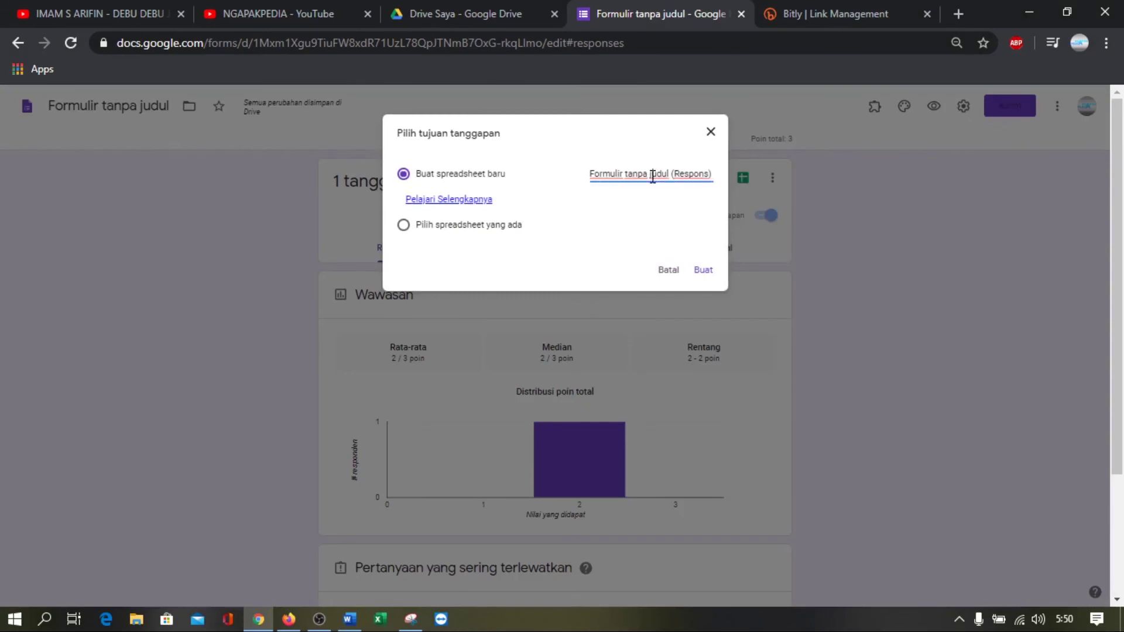
key(ctrl+a)
text(DA)
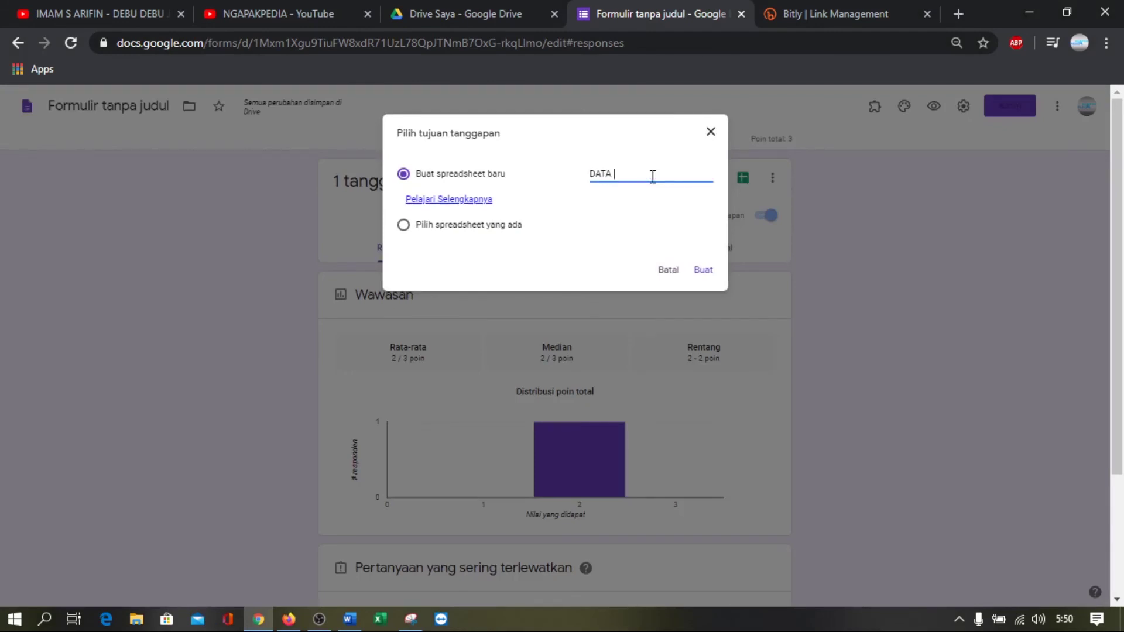
text(TA ULANGAN MATEMATIK)
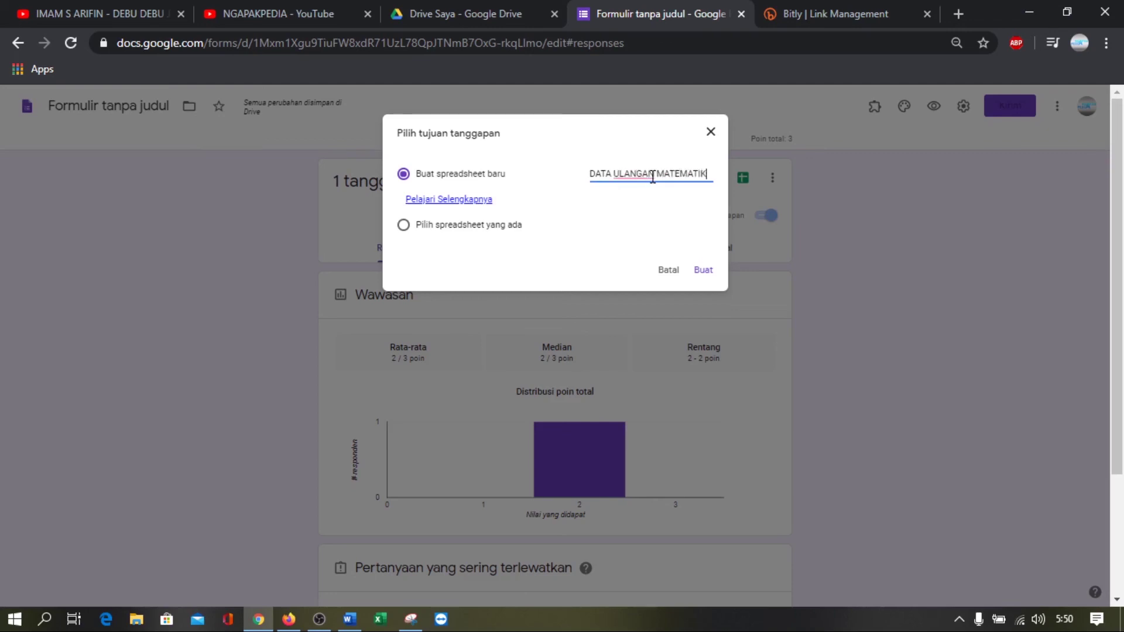
text(A KE 2)
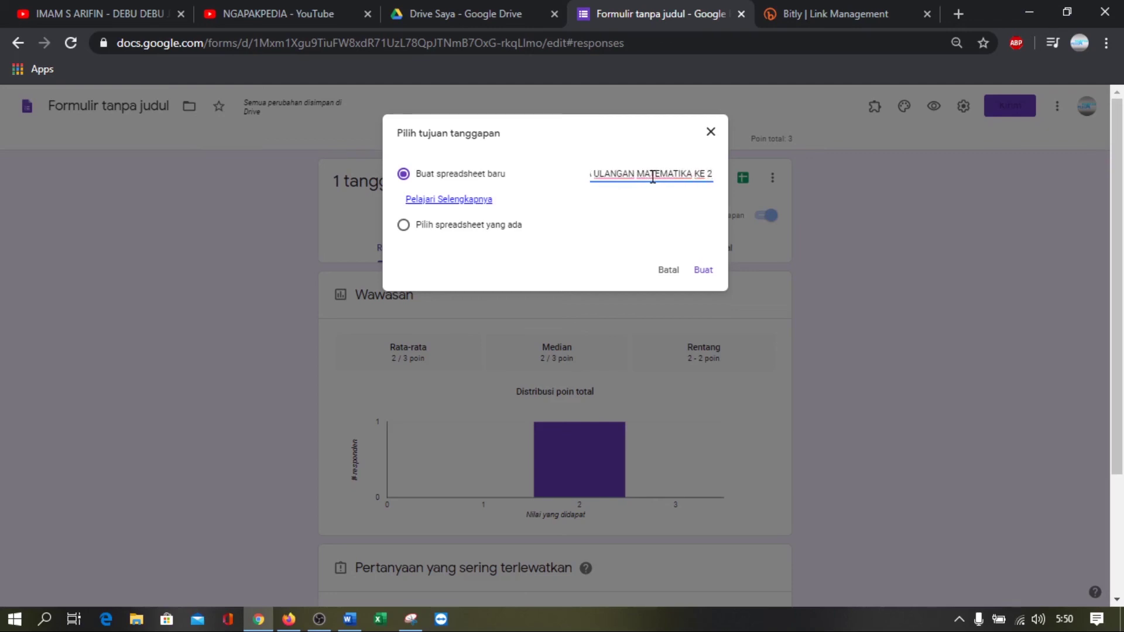
click(707, 271)
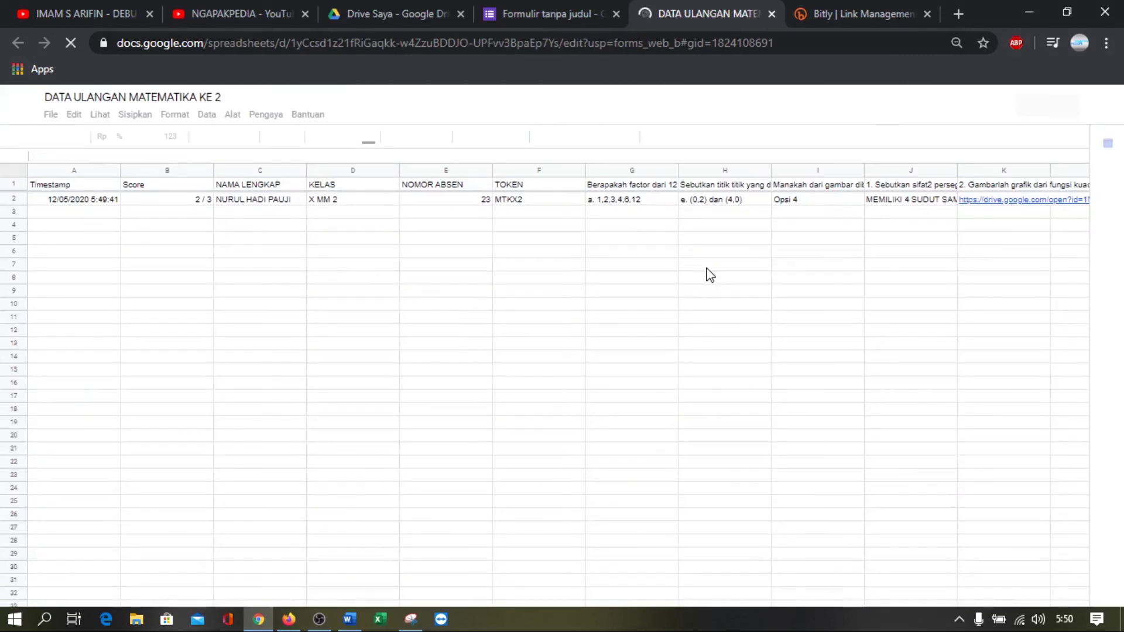
Inspect row 2's name, timestamp, 2/3 score and the quiz answers
click(255, 202)
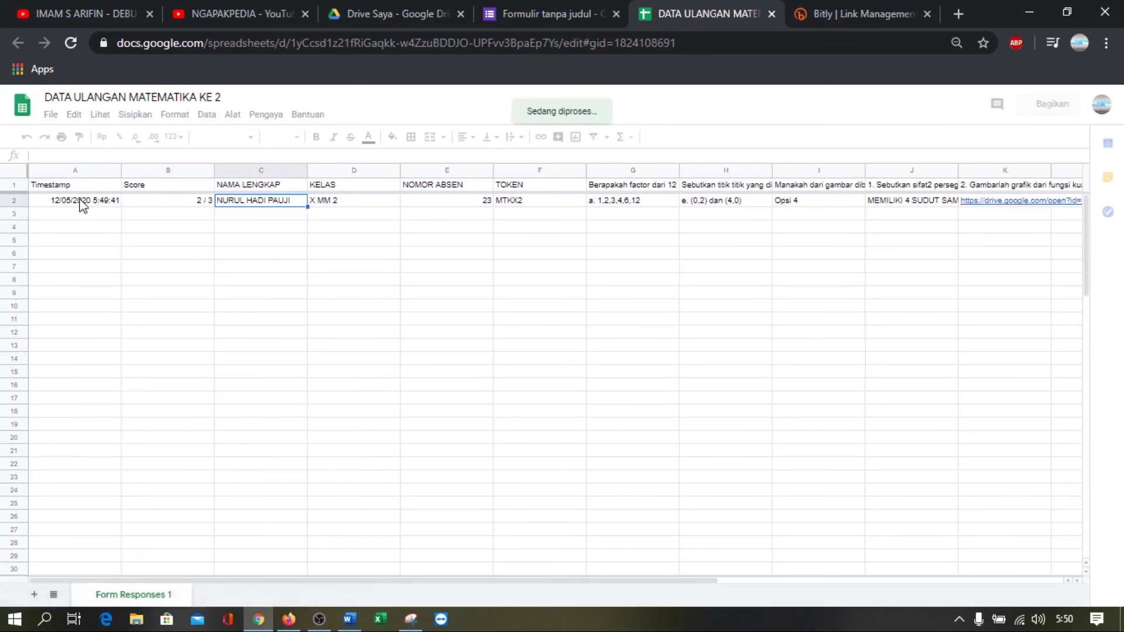
click(83, 202)
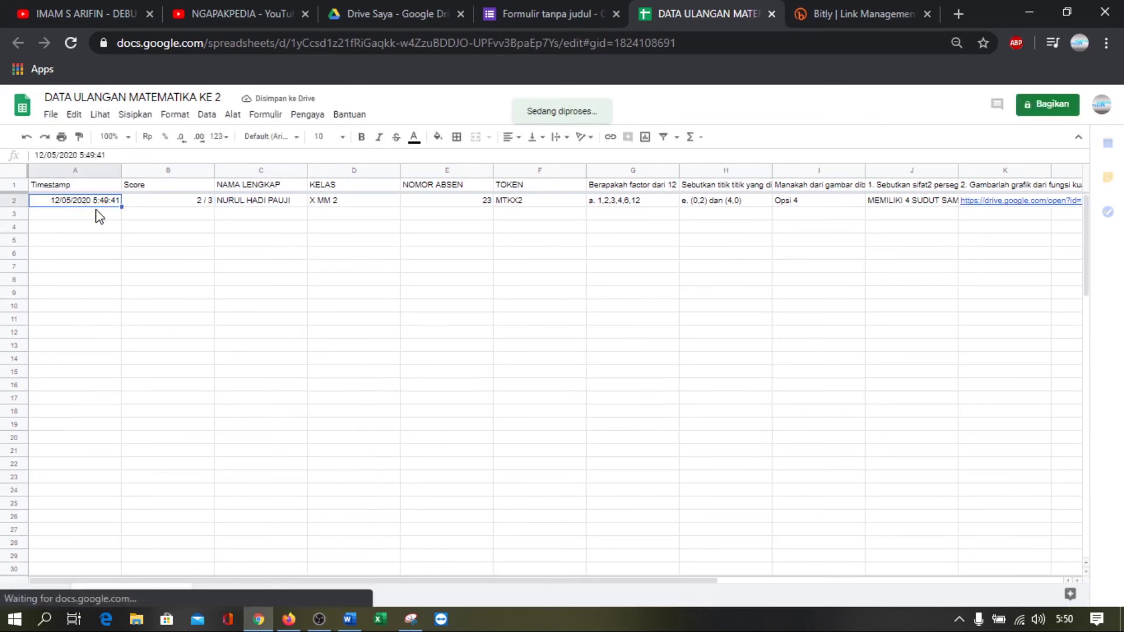
click(157, 206)
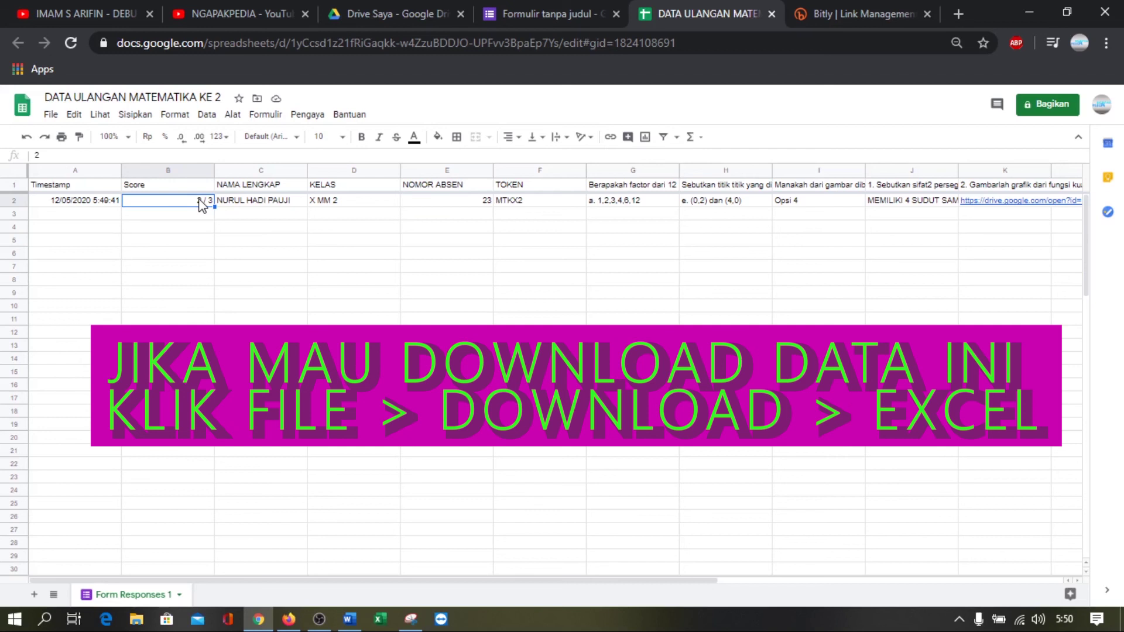
key(Right)
key(Right)
key(Right)
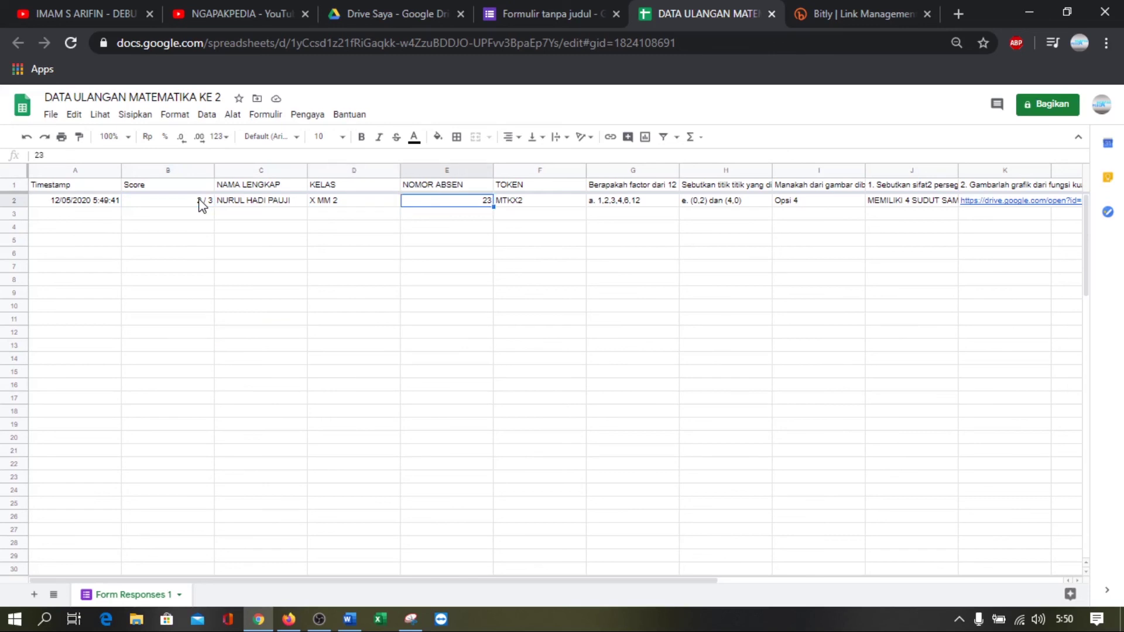
key(Right)
key(Right)
key(Right)
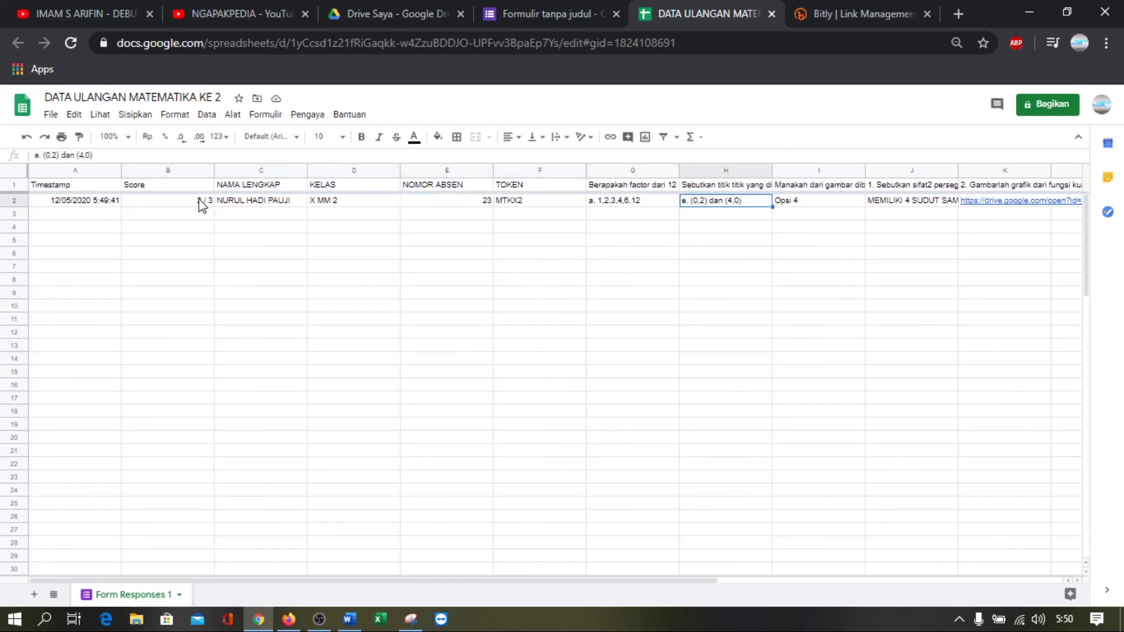
key(Left)
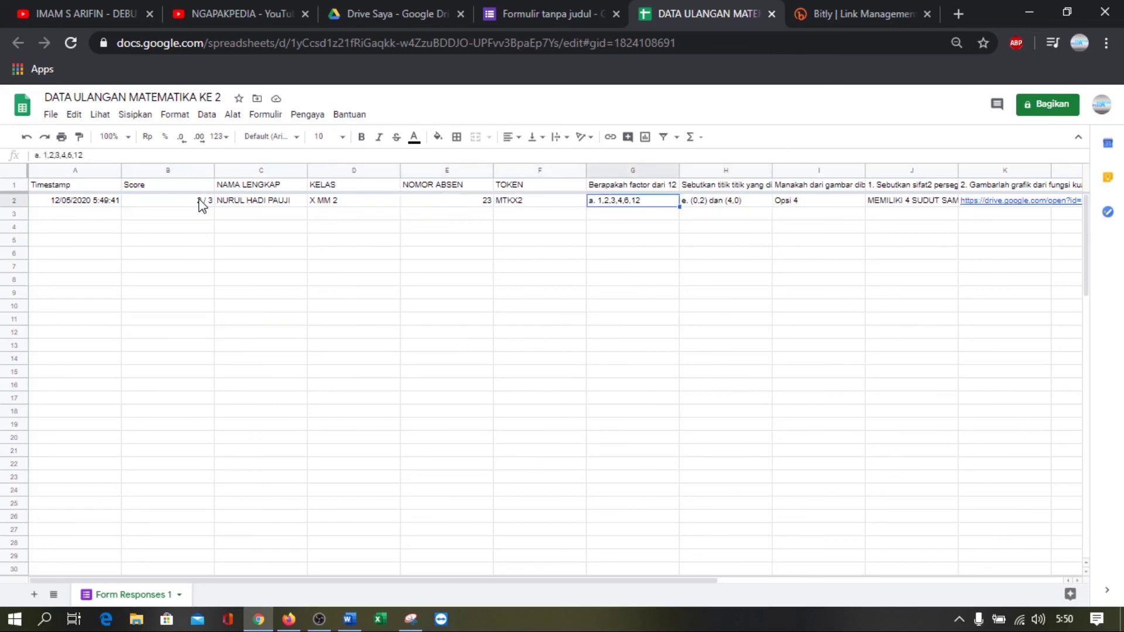
key(Up)
key(Down)
key(Right)
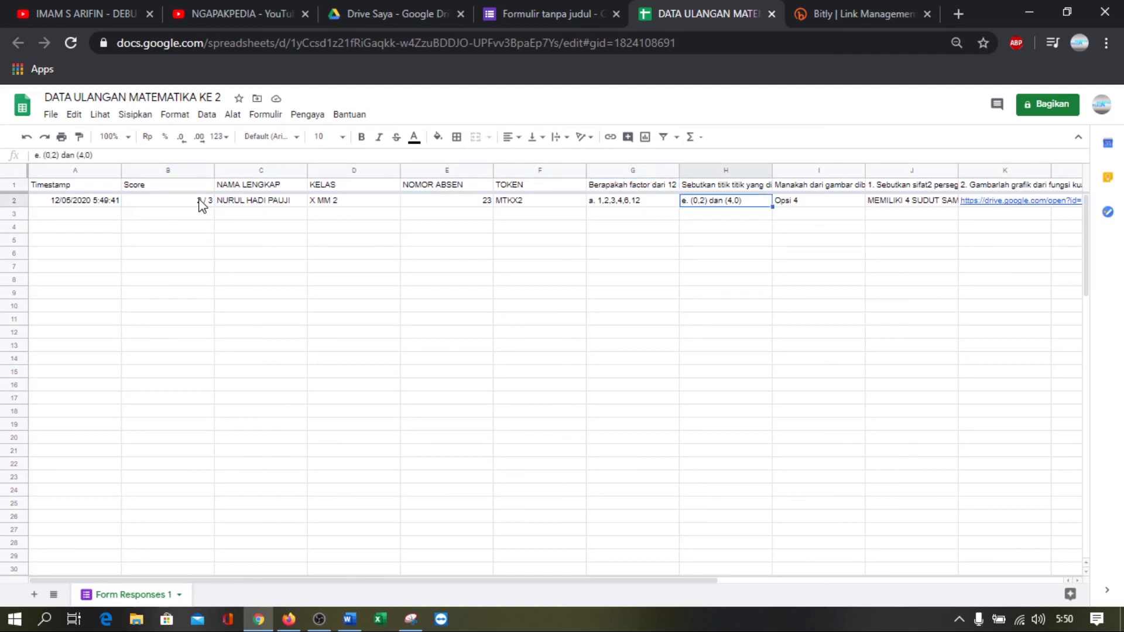
Check the uploaded file's Drive link in K2, then switch to My Drive
key(Right)
key(Right)
key(Right)
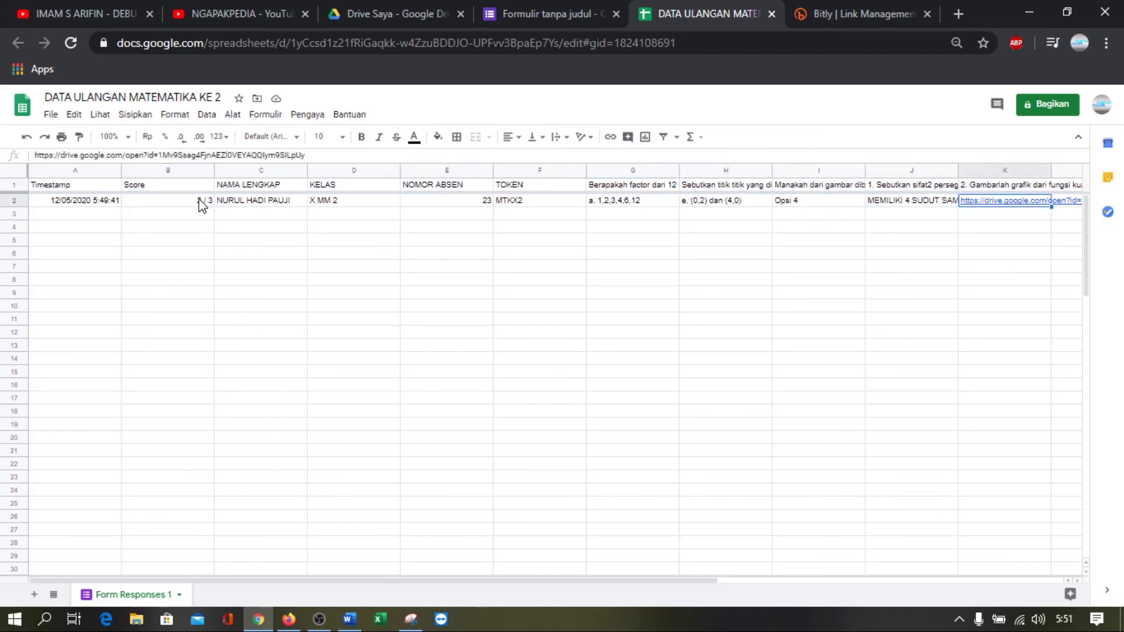
key(Right)
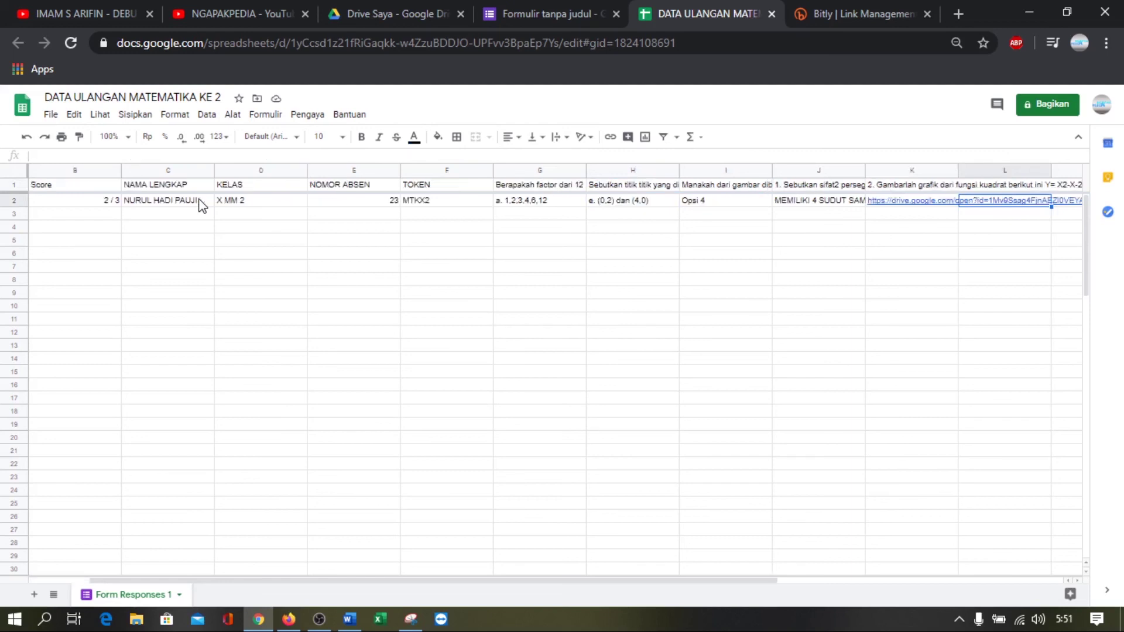
key(Left)
key(Right)
key(Left)
key(Right)
key(Left)
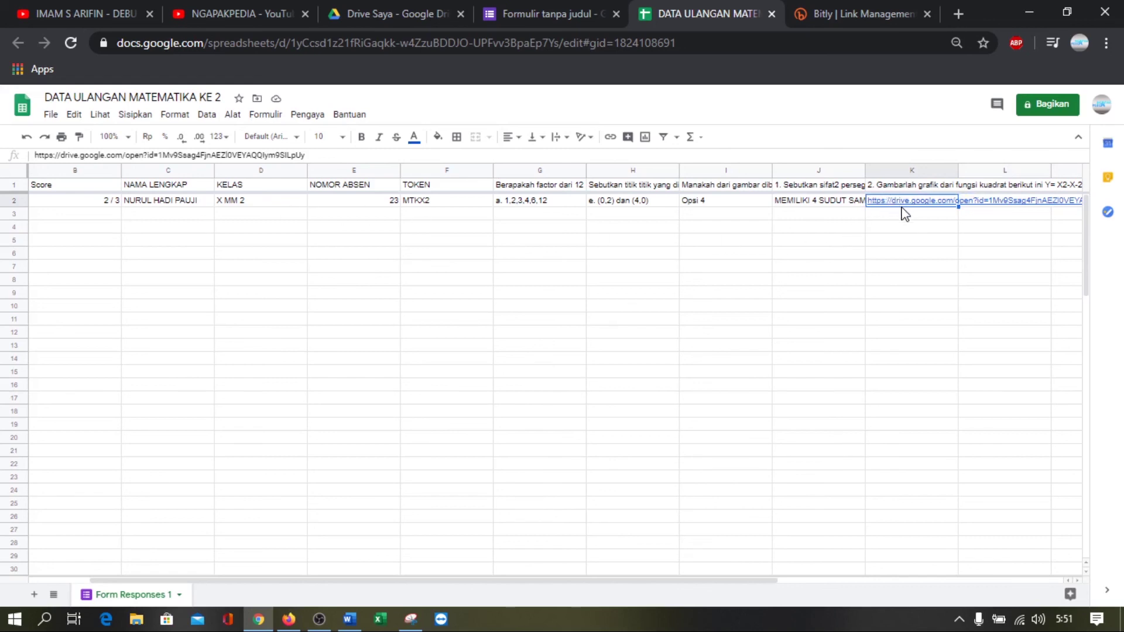
mouse_move(904, 214)
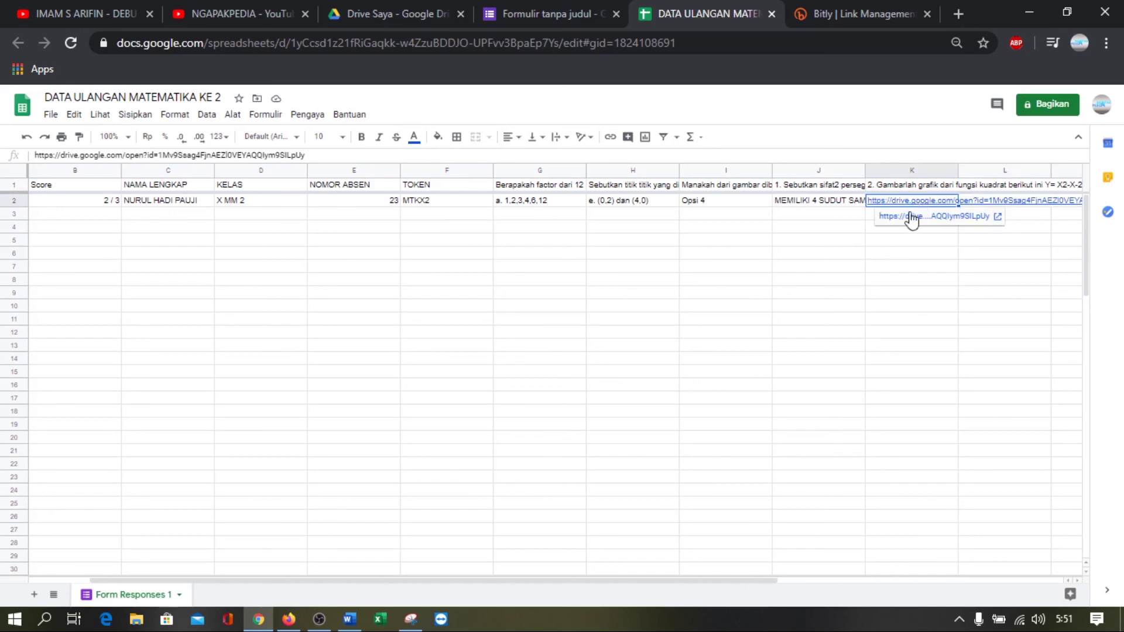
click(383, 6)
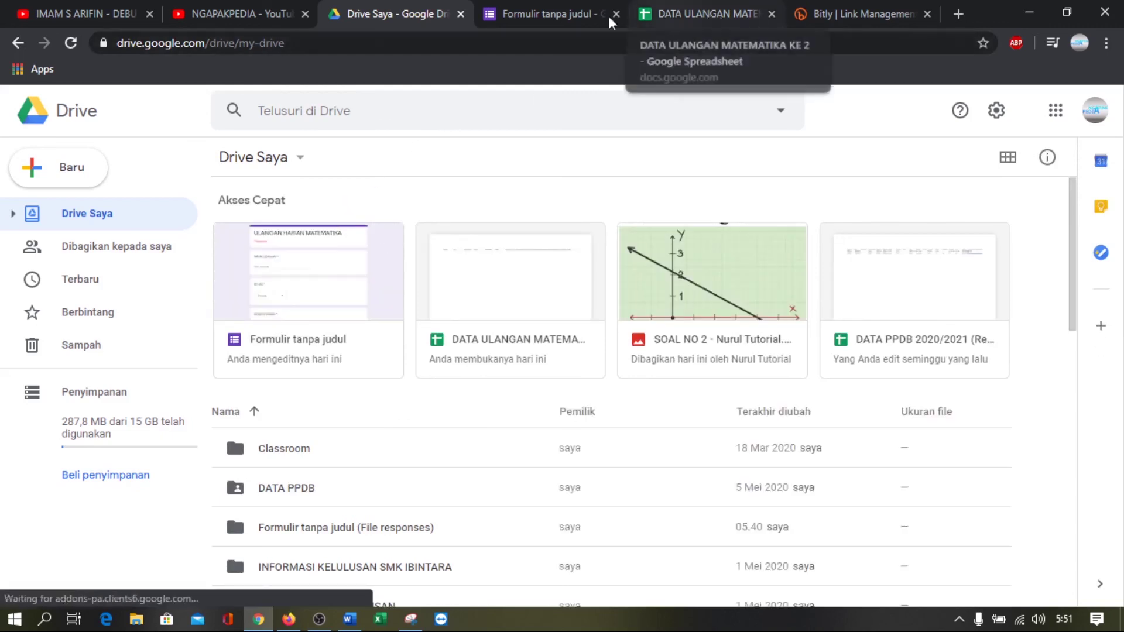
Title the quiz form ULANGAN HARIAN MATEMATIKA from its questions editor
click(571, 15)
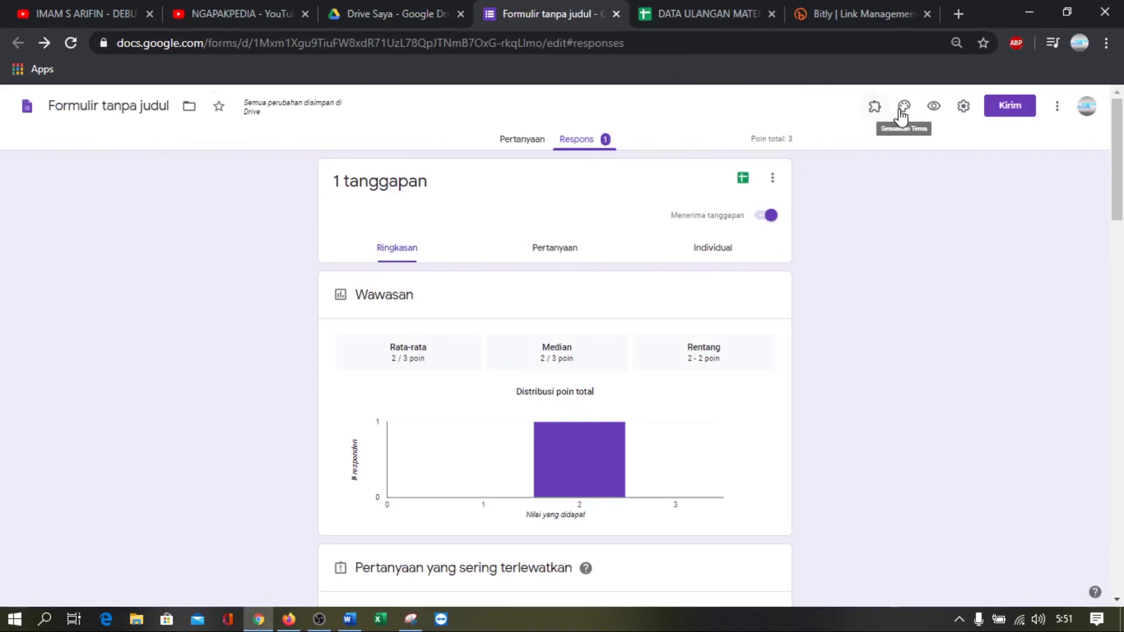
click(526, 141)
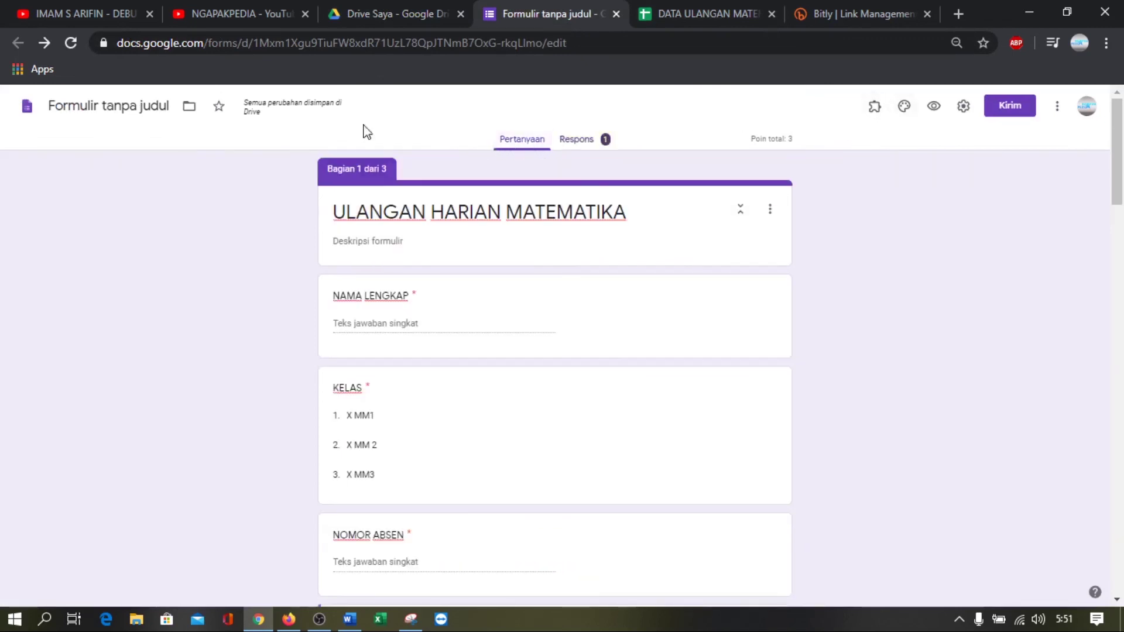
click(148, 107)
click(151, 114)
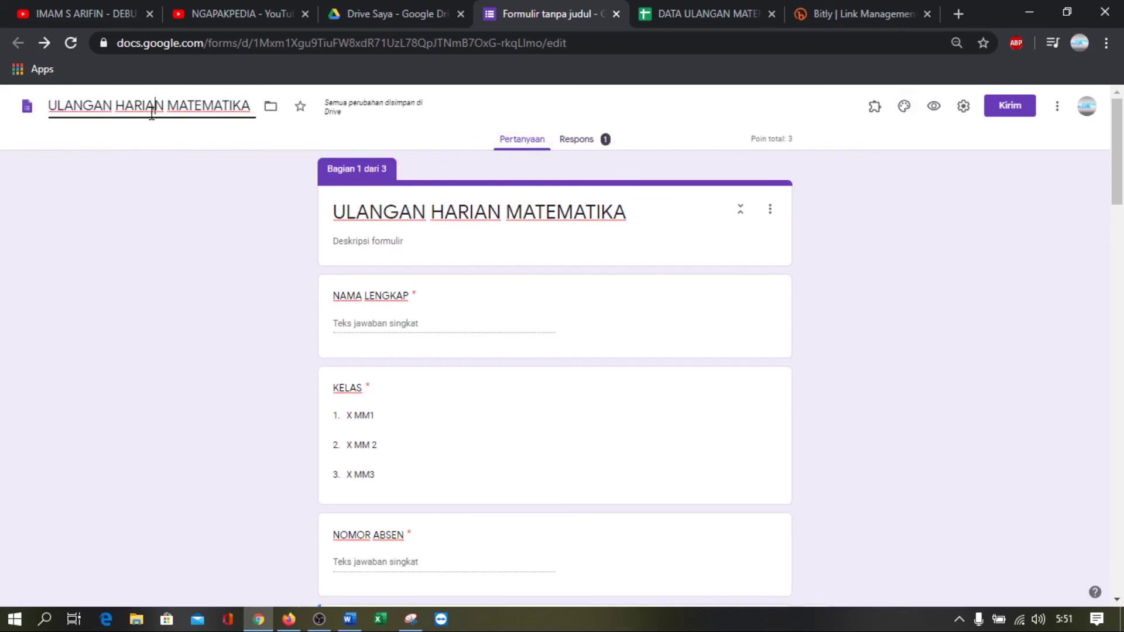
click(888, 204)
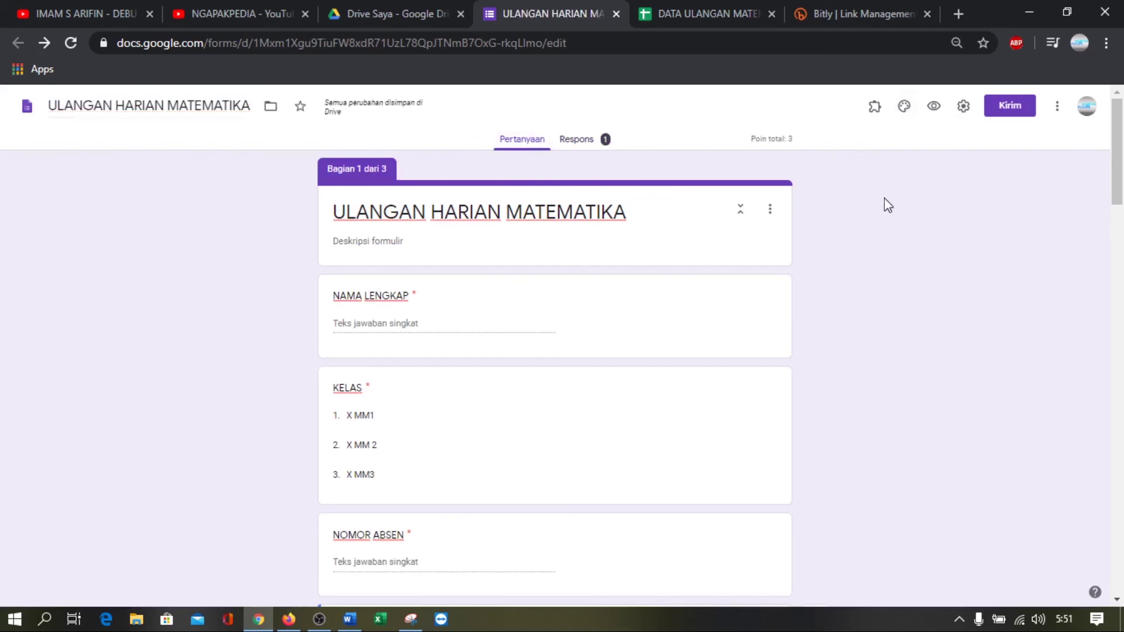
click(370, 13)
Open the ULANGAN HARIAN MATEMATIKA (File responses) folder and its question 2 subfolder
scroll(369, 344, down, 5)
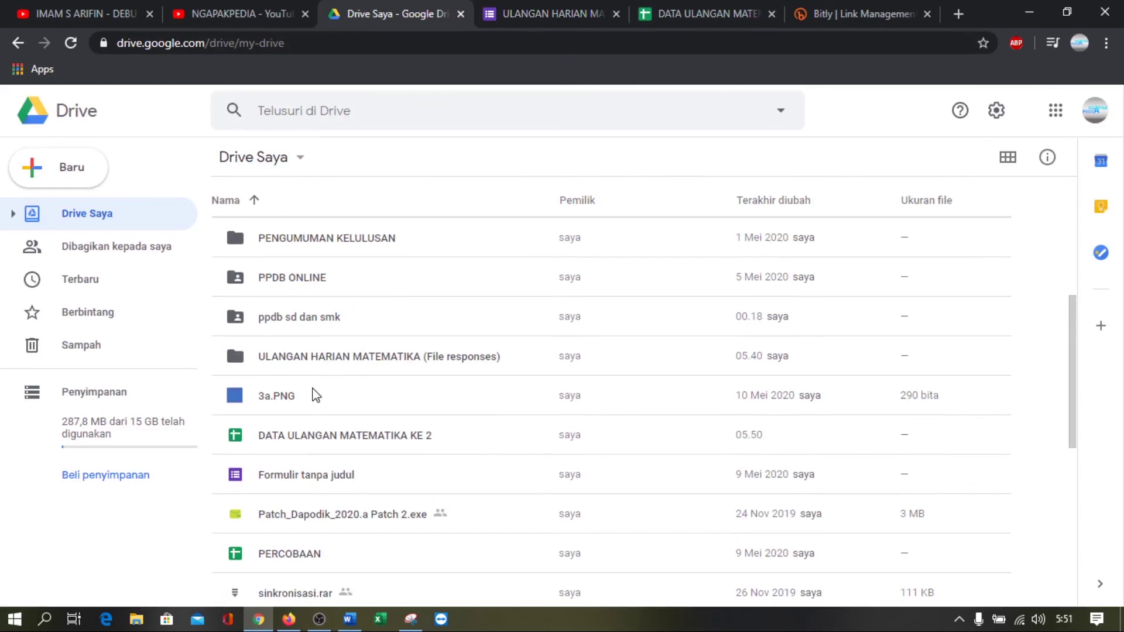
scroll(321, 396, up, 1)
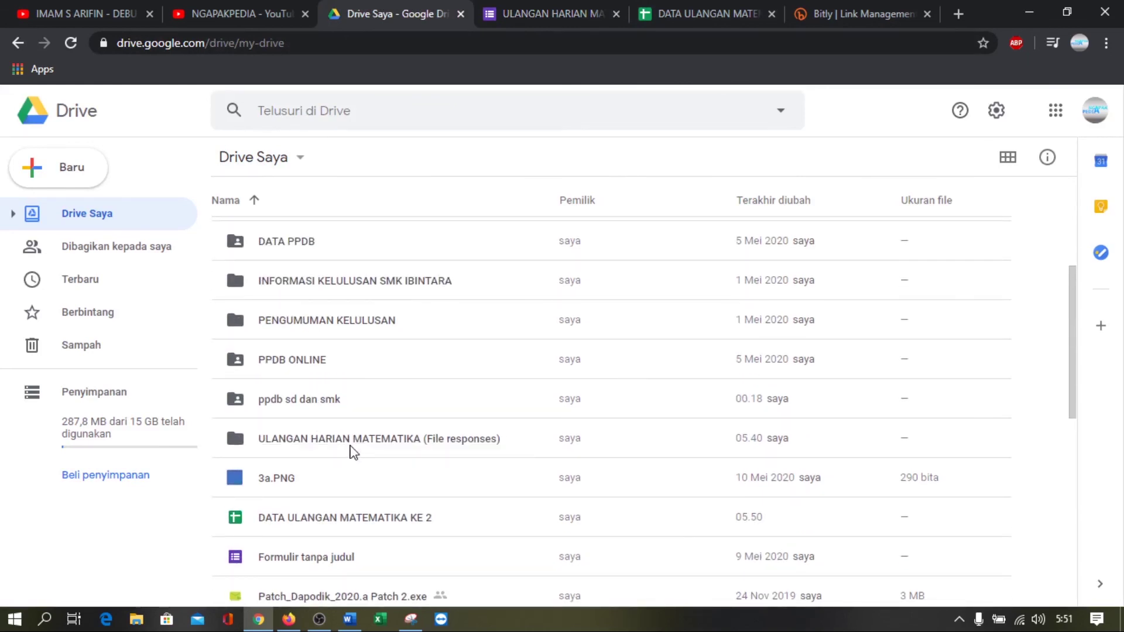
click(351, 445)
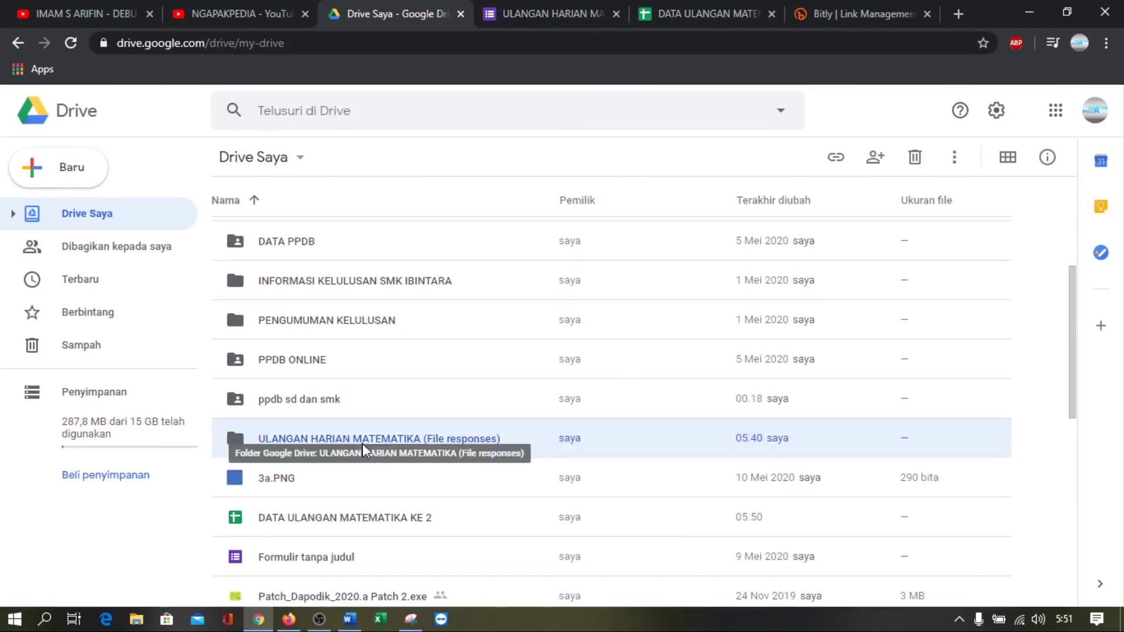
double_click(363, 445)
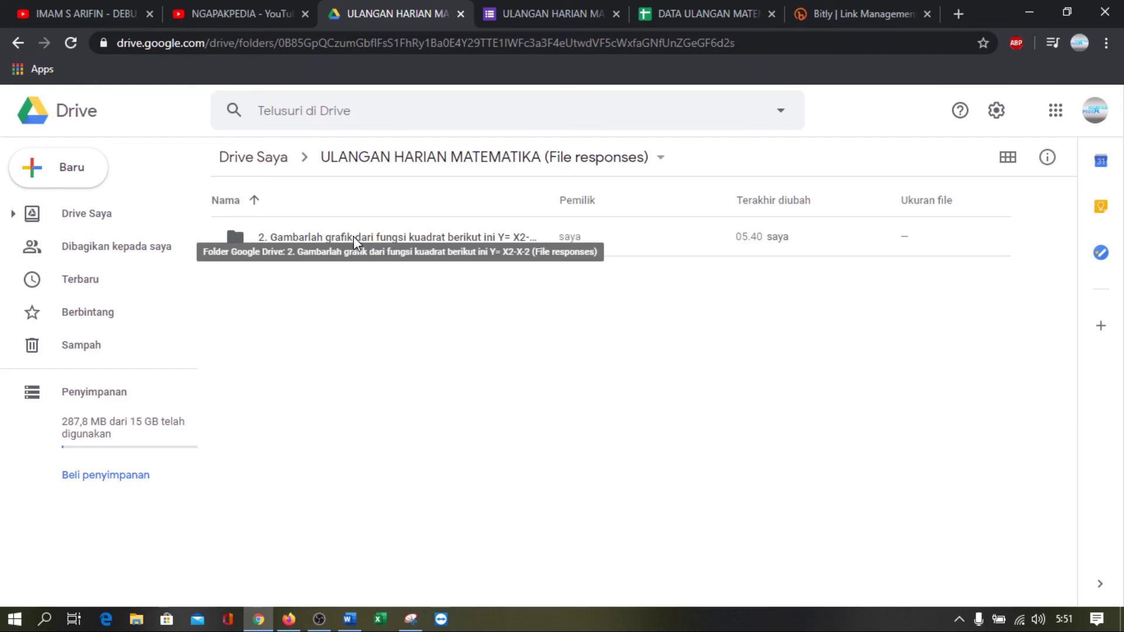
double_click(353, 236)
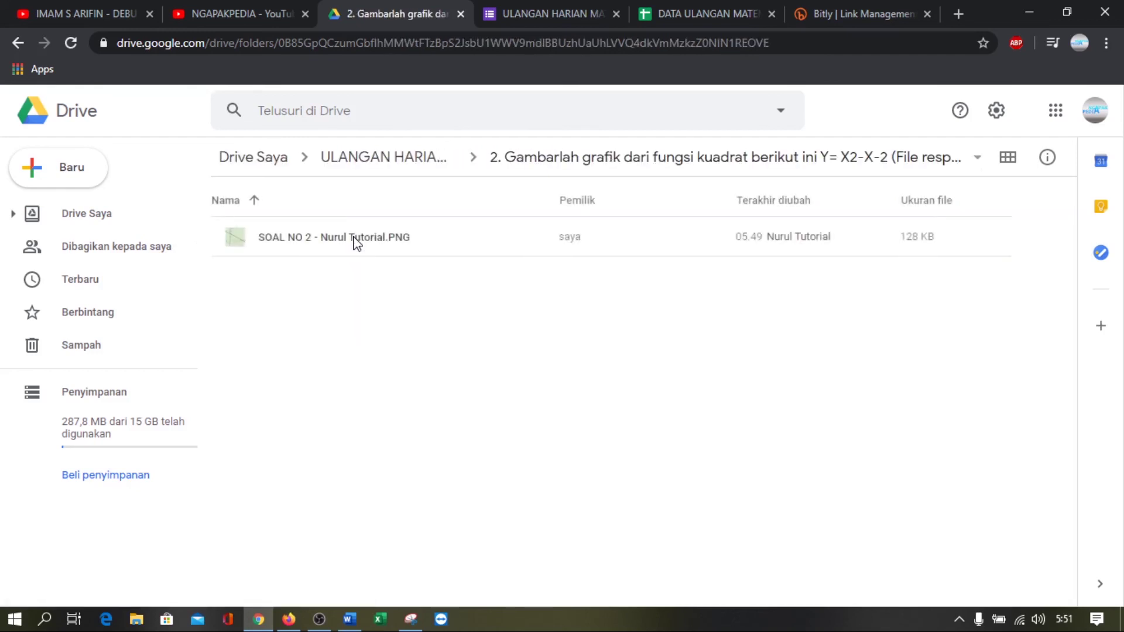
Select the uploaded SOAL NO 2 PNG, then return to the form editor
click(354, 237)
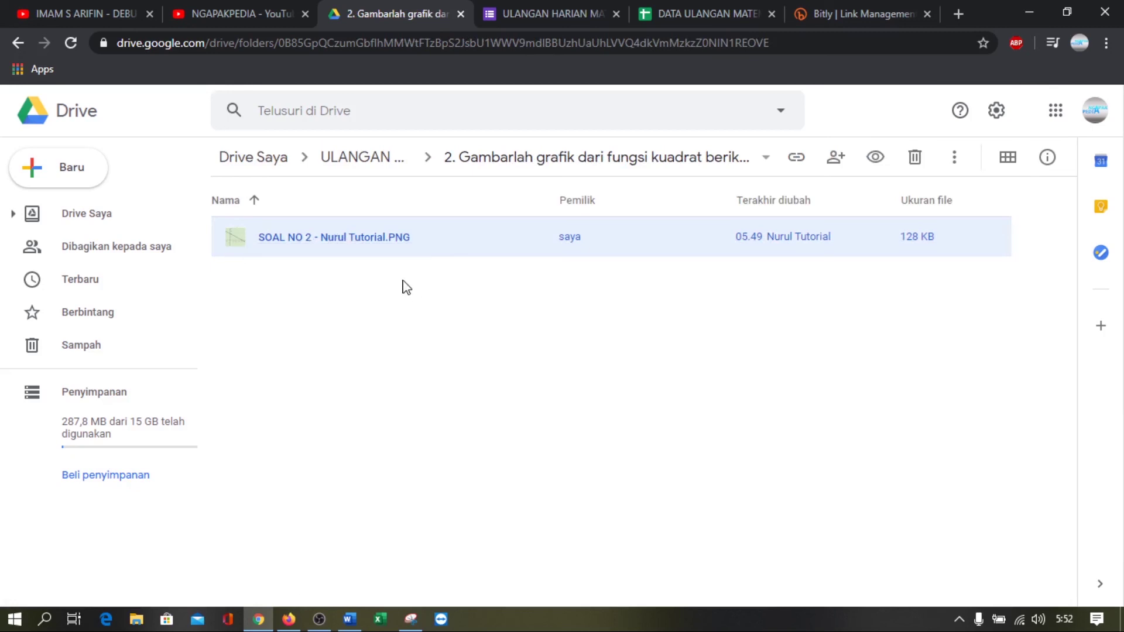
click(410, 299)
click(360, 245)
click(391, 304)
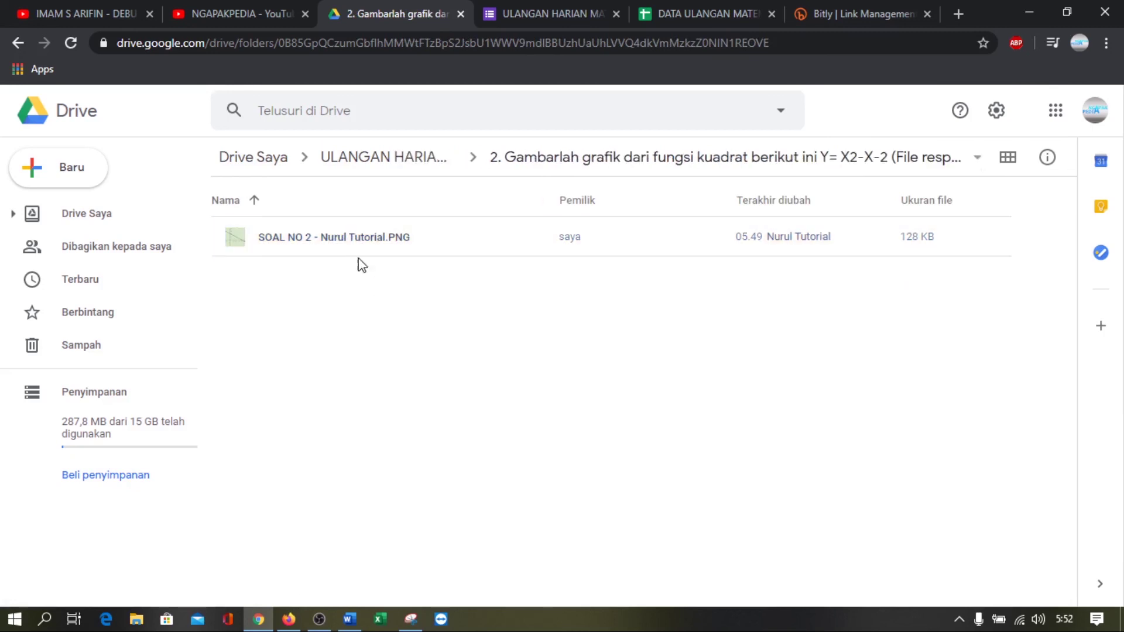
click(347, 247)
click(382, 317)
click(330, 242)
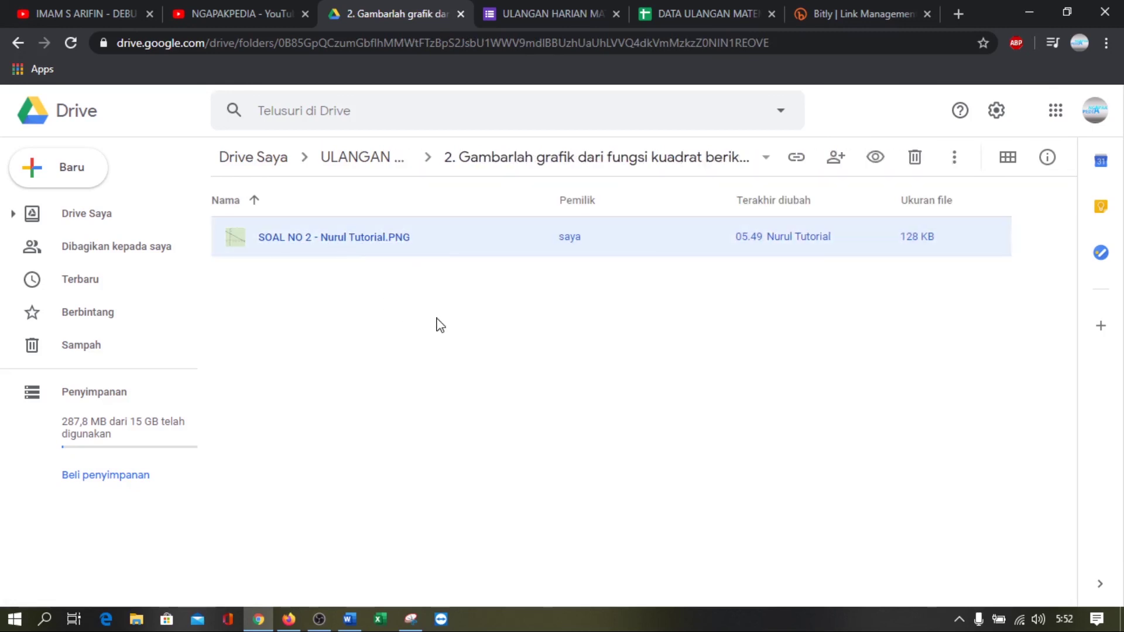
click(440, 324)
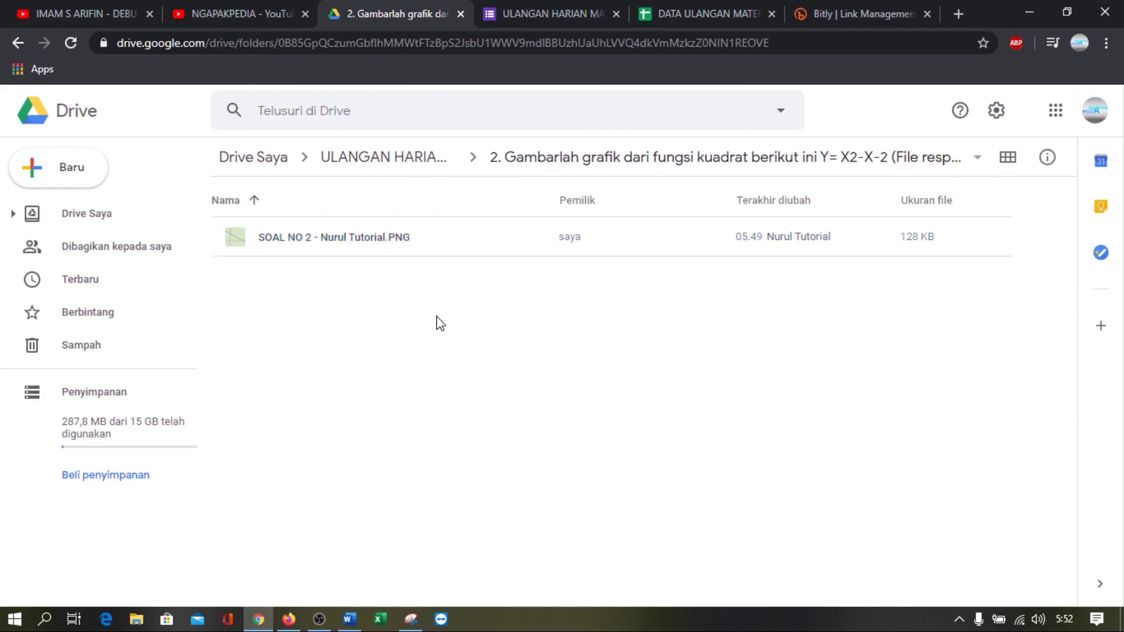
click(522, 15)
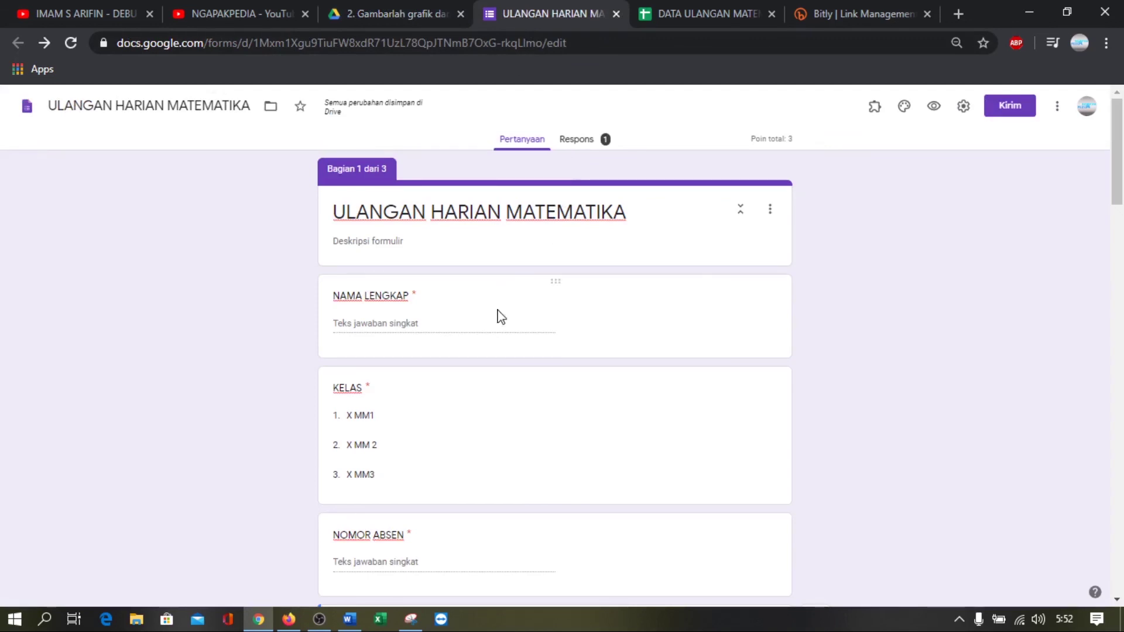
Review the quiz questions and add-ons list, then minimize Chrome to reveal the Firefox confirmation page
scroll(497, 316, down, 4)
scroll(497, 325, down, 3)
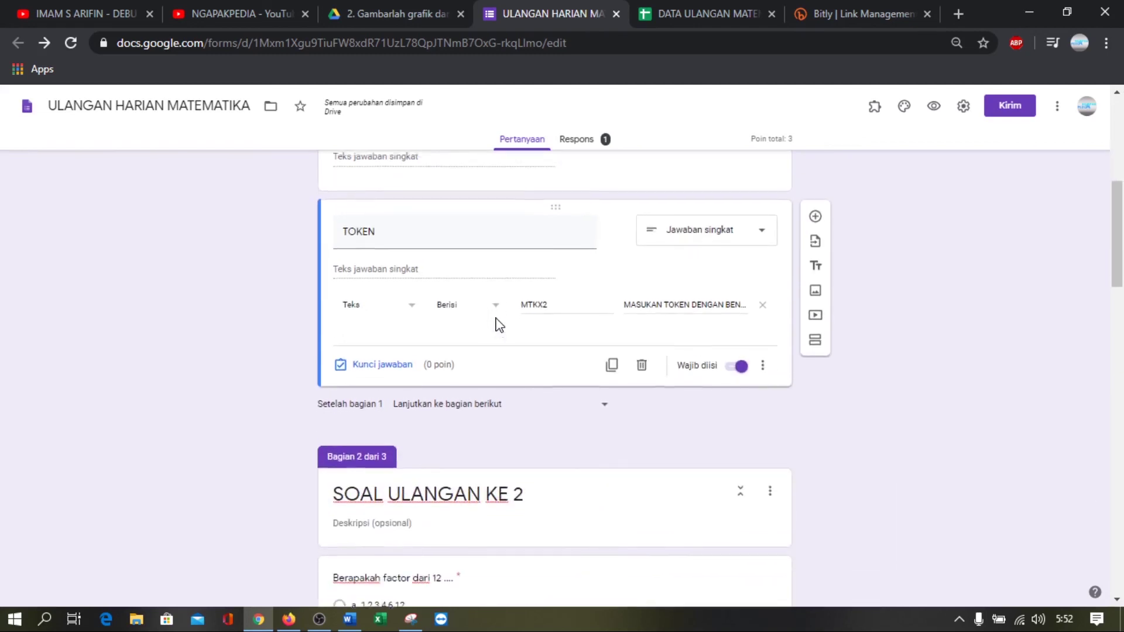
scroll(495, 324, up, 5)
scroll(476, 284, up, 2)
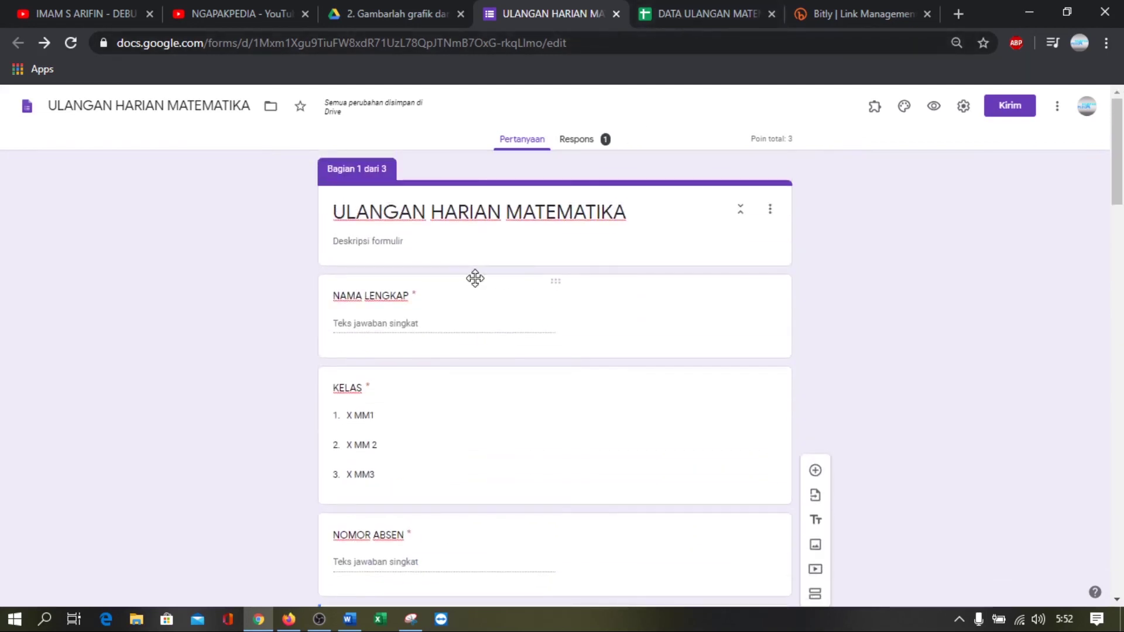
scroll(477, 283, down, 12)
scroll(479, 287, down, 1)
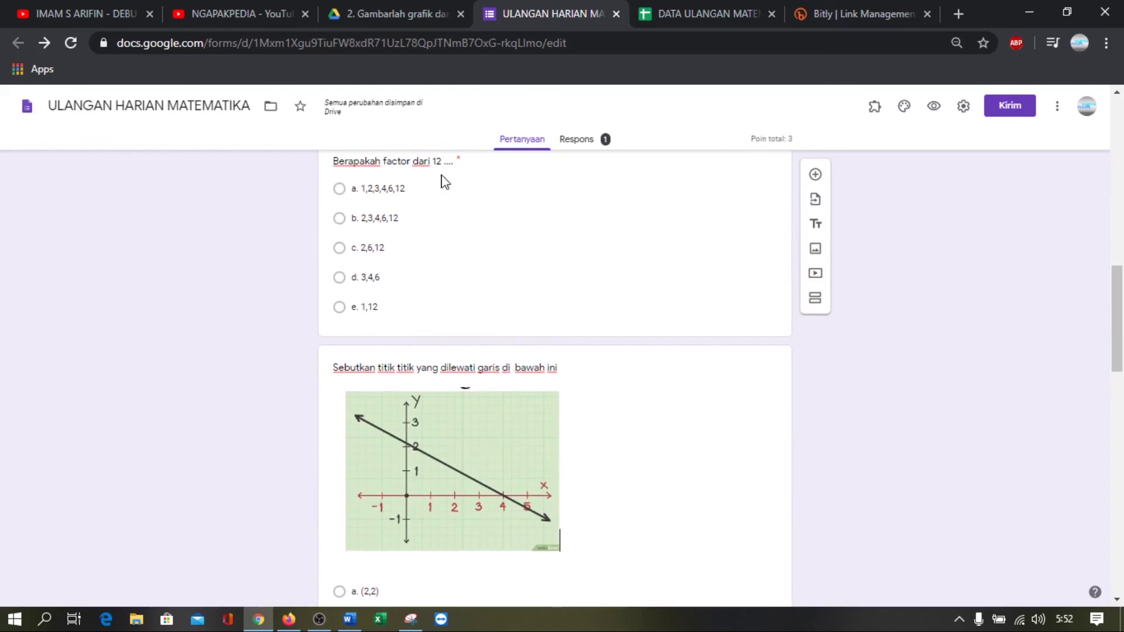
click(870, 112)
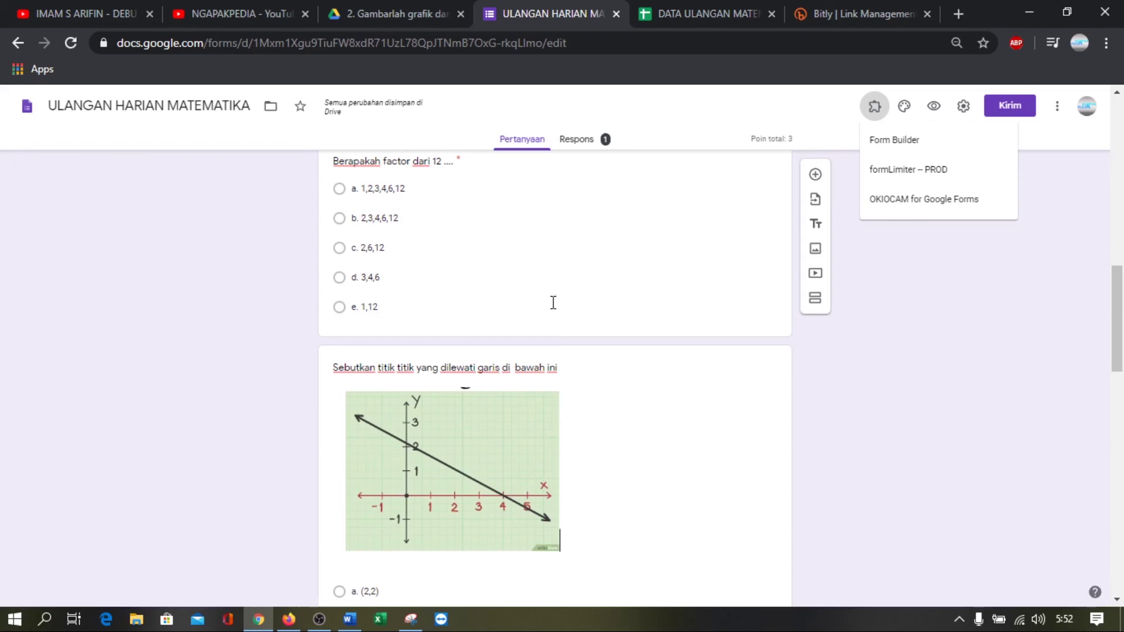
click(1025, 9)
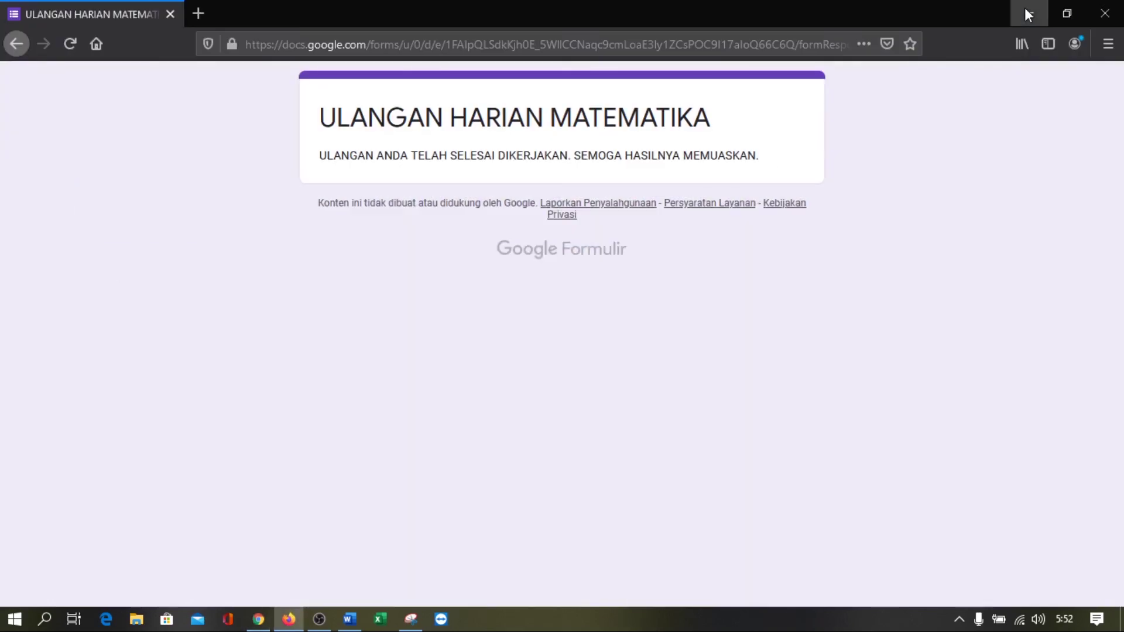